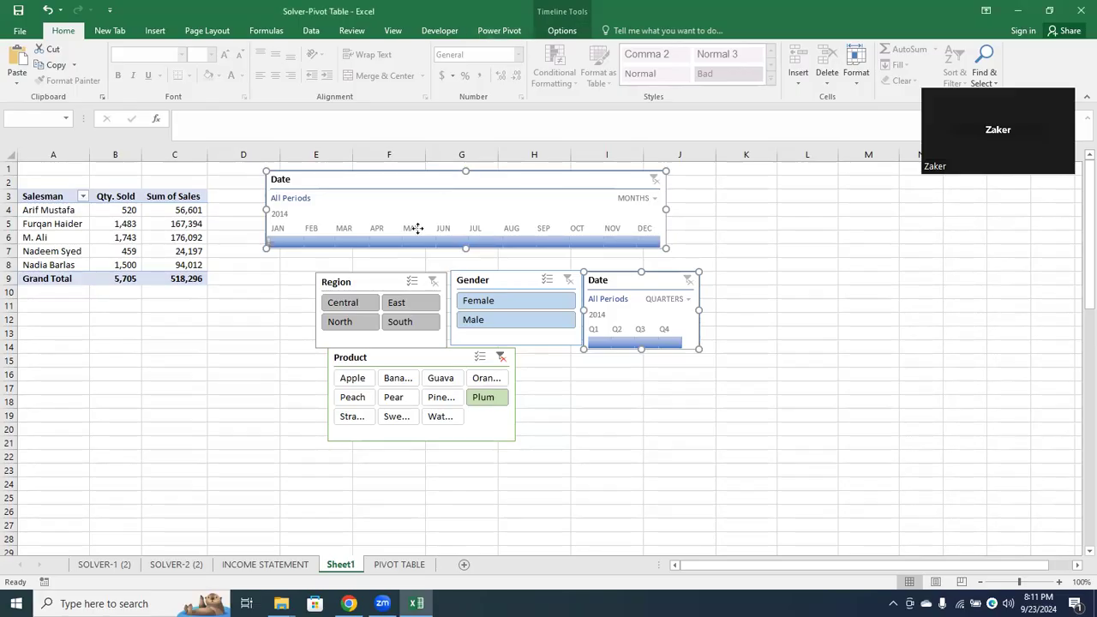
Select all of Sheet1 and hide its gridlines
left_click(520, 282)
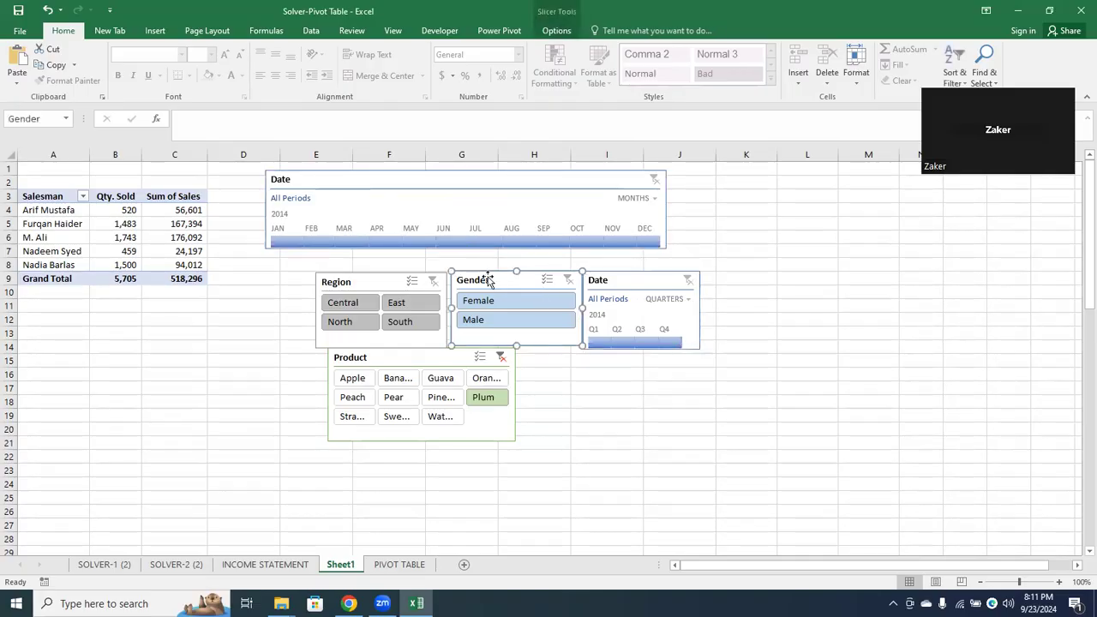
left_click(399, 284)
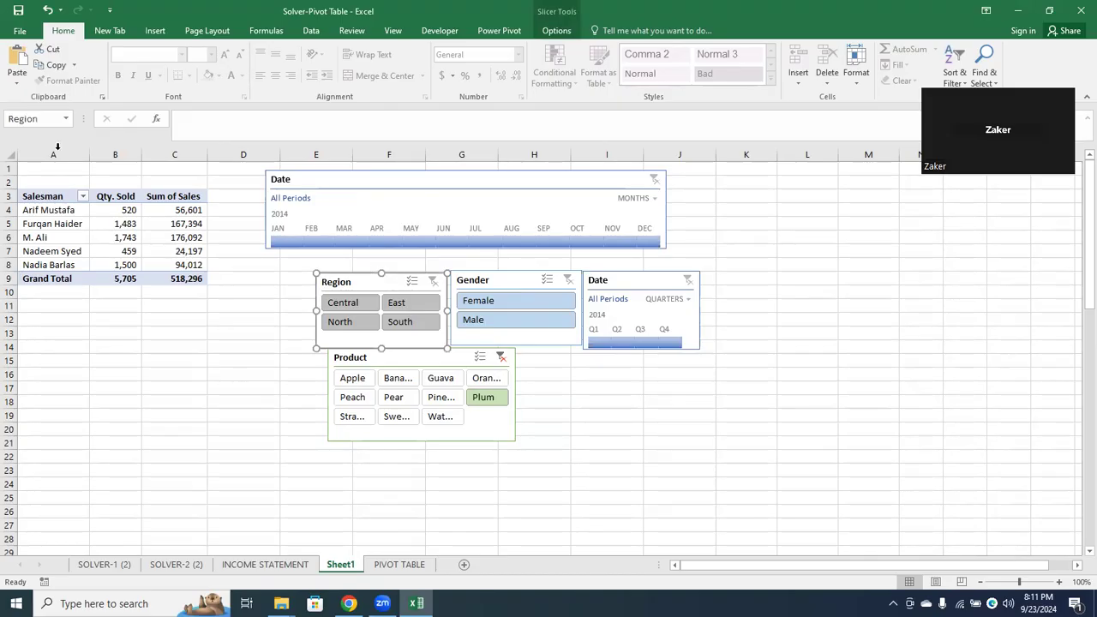
left_click(11, 157)
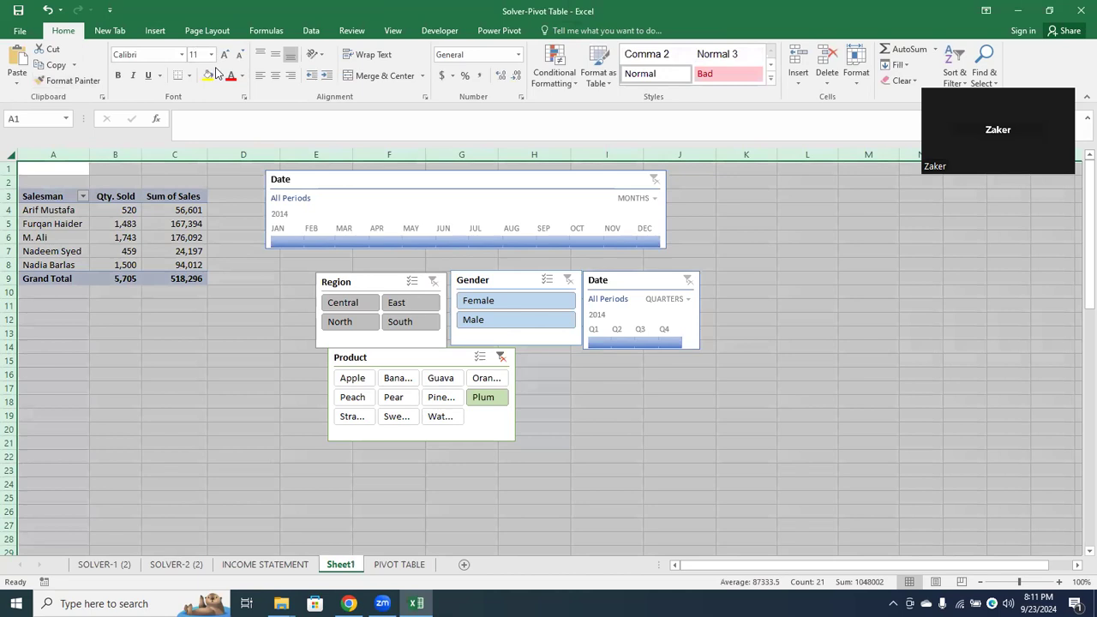
left_click(393, 34)
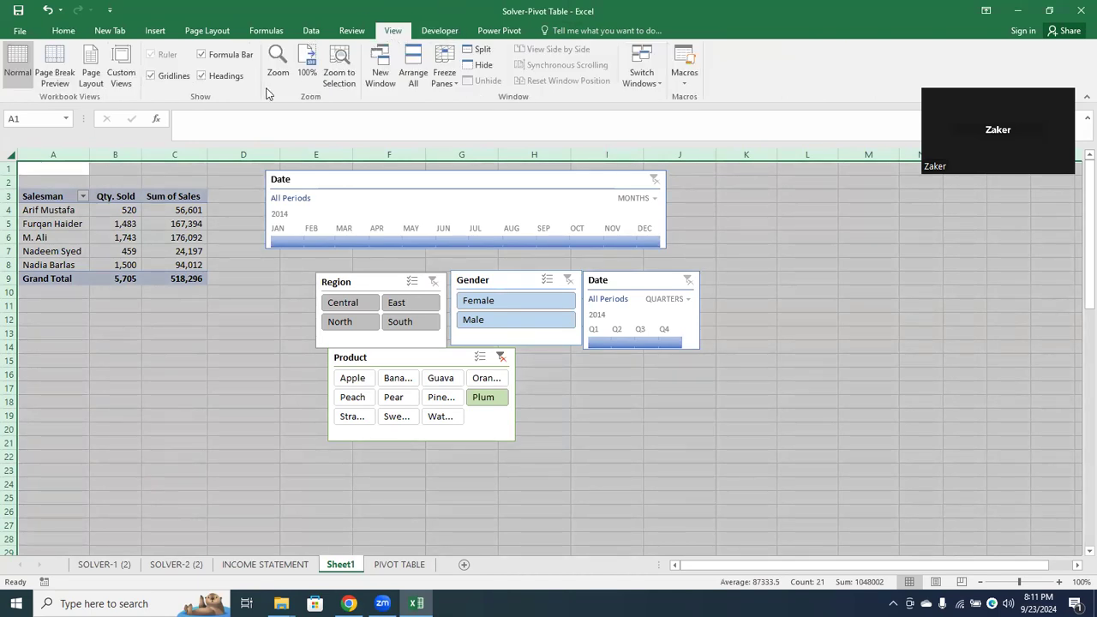
left_click(177, 76)
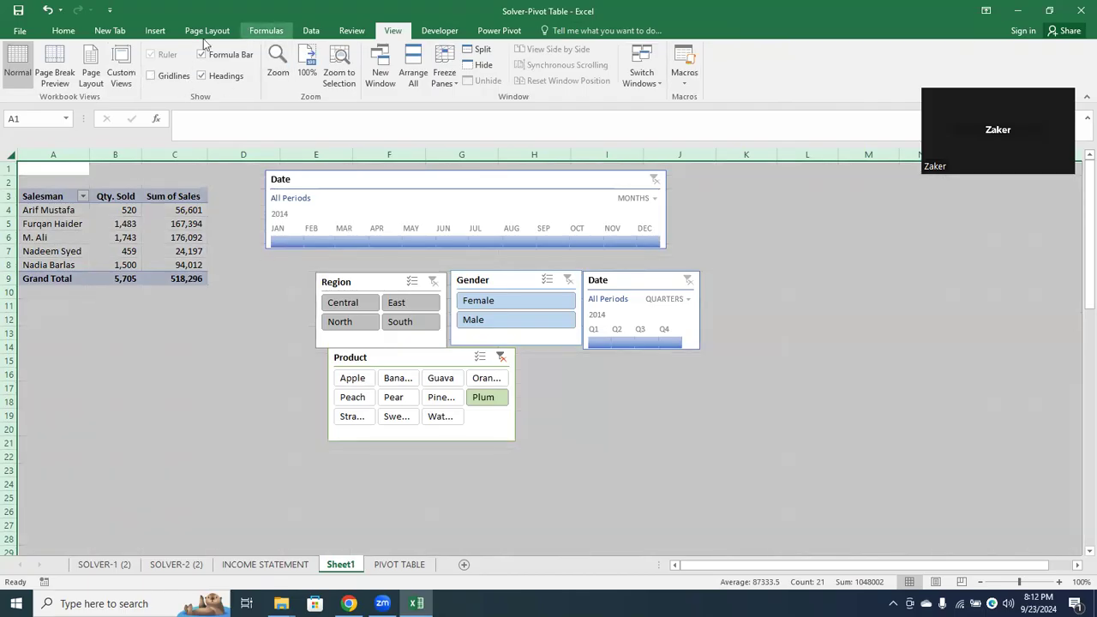
Fill the whole sheet background with a light gray shade of white from the theme colors
left_click(75, 33)
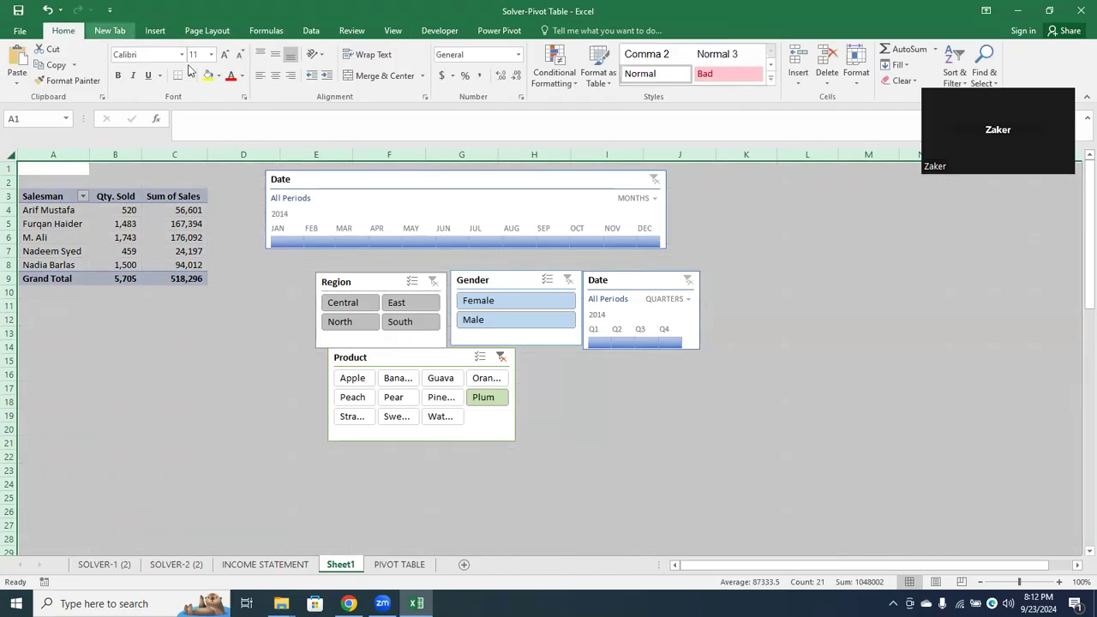
left_click(220, 77)
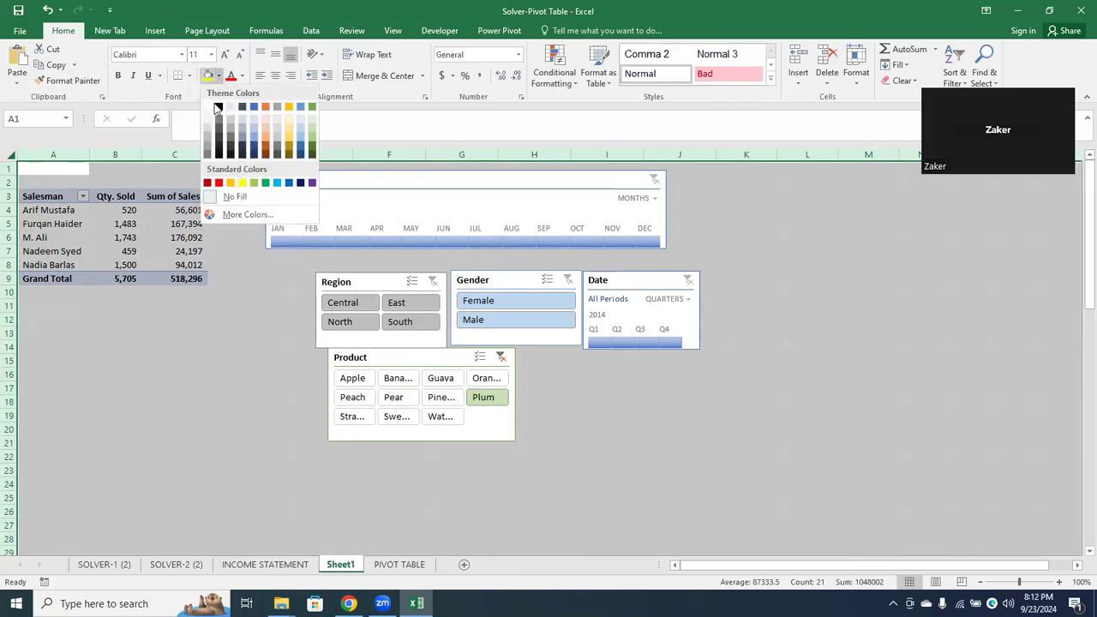
left_click(208, 134)
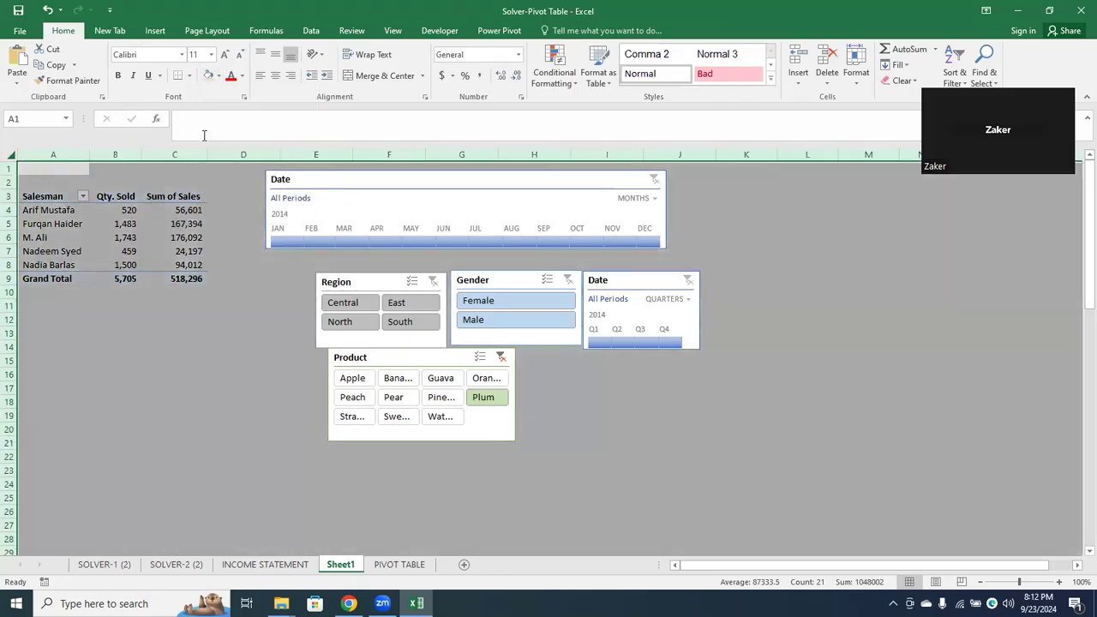
Apply the light green style to the monthly Date timeline and the light yellow style to the quarterly Date timeline
left_click(316, 182)
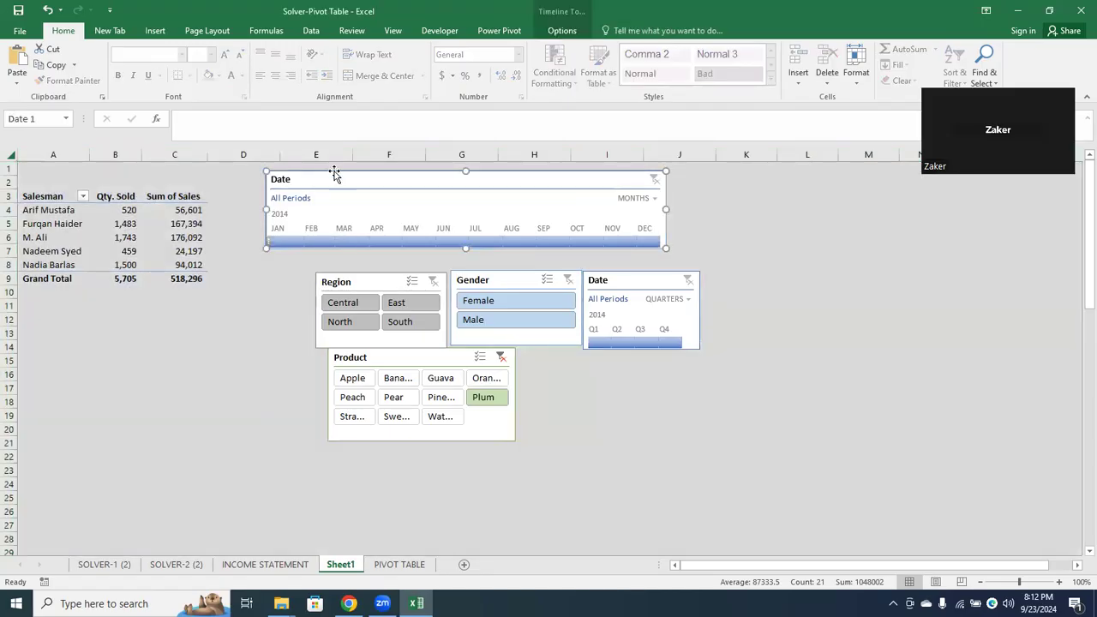
left_click(558, 31)
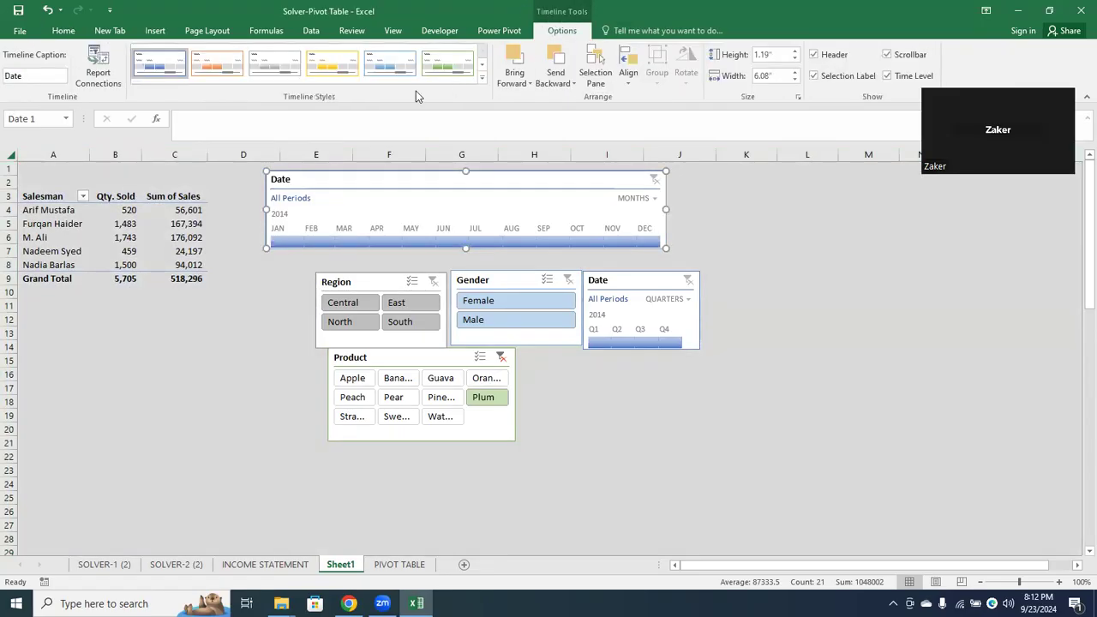
left_click(441, 69)
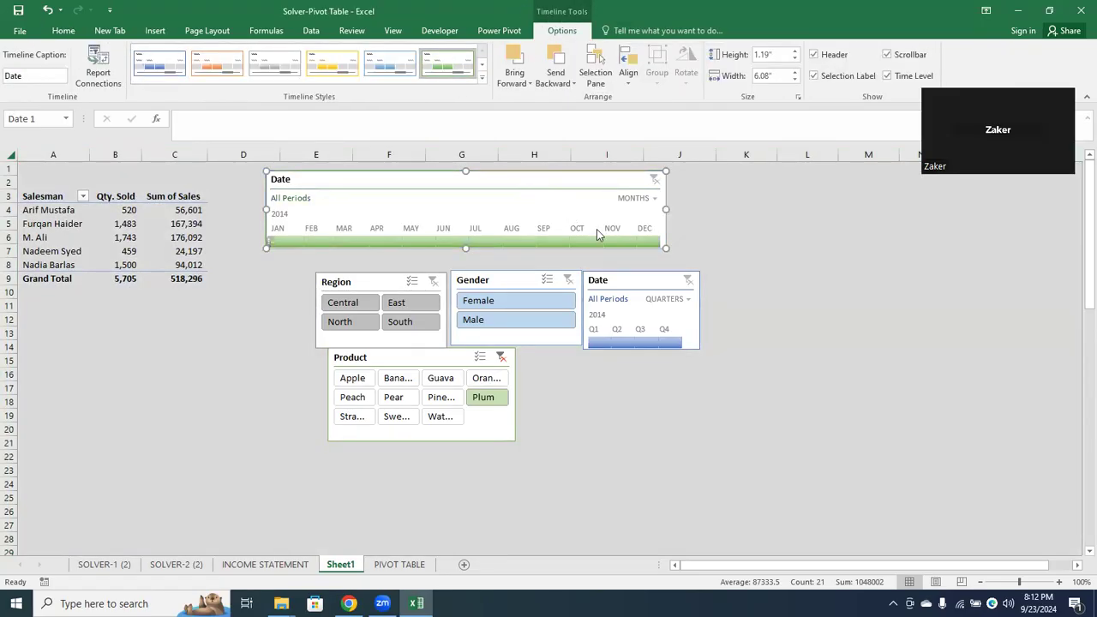
left_click(639, 279)
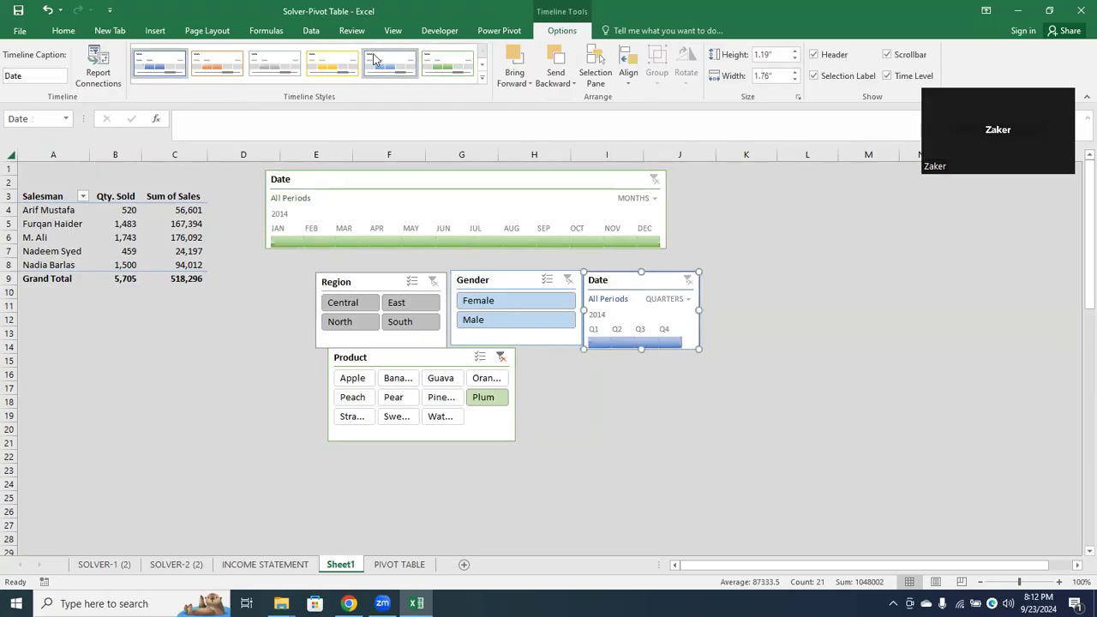
left_click(338, 64)
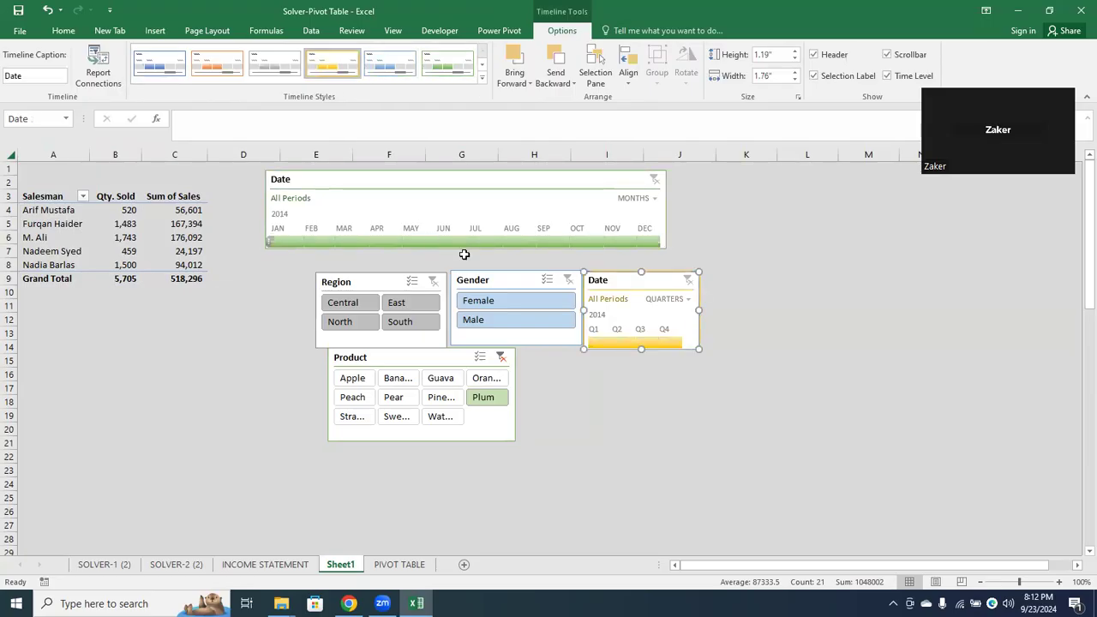
Apply the dark green slicer style to the Gender slicer
left_click(497, 279)
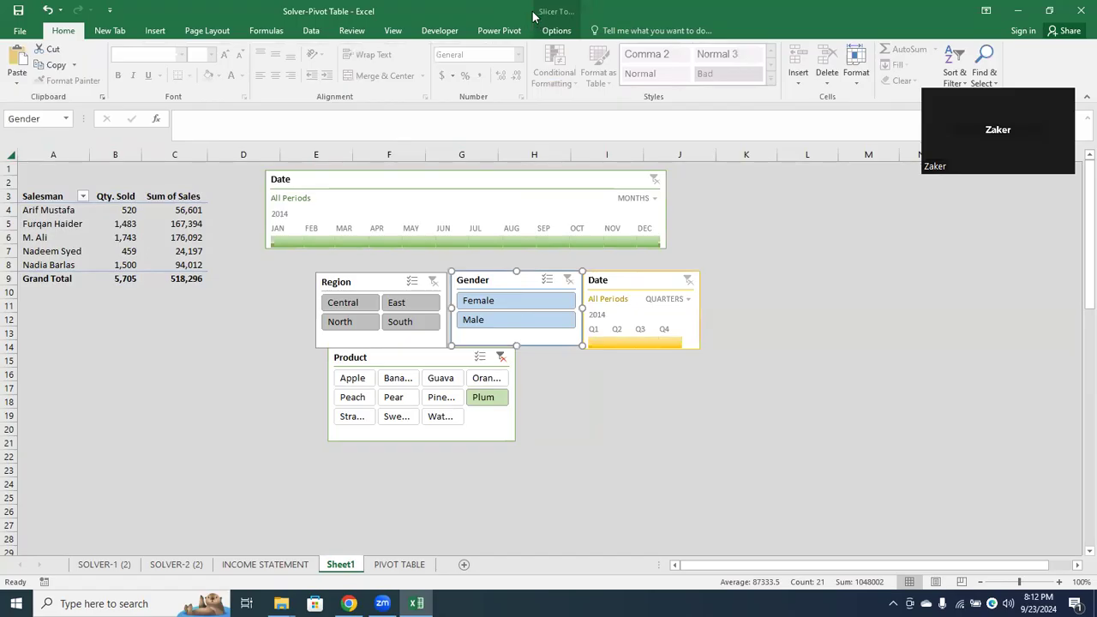
left_click(556, 31)
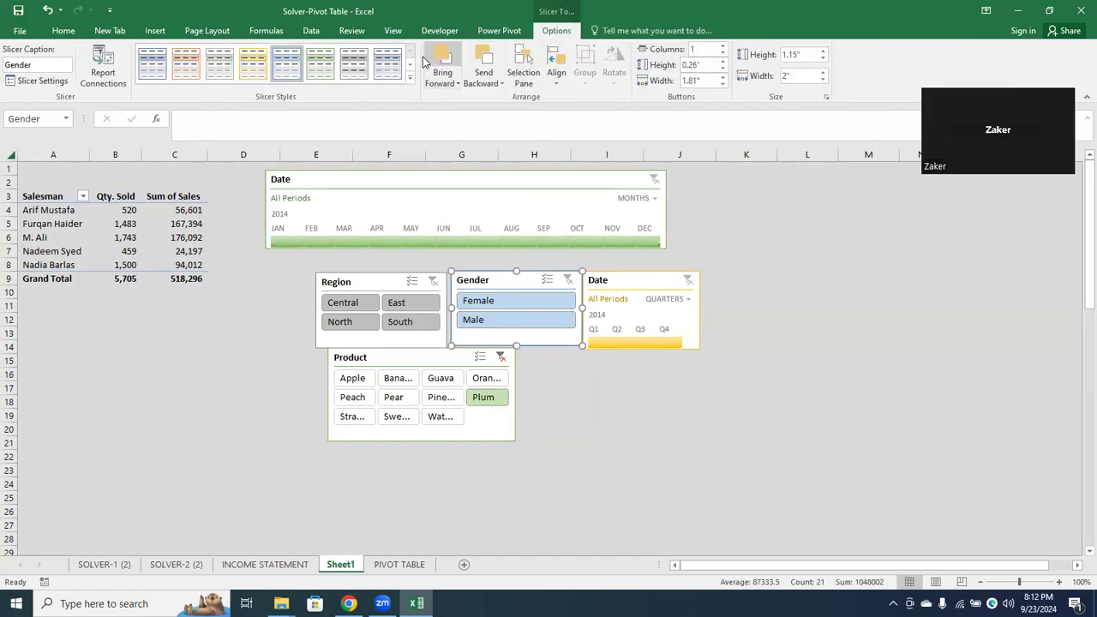
left_click(410, 83)
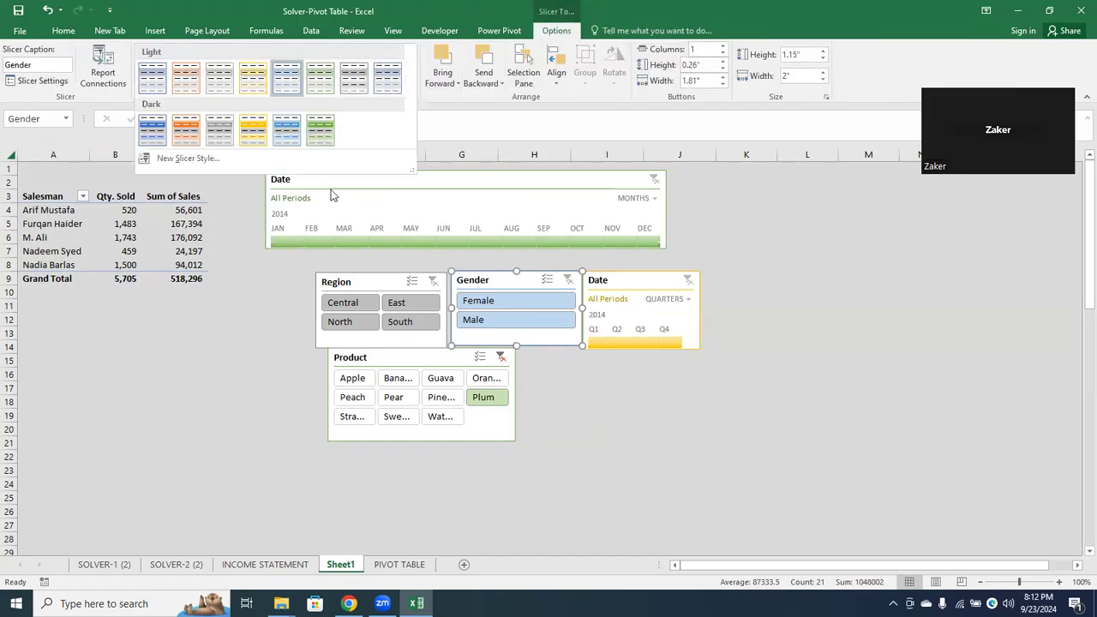
left_click(324, 127)
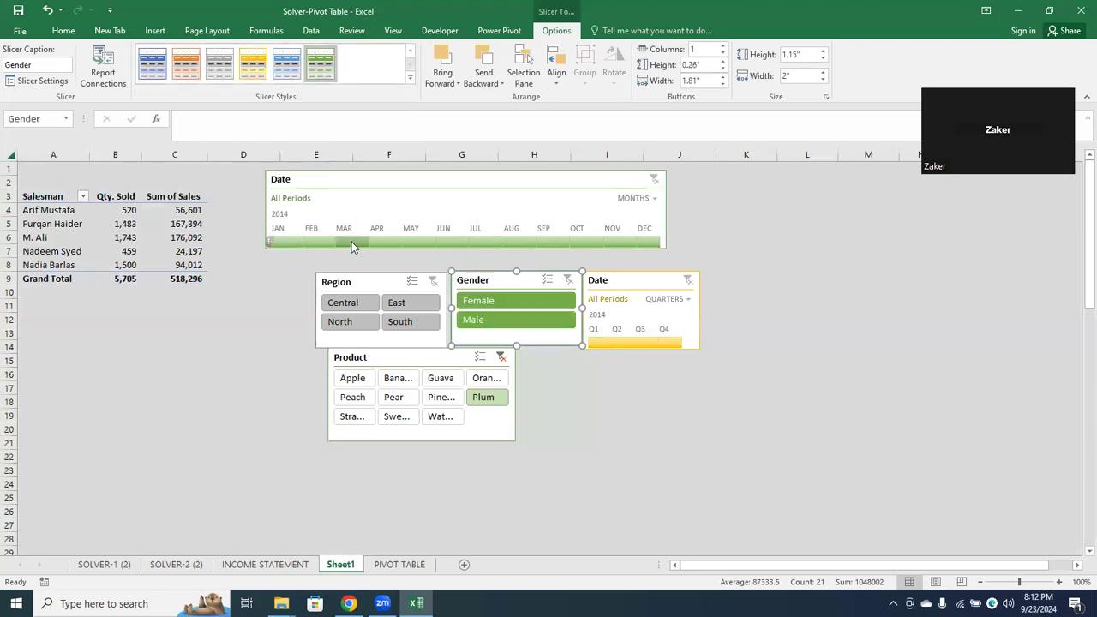
Apply the dark gray slicer style to the Region slicer
left_click(382, 282)
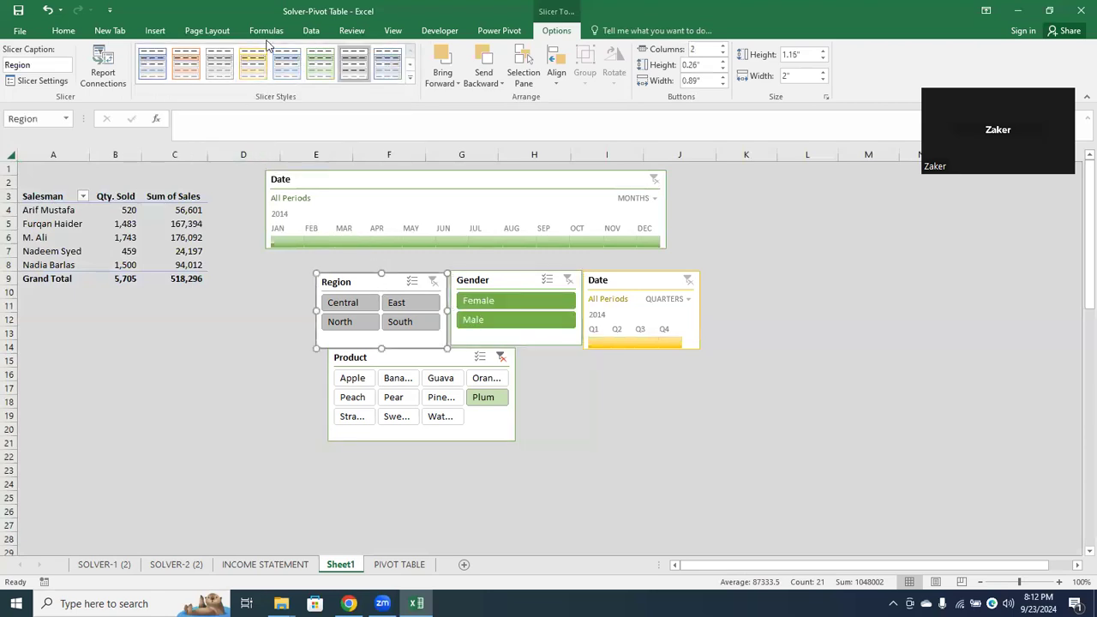
left_click(411, 79)
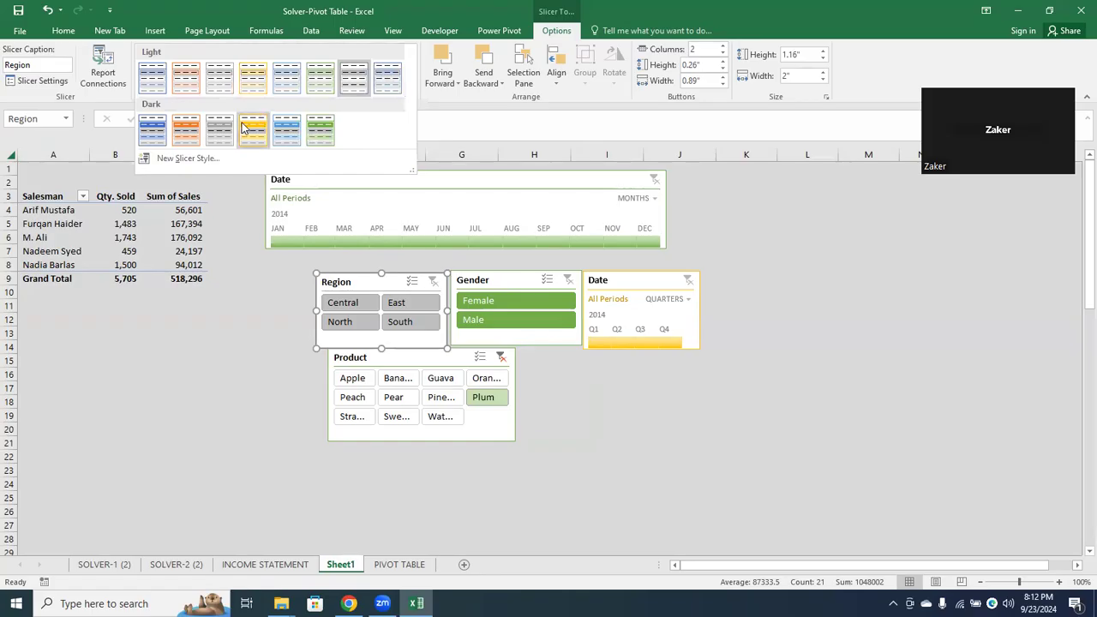
left_click(210, 128)
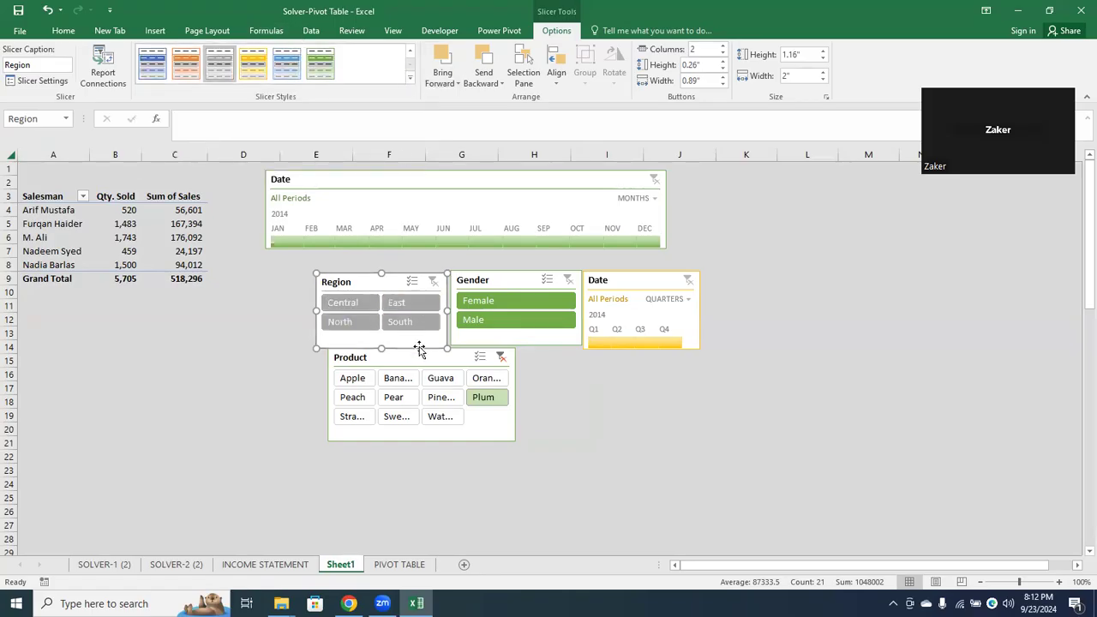
Apply the dark blue slicer style to the Product slicer and deselect it
left_click(416, 356)
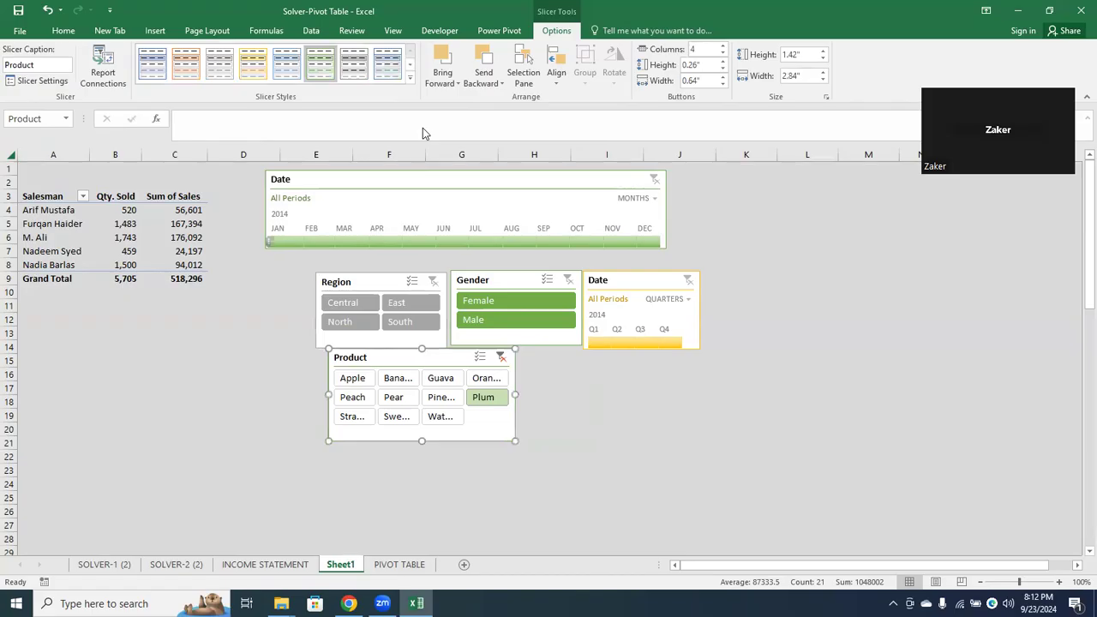
left_click(410, 78)
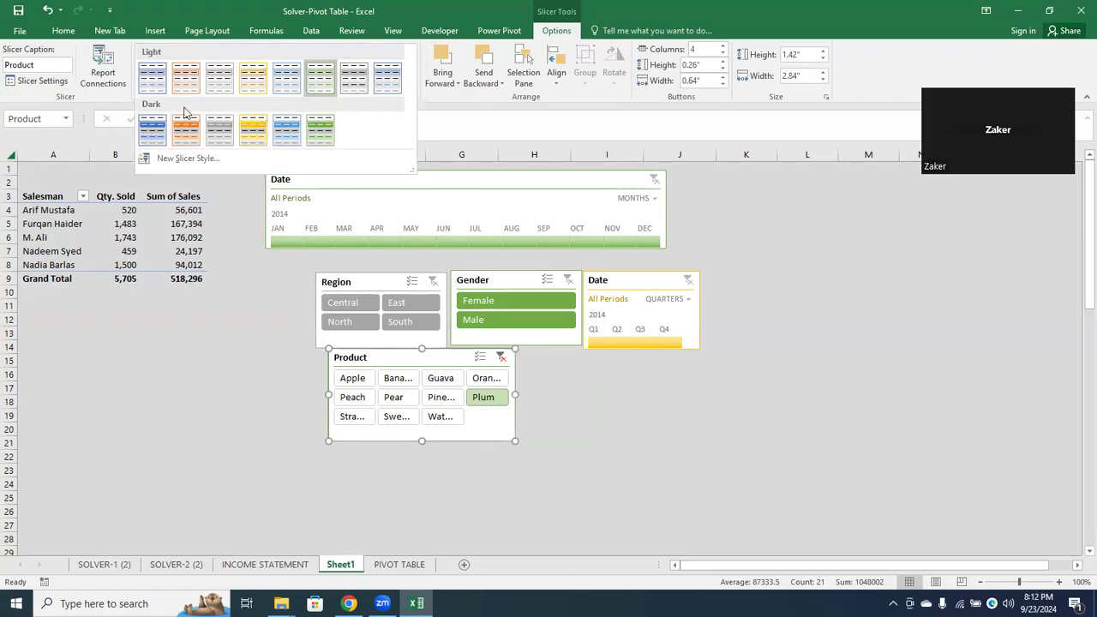
left_click(151, 133)
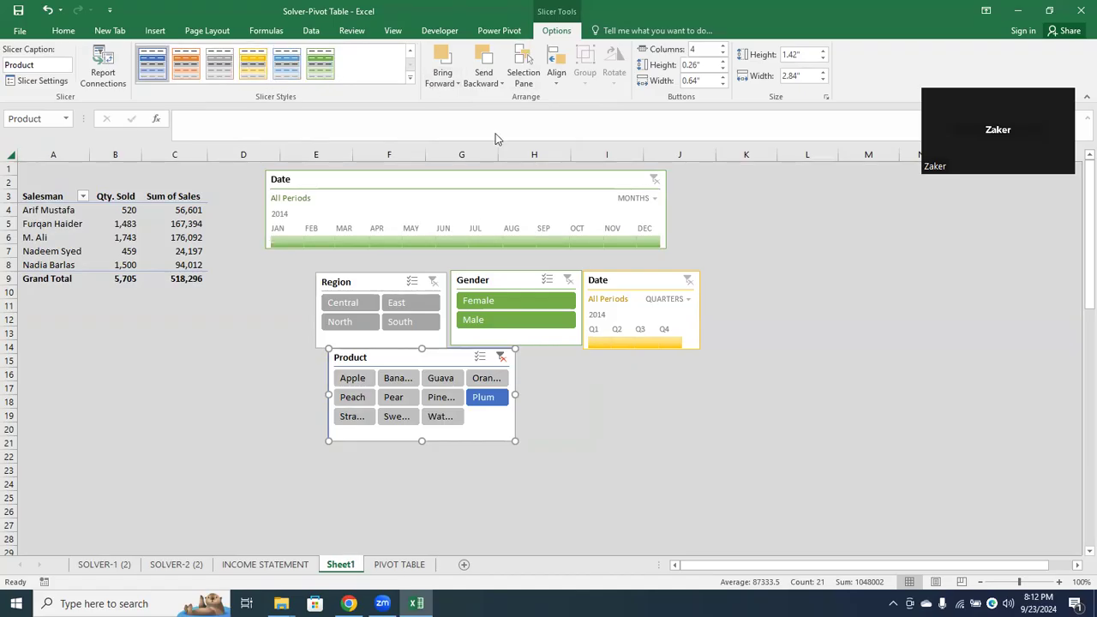
left_click(564, 453)
key("Escape")
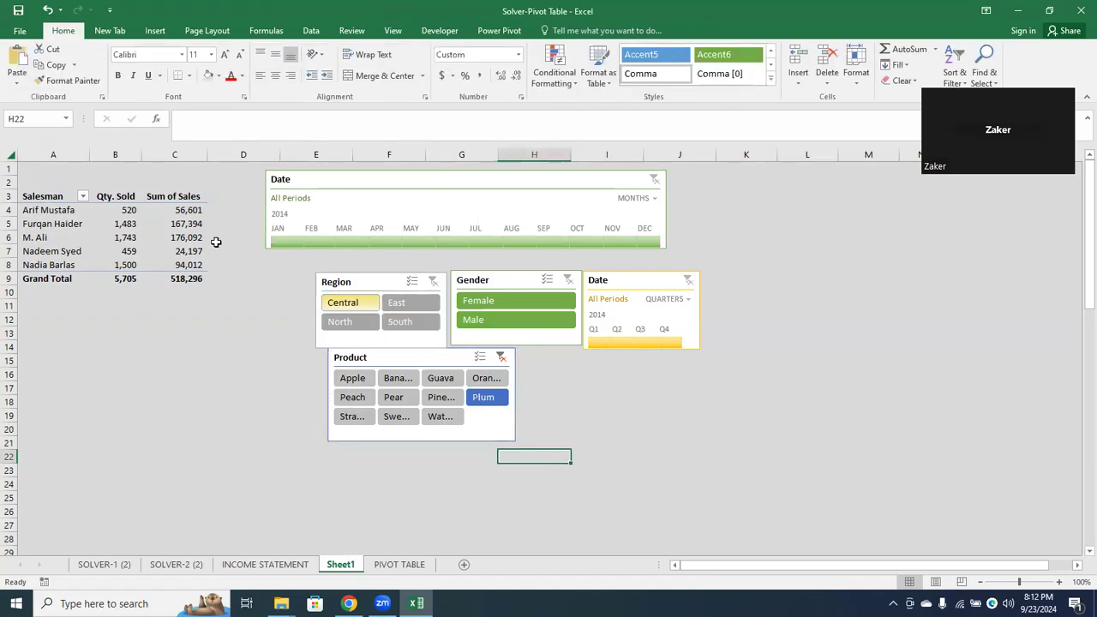
Apply the first gray style of the Medium group to the Salesman pivot table
left_click(39, 199)
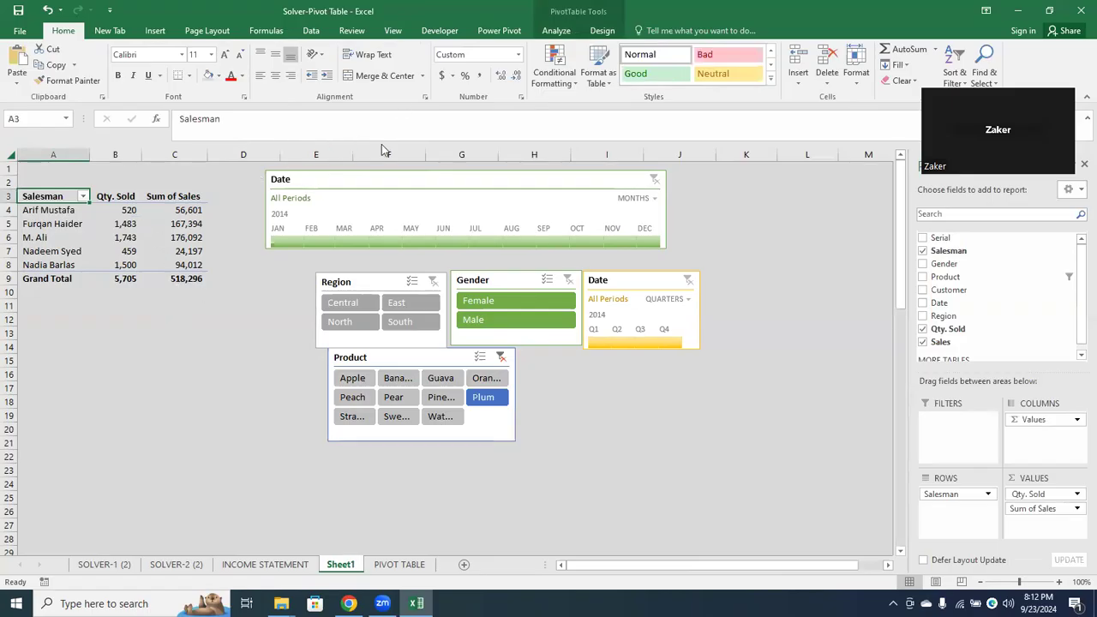
left_click(593, 33)
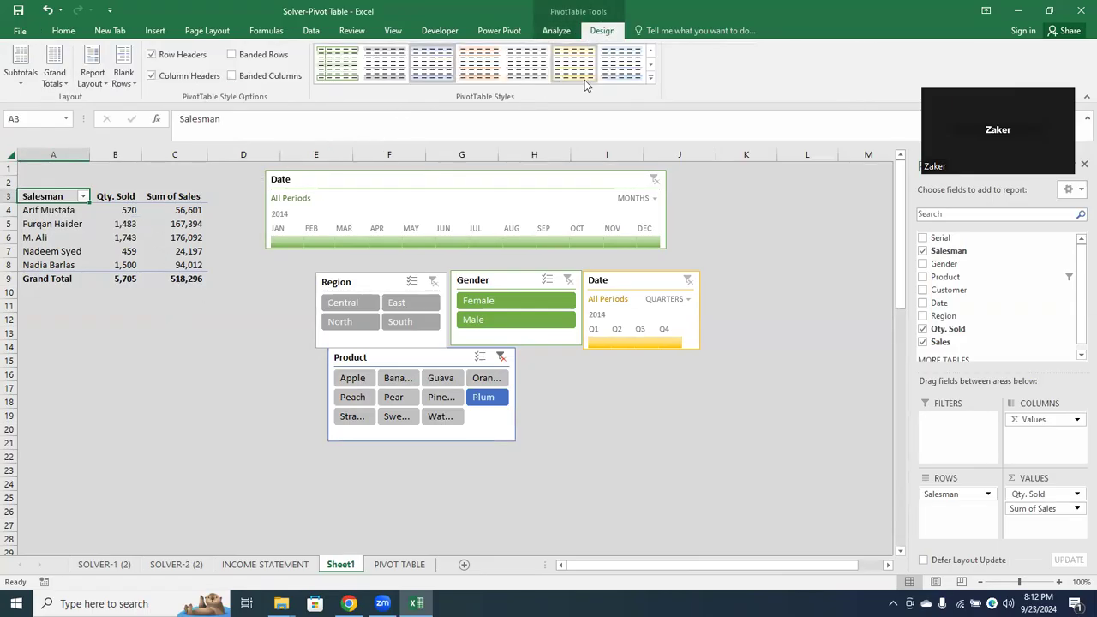
left_click(651, 75)
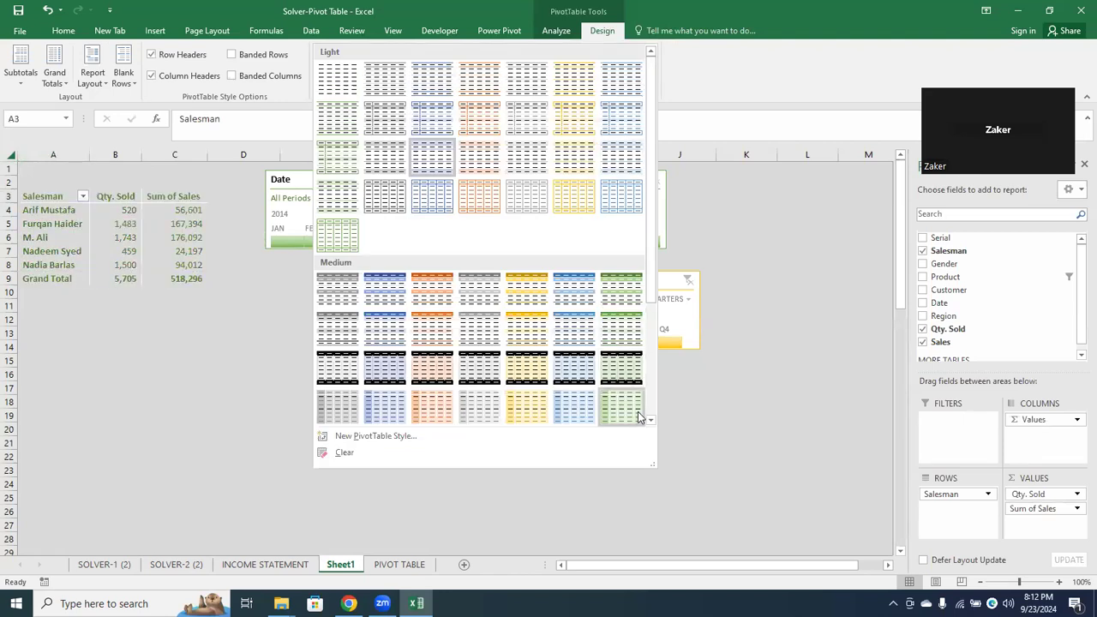
scroll(644, 418, "down", 3)
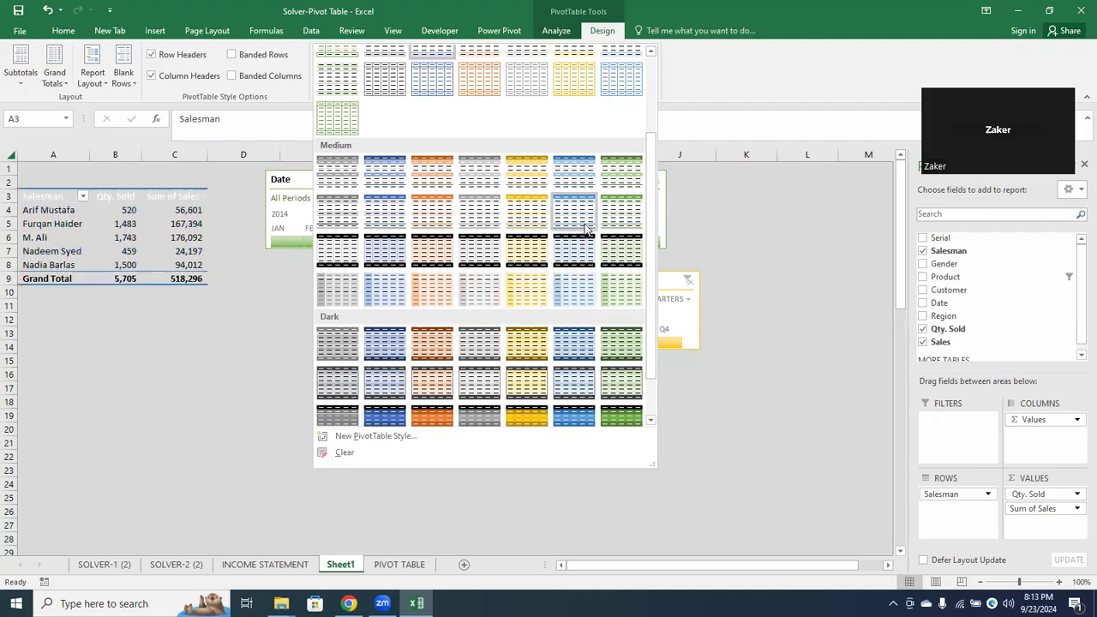
left_click(340, 183)
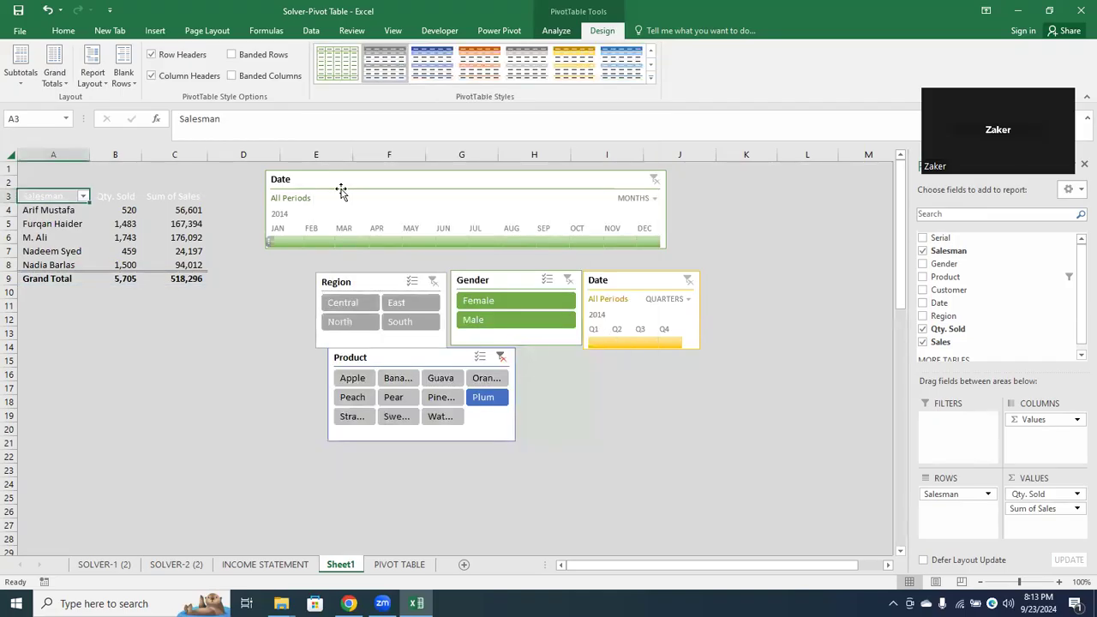
Format the pivot table's header cells A3:C3 with blue theme text and a dark gray fill
left_click_drag(75, 200, 176, 197)
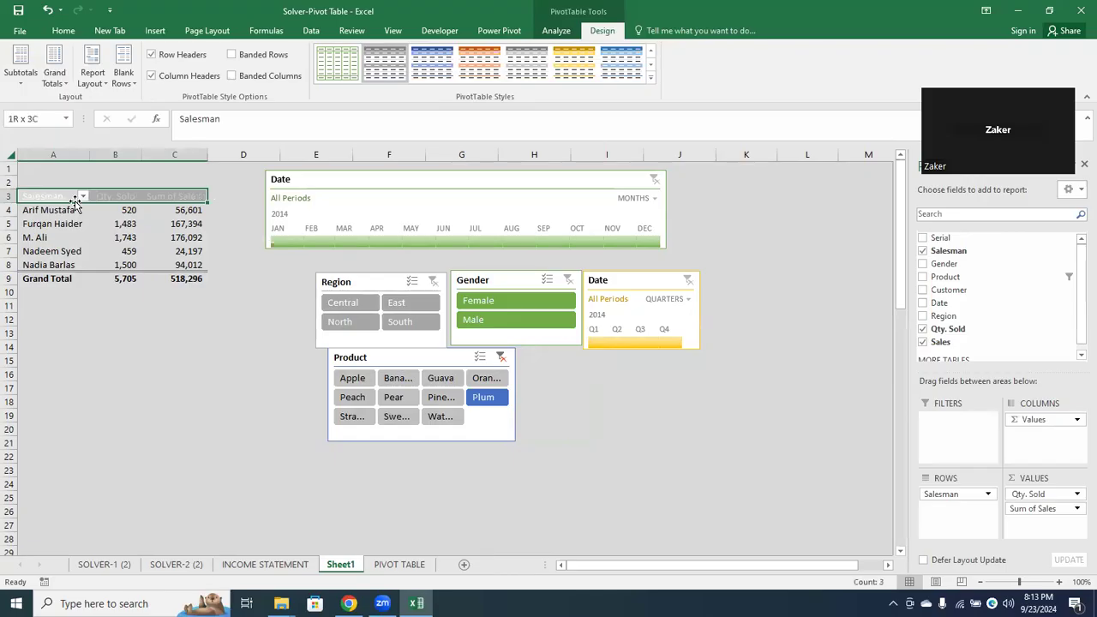
left_click(64, 30)
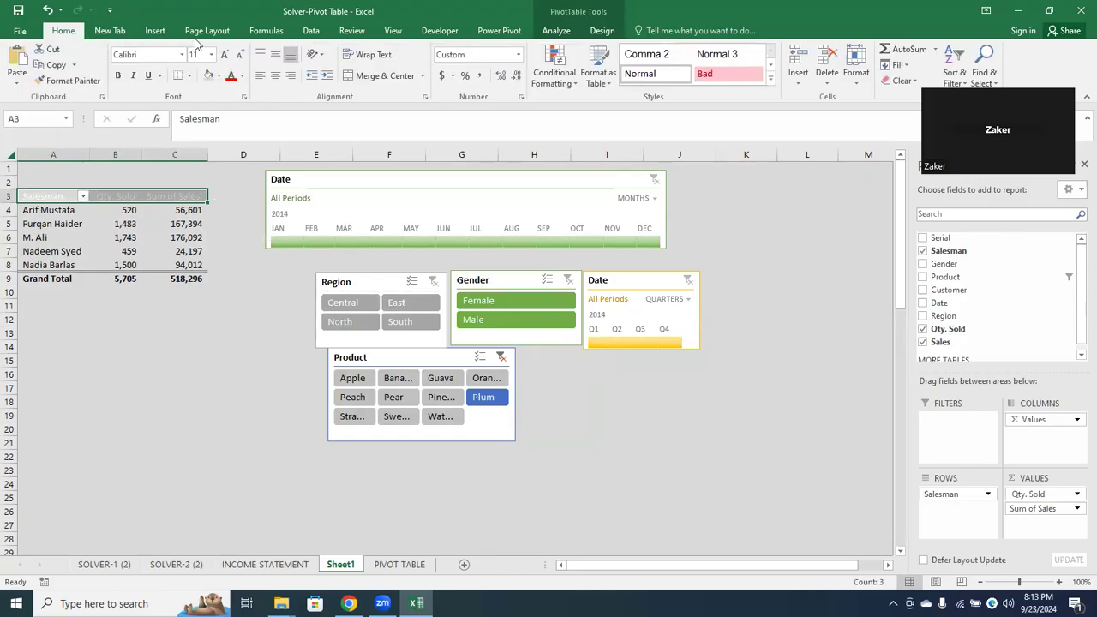
left_click(243, 77)
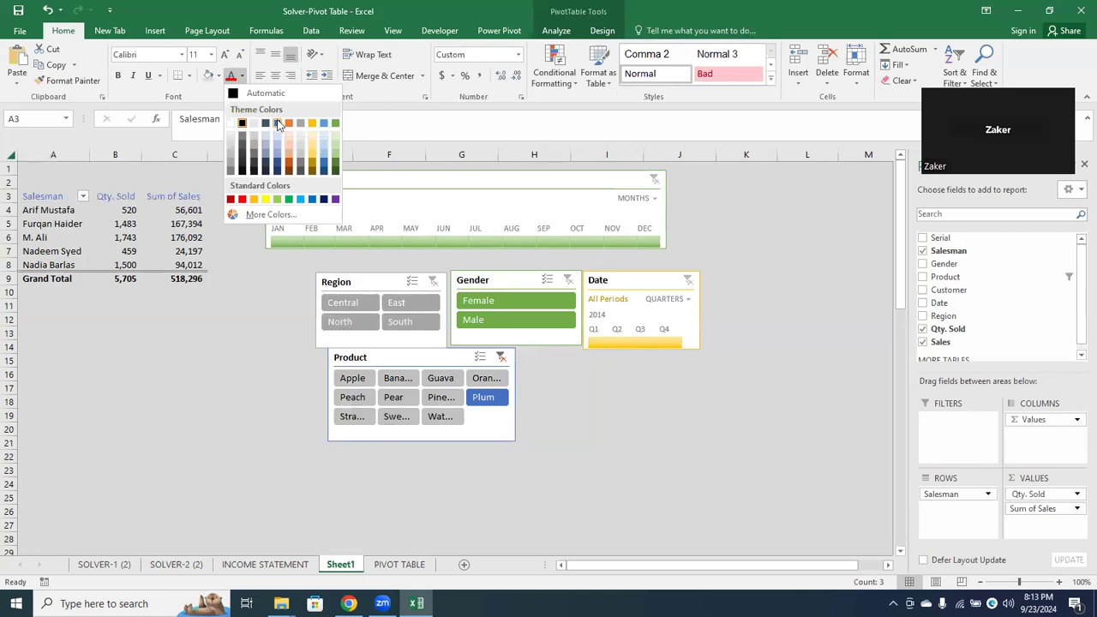
left_click(278, 125)
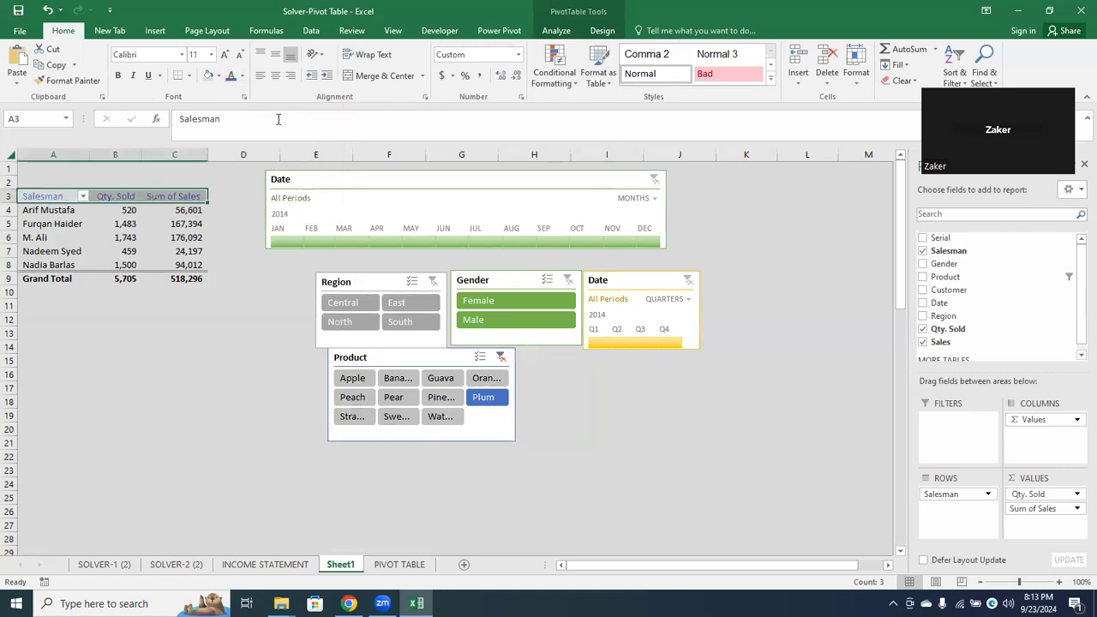
left_click(220, 77)
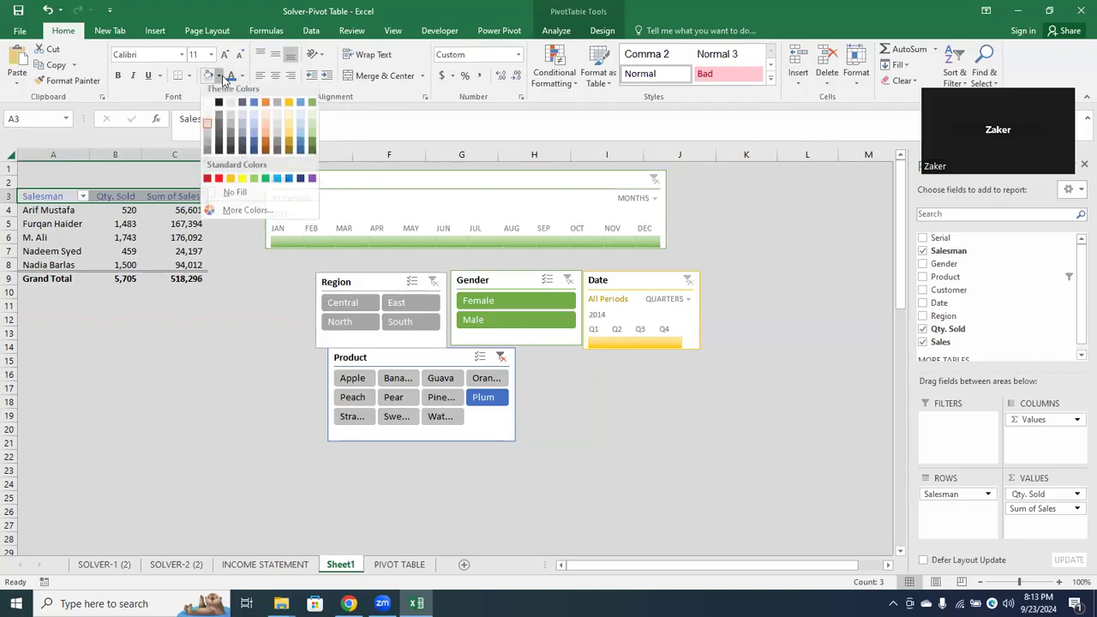
left_click(206, 159)
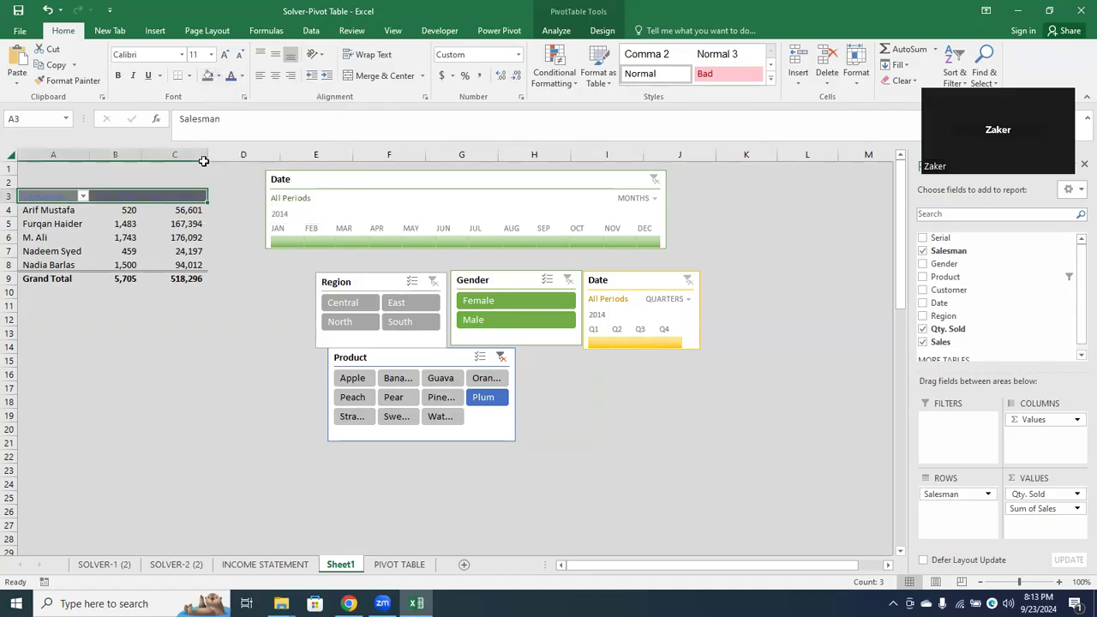
Set the text color of the pivot table's header cells A3:C3 to the black theme color and deselect them
left_click(243, 77)
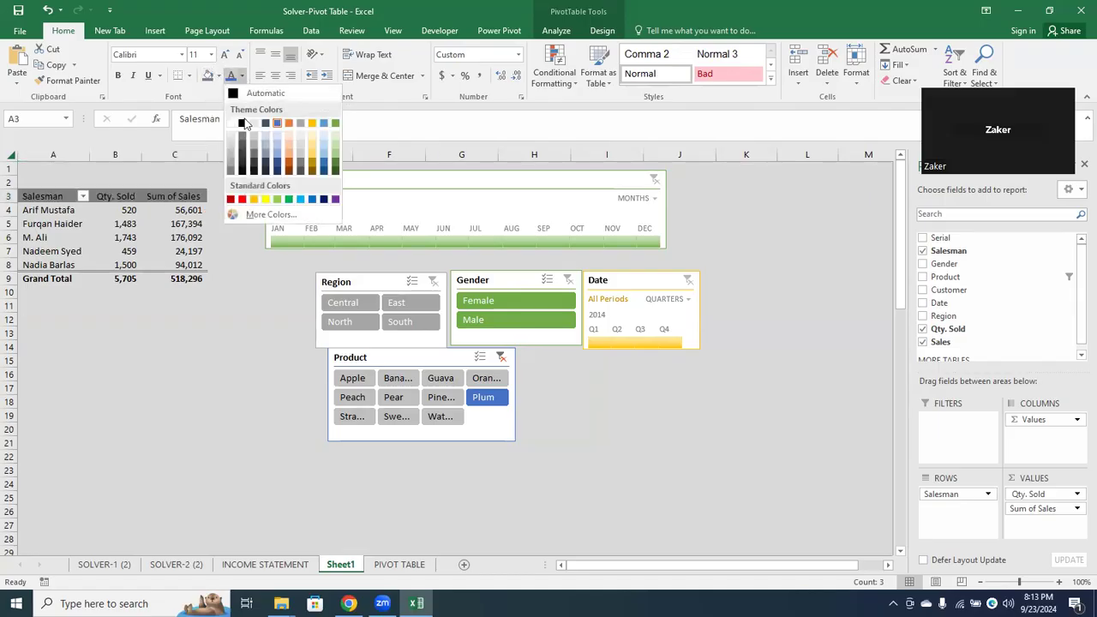
left_click(243, 125)
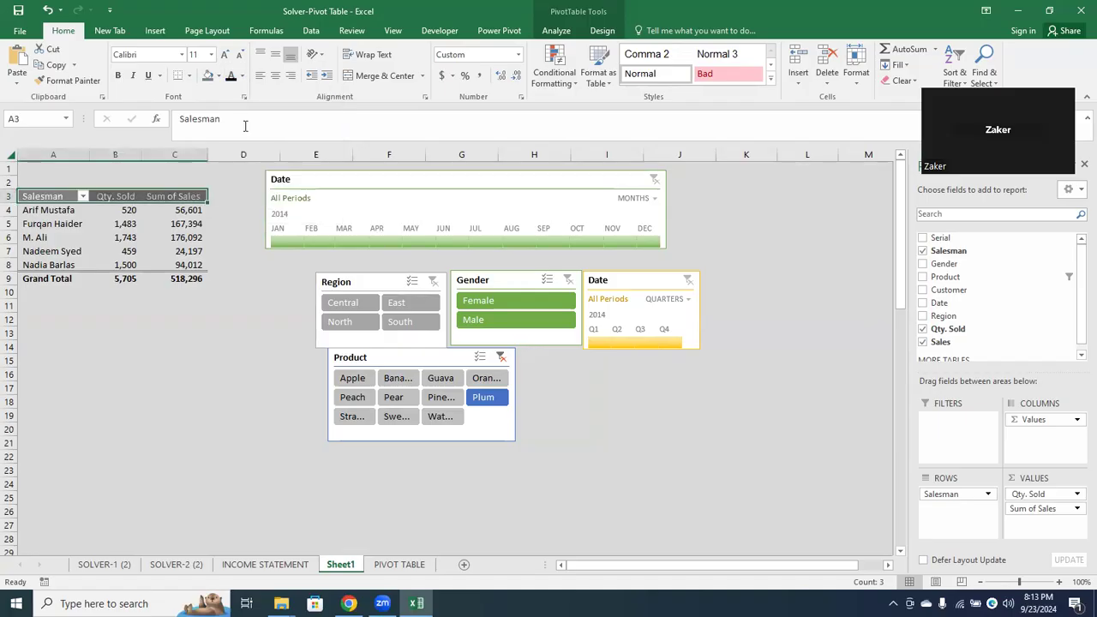
left_click(58, 281)
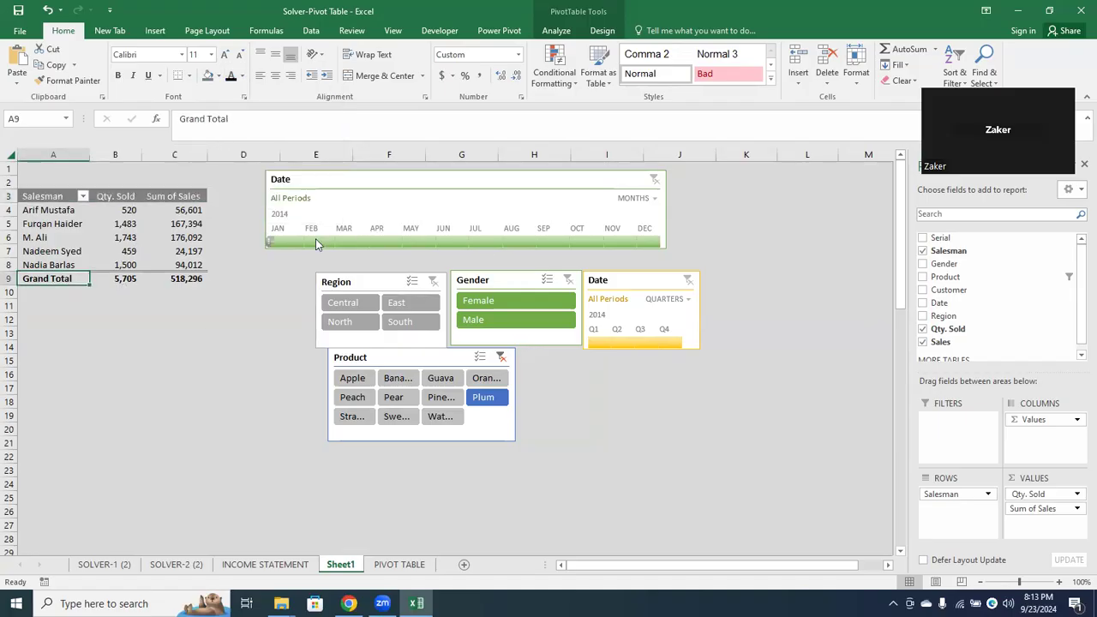
Try the monthly Date timeline on January, February and March 2014, extend the range through June, and clear its filter
left_click(287, 245)
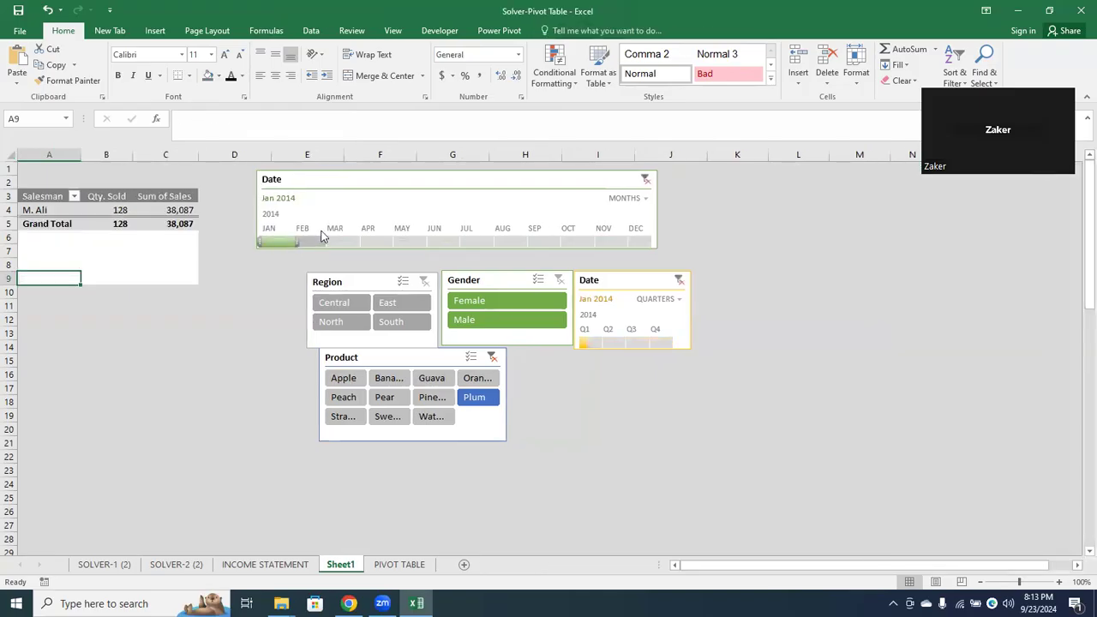
left_click(320, 243)
left_click(338, 242)
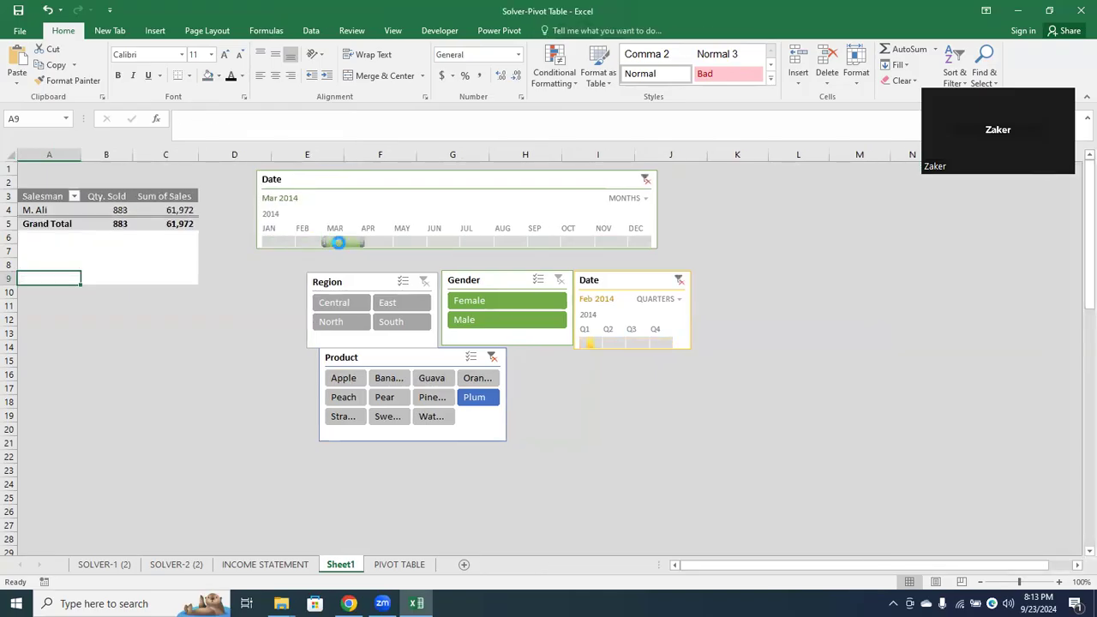
left_click_drag(366, 241, 415, 242)
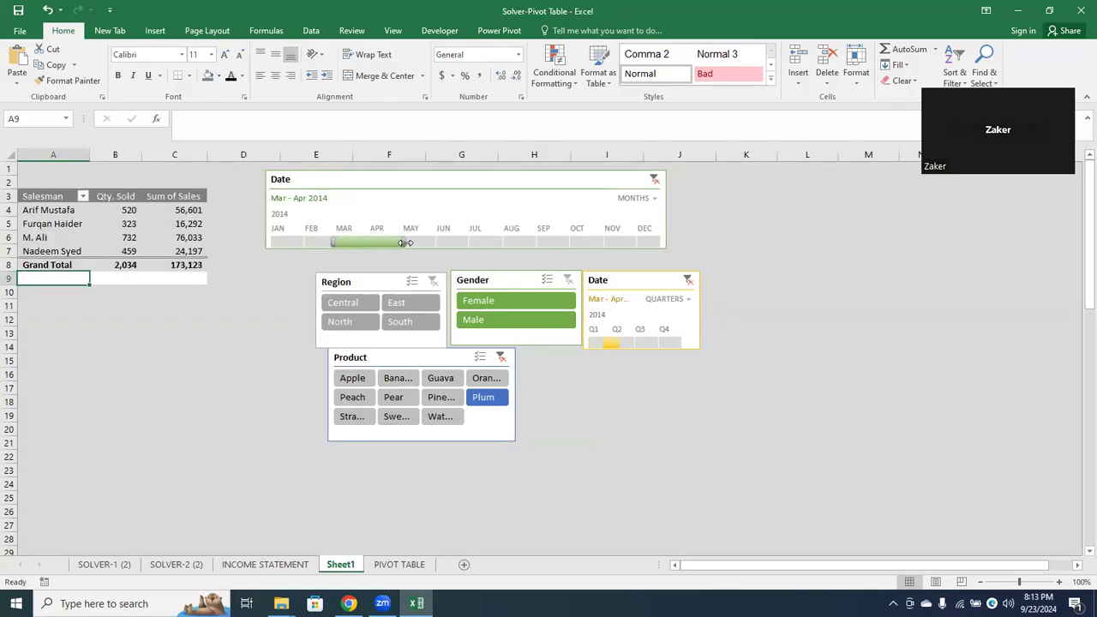
left_click_drag(405, 238, 477, 242)
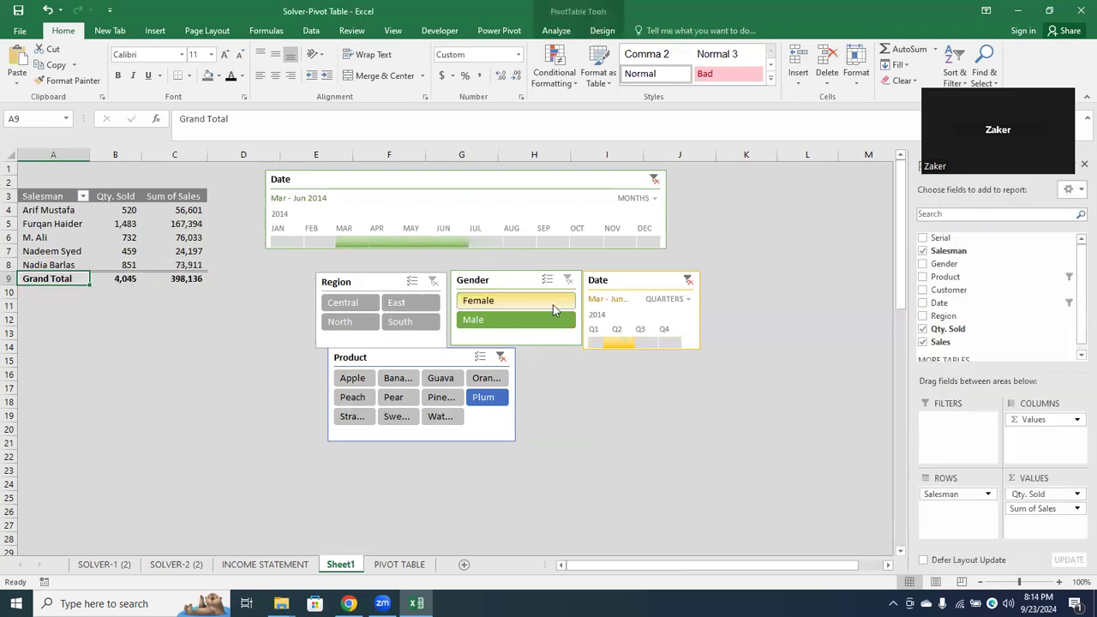
left_click(652, 180)
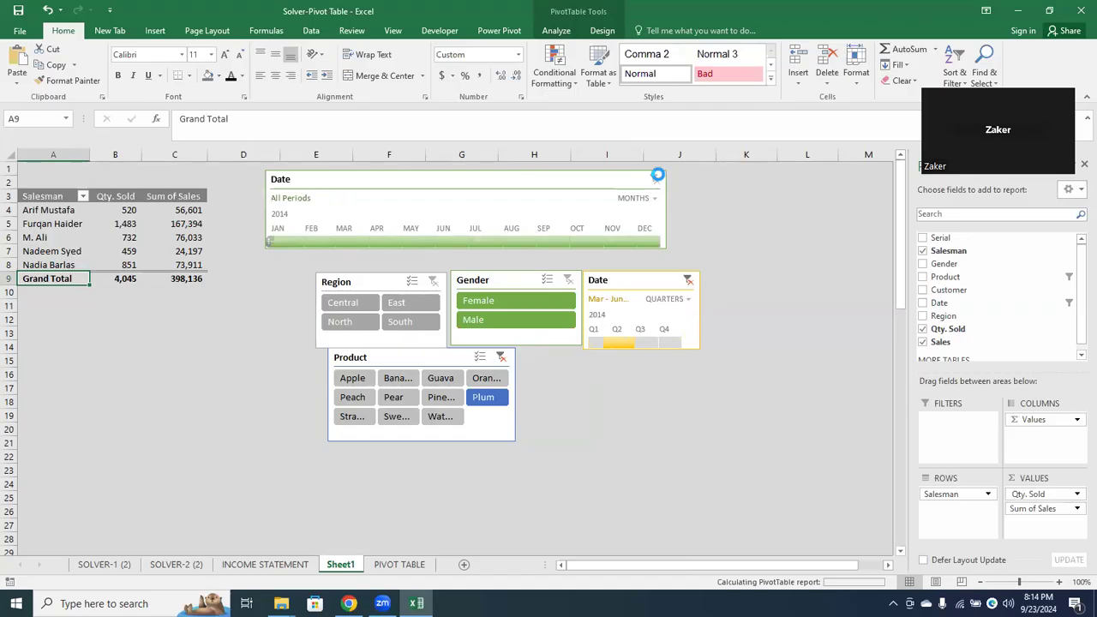
Delete both Date timelines and the Gender, Region and Product slicers from the sheet
left_click(605, 189)
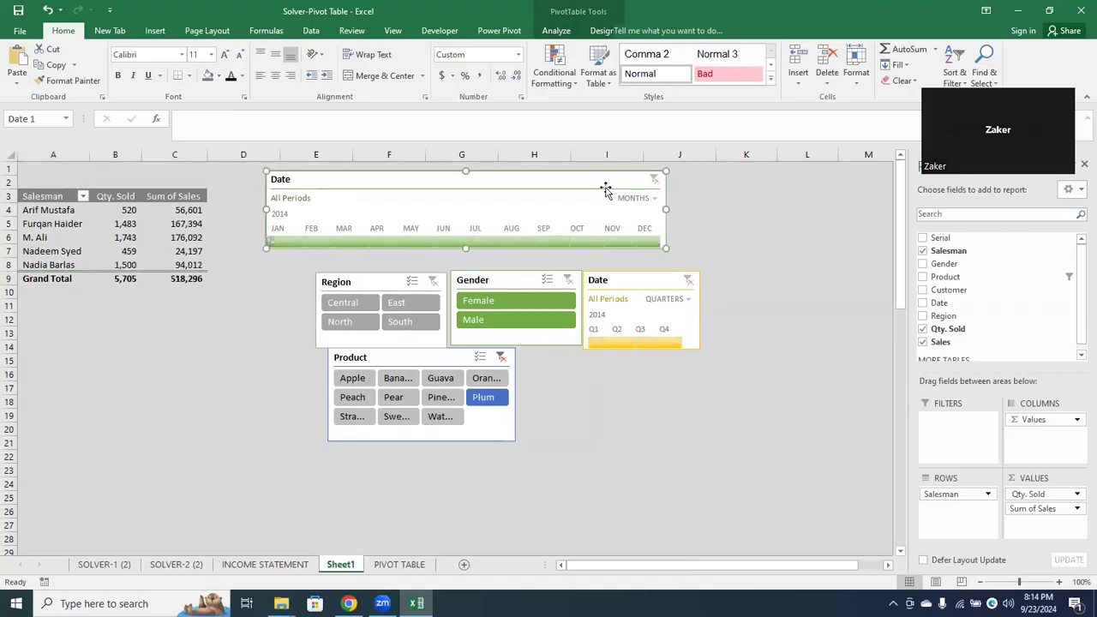
key("Delete")
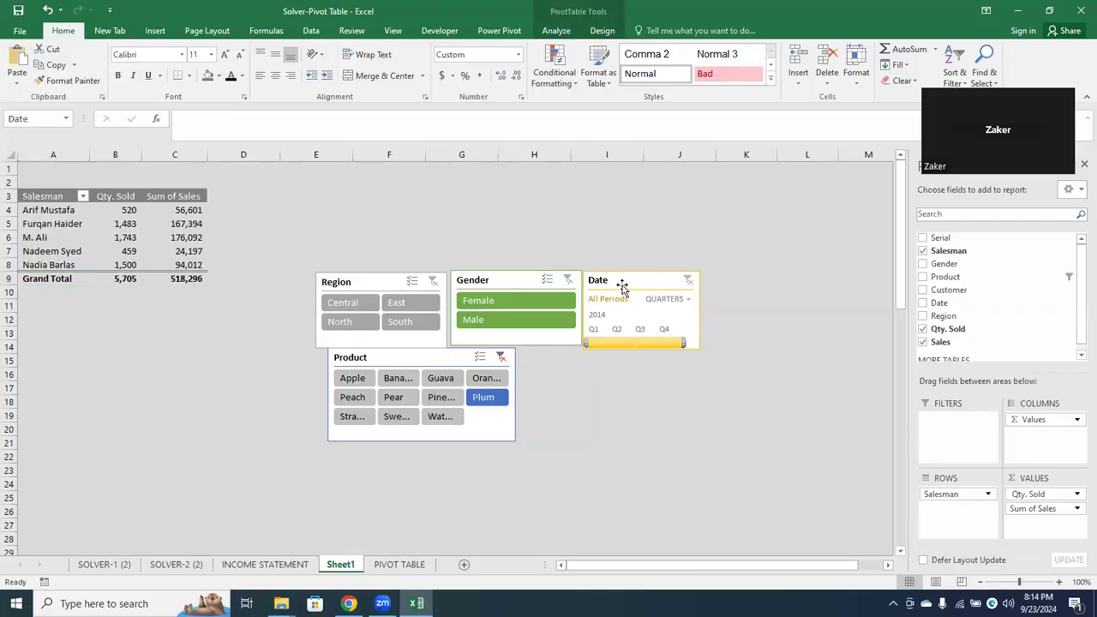
left_click(621, 289)
left_click(535, 289, "ctrl")
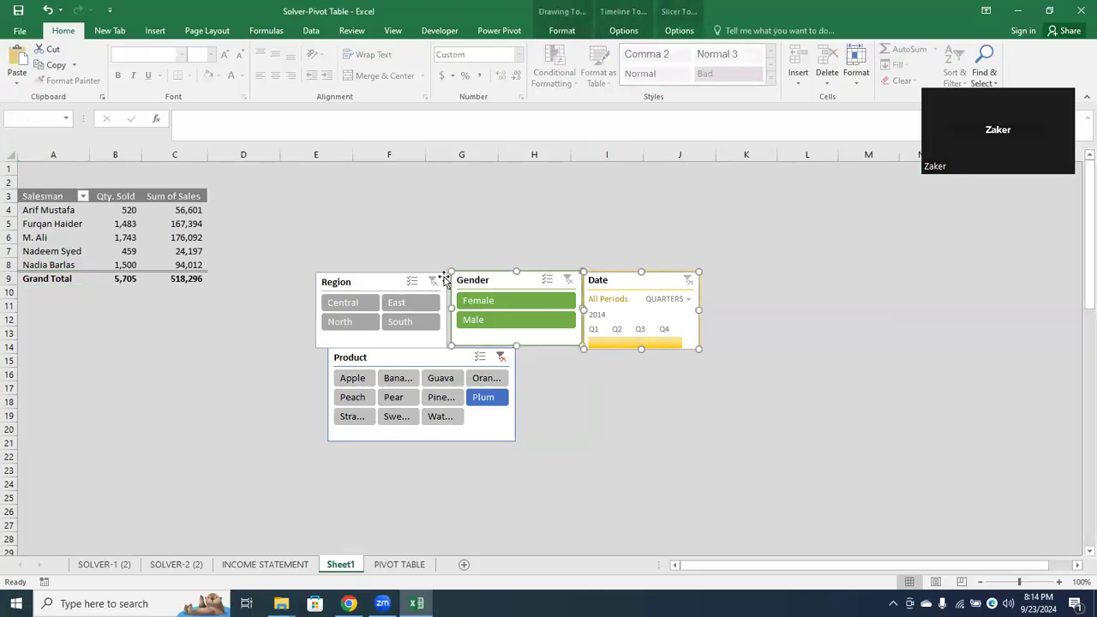
left_click(382, 282, "ctrl")
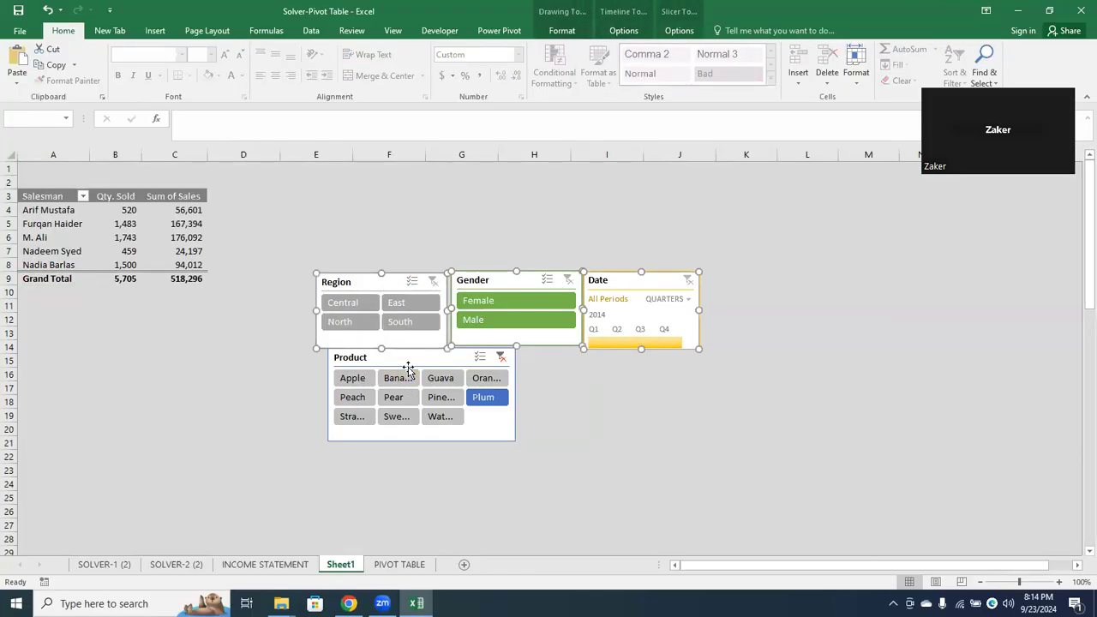
left_click(416, 358, "ctrl")
key("Delete")
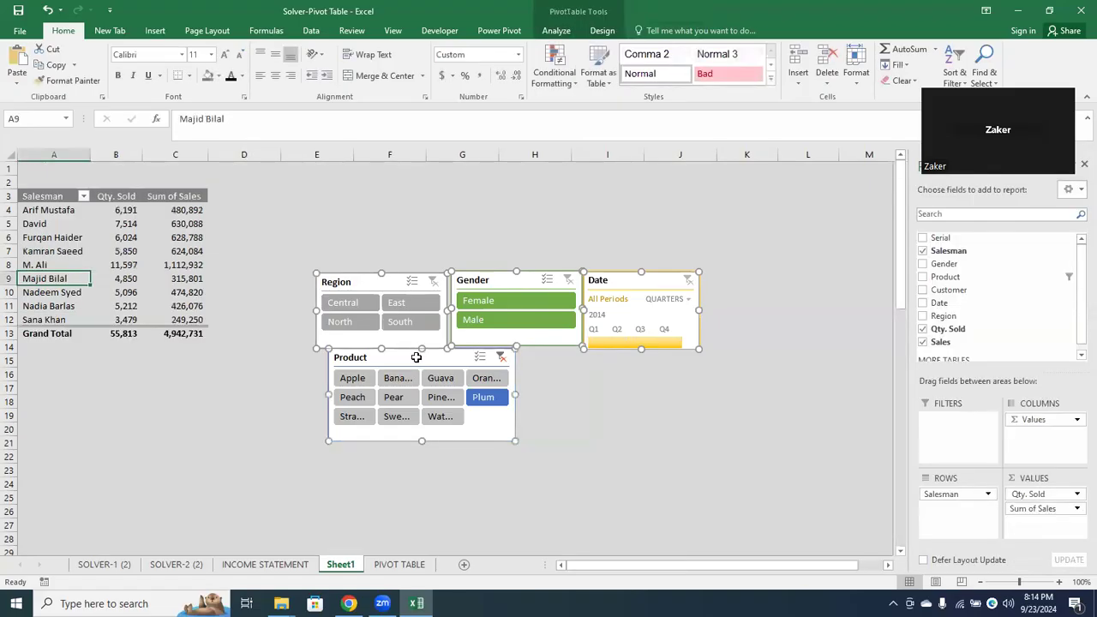
key("Delete")
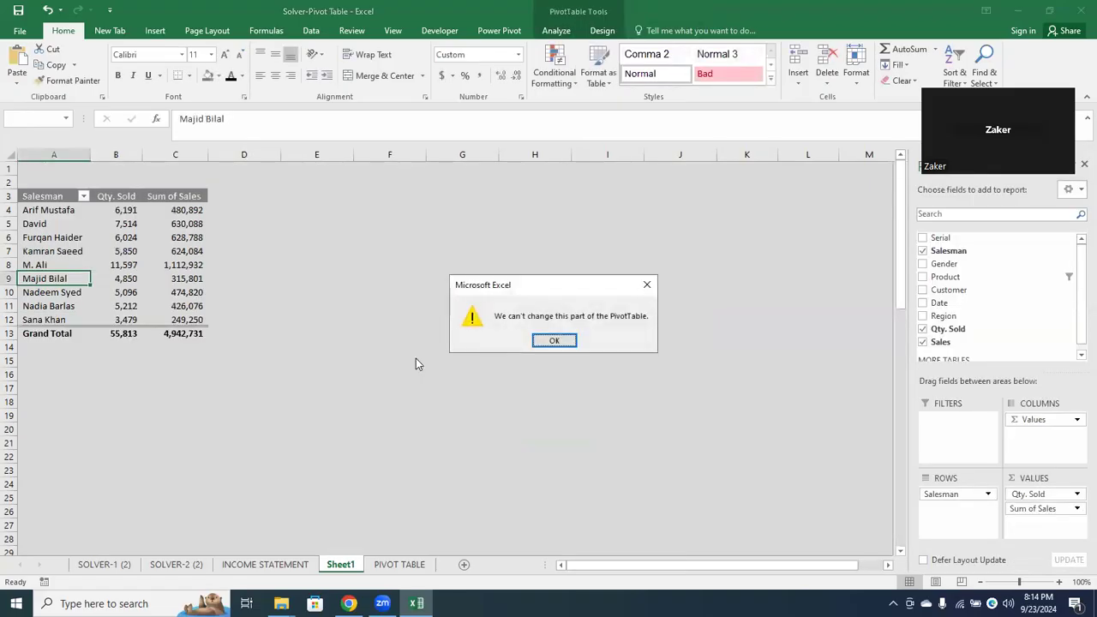
left_click(557, 341)
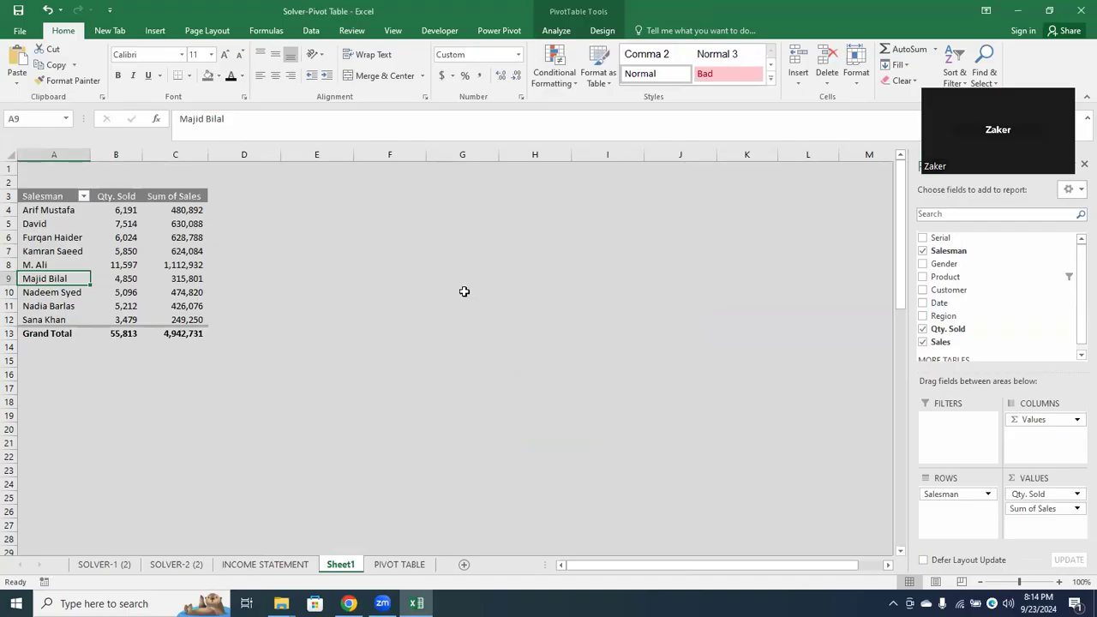
Remove the background fill color from all cells of Sheet1
left_click(220, 76)
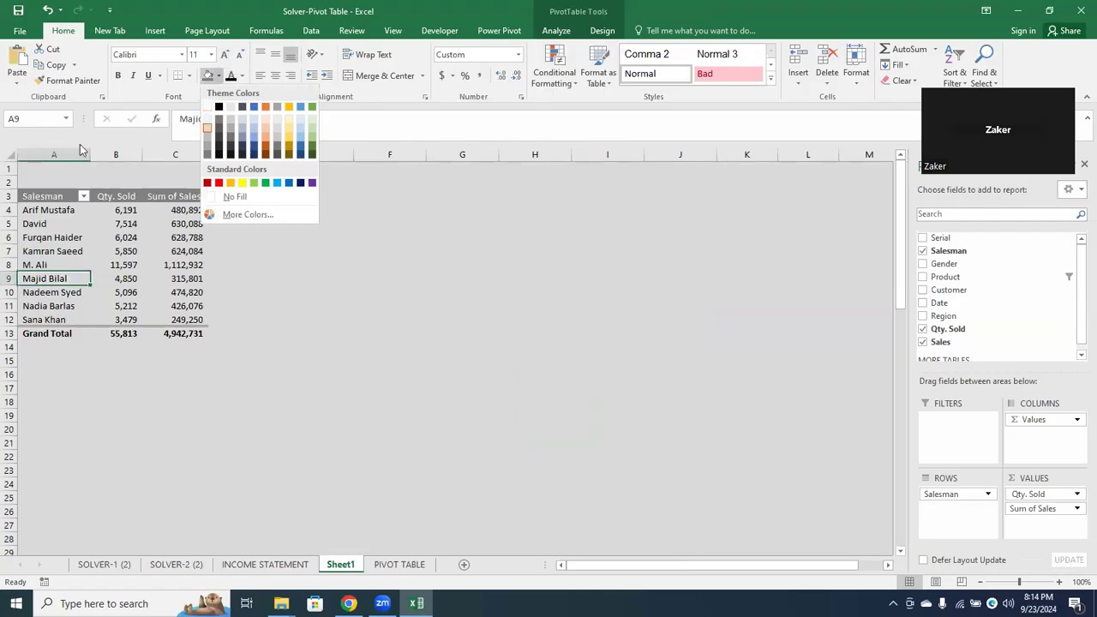
left_click(11, 157)
left_click(11, 157)
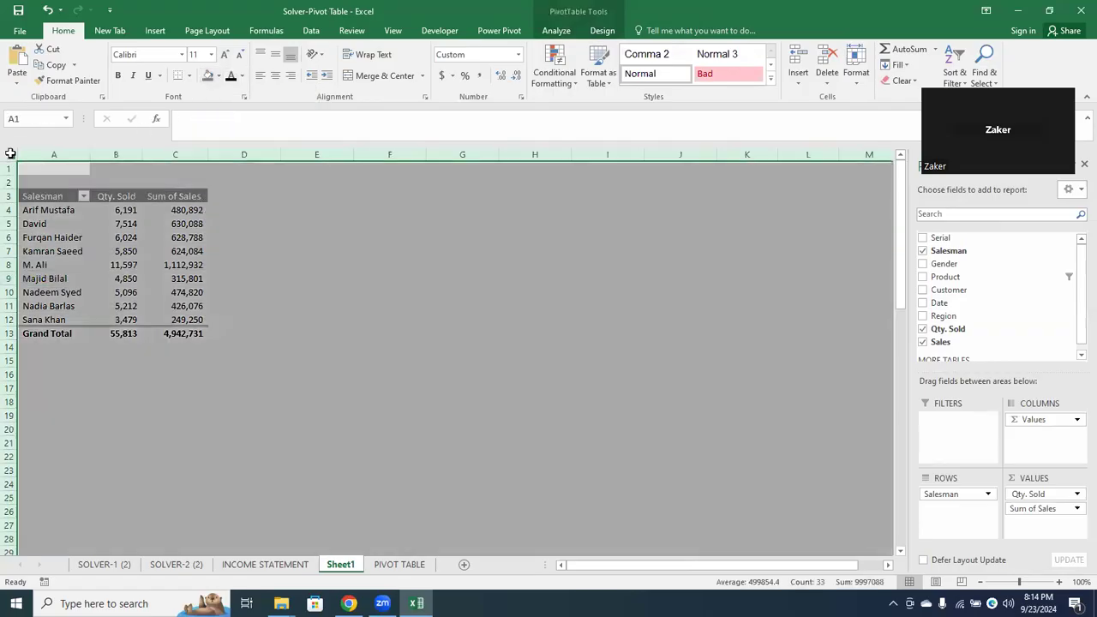
left_click(218, 75)
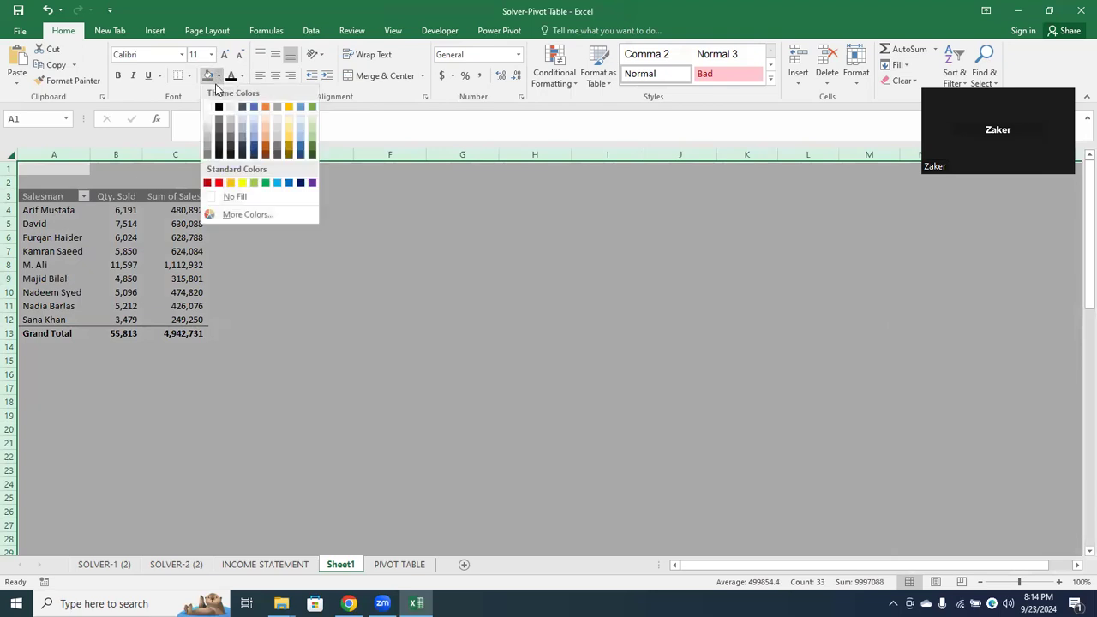
left_click(236, 198)
left_click(228, 266)
Apply the light blue style in the first row of the Medium group to the Salesman pivot table
left_click(125, 237)
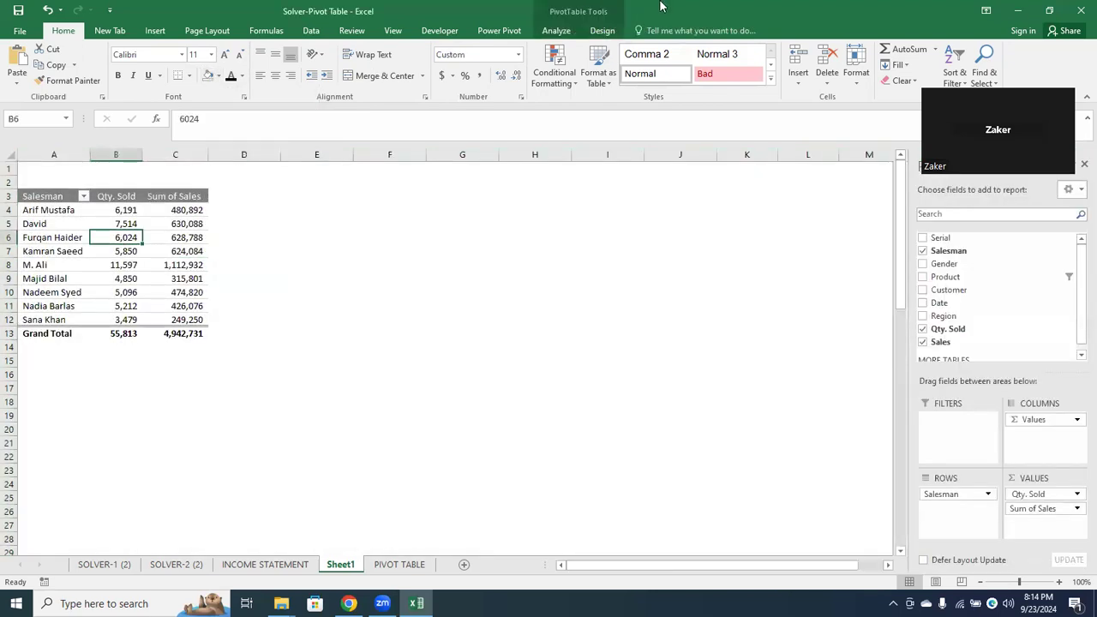
left_click(601, 31)
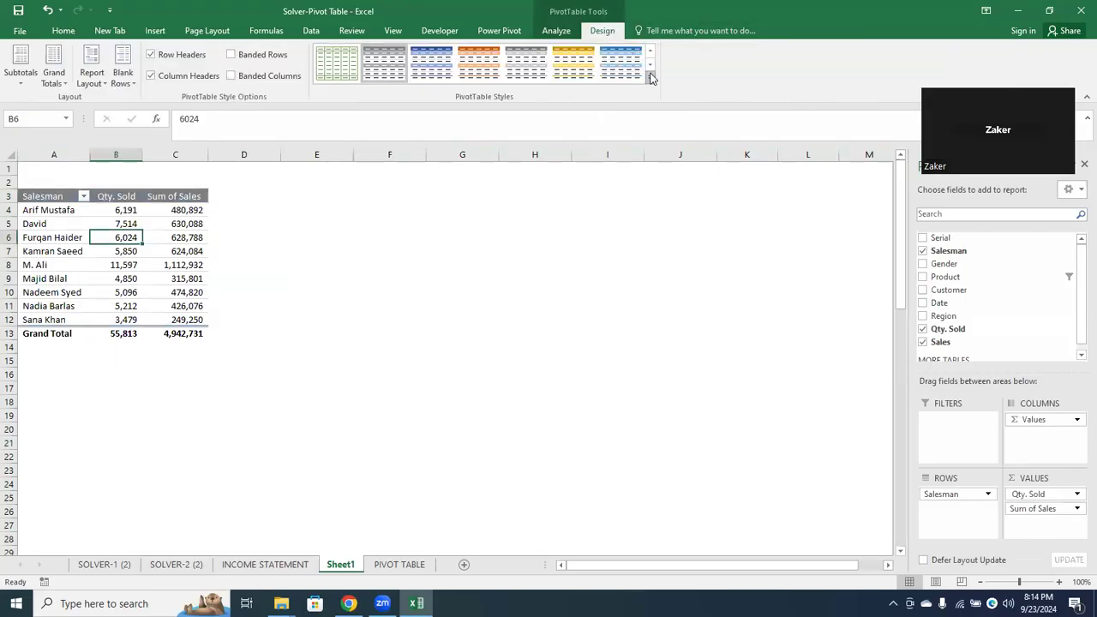
left_click(650, 76)
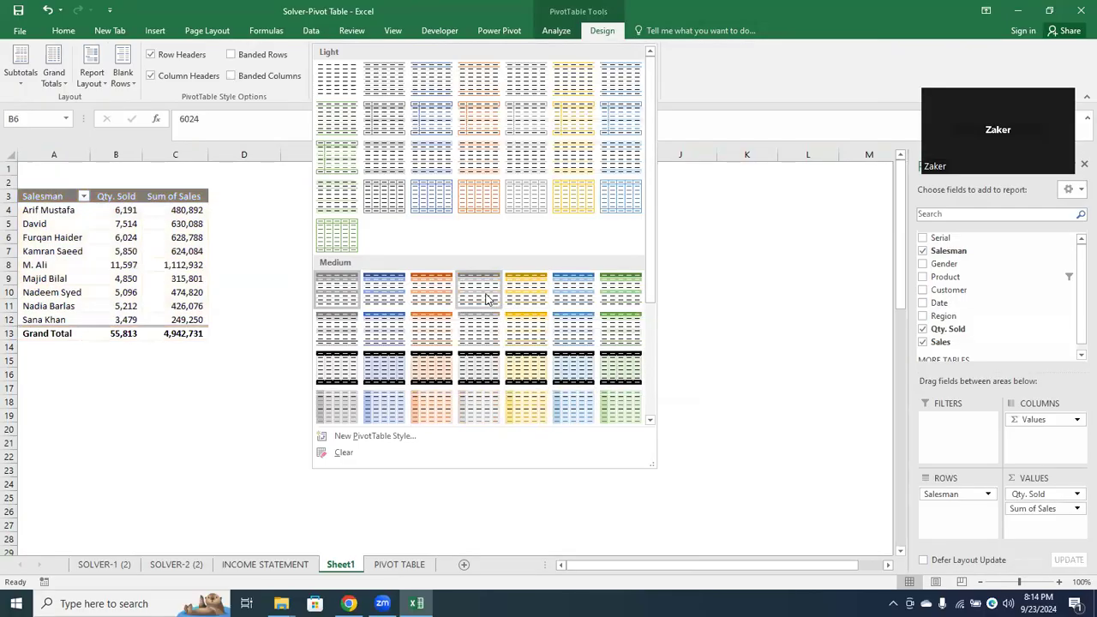
left_click(576, 300)
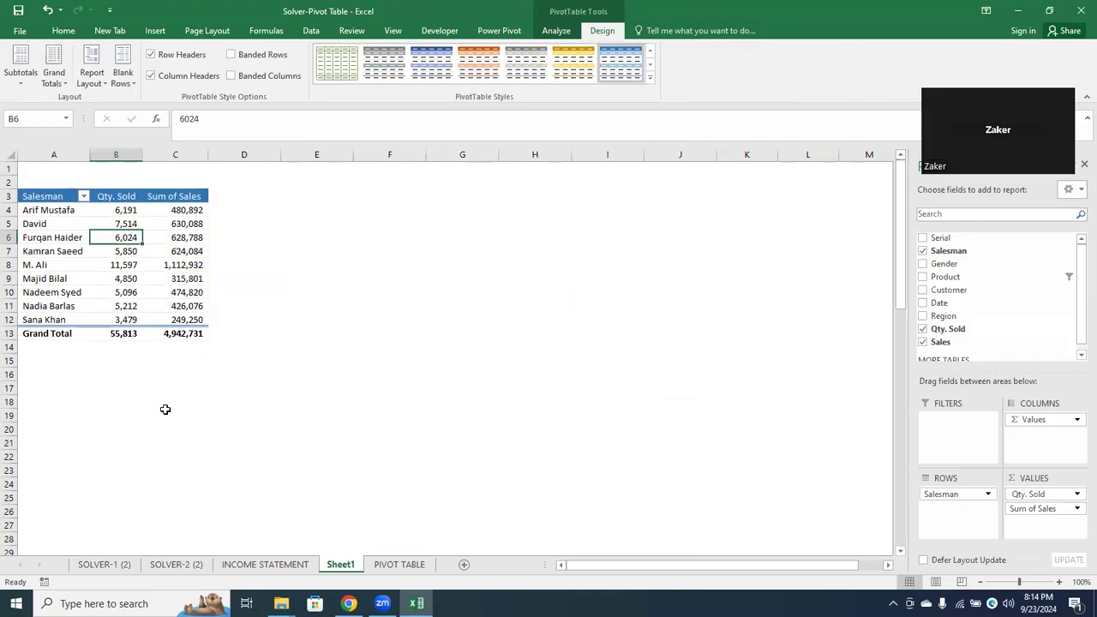
Examine the pivot table's Qty. Sold and Sum of Sales columns and the source data on the PIVOT TABLE sheet
left_click(141, 190)
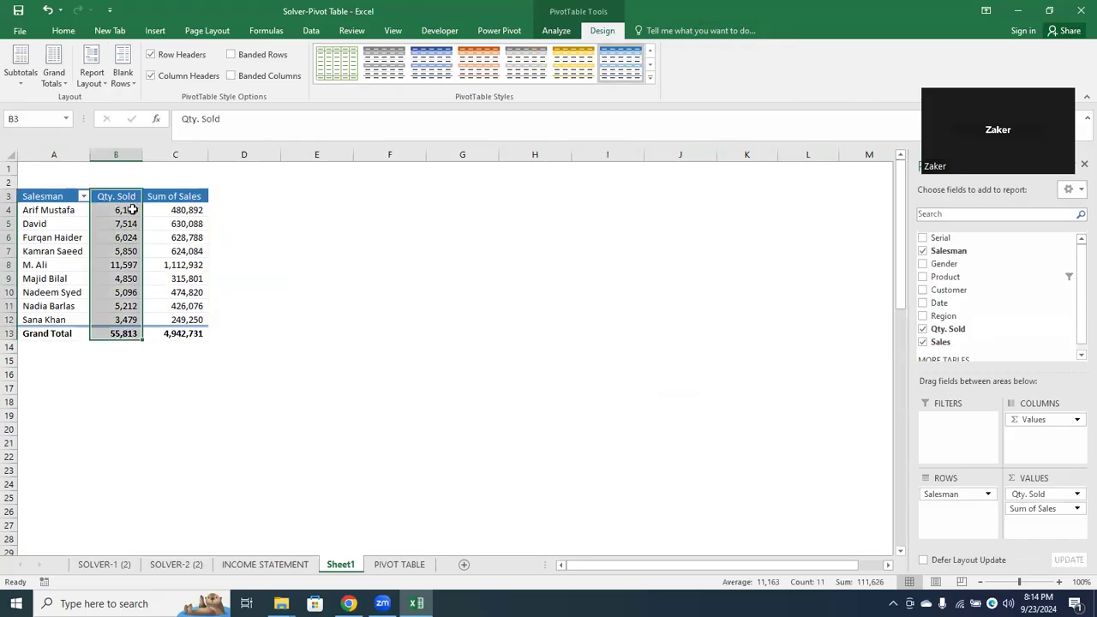
left_click(177, 190)
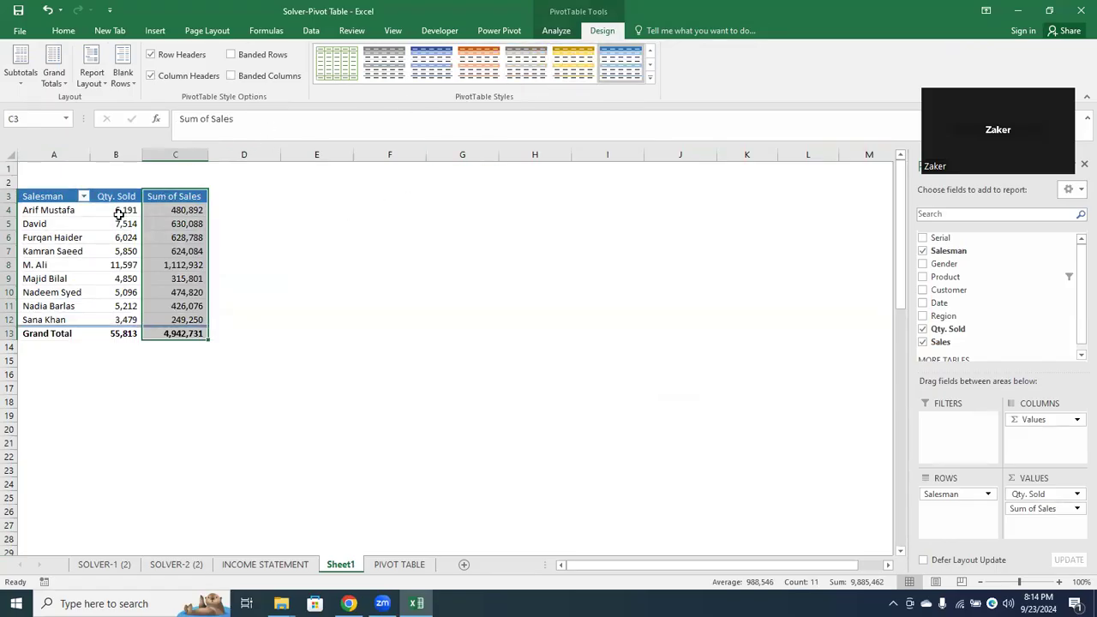
left_click(92, 235)
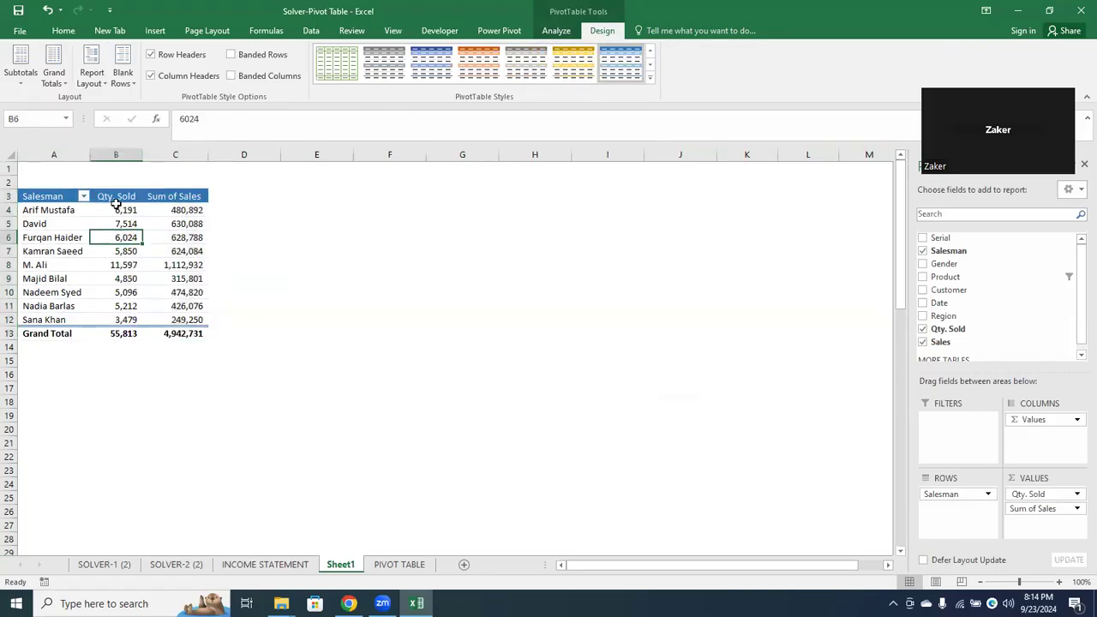
left_click(116, 200)
left_click(120, 210)
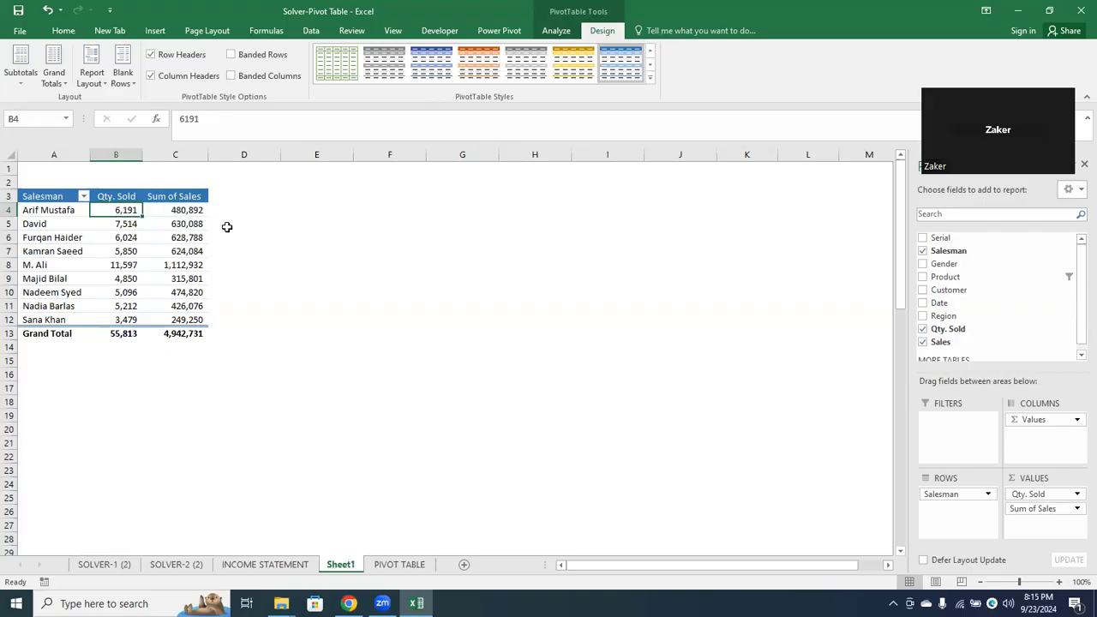
left_click(194, 214)
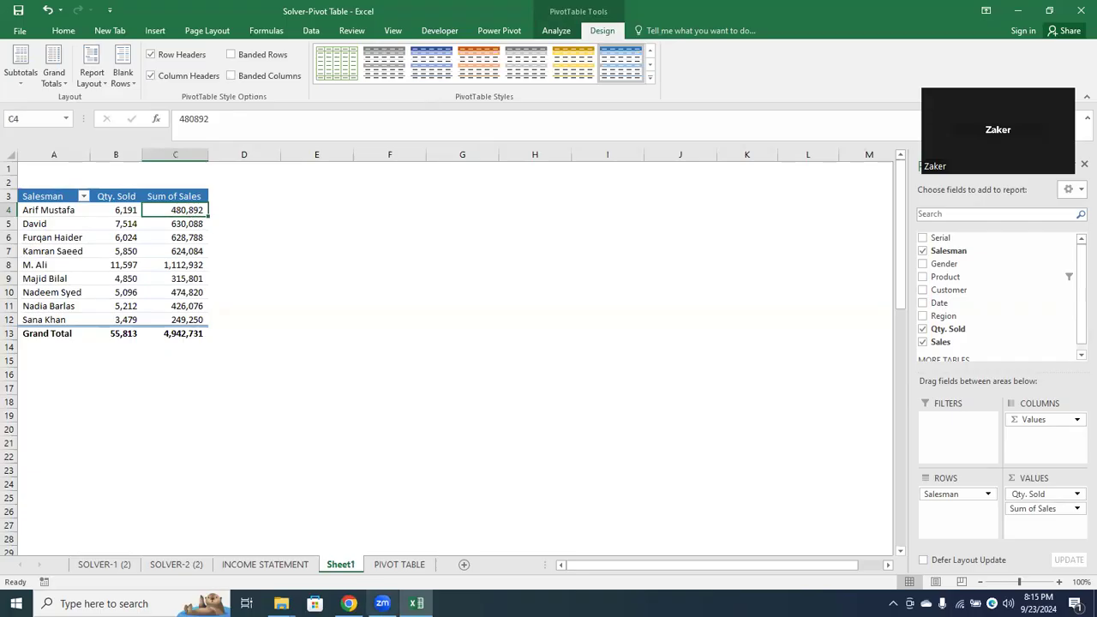
left_click(420, 565)
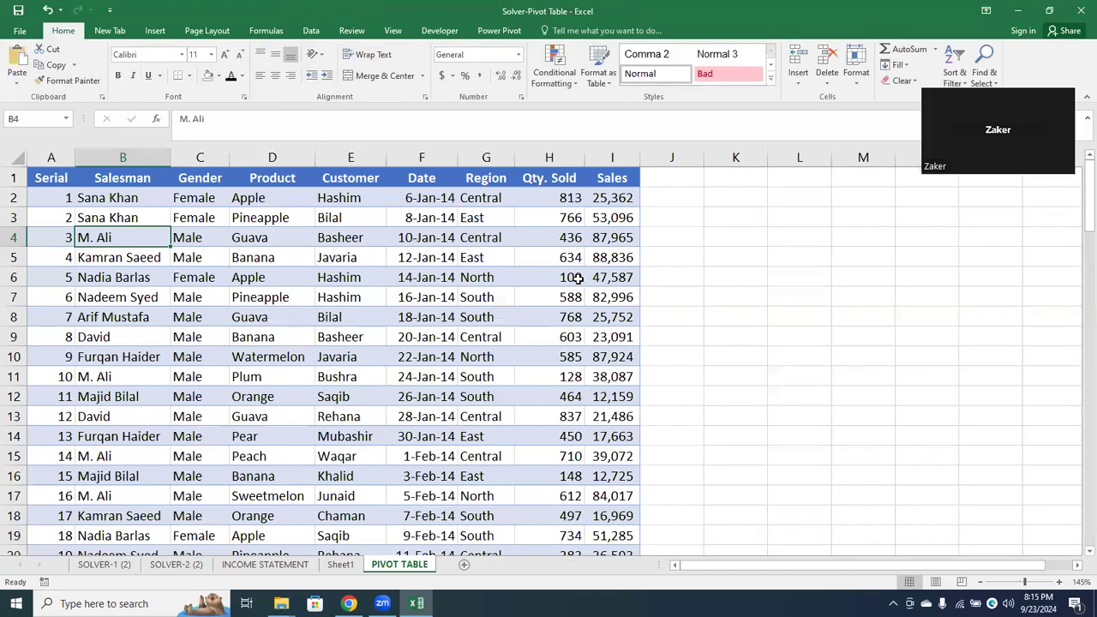
left_click(659, 178)
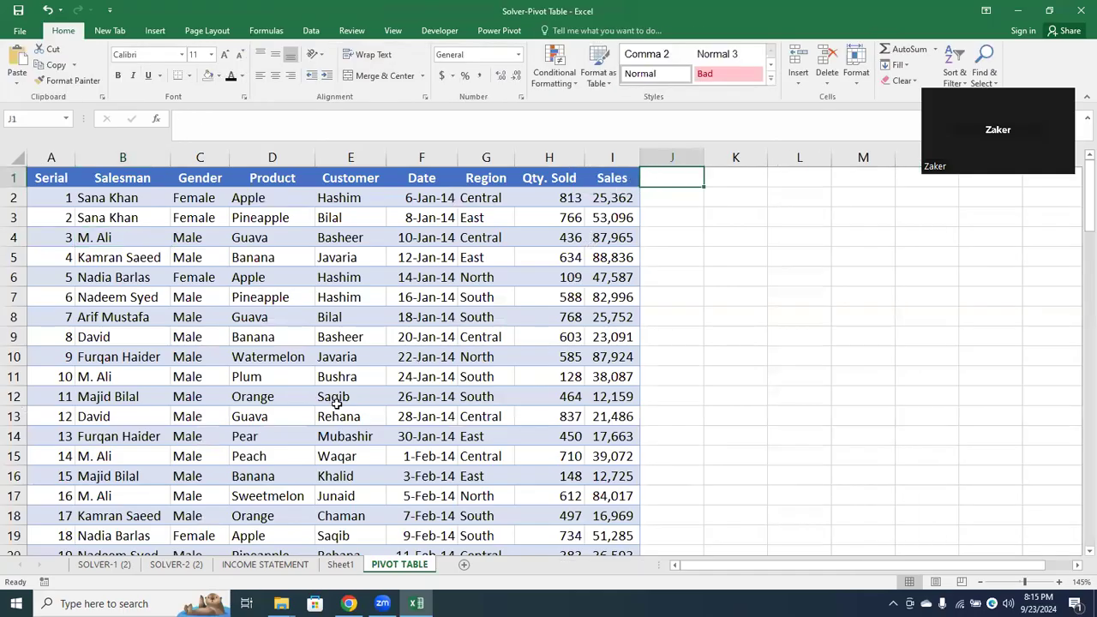
left_click(341, 565)
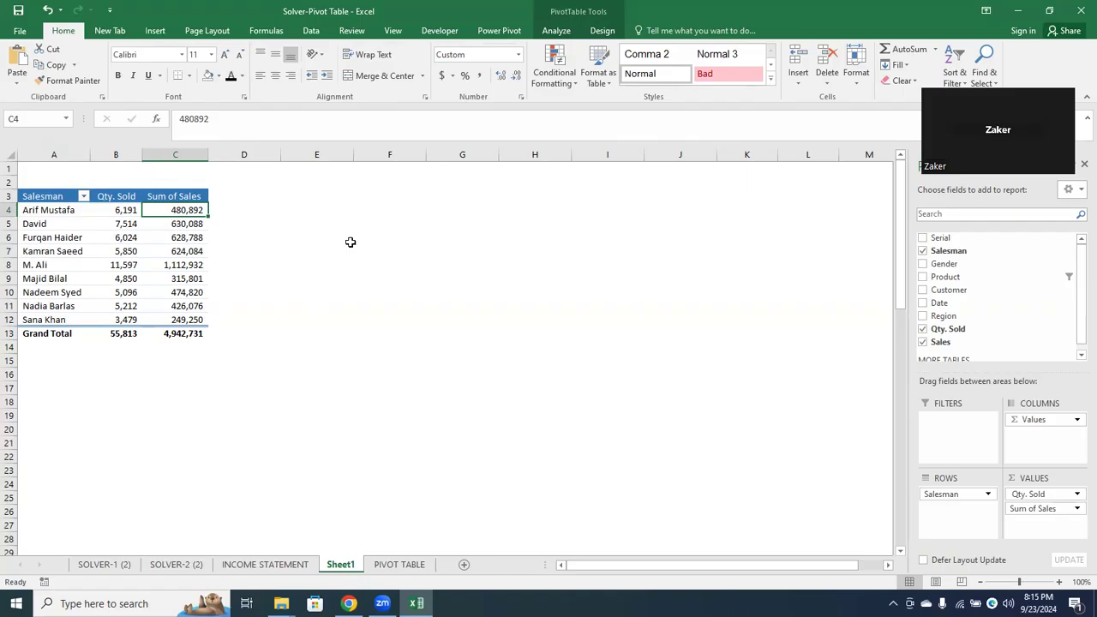
Insert a calculated field named "per unit sale" with the formula = Sales/'Qty. Sold' into the pivot table
left_click(553, 32)
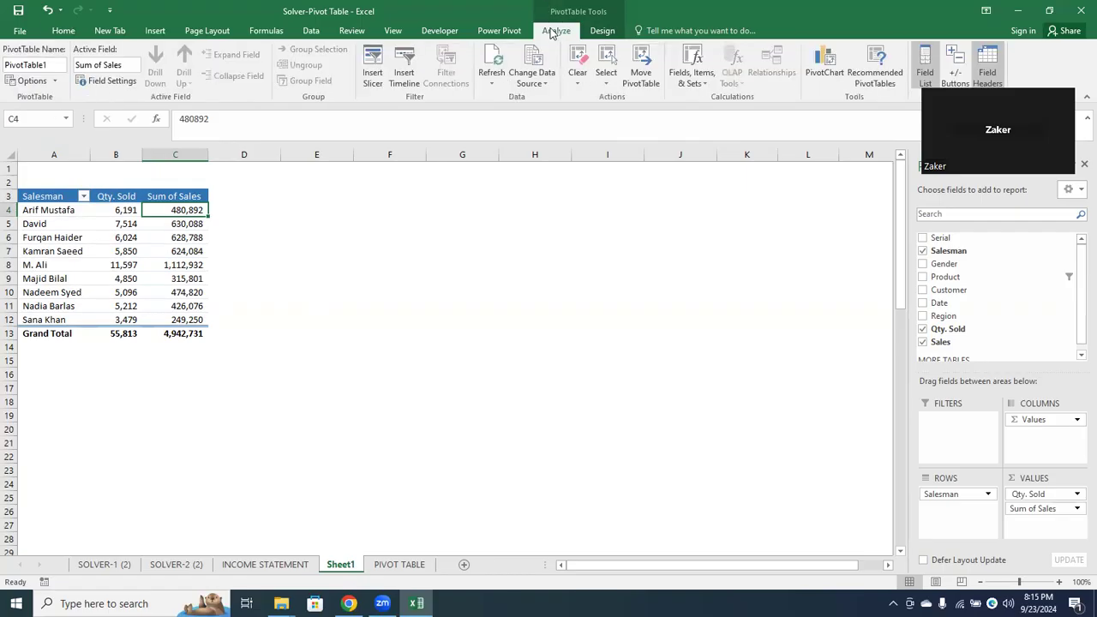
left_click(691, 86)
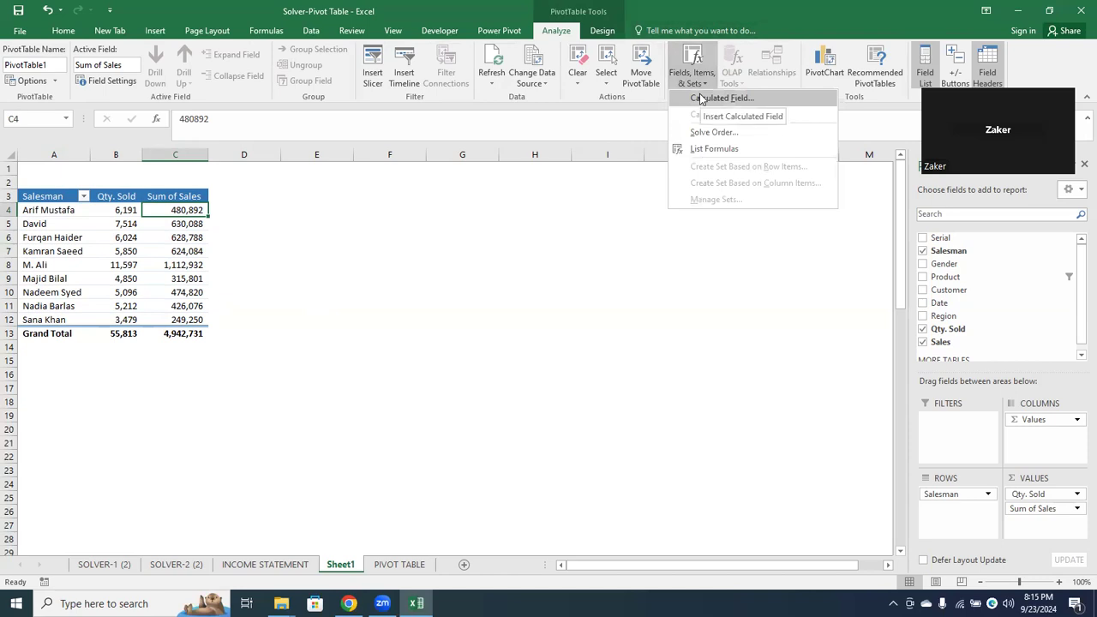
left_click(718, 98)
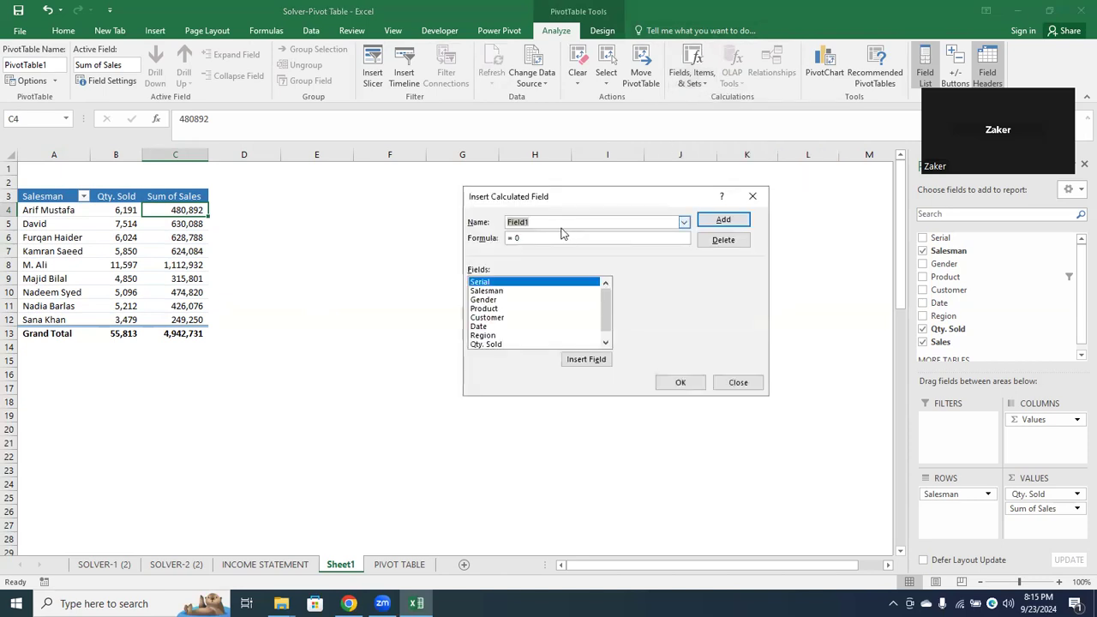
type("per unit sale")
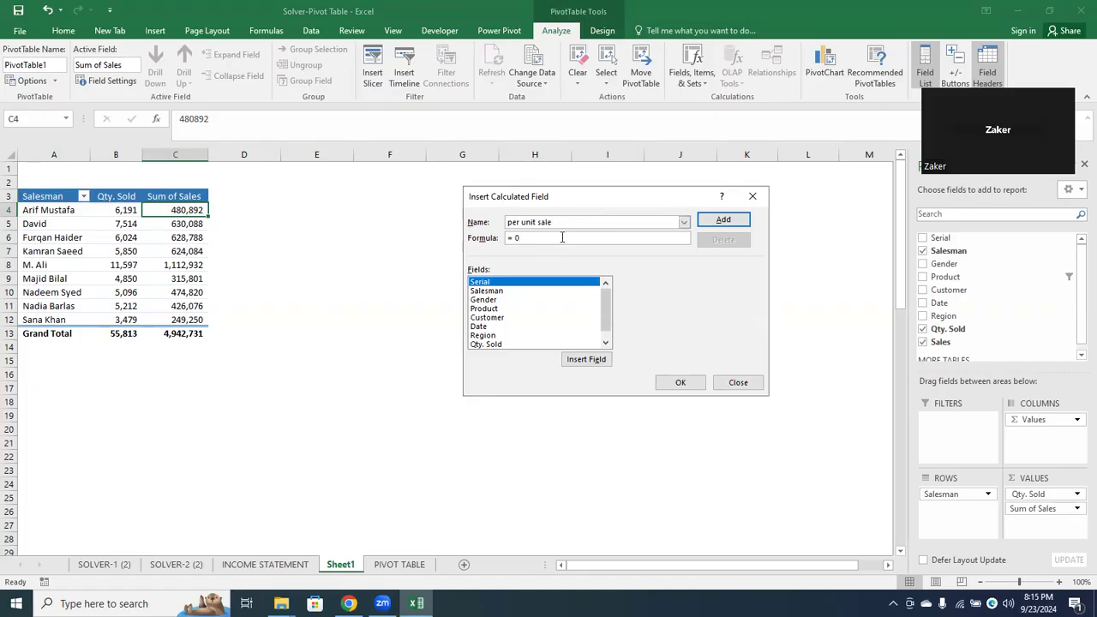
left_click(606, 341)
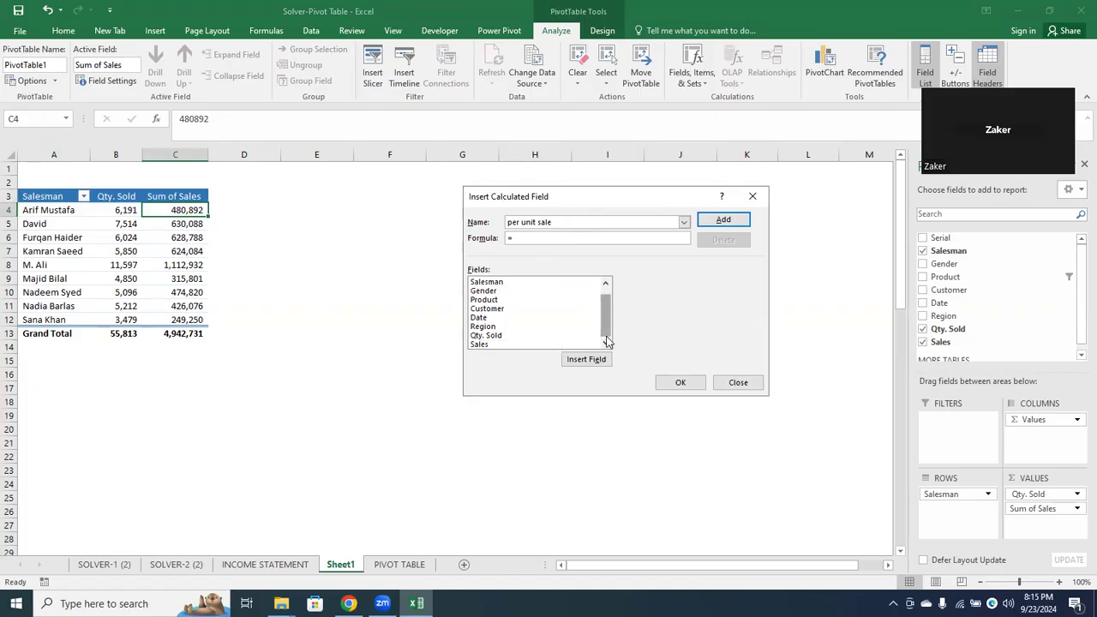
double_click(519, 345)
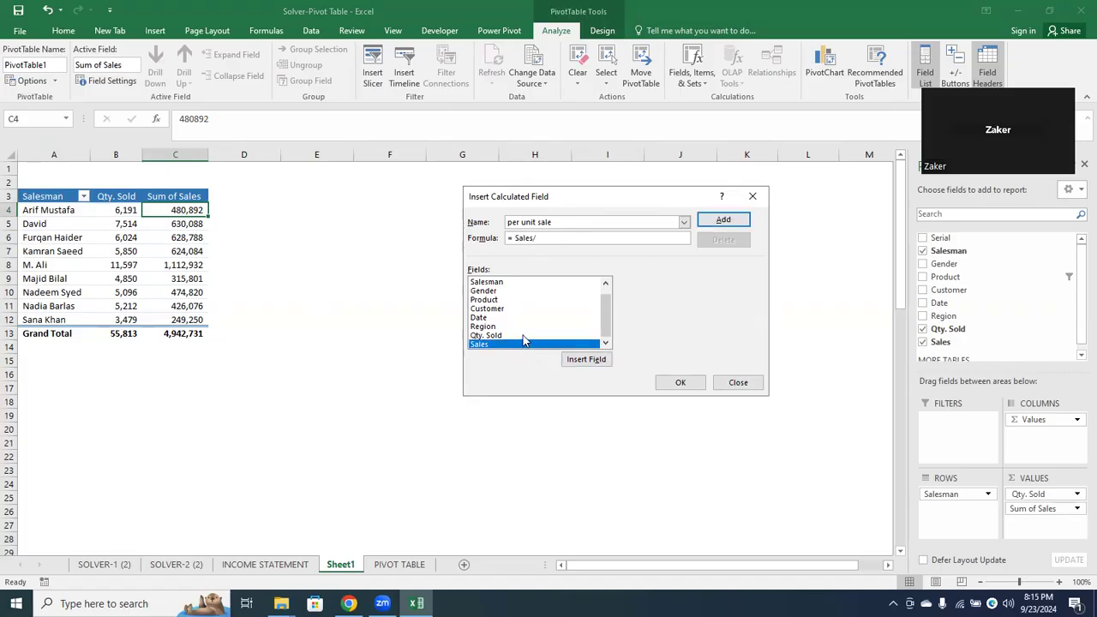
double_click(506, 335)
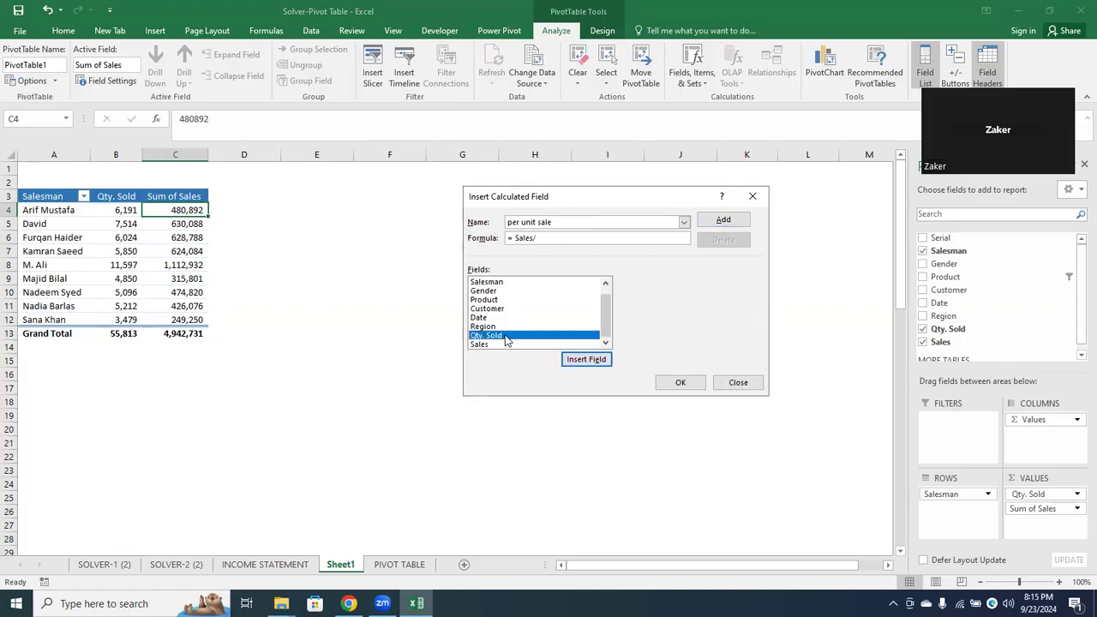
left_click(723, 221)
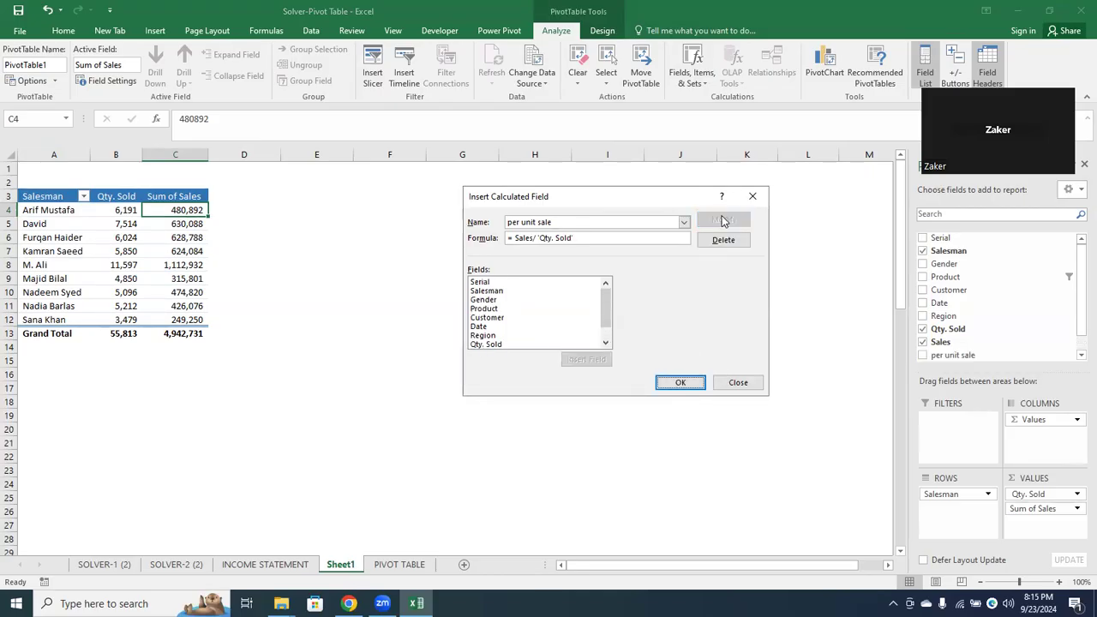
left_click(681, 383)
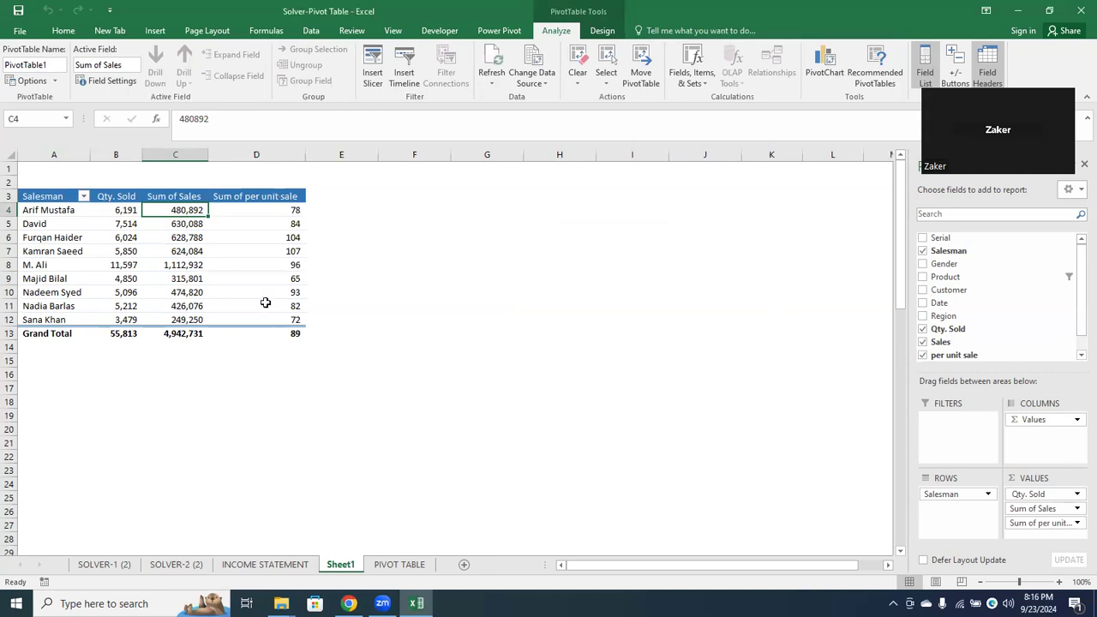
Remove the per unit sale and Qty. Sold fields from the Sheet1 pivot table
left_click(281, 210)
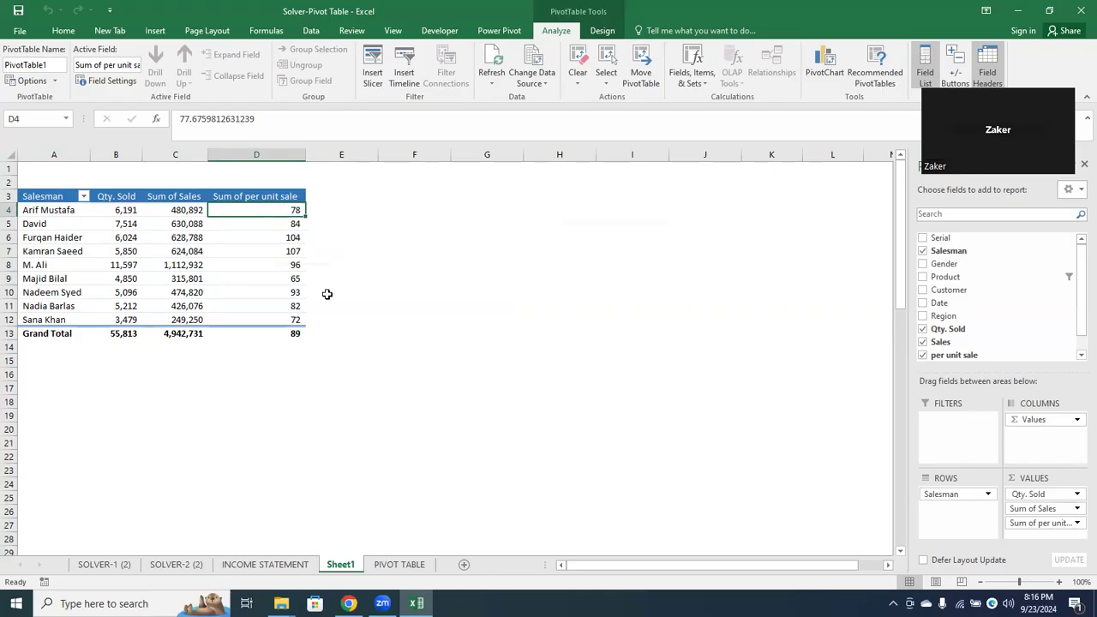
left_click(409, 566)
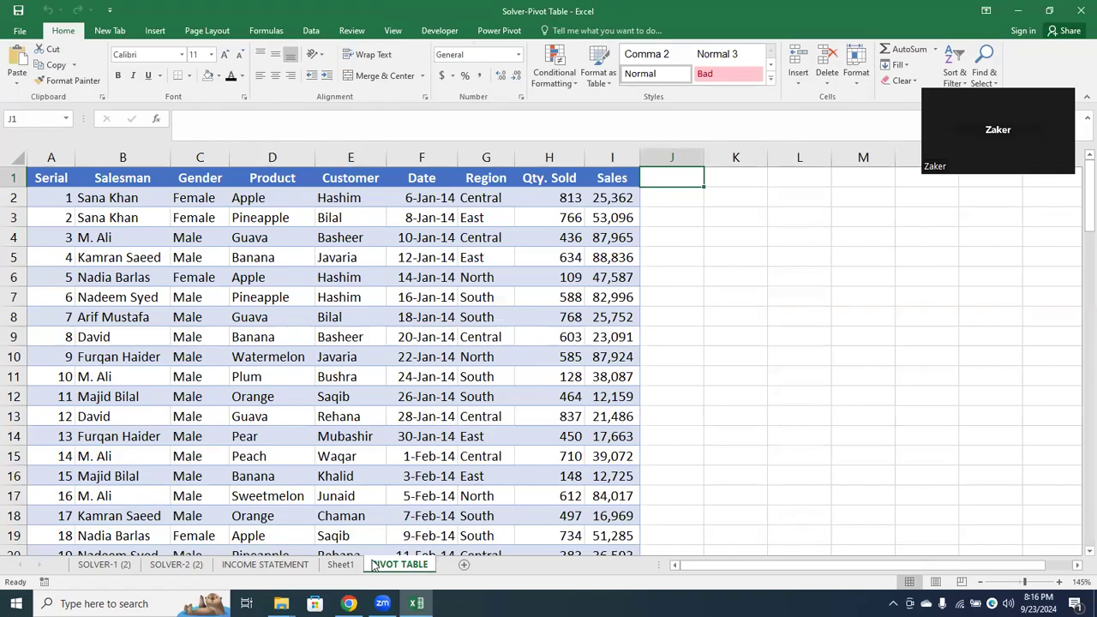
left_click(340, 564)
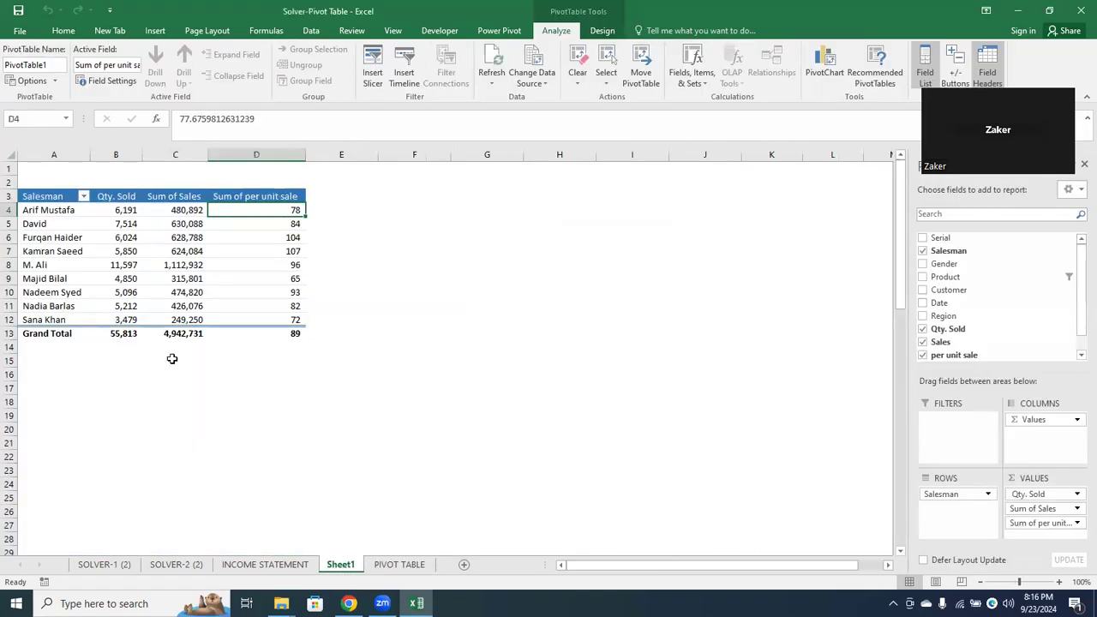
left_click(175, 209)
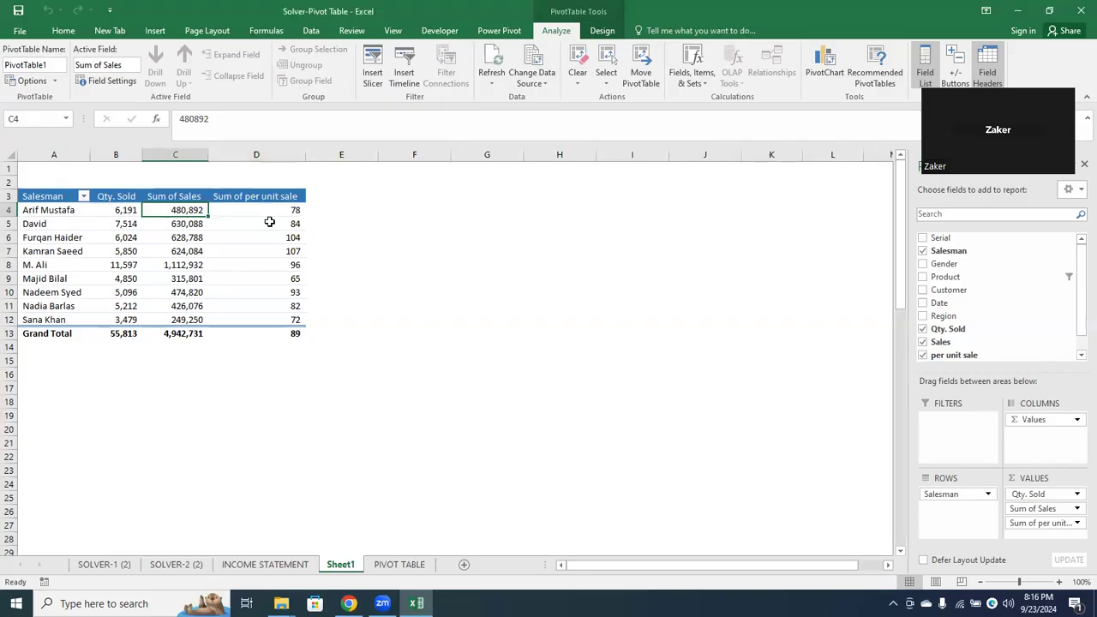
left_click(923, 355)
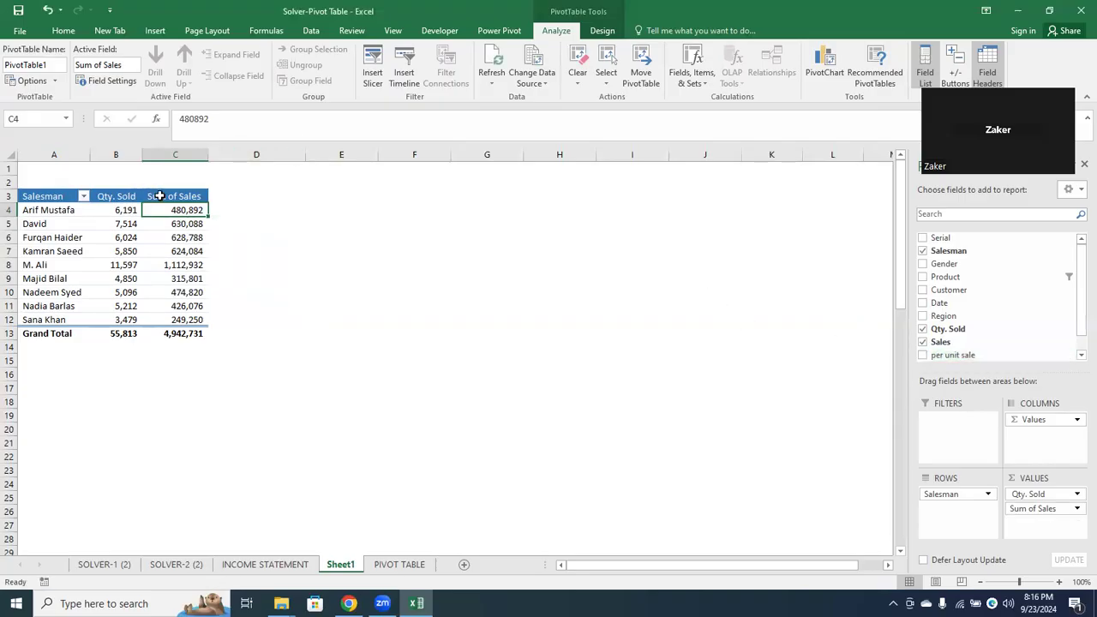
left_click(116, 197)
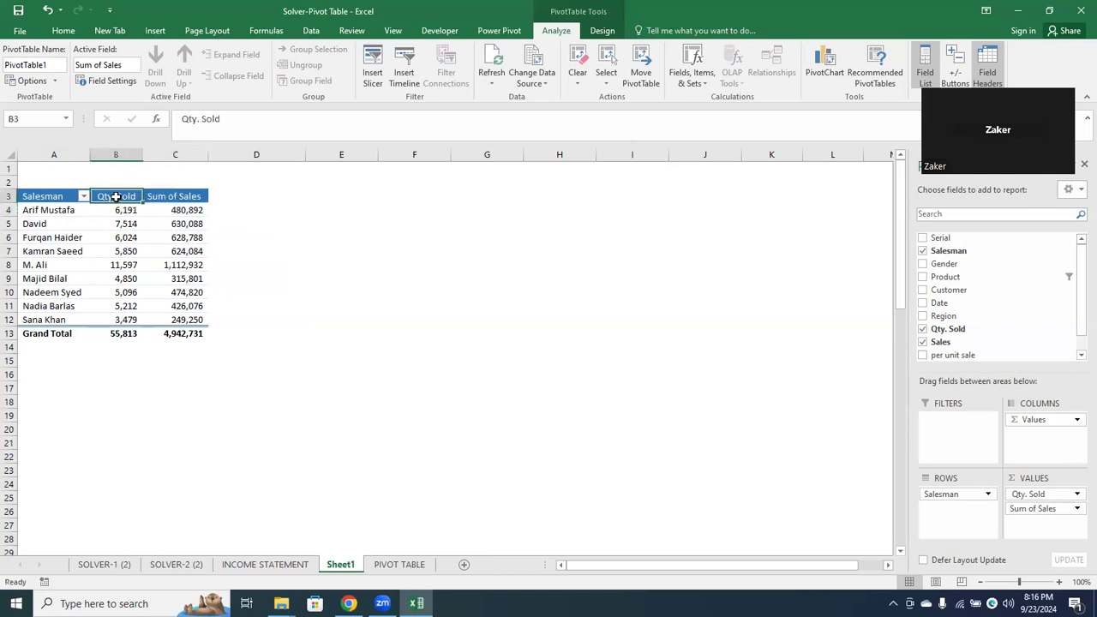
left_click(922, 330)
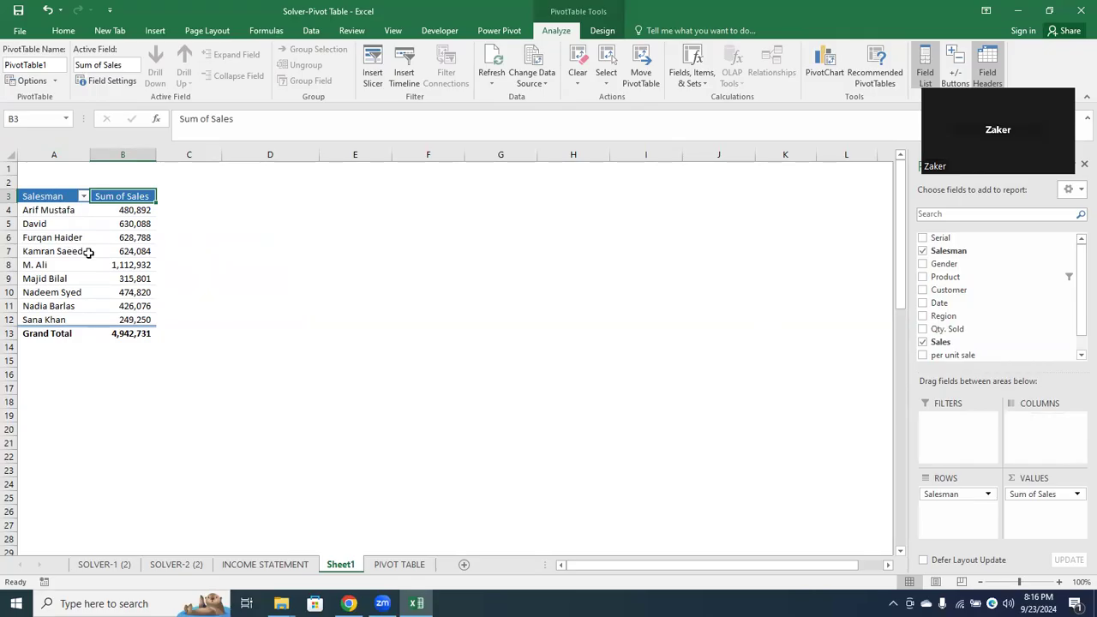
Add the Sales field to the pivot table's values a second time, beside Sum of Sales
left_click(139, 211)
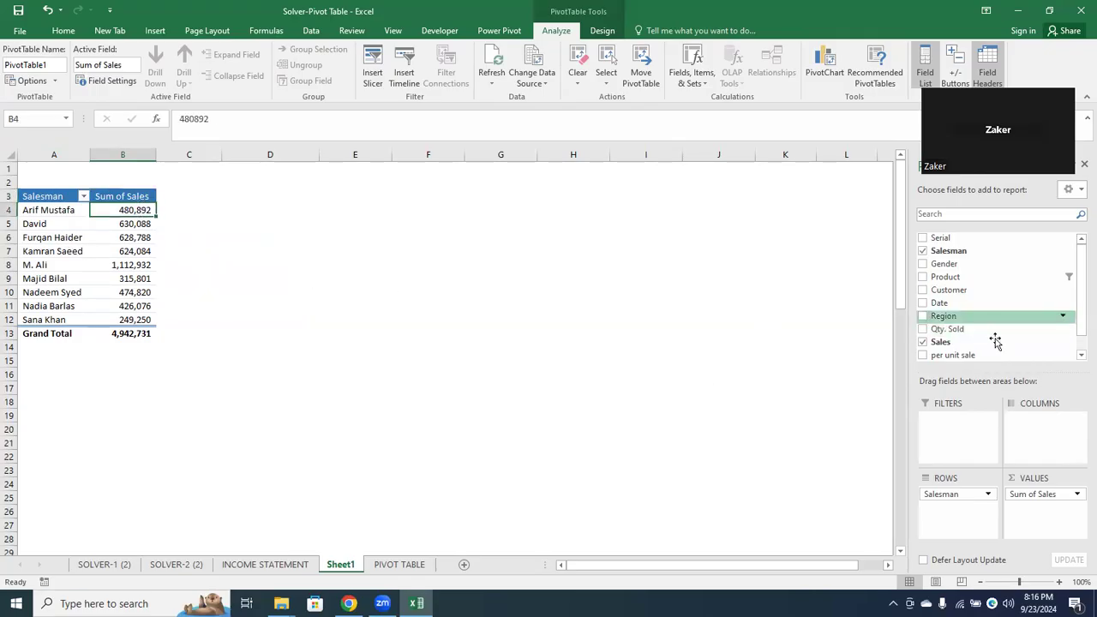
left_click_drag(947, 345, 1035, 514)
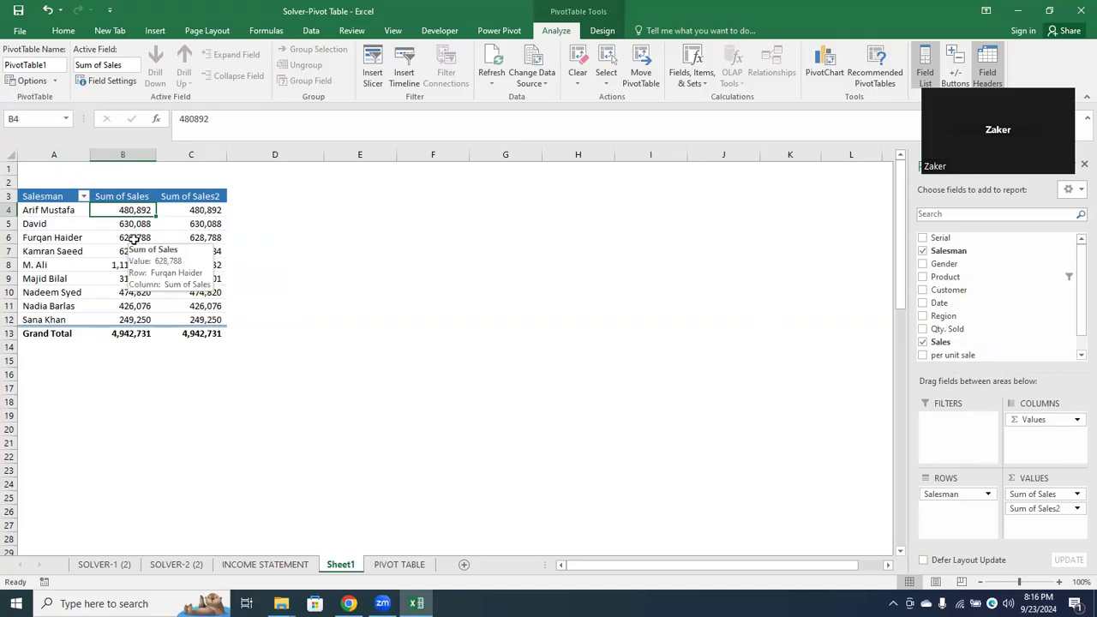
left_click(138, 190)
left_click(182, 196)
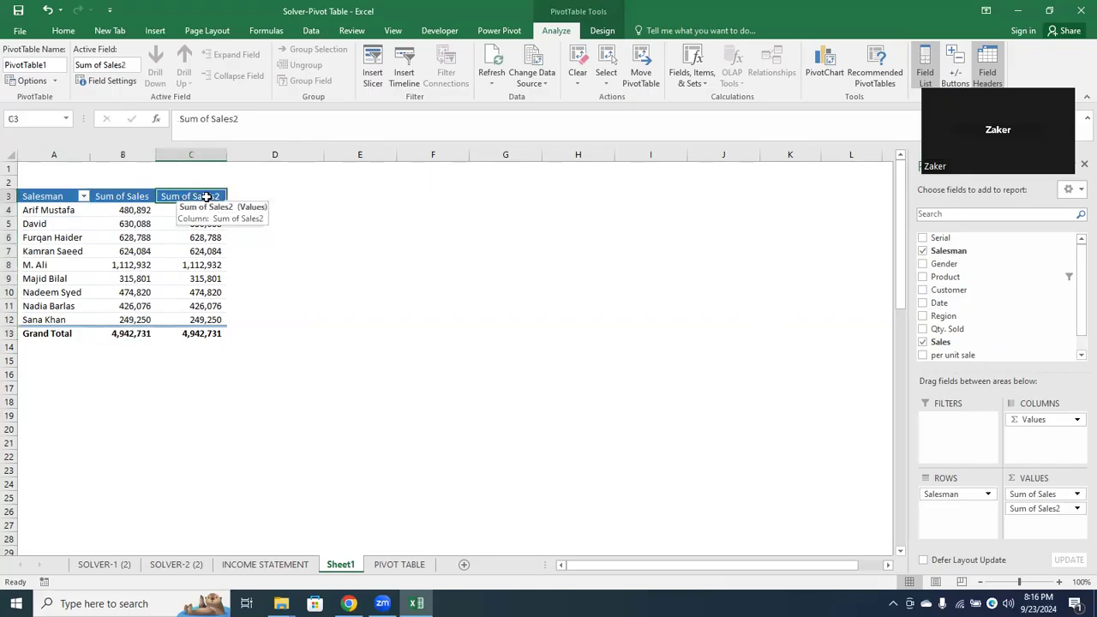
left_click(130, 211)
Show the Sum of Sales2 values as % of Column Total
left_click(216, 209)
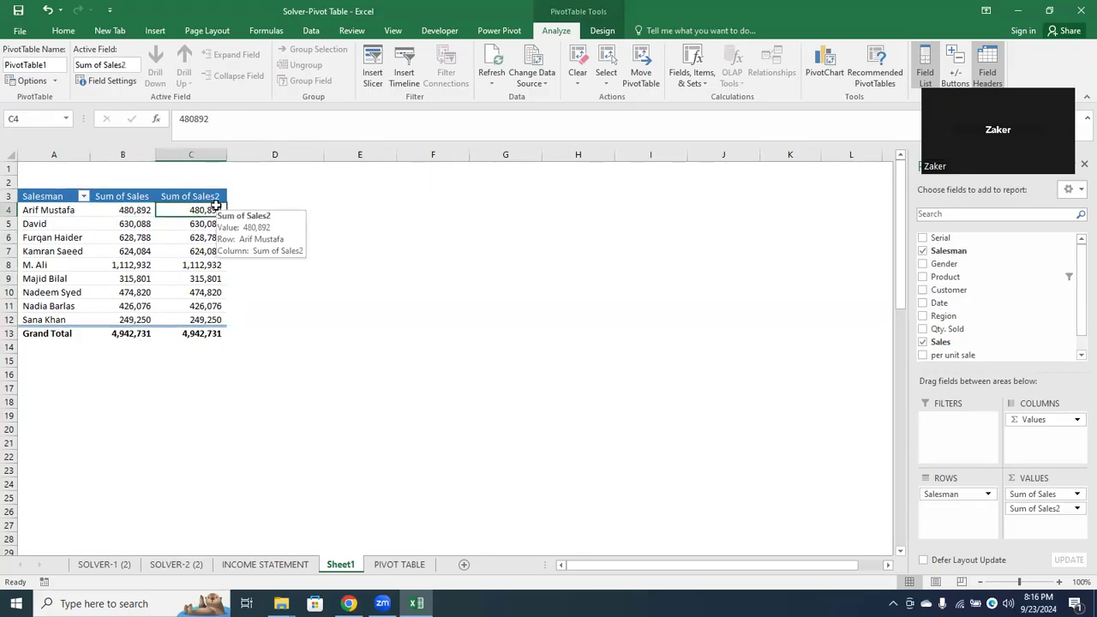
right_click(214, 209)
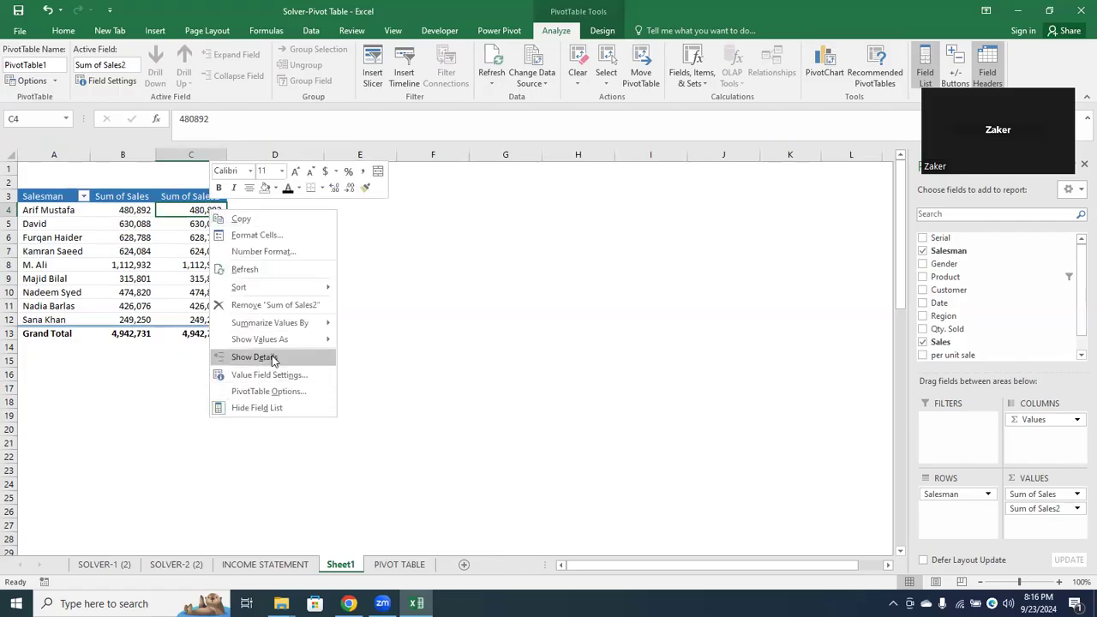
mouse_move(297, 322)
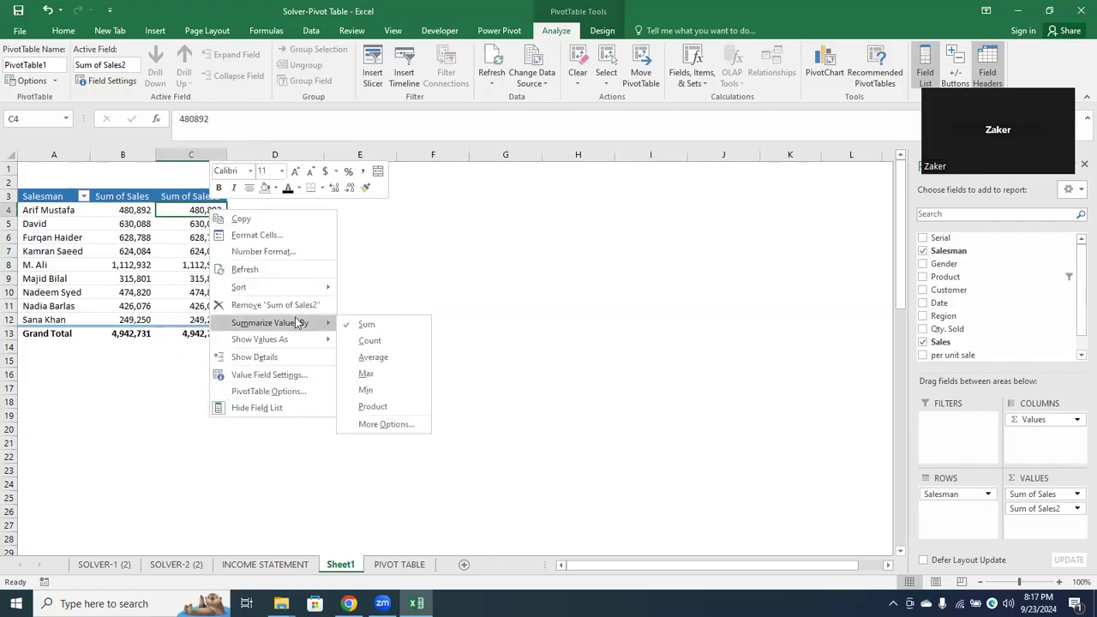
mouse_move(287, 342)
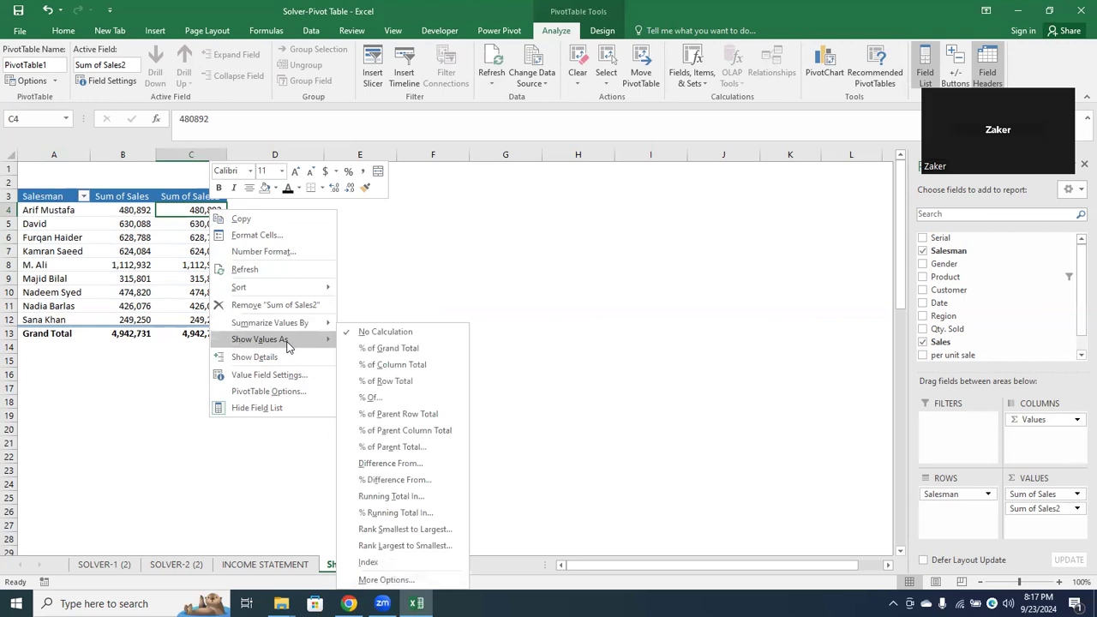
left_click(371, 368)
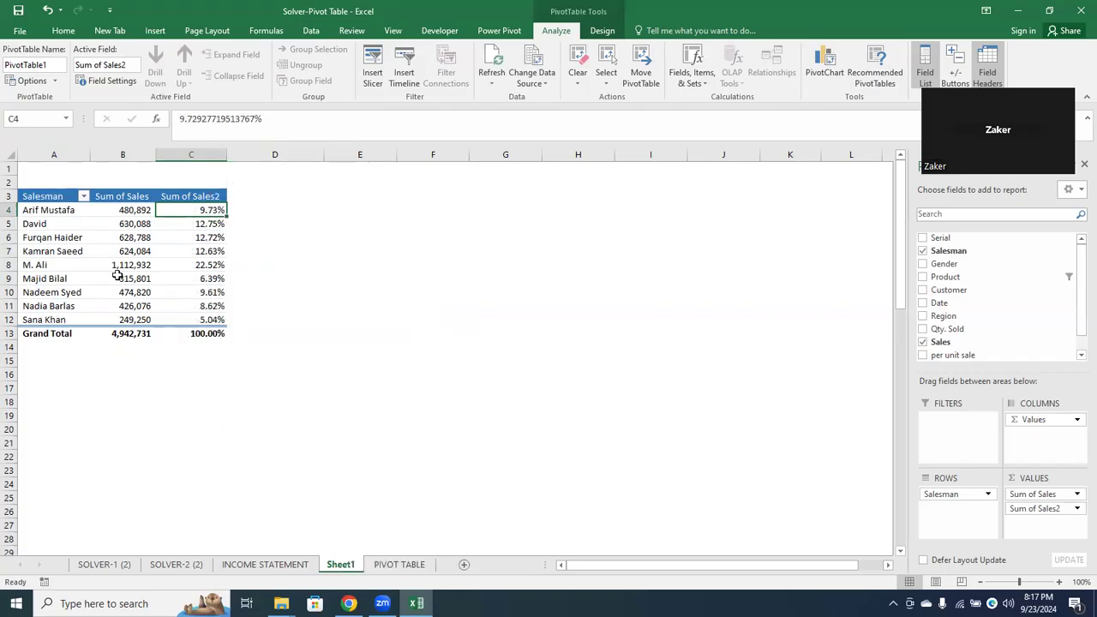
Examine each salesman's percentage share in Sum of Sales2 against the Sum of Sales amounts and grand total
left_click(194, 224)
left_click(196, 236)
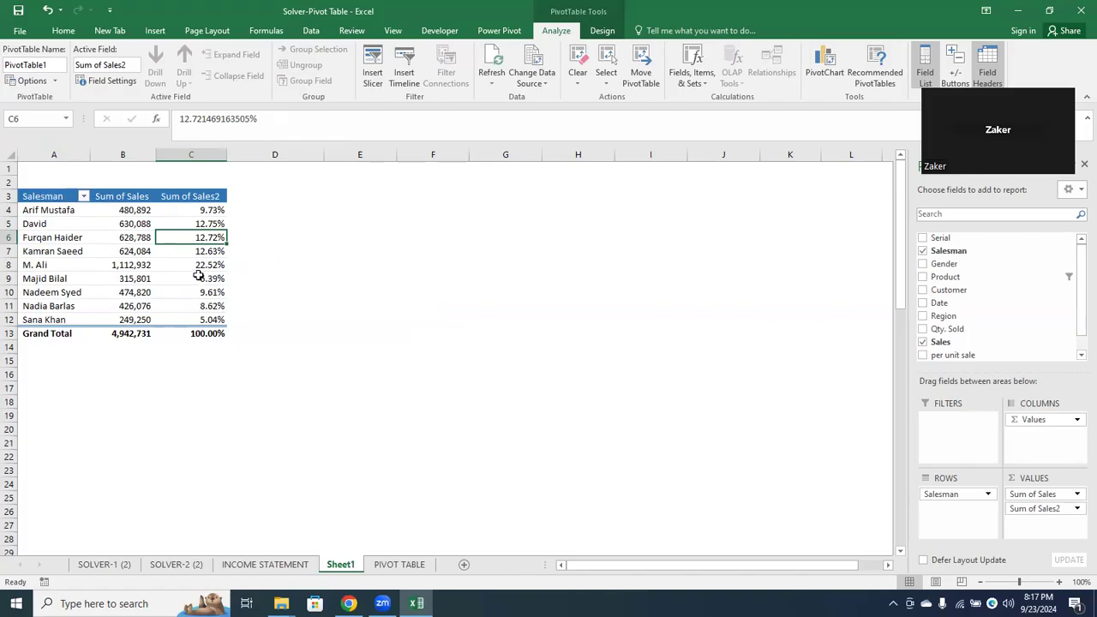
left_click(200, 266)
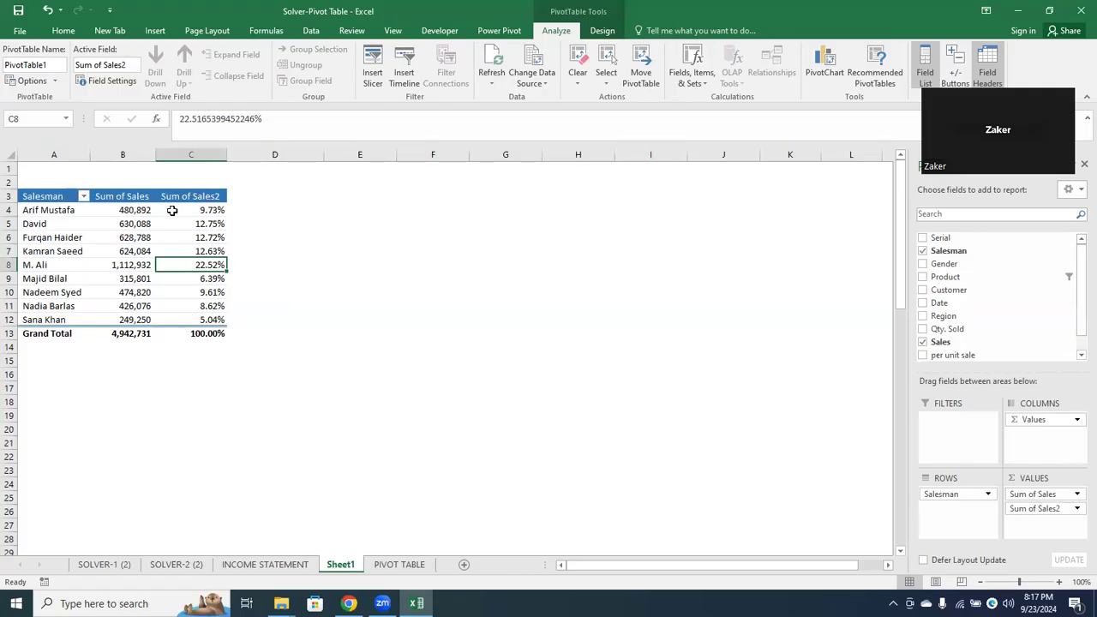
left_click(120, 334)
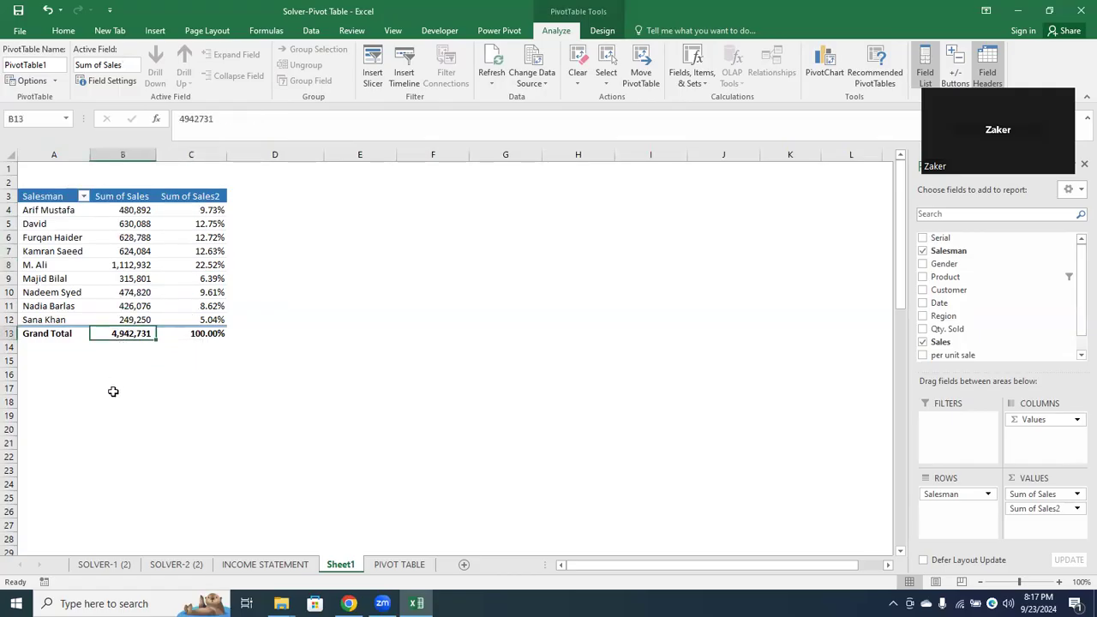
left_click(137, 222)
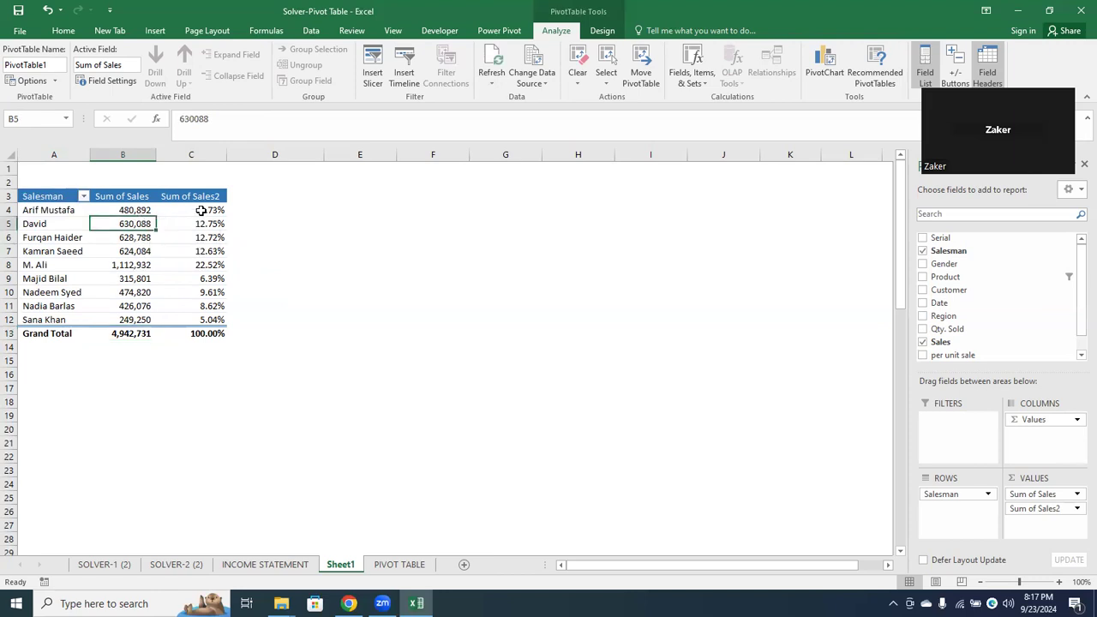
left_click(200, 210)
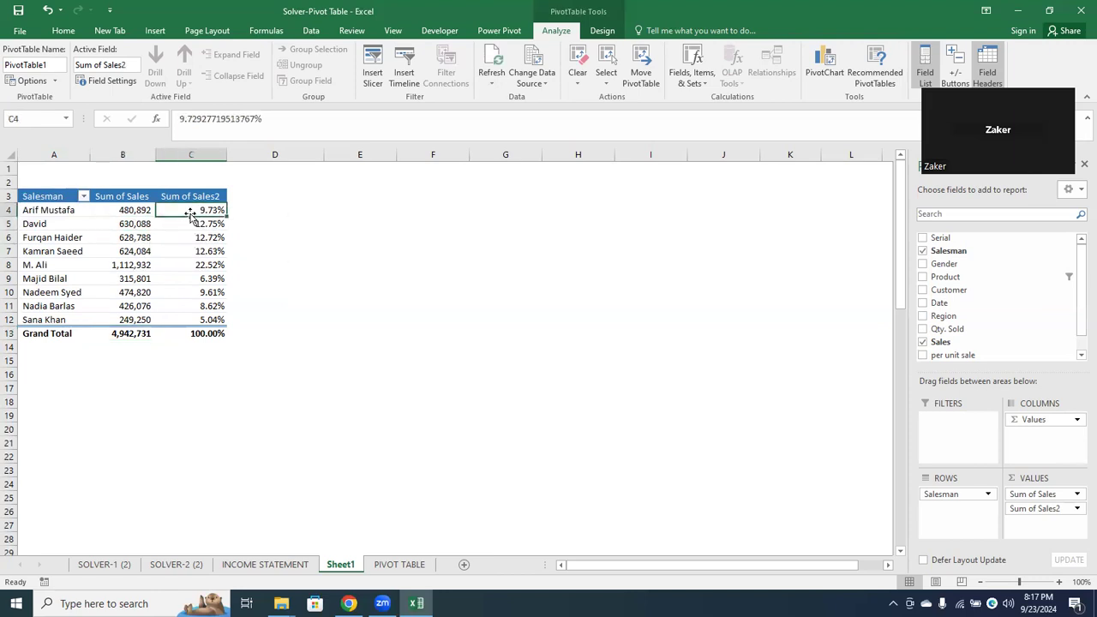
left_click(151, 224)
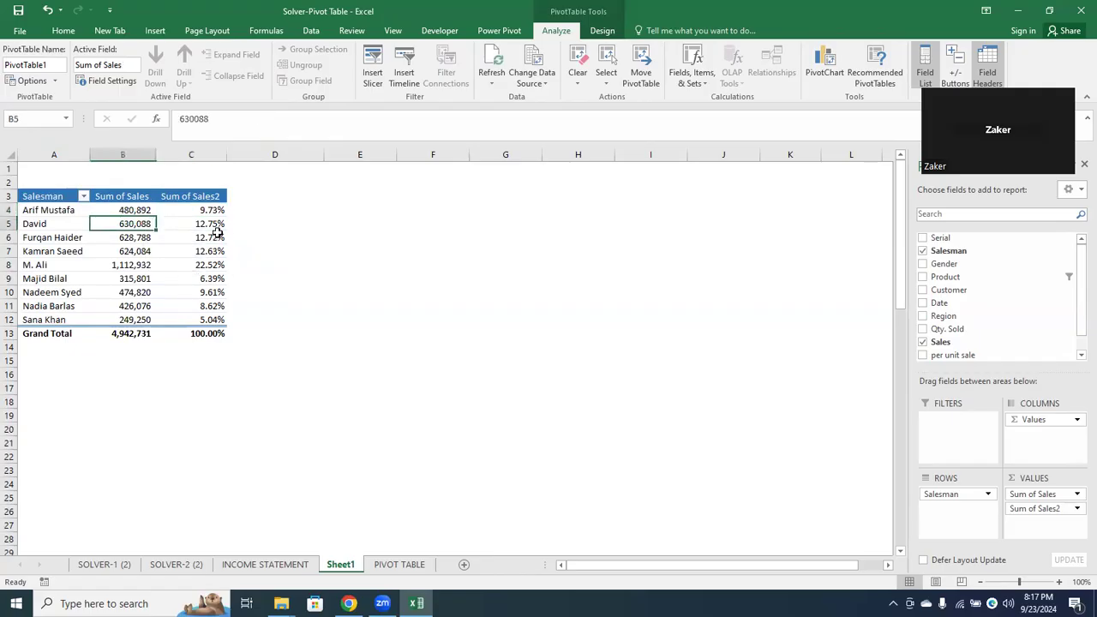
left_click(215, 224)
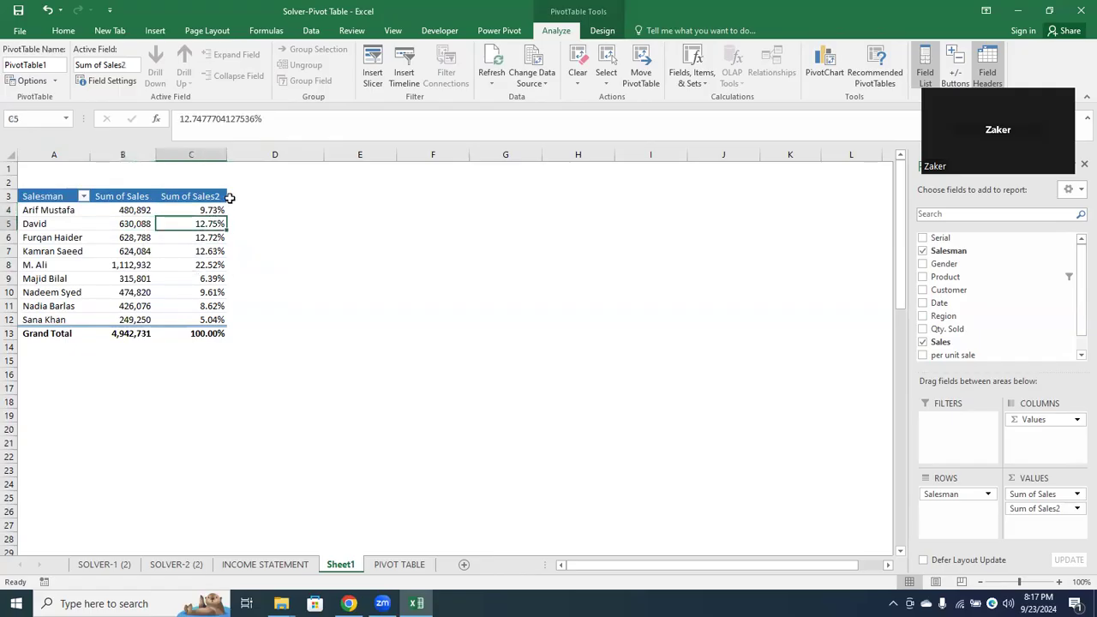
left_click(229, 198)
left_click(211, 190)
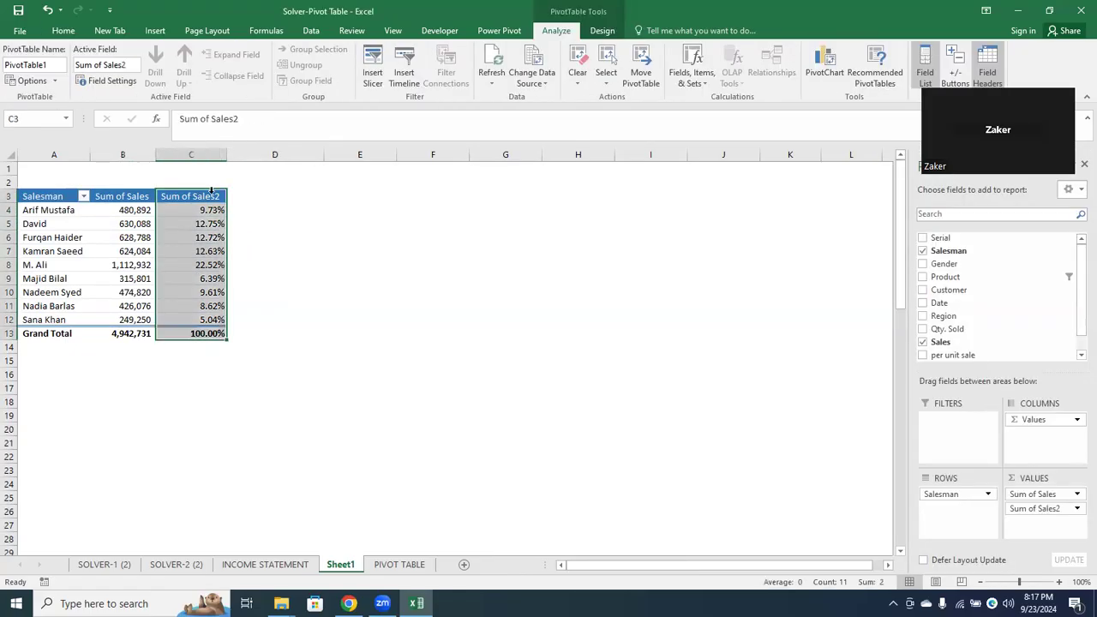
Add the Sales field to the pivot table's values a third time and rename the Sum of Sales2 column as Percentage
left_click(201, 198)
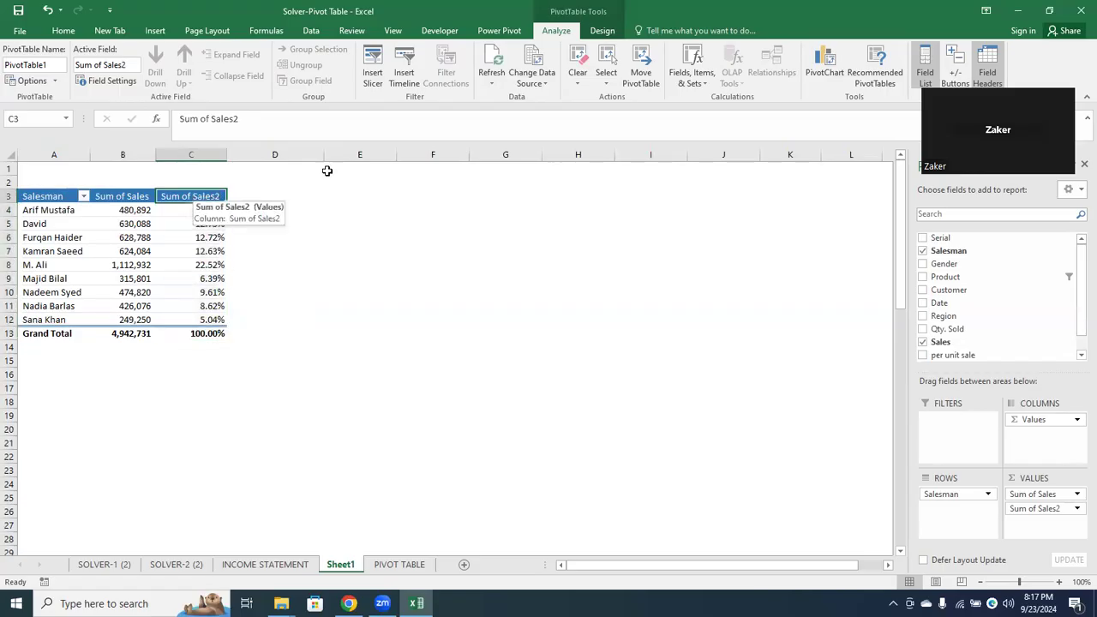
left_click_drag(940, 342, 1038, 529)
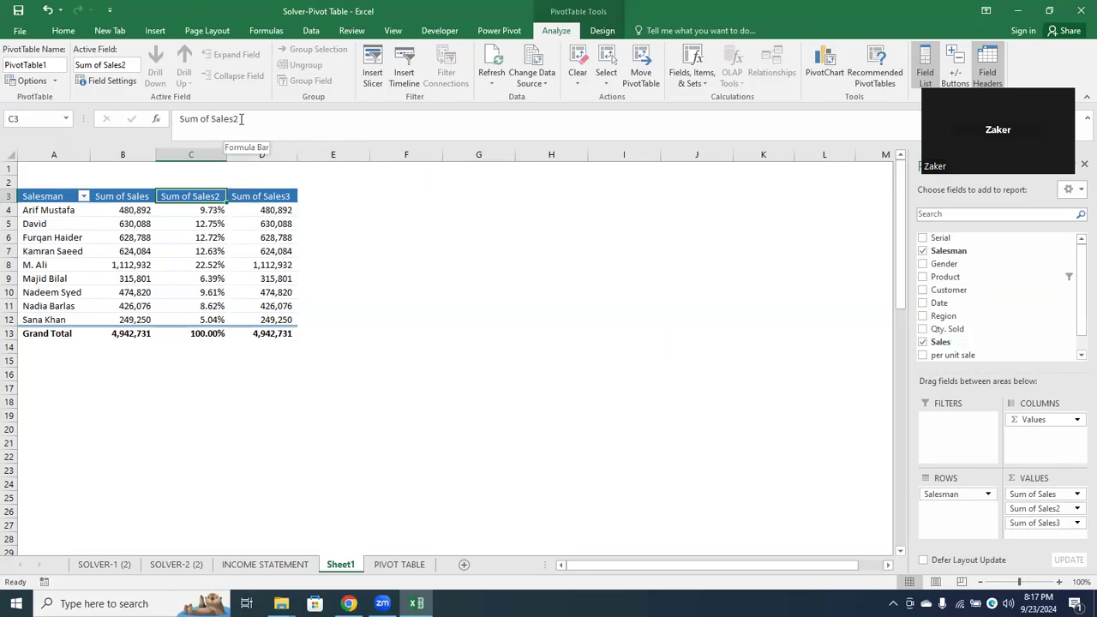
left_click_drag(238, 119, 79, 123)
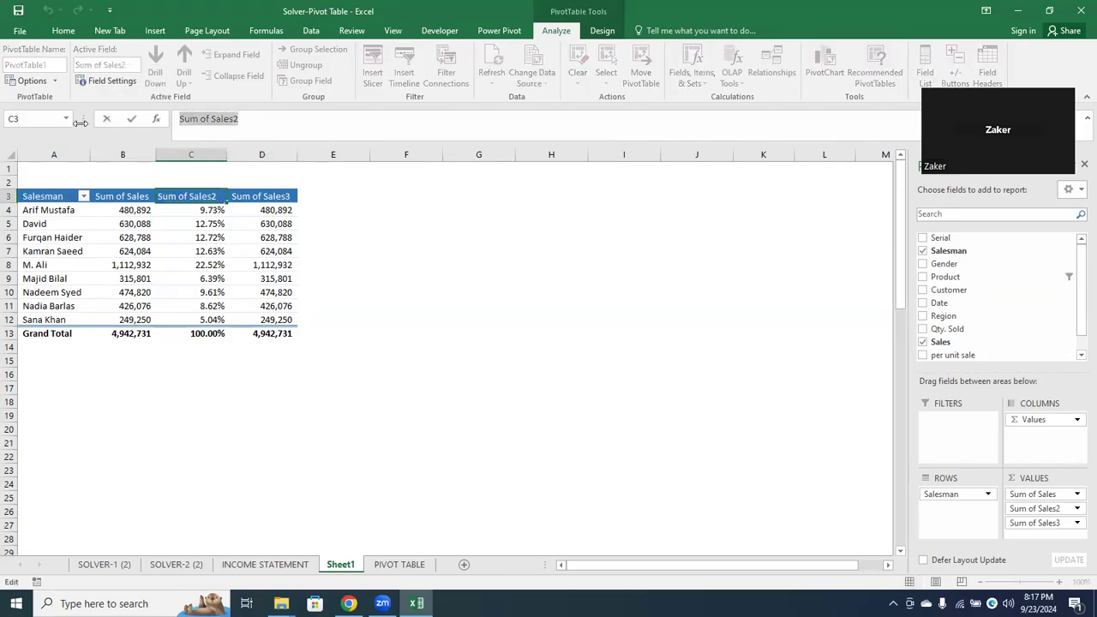
type("Percentage")
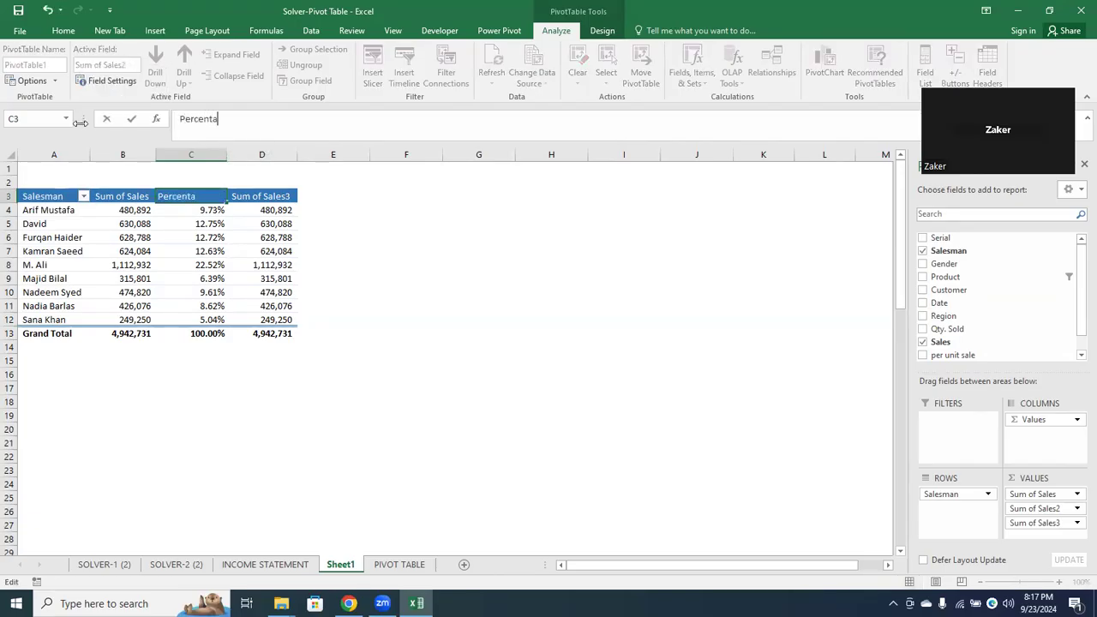
Rename the Sum of Sales3 column of the pivot table as Running Total
left_click(241, 196)
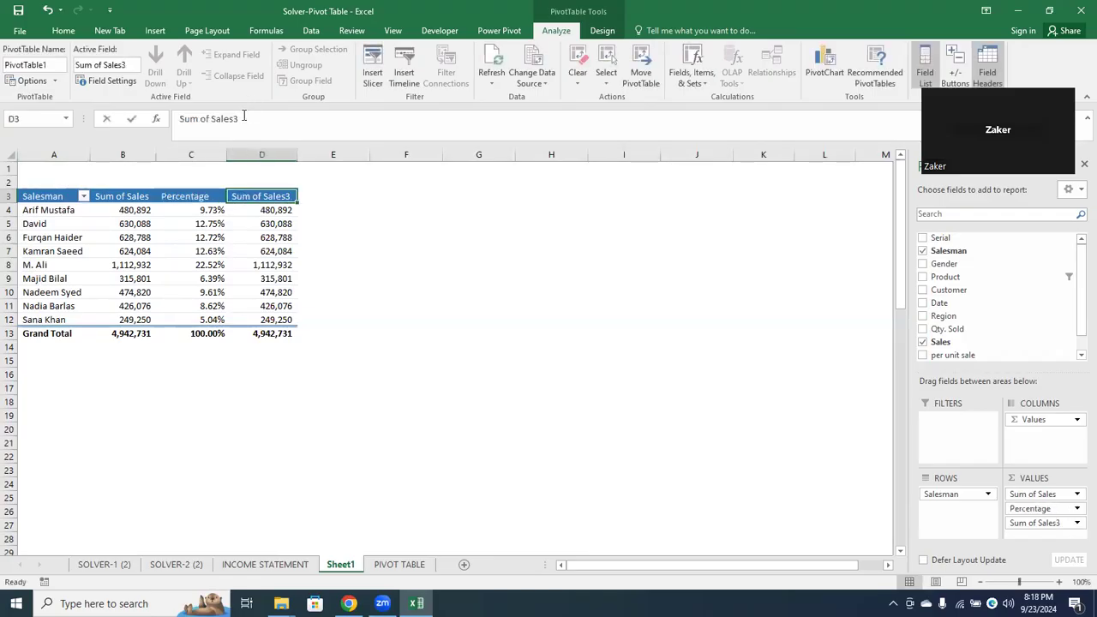
left_click_drag(244, 117, 47, 130)
type("Running Total")
key("Return")
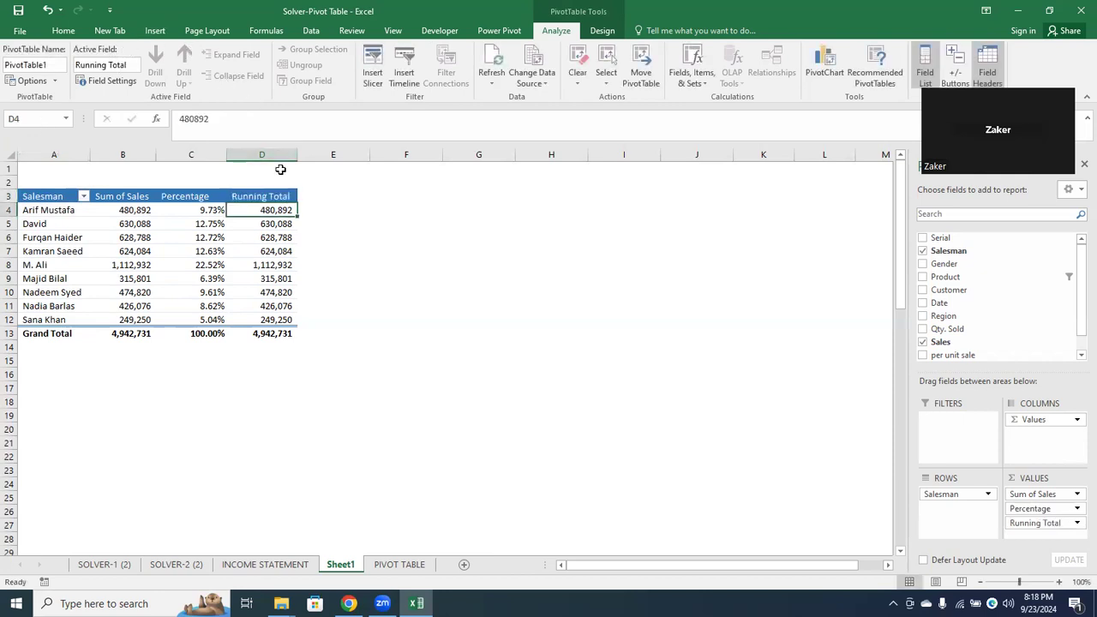
Show the Running Total column's values as Running Total In, with Salesman as the base field
right_click(271, 211)
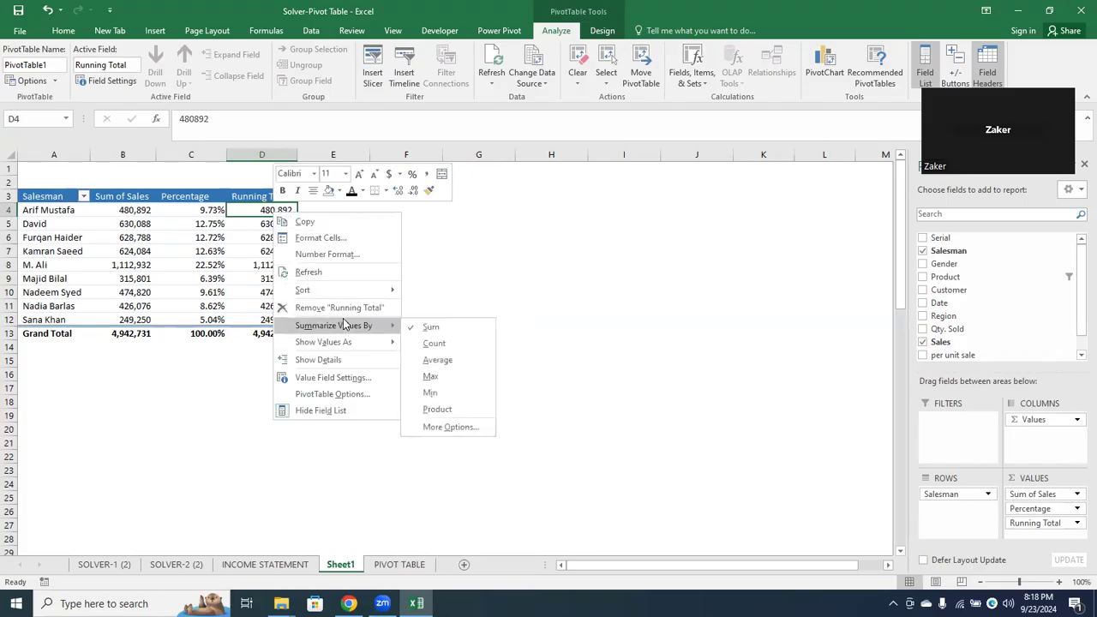
mouse_move(358, 349)
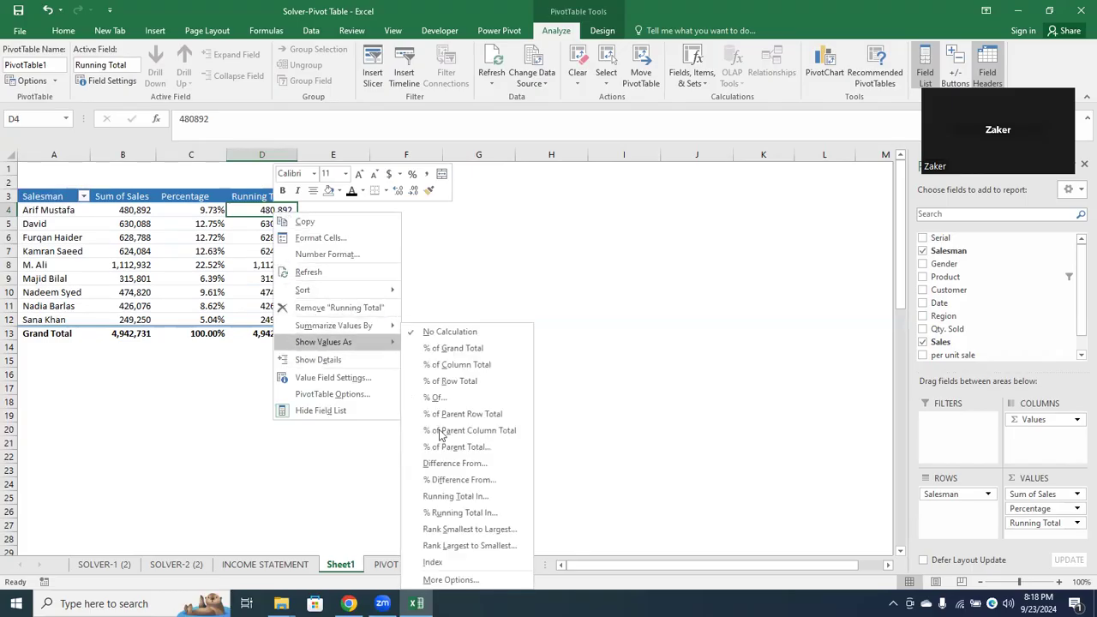
left_click(483, 504)
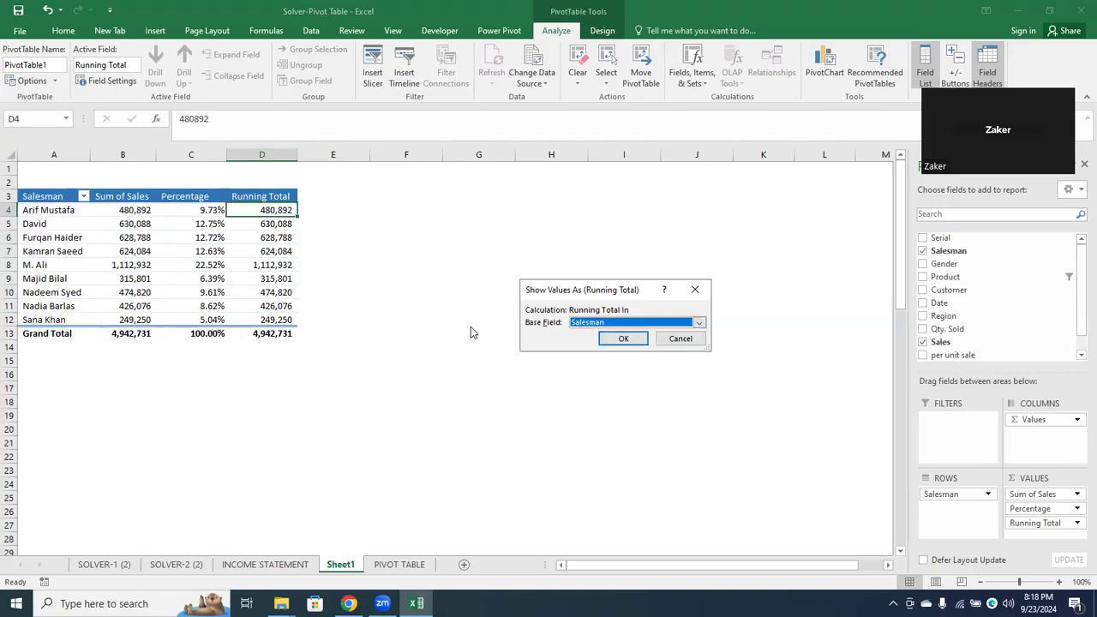
left_click(600, 324)
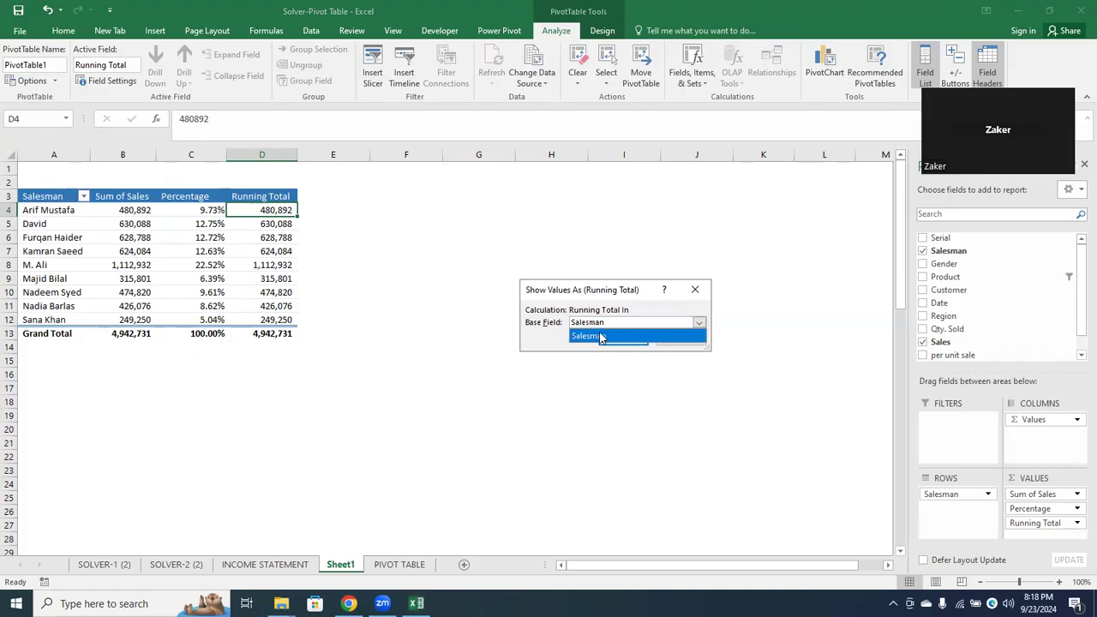
left_click(600, 336)
left_click(622, 339)
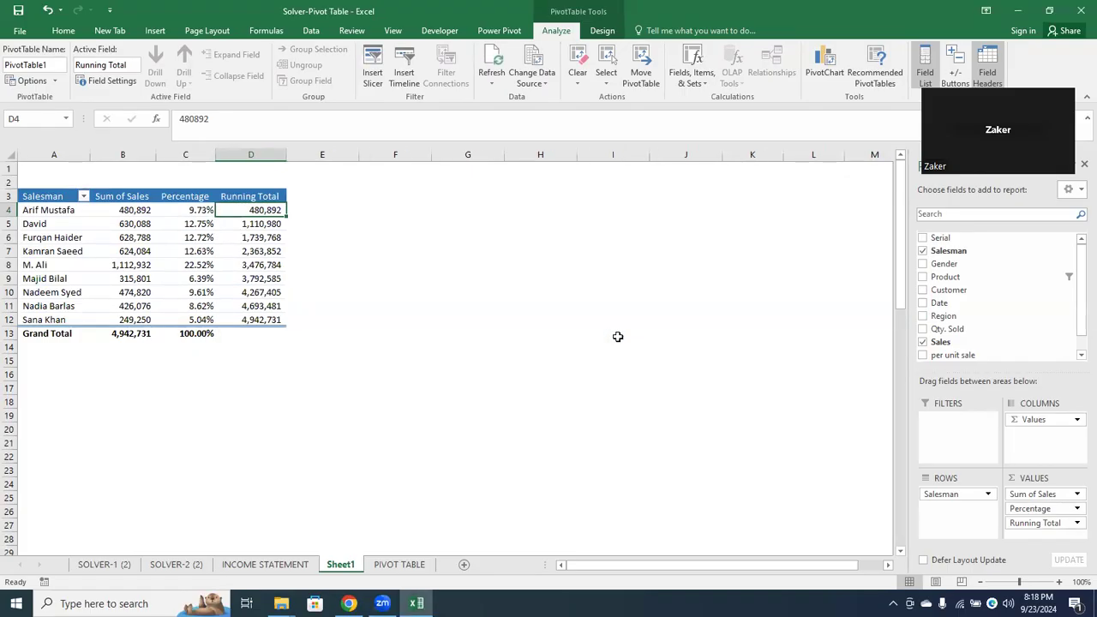
Examine how the first rows of the Running Total column accumulate the Sum of Sales amounts
left_click(124, 208)
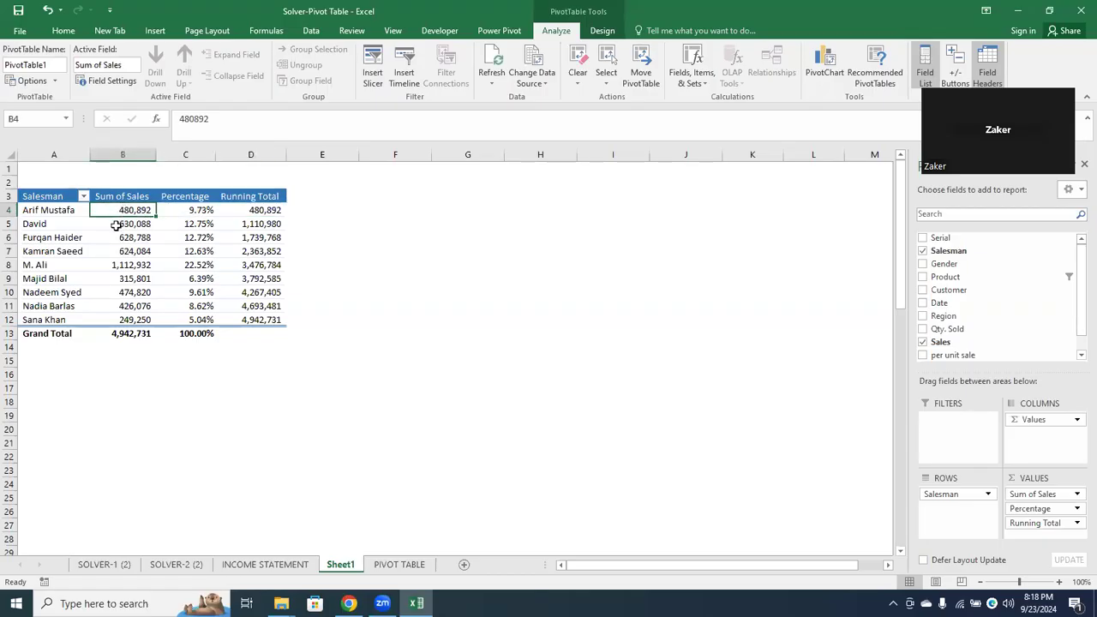
left_click(116, 224)
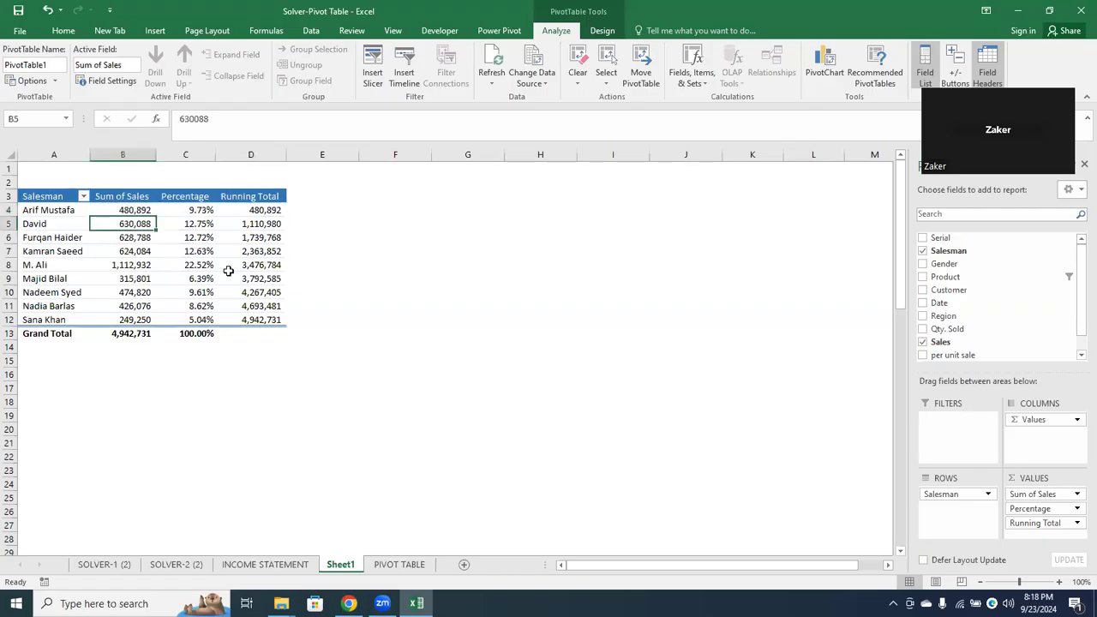
left_click(266, 222)
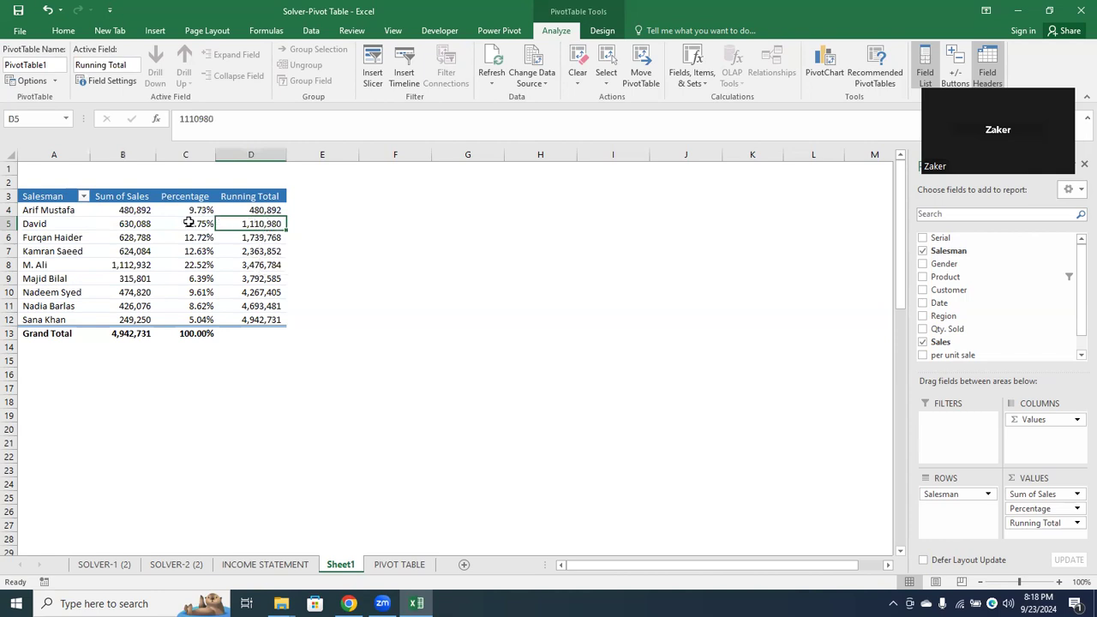
left_click(248, 237)
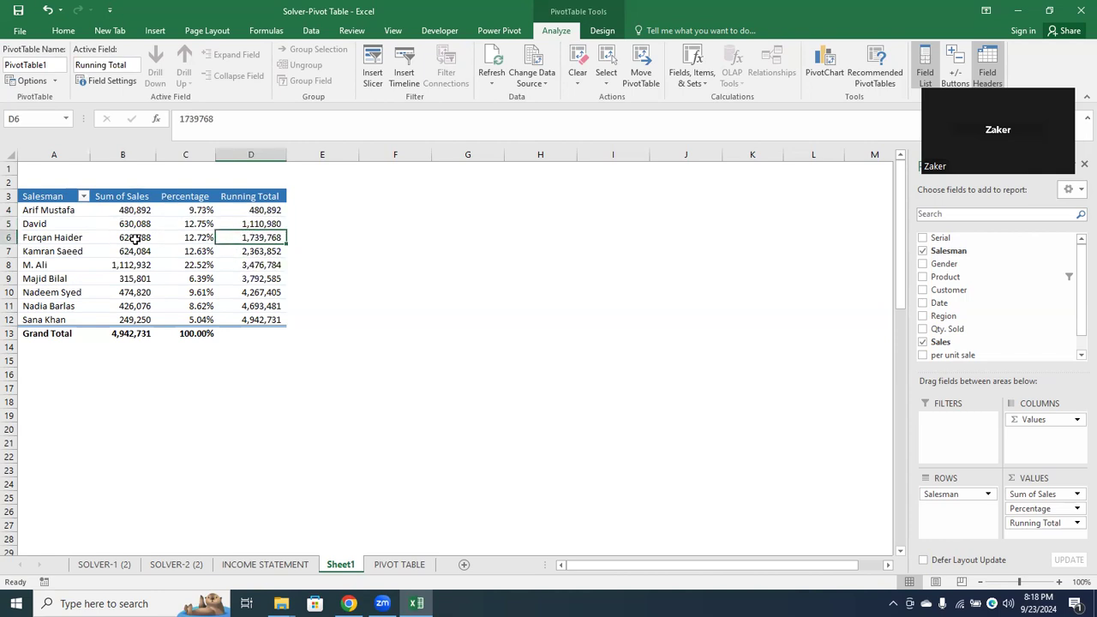
left_click(265, 254)
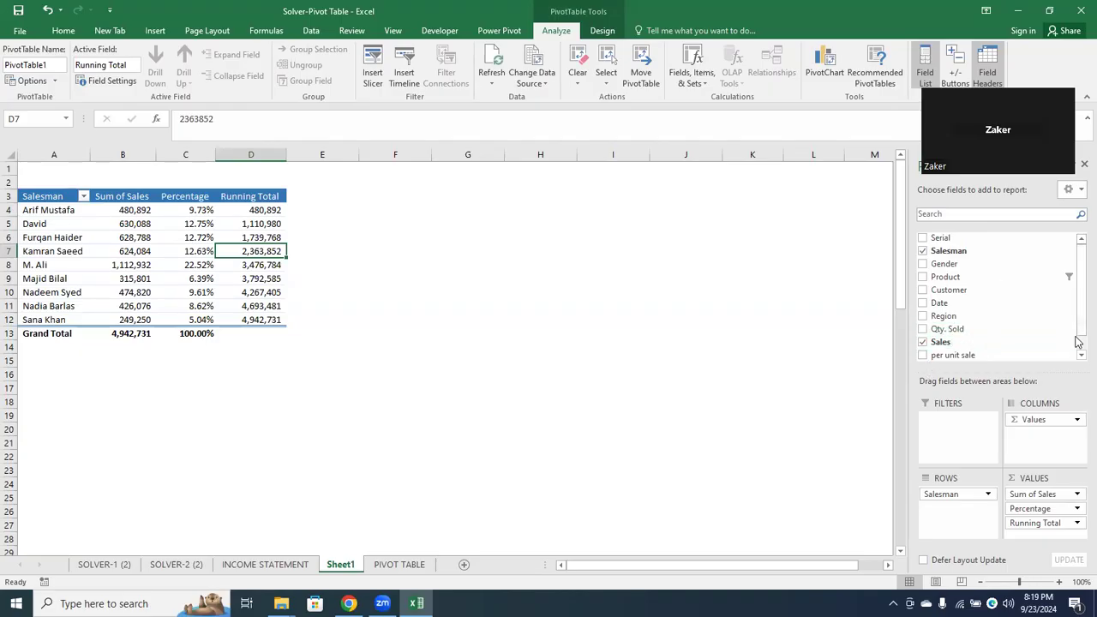
Remove the Percentage and Running Total fields from the pivot table's values, keeping only Salesman and Sum of Sales
scroll(1078, 349, "down", 2)
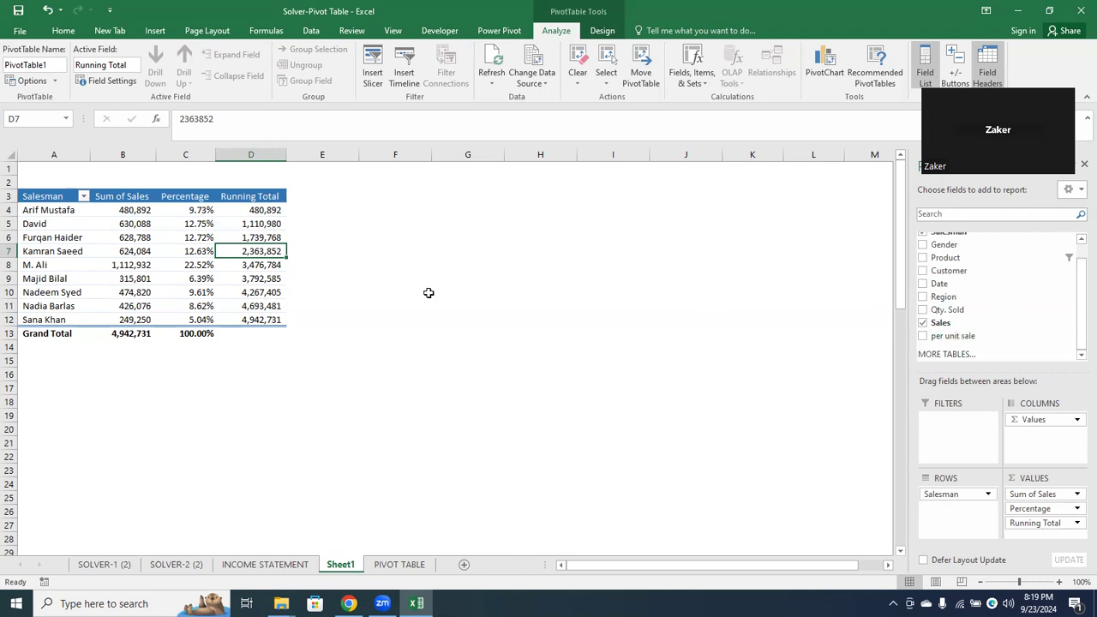
left_click_drag(1028, 508, 724, 512)
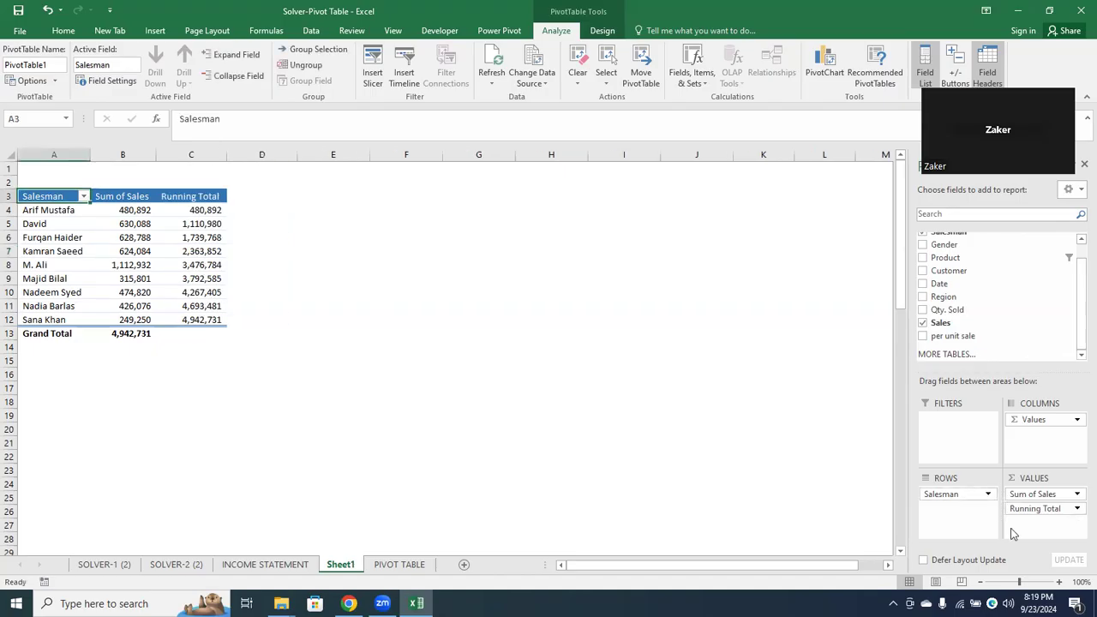
left_click_drag(1037, 509, 790, 490)
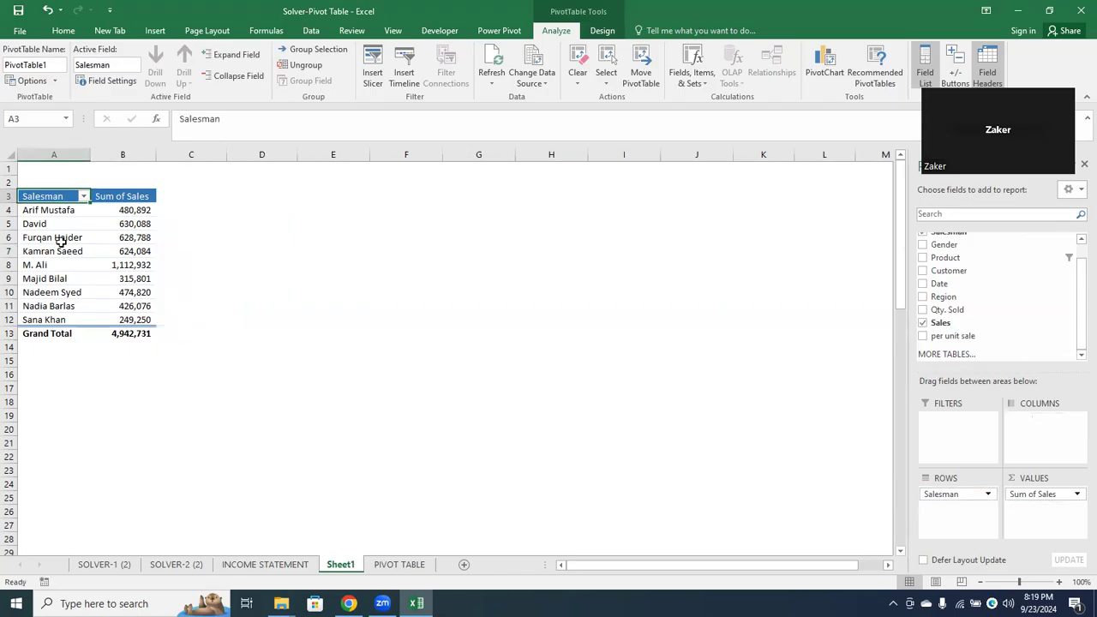
Filter the pivot table's Salesman field to the top 5 items by Sum of Sales
left_click(131, 195)
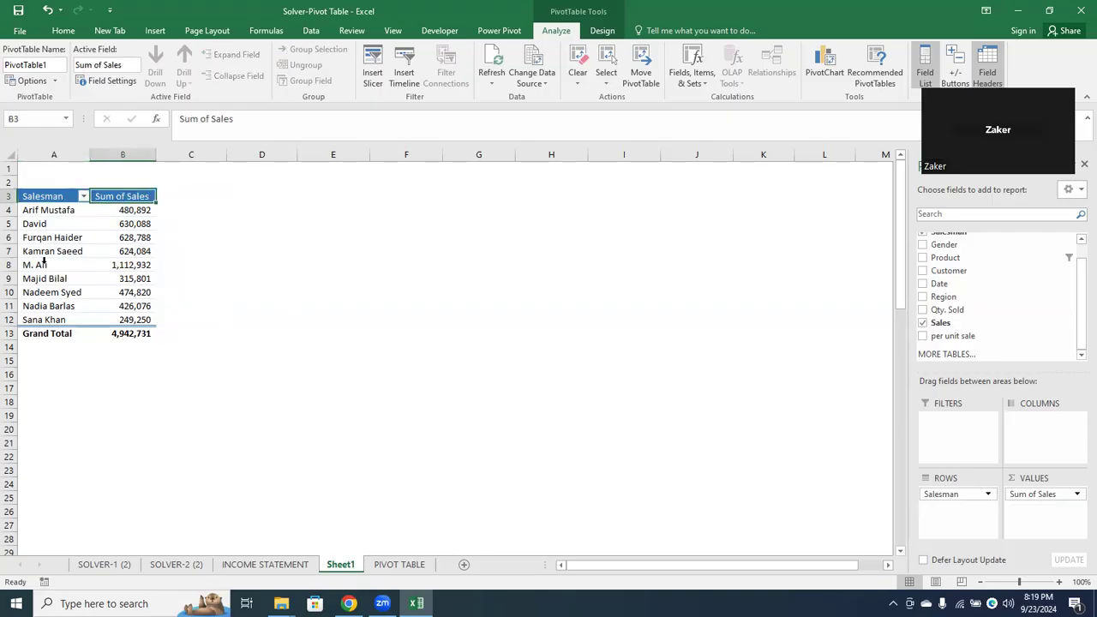
left_click_drag(49, 212, 41, 313)
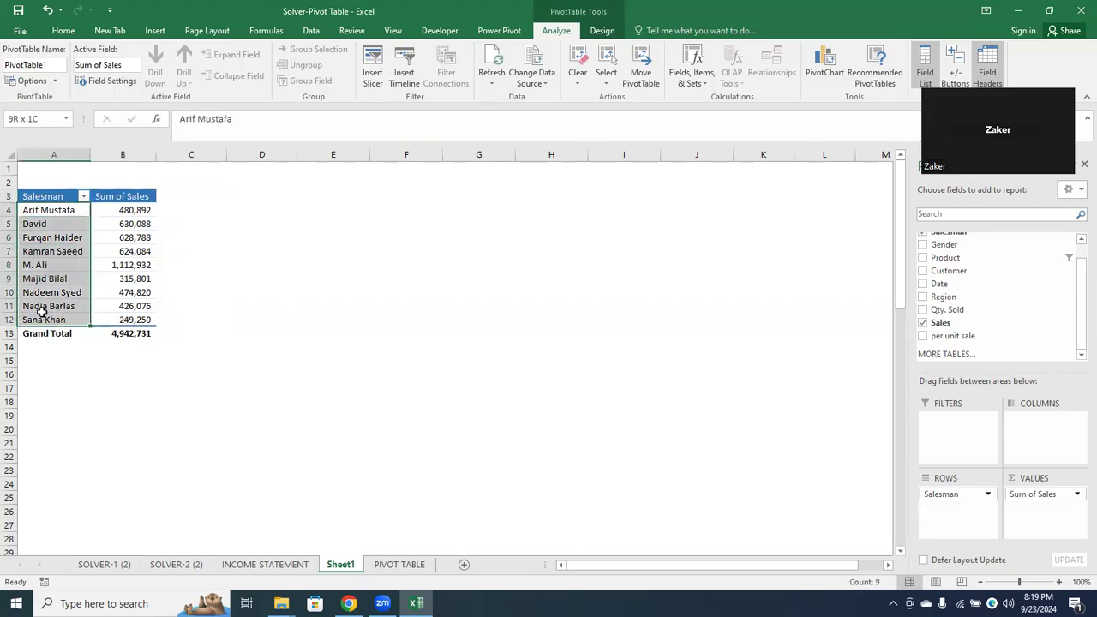
left_click(139, 190)
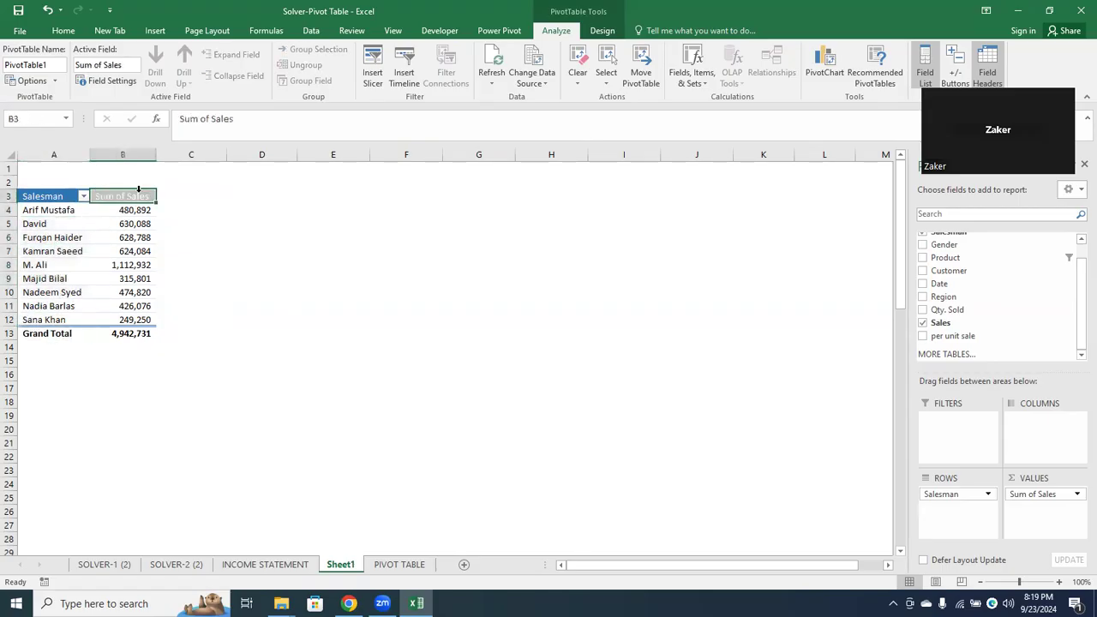
left_click(97, 224)
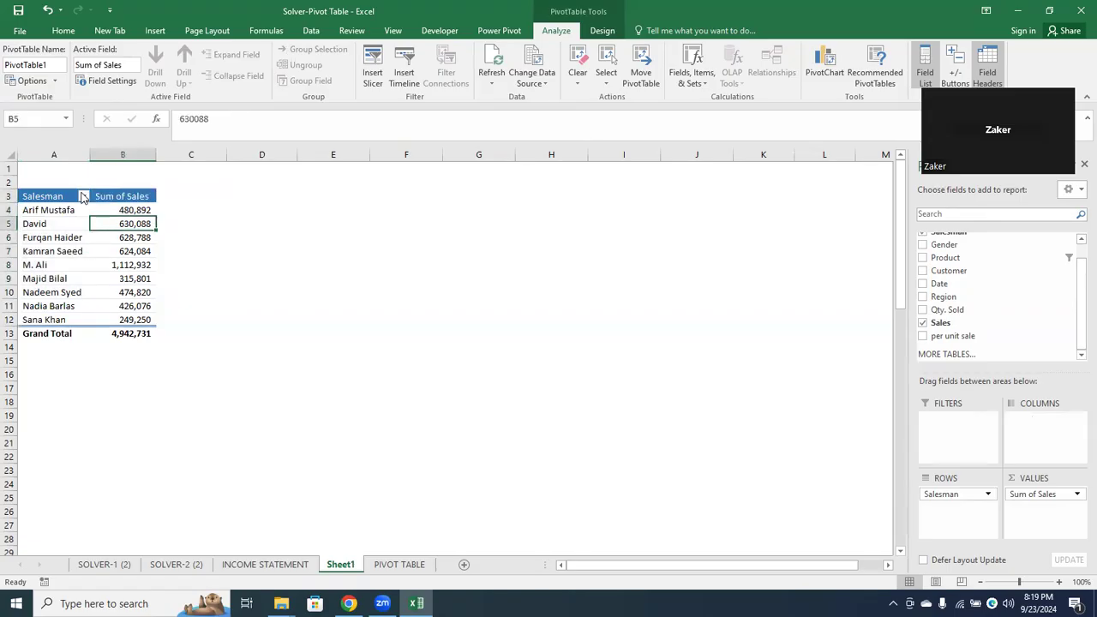
left_click(83, 197)
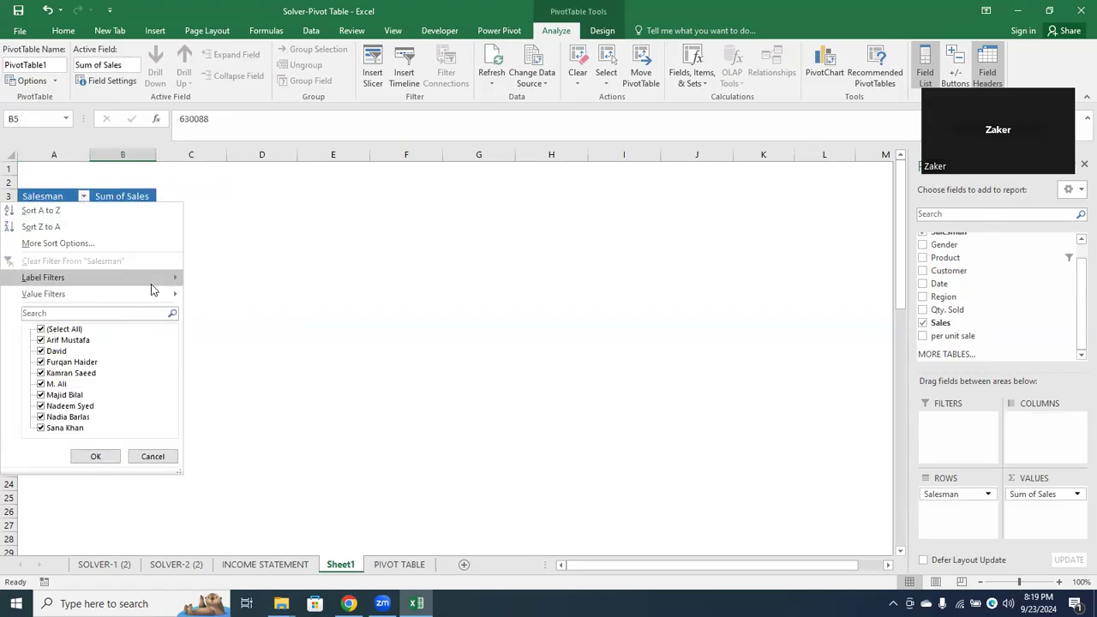
mouse_move(148, 292)
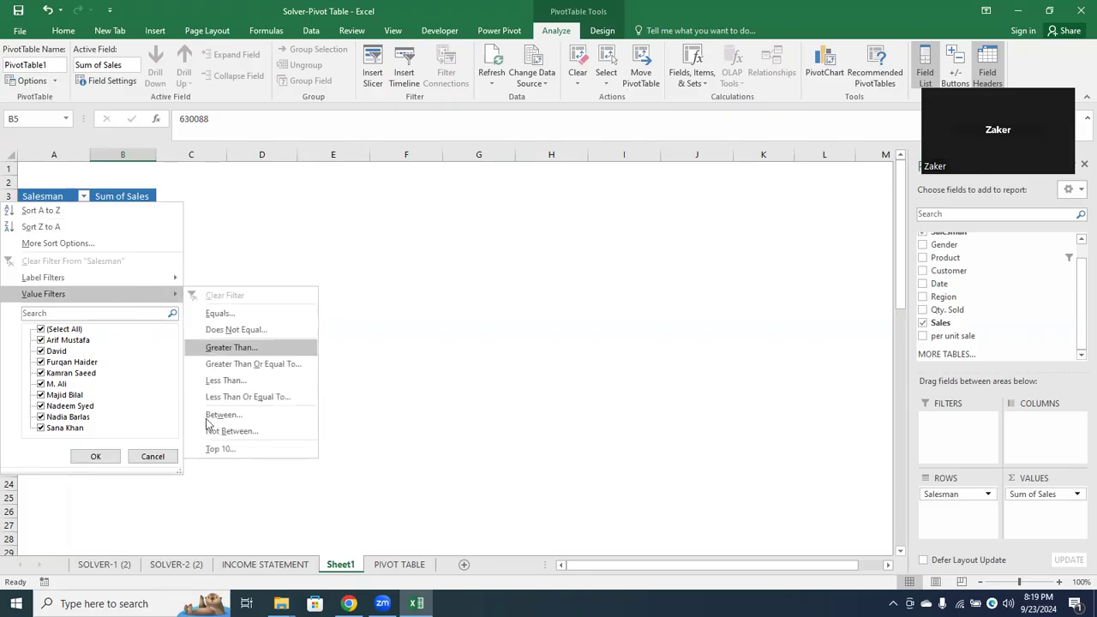
left_click(214, 447)
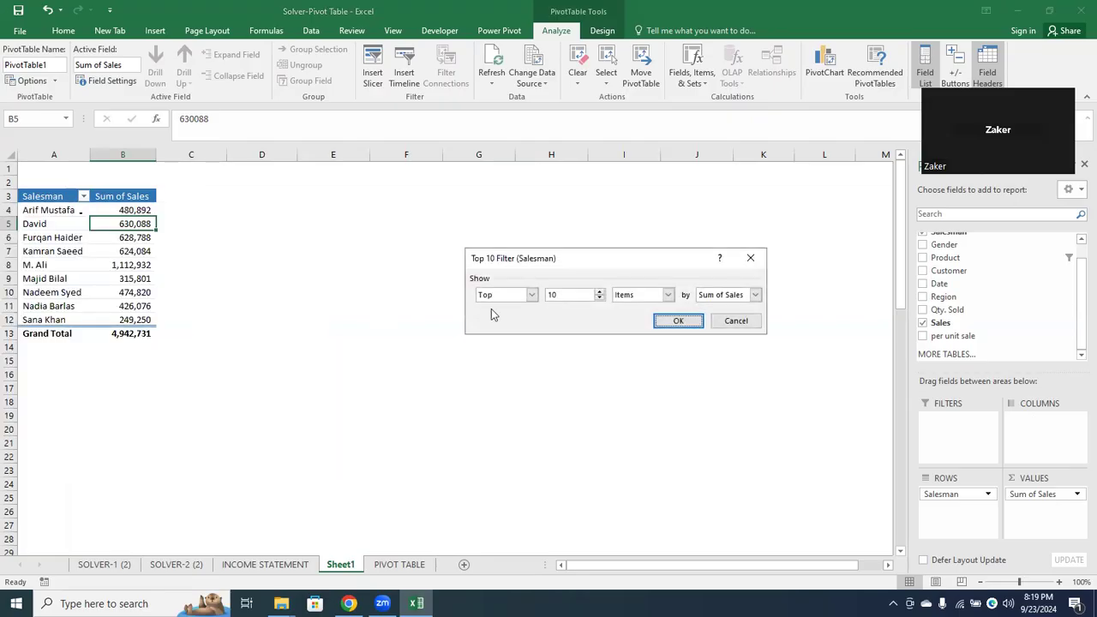
double_click(585, 294)
left_click(678, 320)
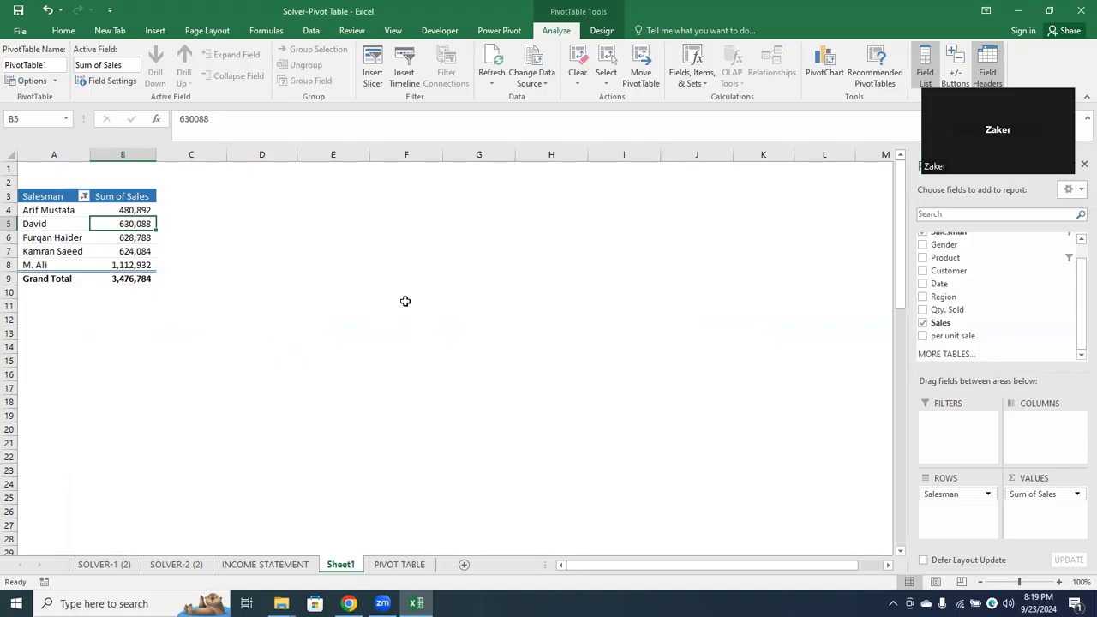
Add a new worksheet after Sheet1 and rename it as DashBoard
left_click(465, 564)
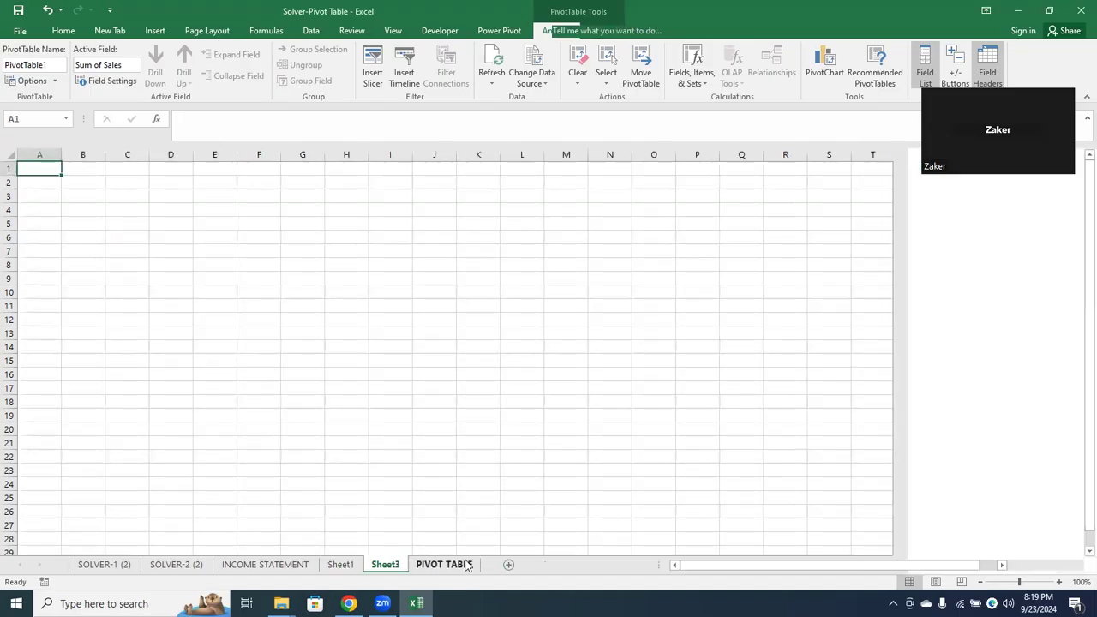
left_click(344, 567)
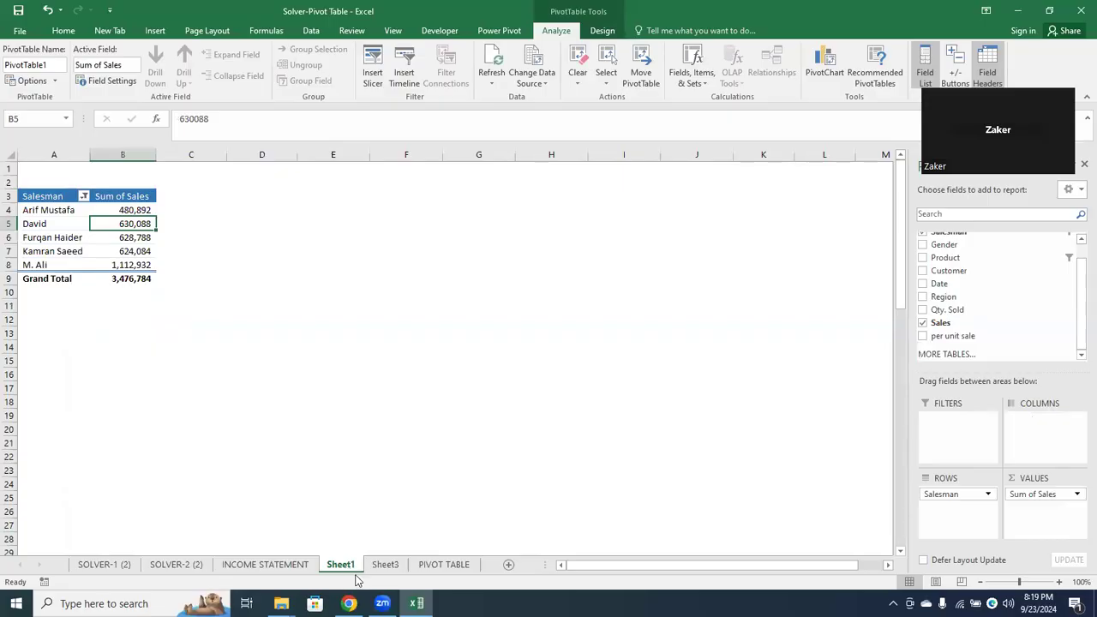
left_click(379, 567)
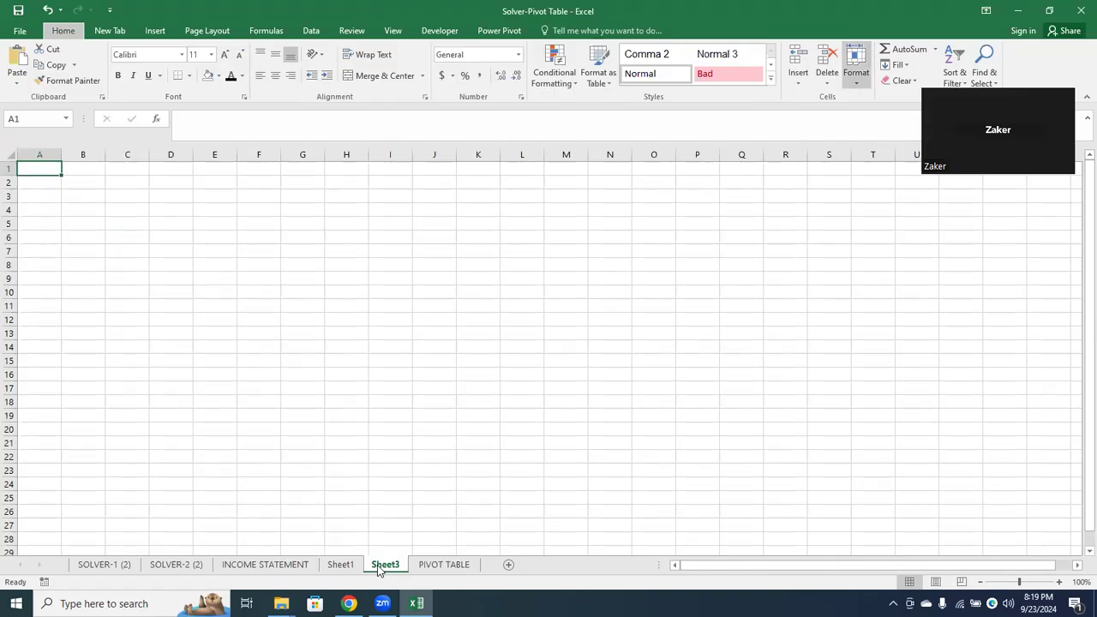
double_click(379, 564)
type("DashBoard")
key("Return")
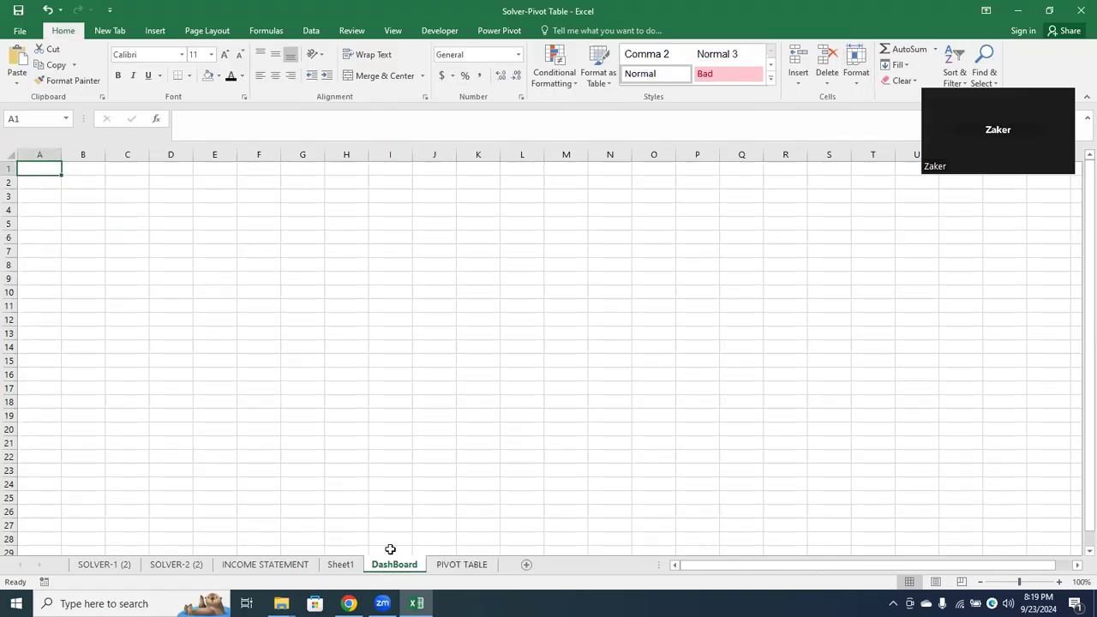
left_click(379, 551)
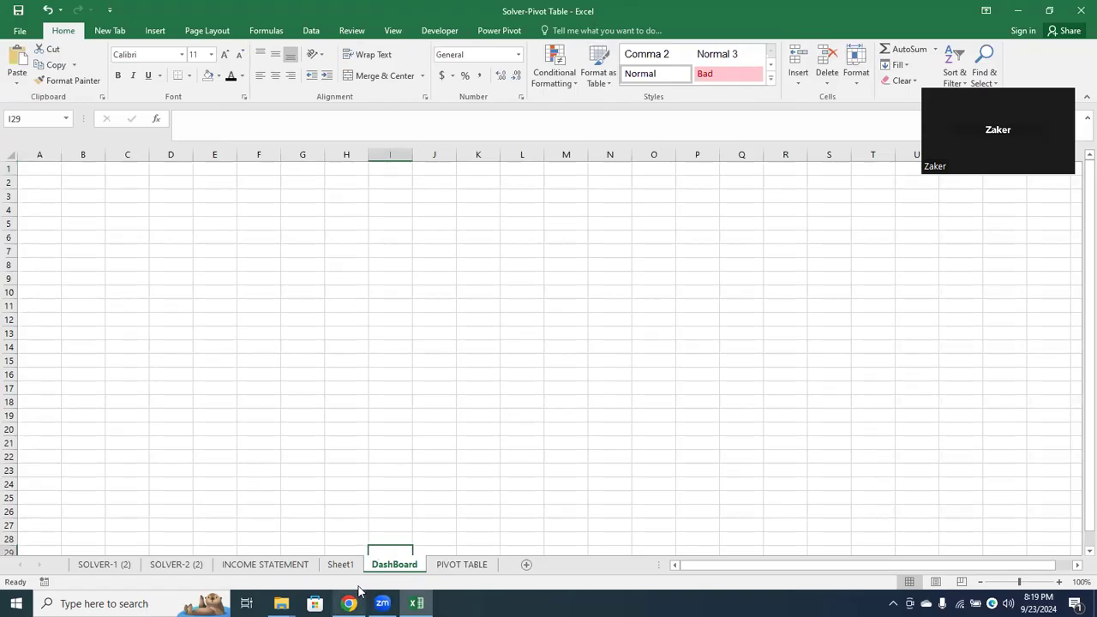
Insert a clustered column chart on Sheet1 from the pivot table's Salesman and Sum of Sales data, excluding the Grand Total row
left_click(341, 565)
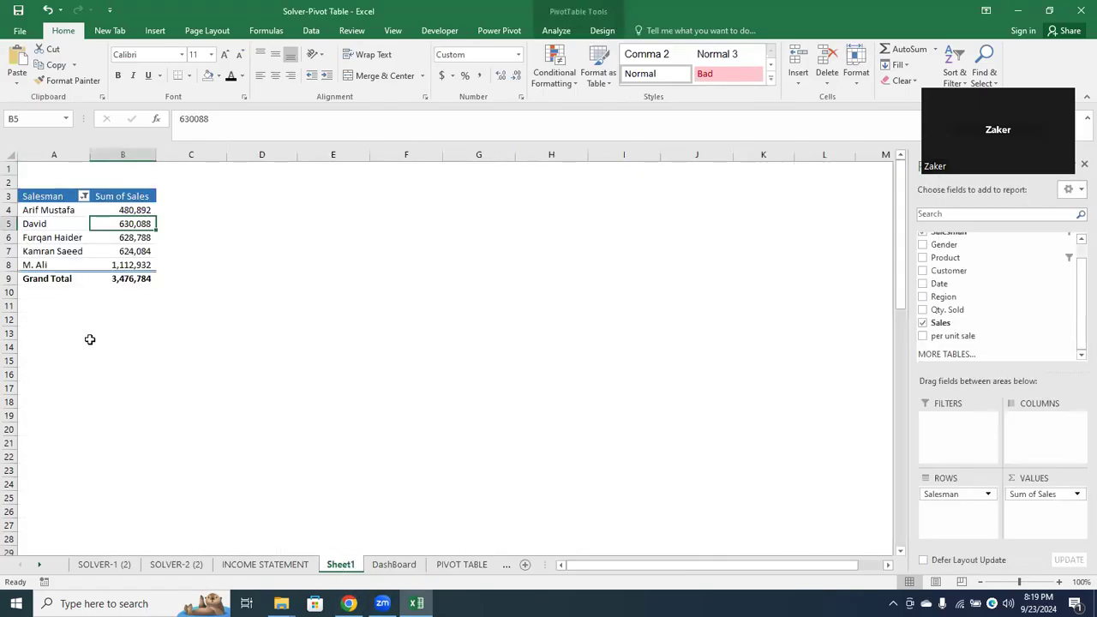
left_click_drag(54, 197, 132, 269)
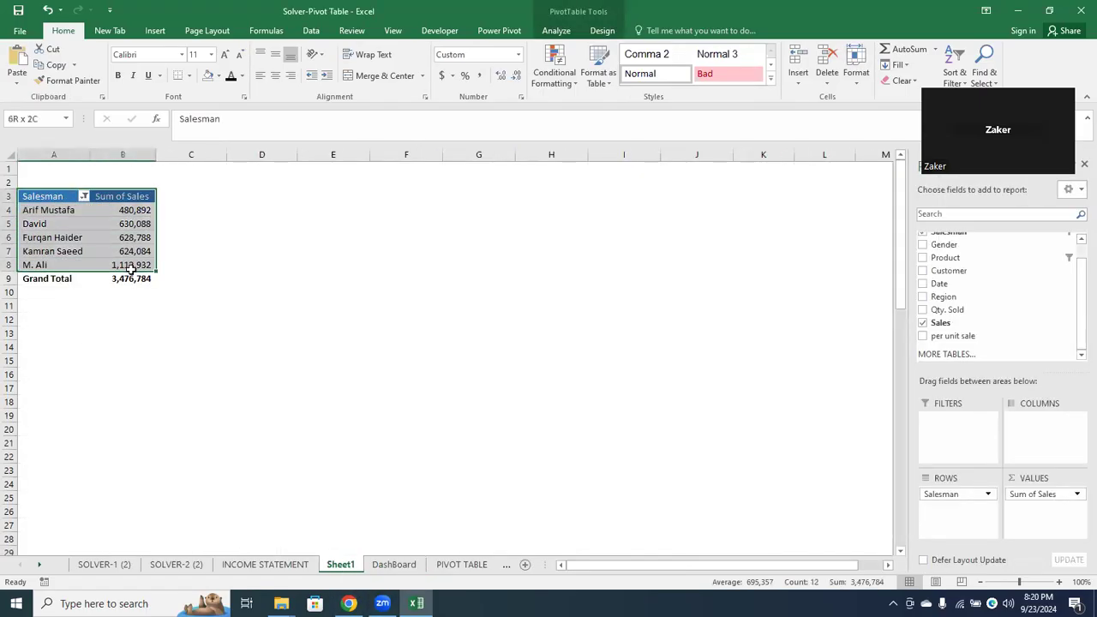
left_click(153, 32)
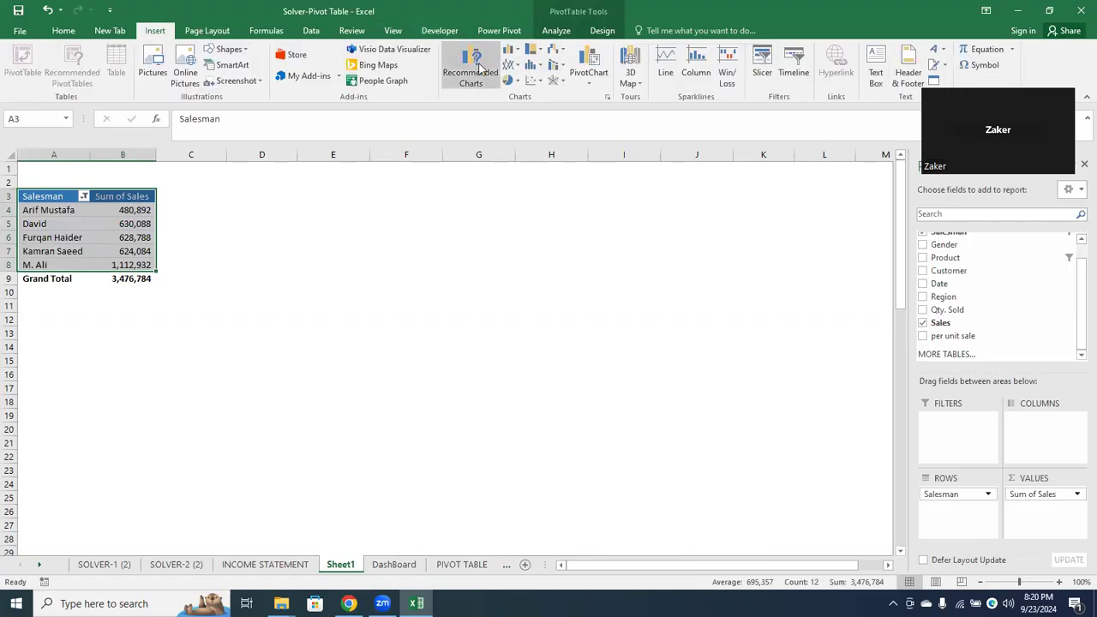
left_click(477, 69)
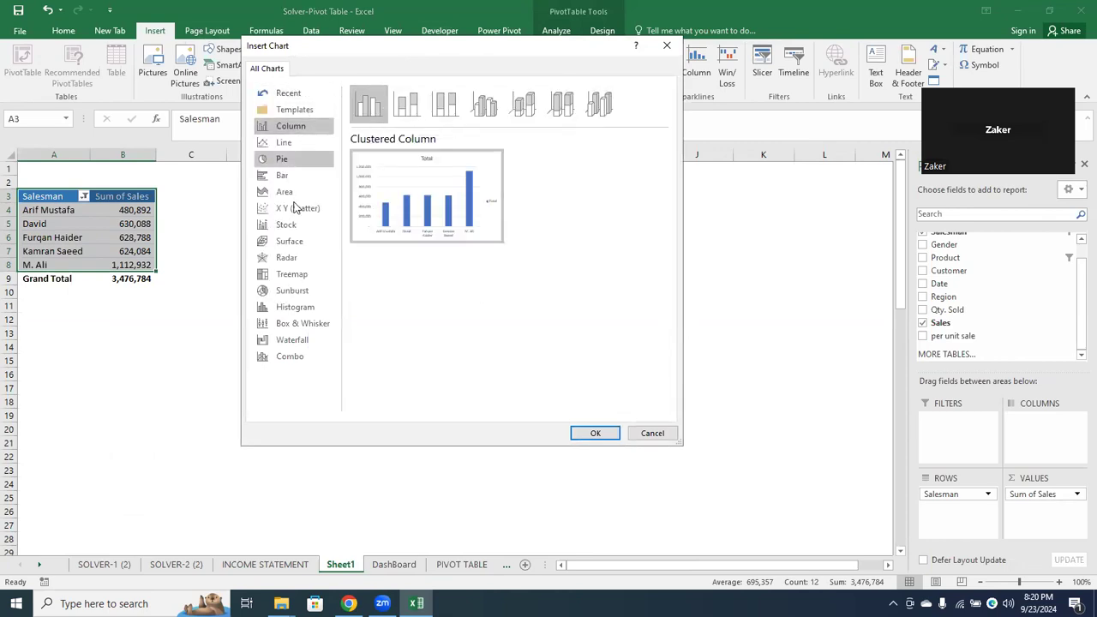
left_click(306, 147)
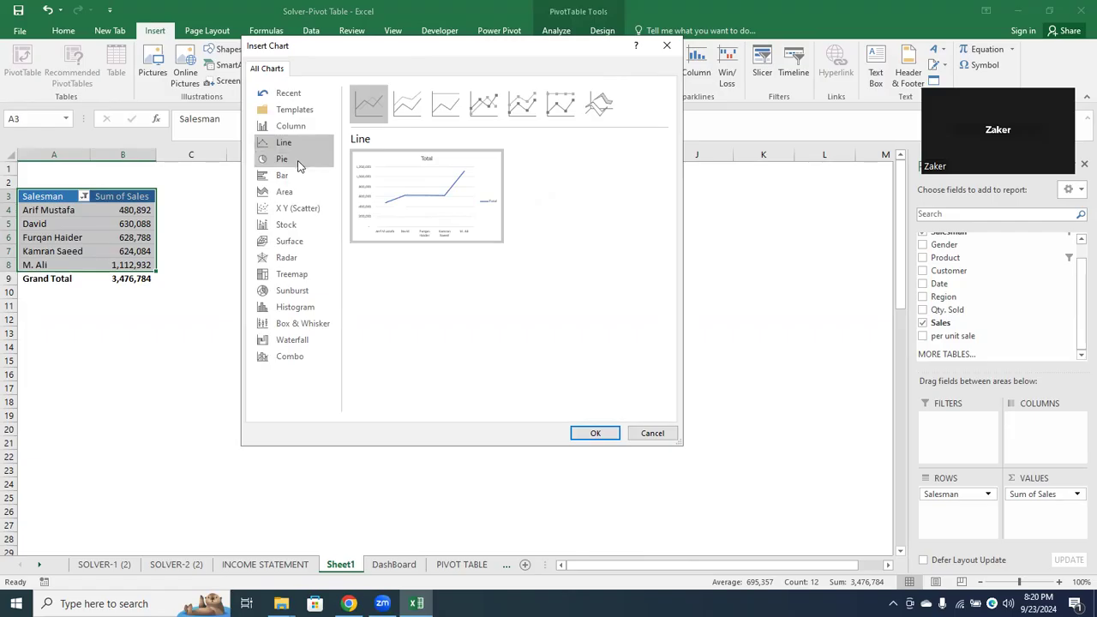
left_click(302, 178)
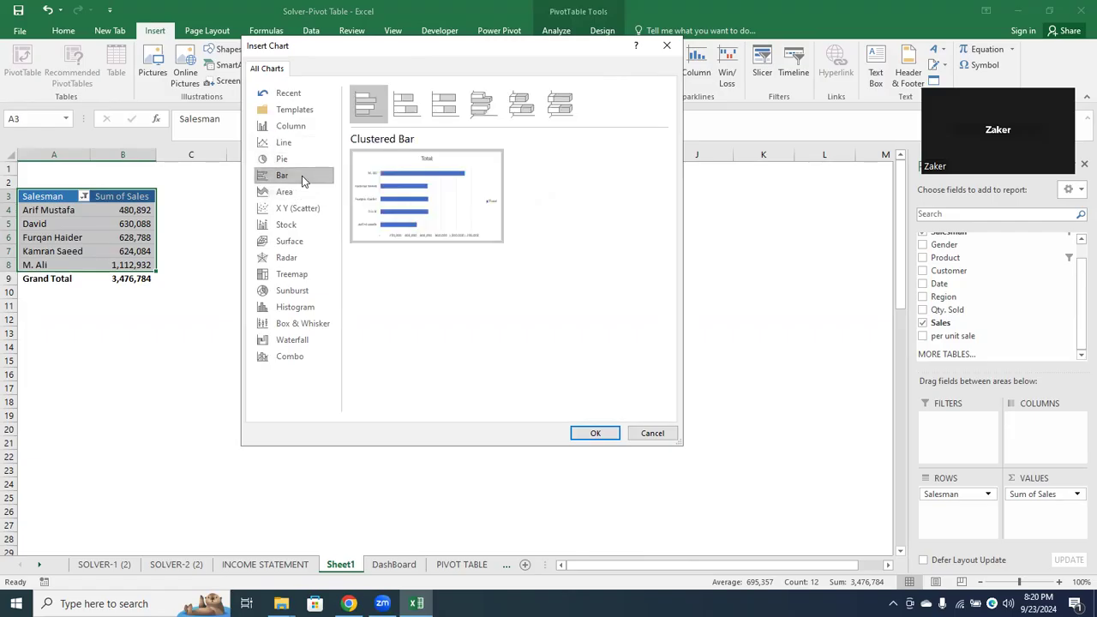
left_click(316, 126)
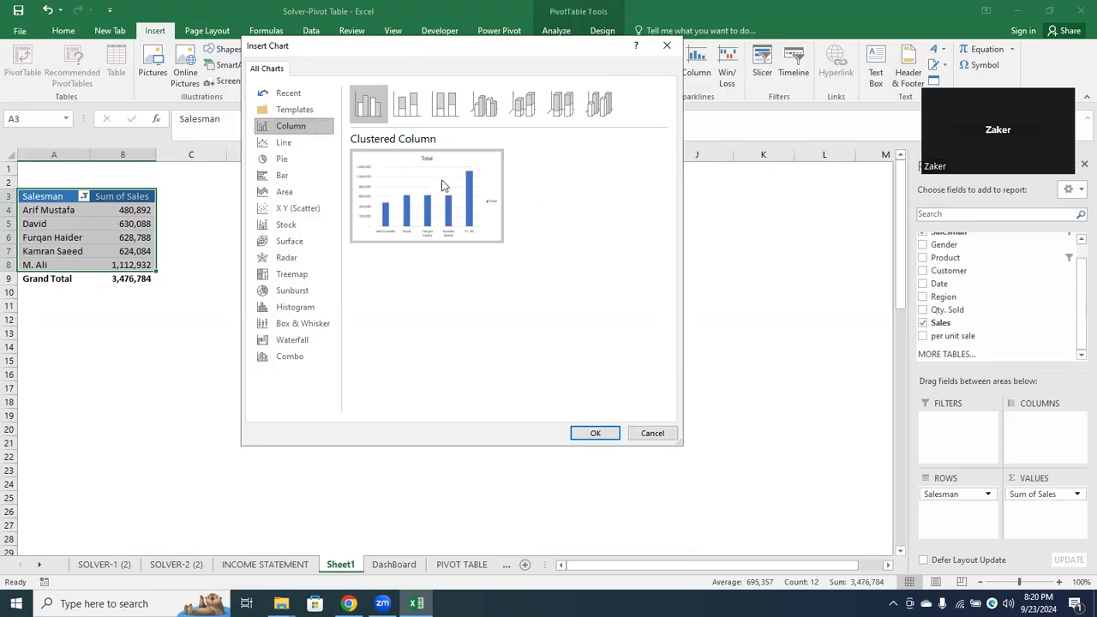
left_click(592, 433)
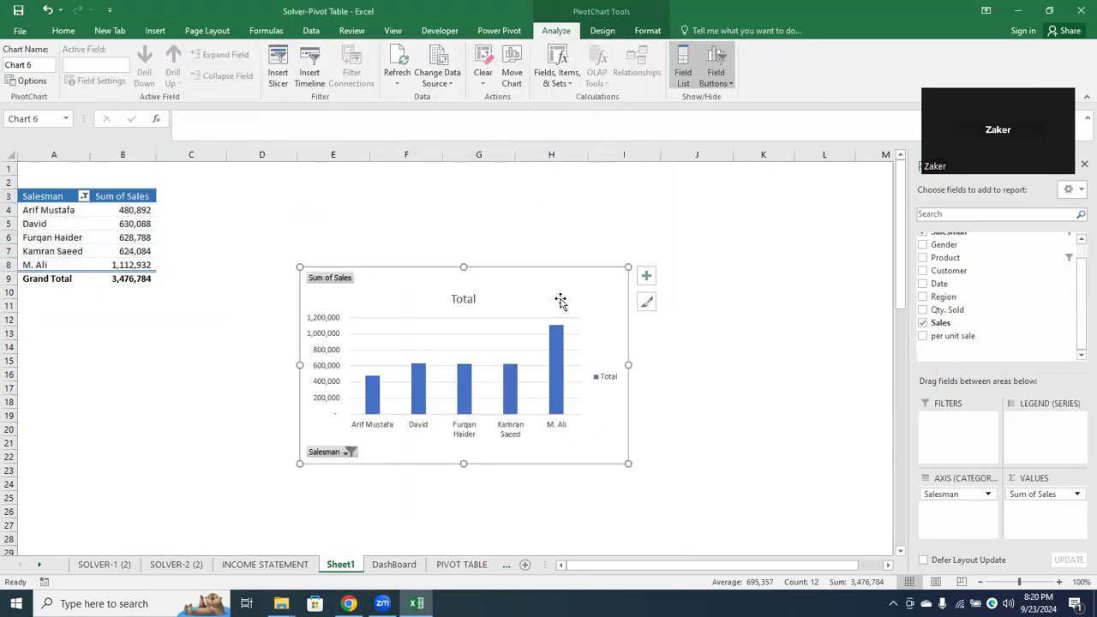
Cut the new chart from Sheet1 and fill all cells of the DashBoard sheet with a very light gray
key("Delete")
left_click(393, 564)
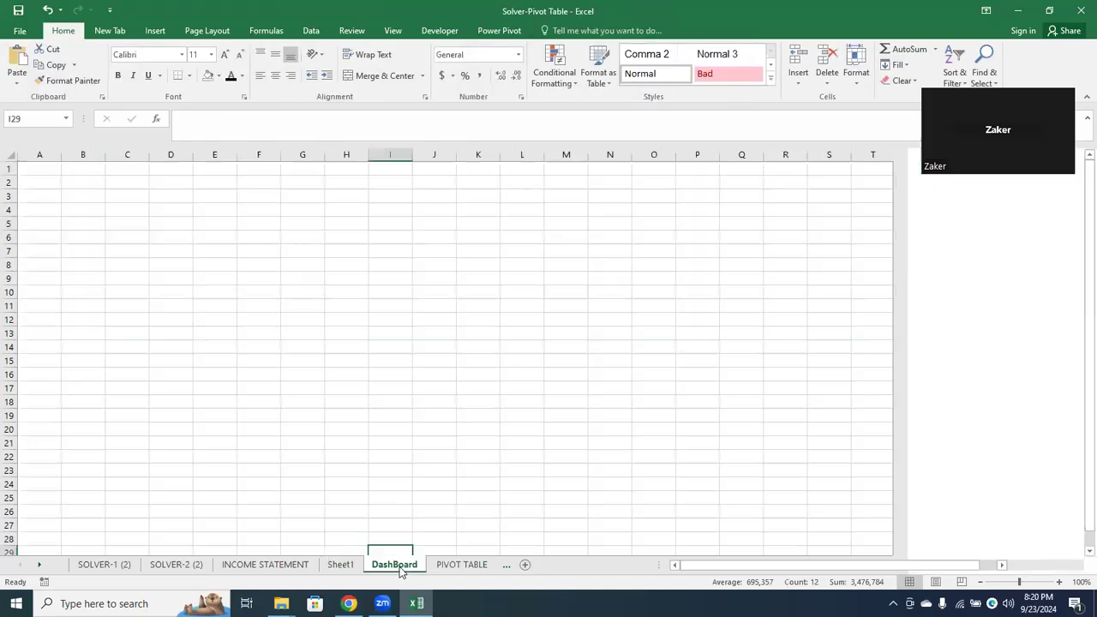
left_click(9, 155)
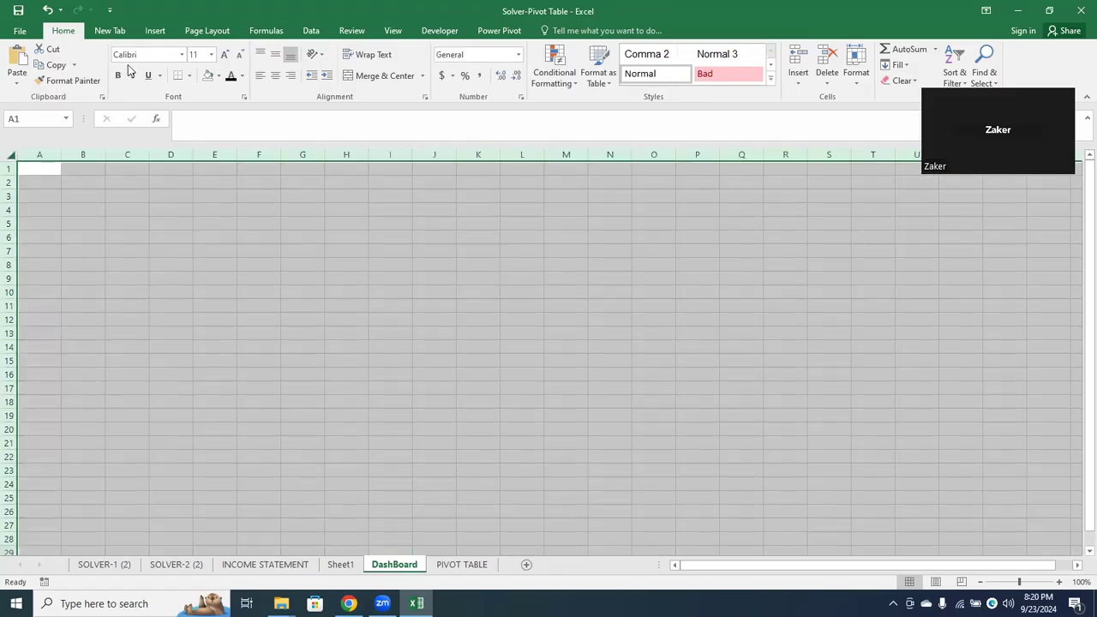
left_click(218, 76)
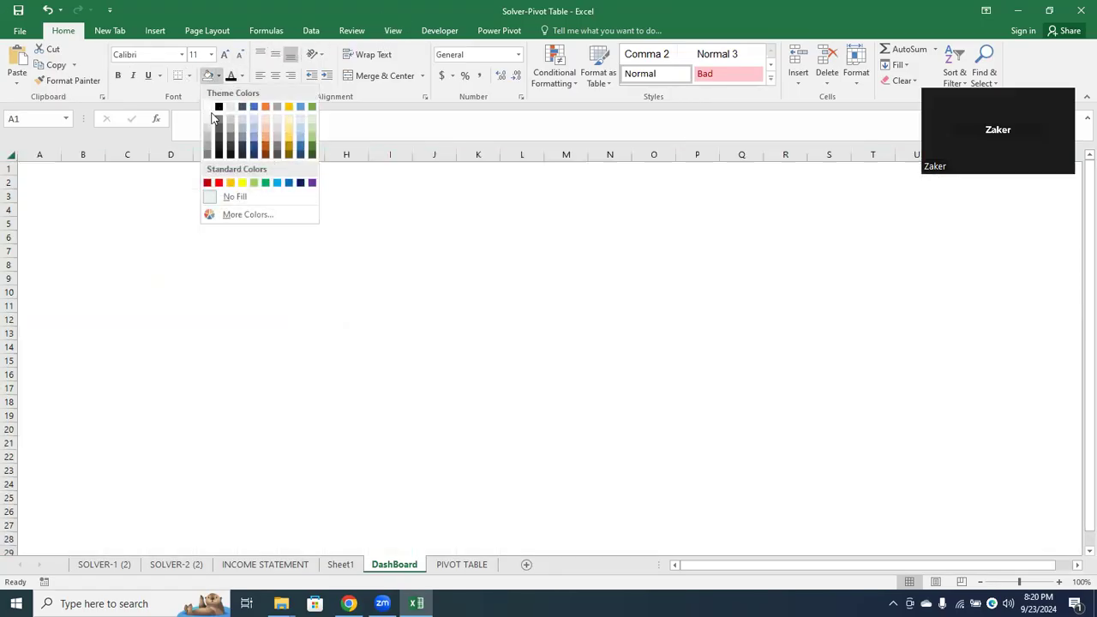
left_click(212, 121)
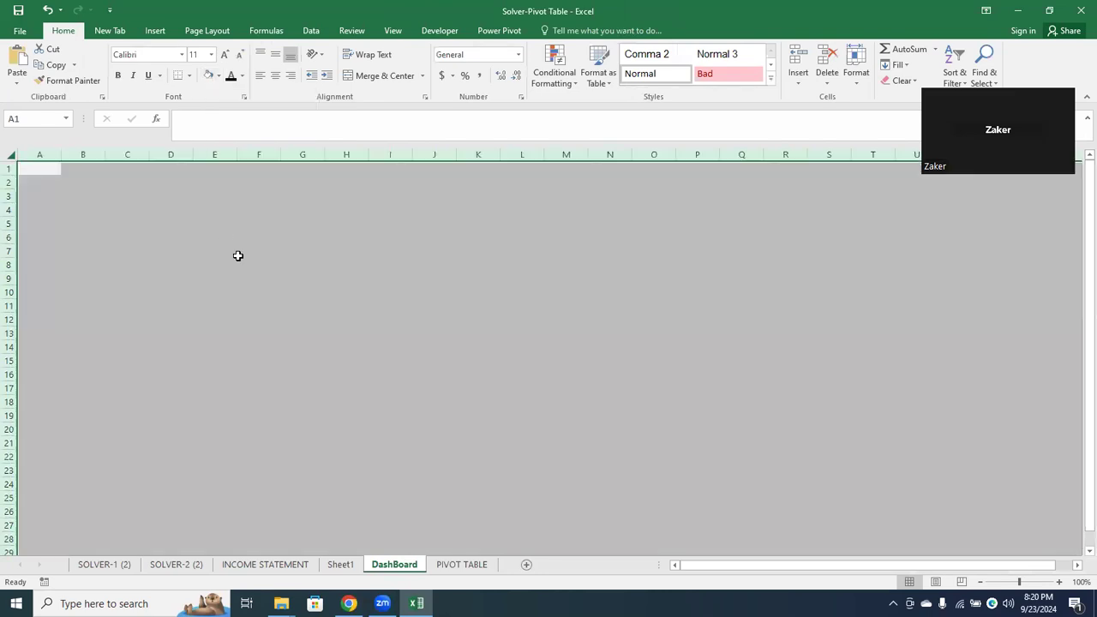
Paste the chart onto the DashBoard sheet and reposition and enlarge it to span about columns D to P and rows 3 to 19
key("ctrl+v")
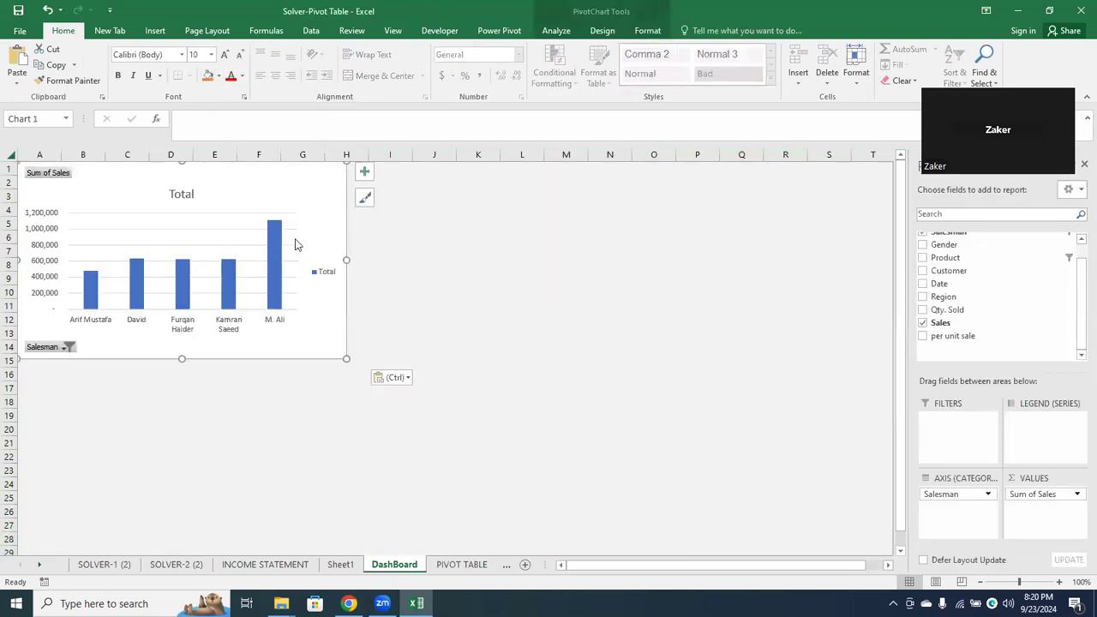
left_click_drag(322, 198, 455, 253)
left_click_drag(476, 317, 715, 291)
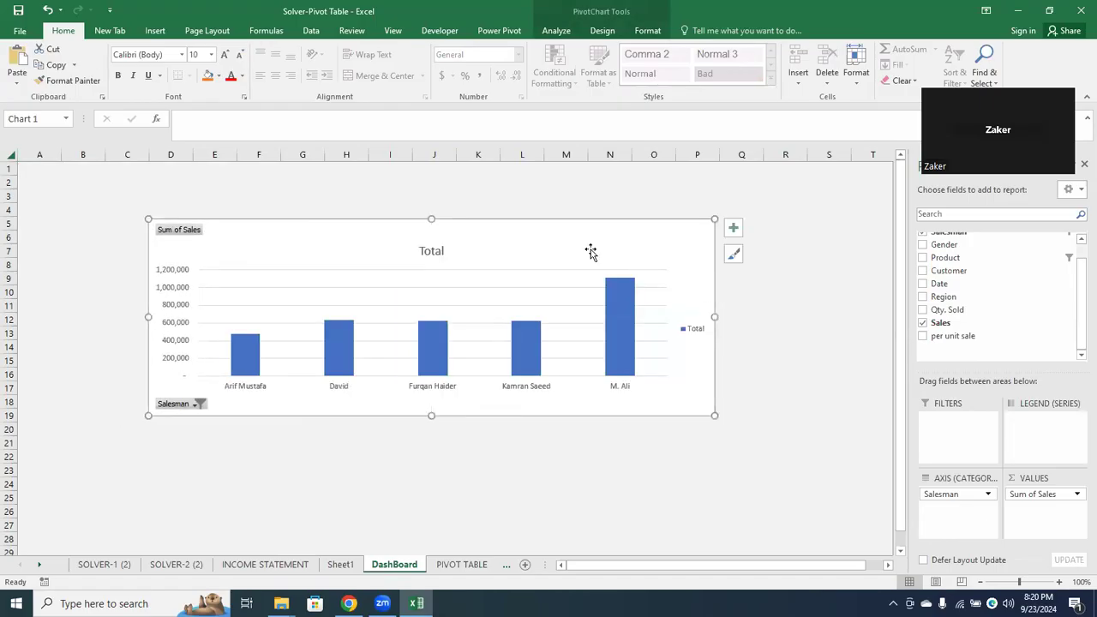
left_click_drag(432, 220, 431, 195)
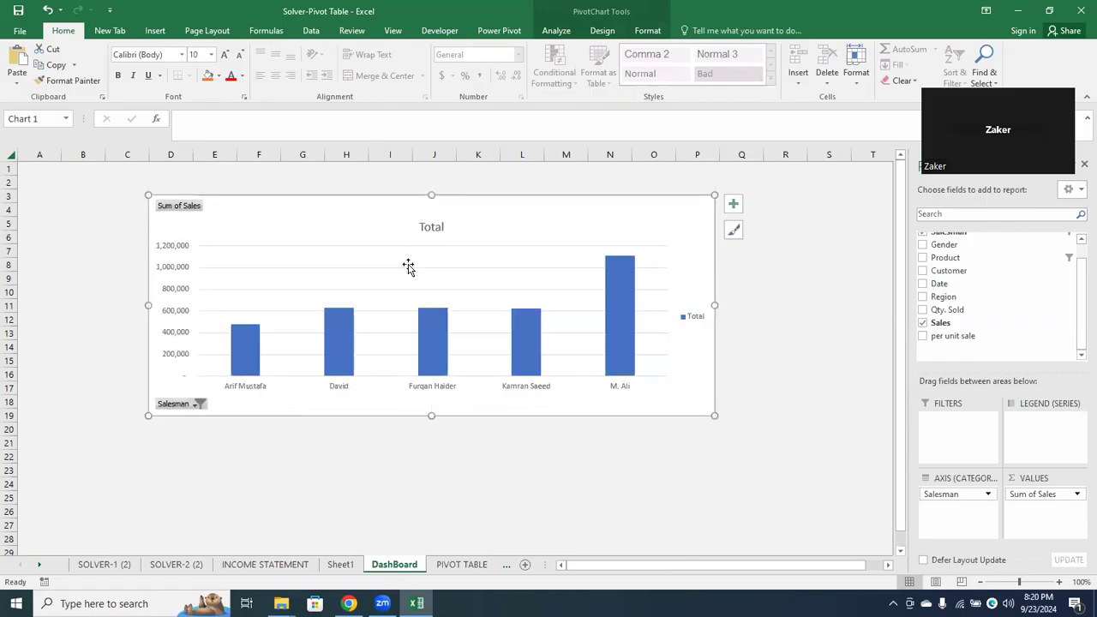
Change the chart title to "Top 5 Sales Man"
left_click(435, 226)
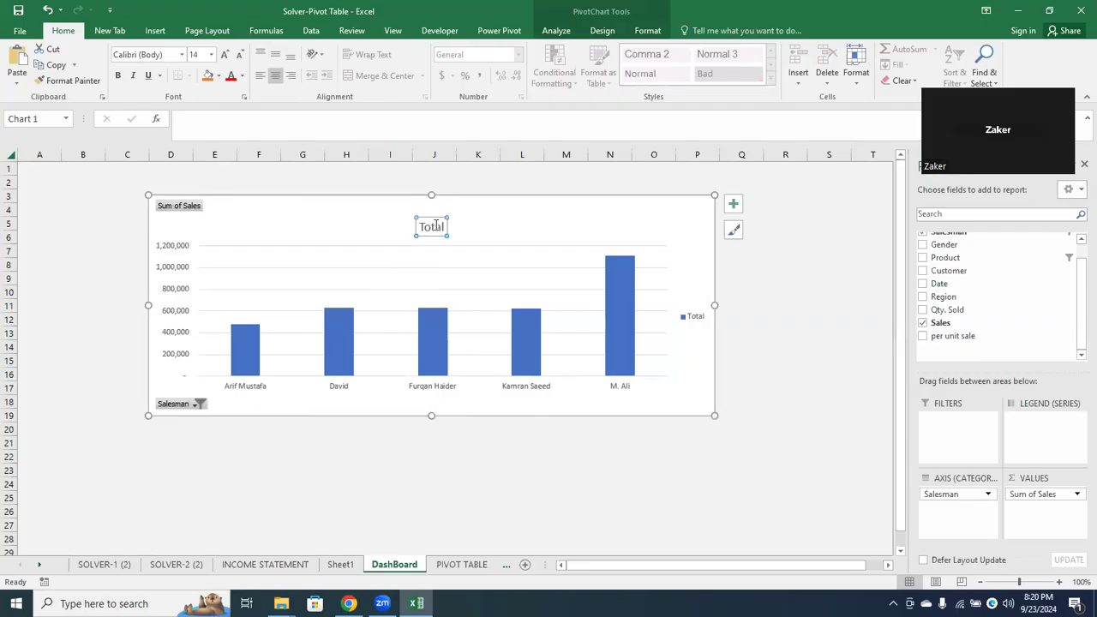
type("Top 5 Sales Man")
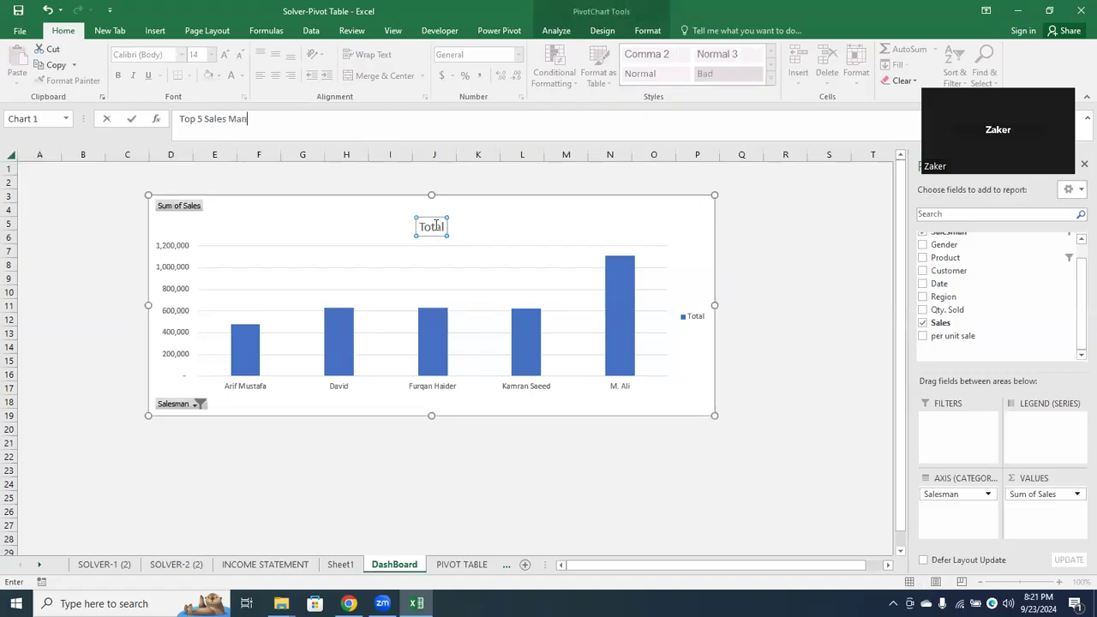
key("Return")
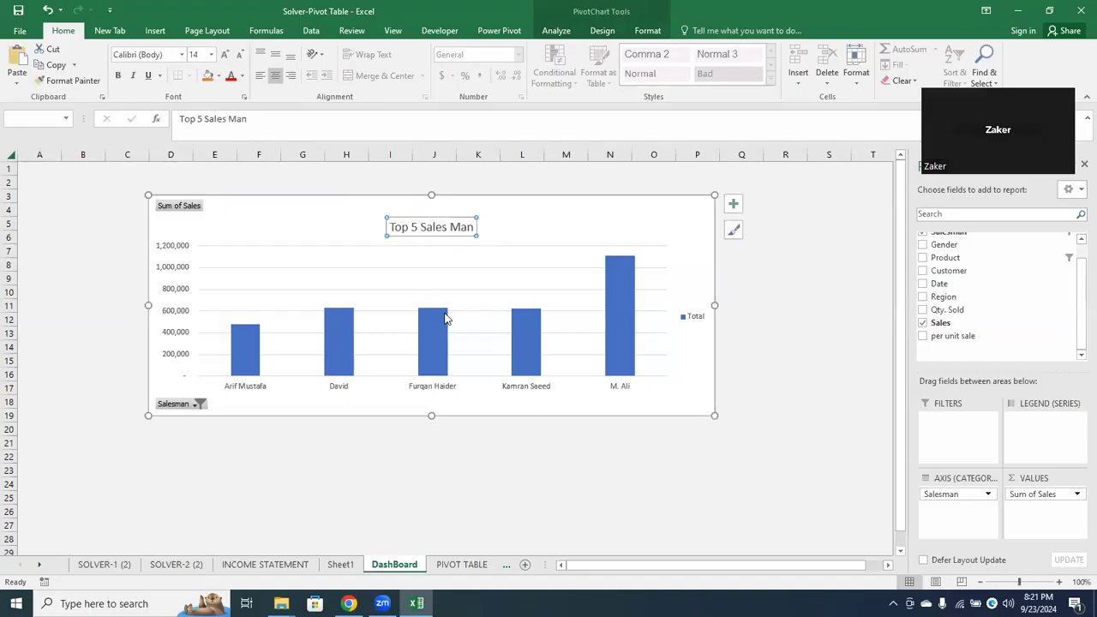
Fill the chart area with a light gray theme color and remove the chart's gridlines
left_click(637, 226)
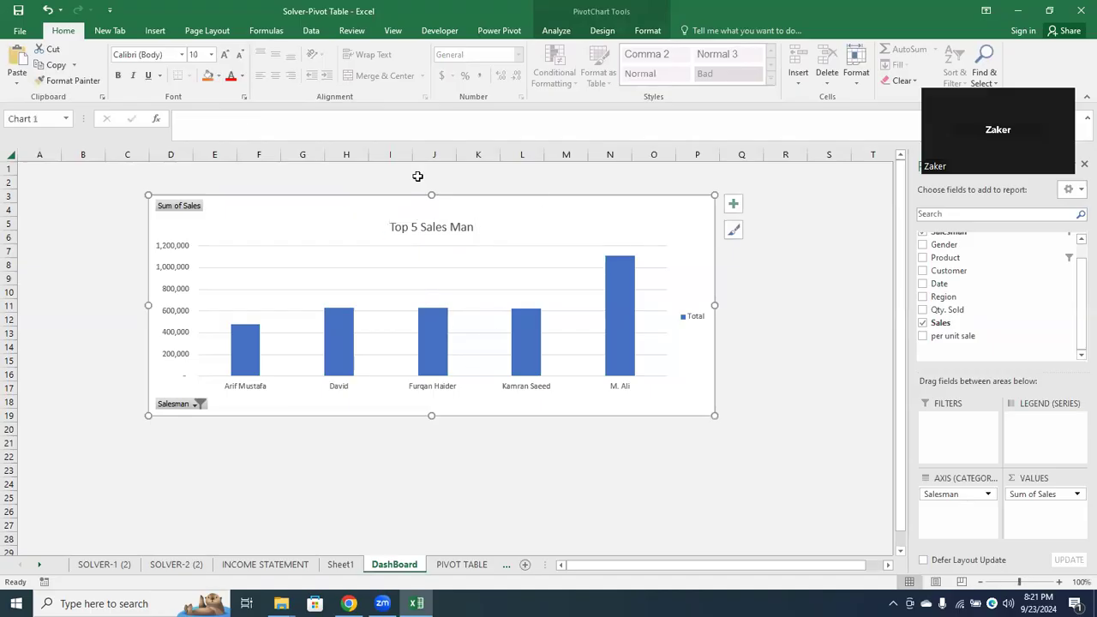
left_click(218, 76)
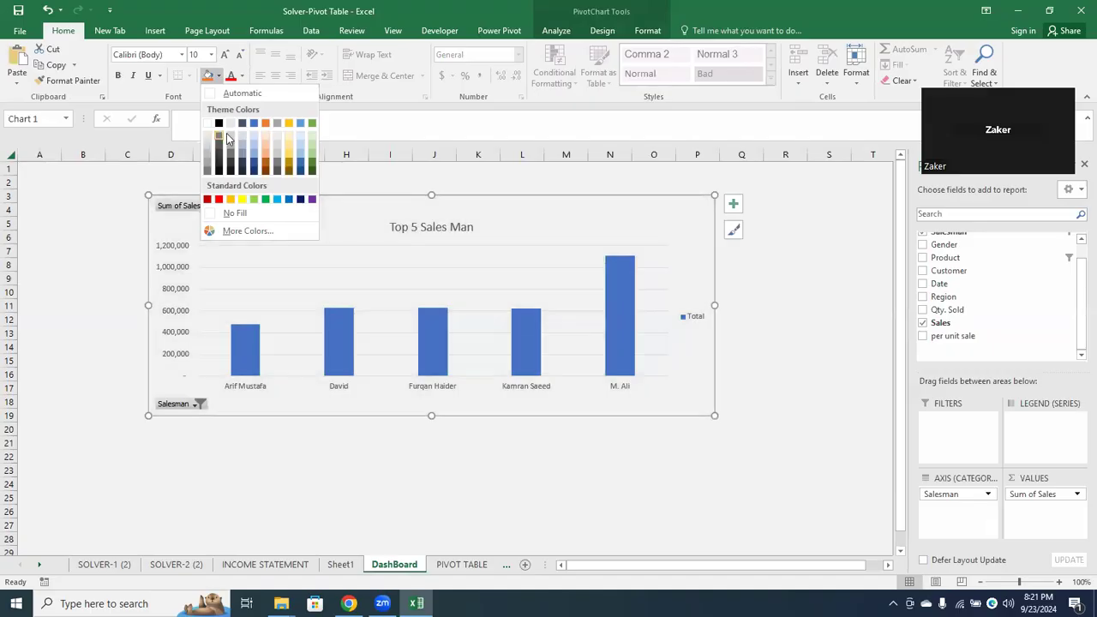
left_click(229, 140)
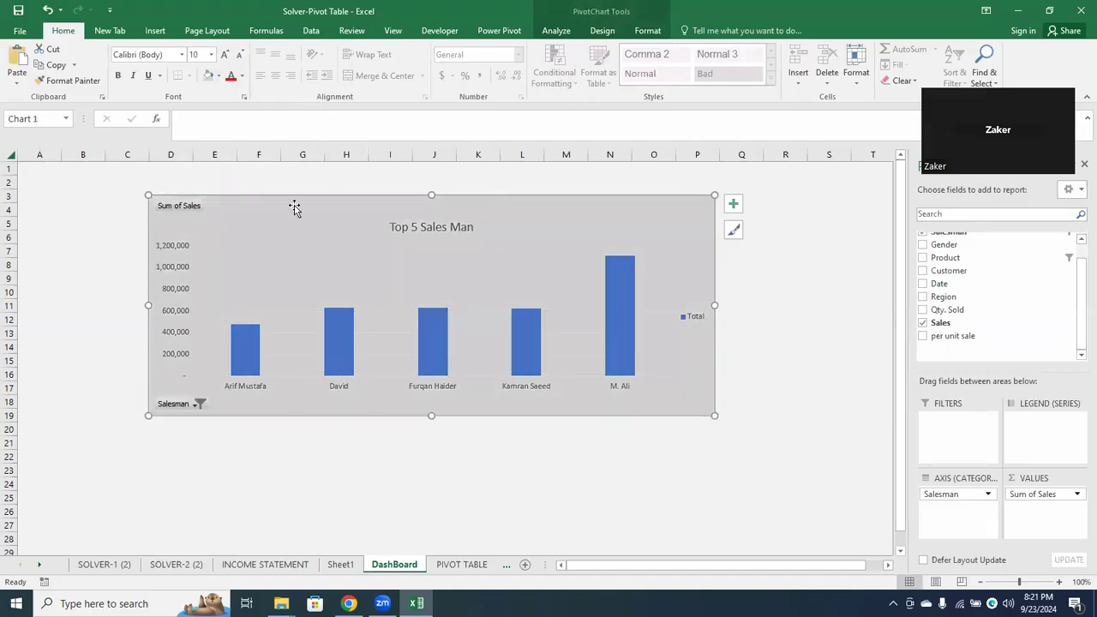
left_click(732, 204)
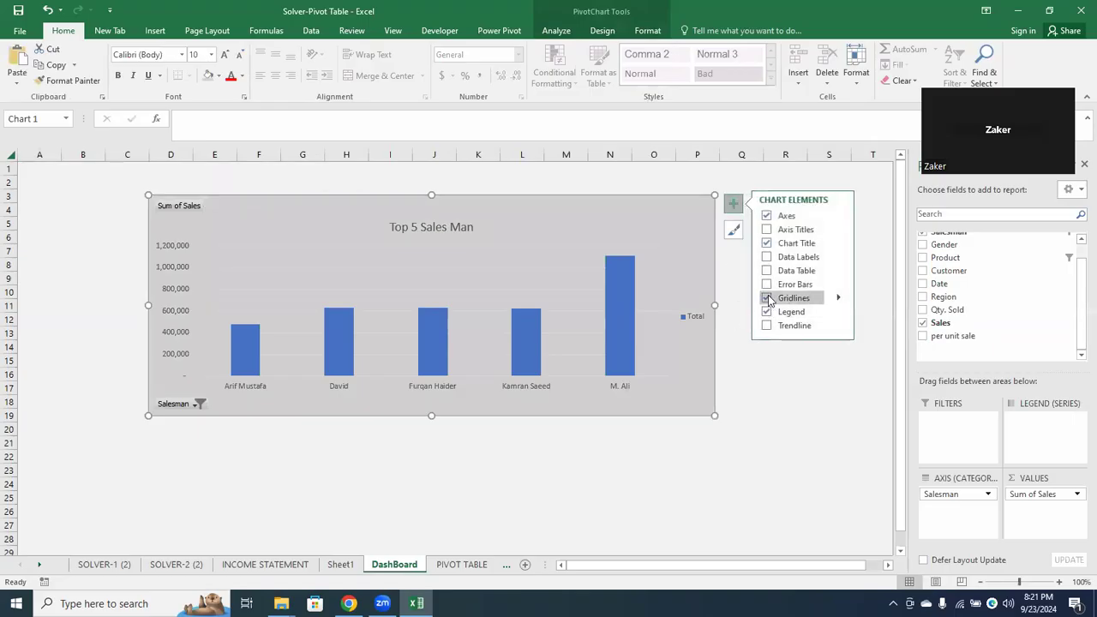
Format the chart's column series with a linear gradient fill
left_click(626, 319)
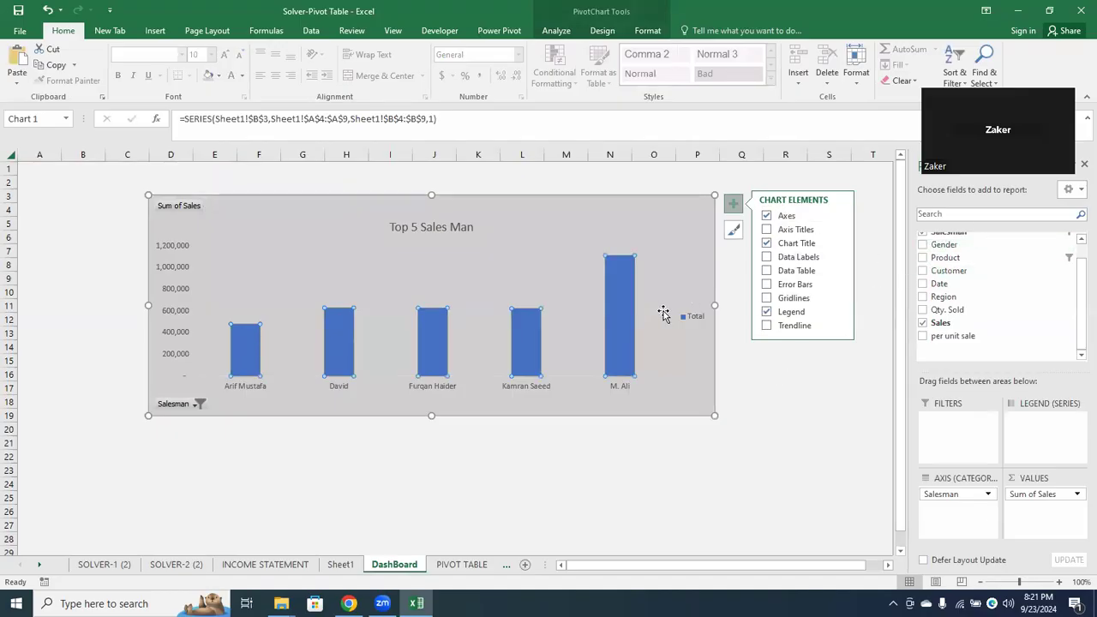
right_click(624, 316)
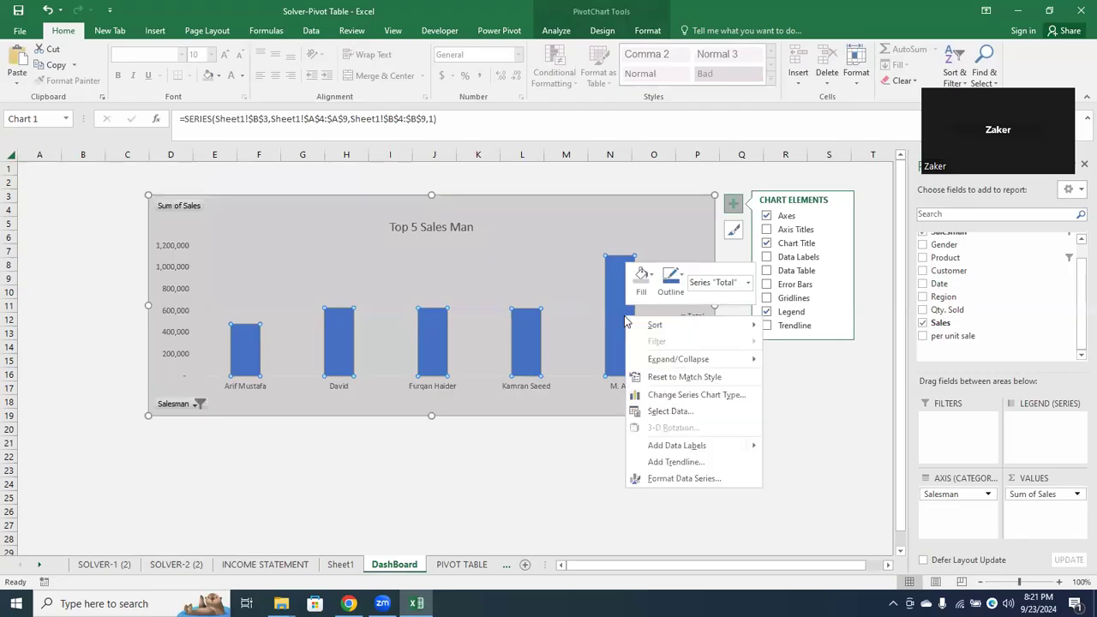
left_click(675, 480)
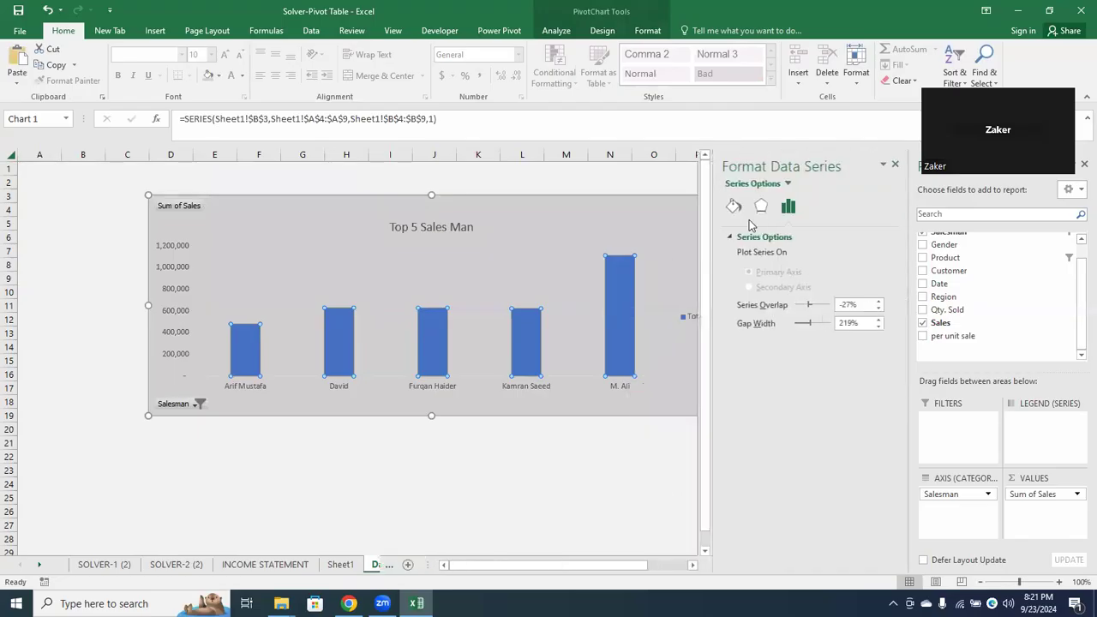
left_click(734, 209)
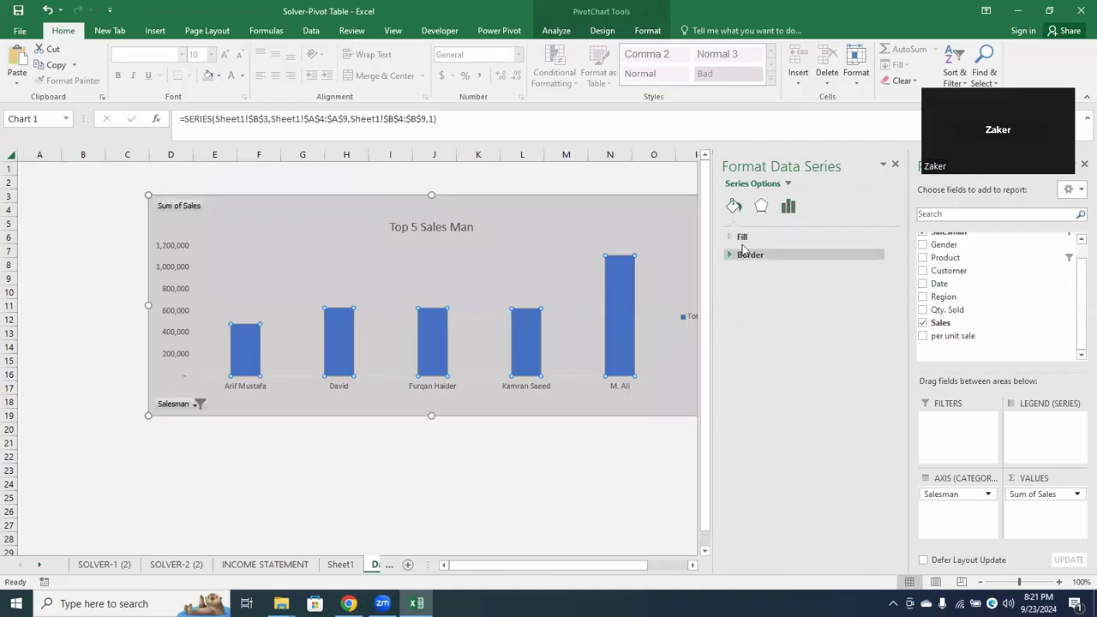
left_click(742, 237)
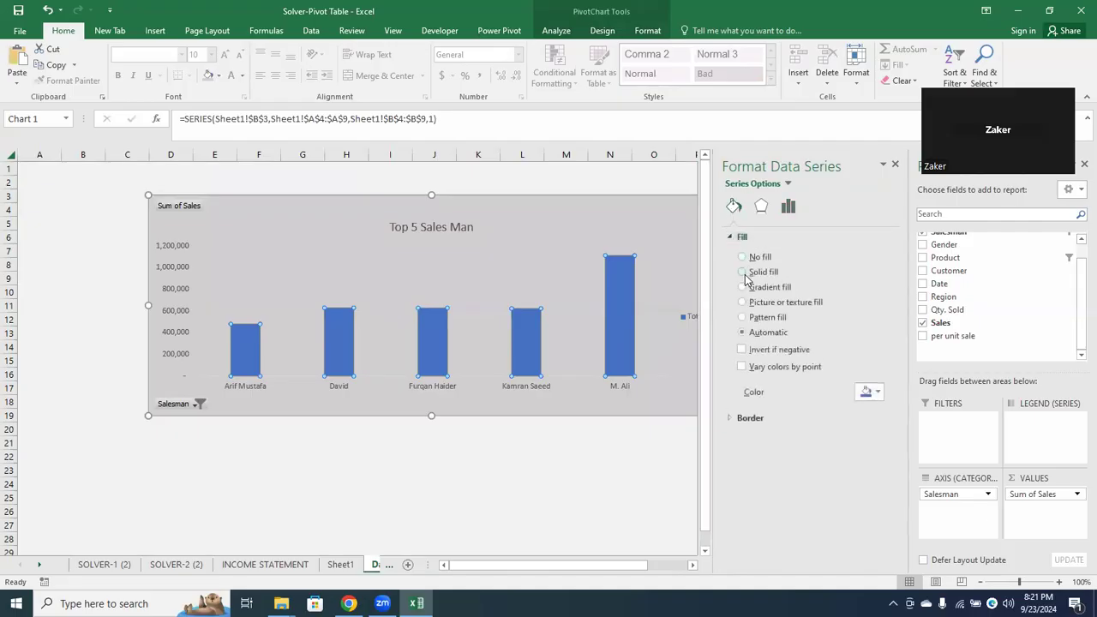
left_click(746, 274)
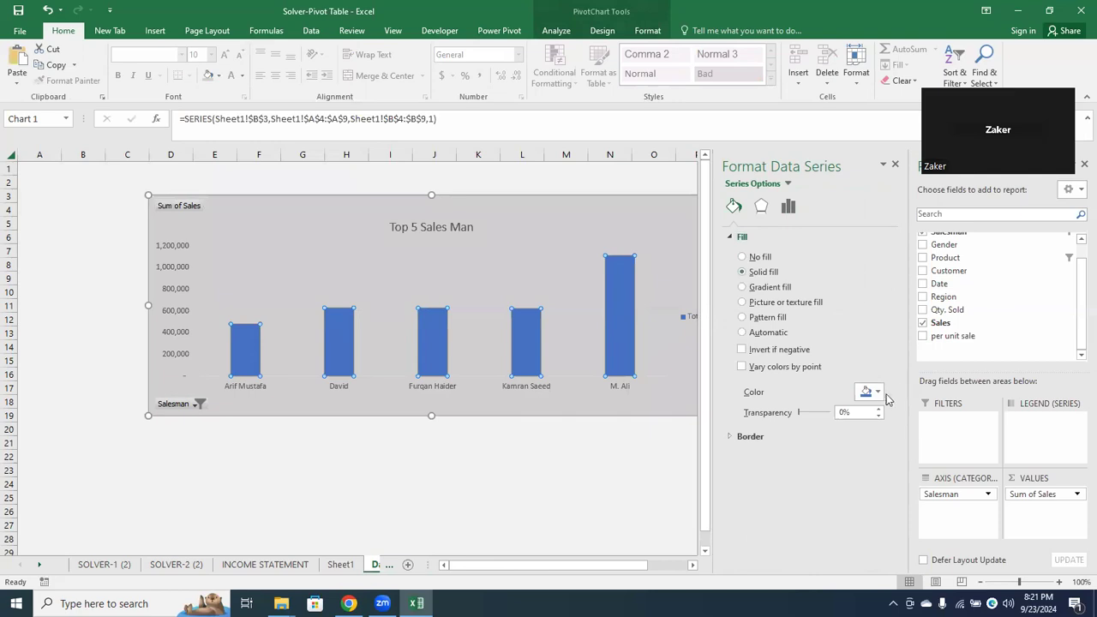
left_click(744, 288)
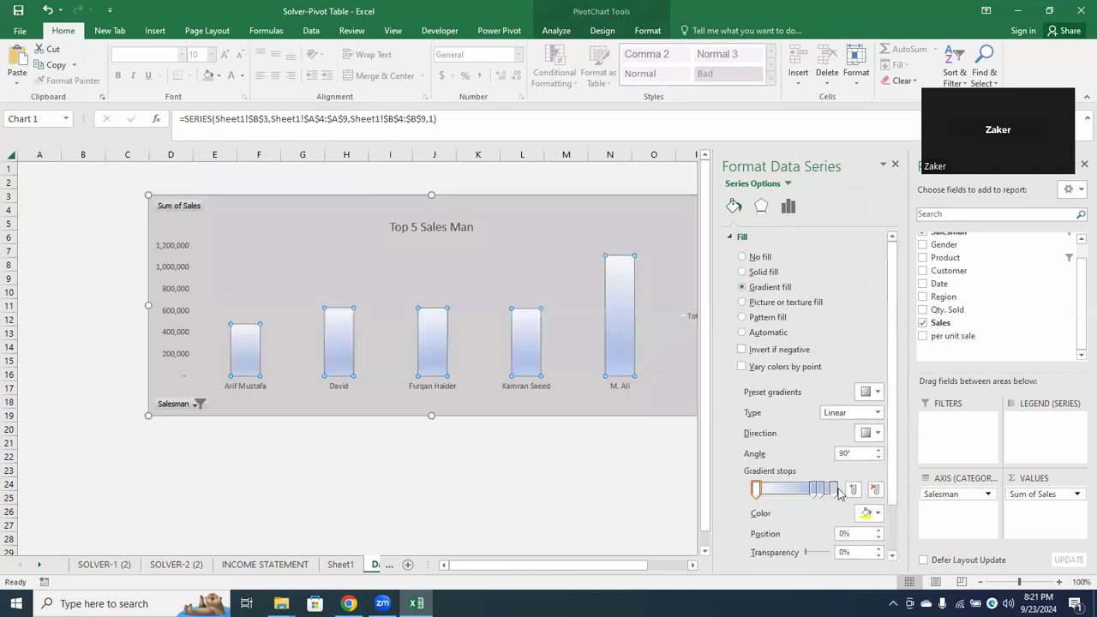
Shift the columns' second gradient stop to about the middle of the gradient and color the 83% stop Blue, Accent 1
left_click(812, 490)
left_click_drag(810, 497, 790, 490)
left_click(818, 490)
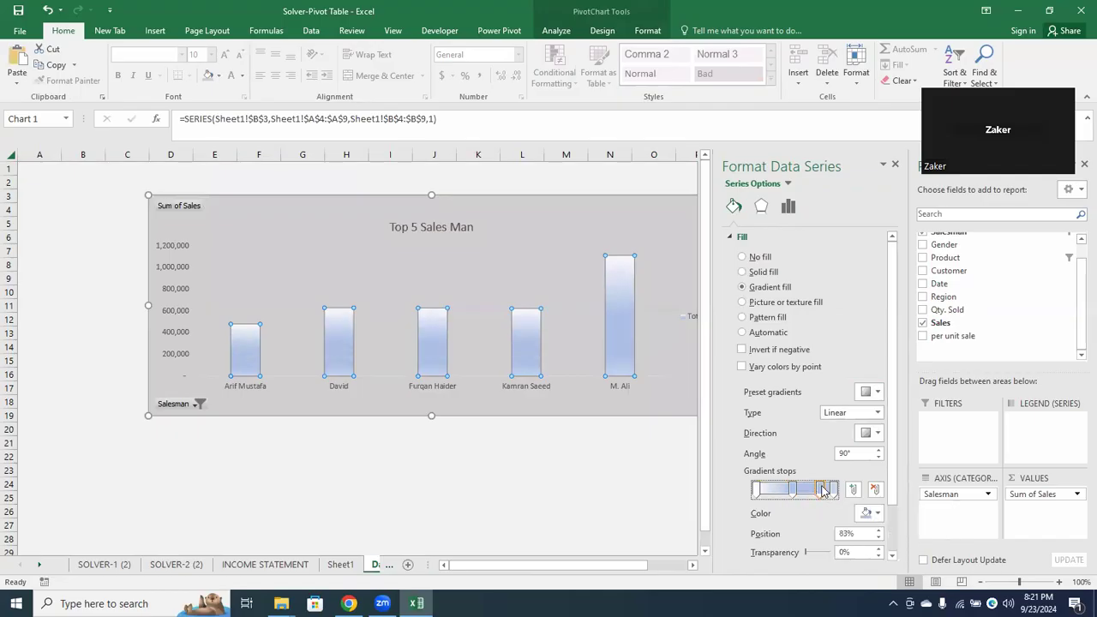
left_click(877, 514)
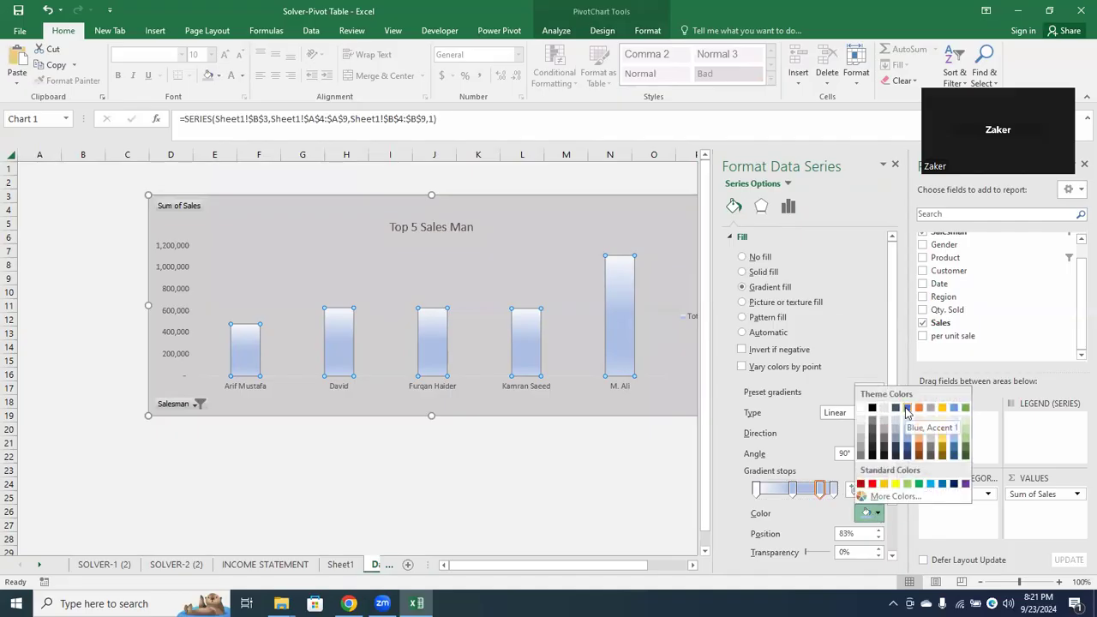
left_click(907, 409)
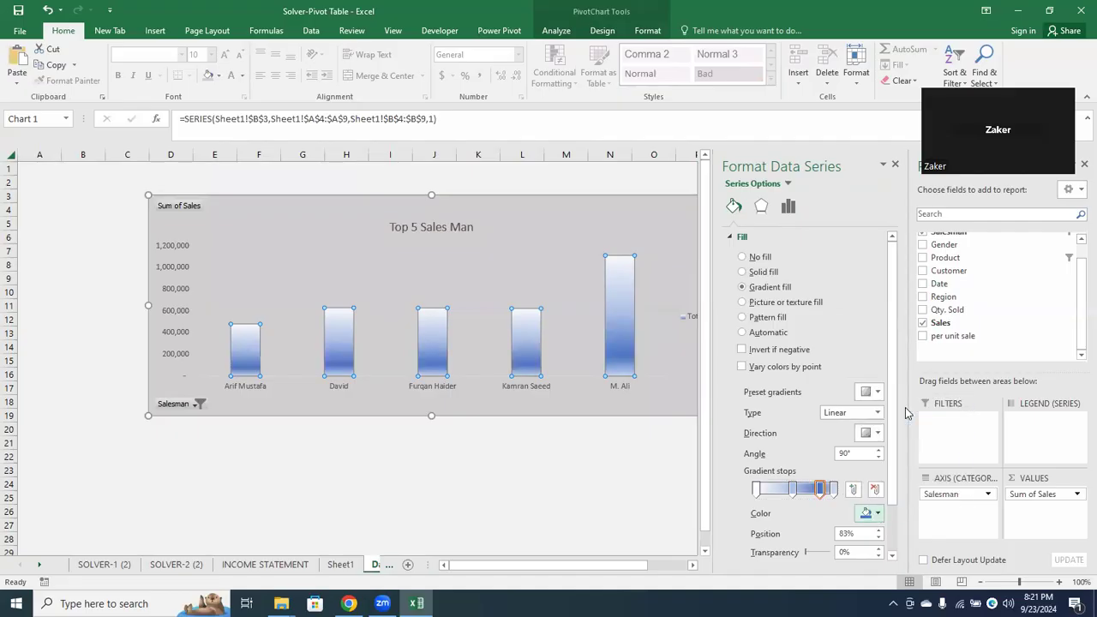
Color the columns' last gradient stop, at 100%, Black, Text 1
left_click(832, 489)
left_click(879, 513)
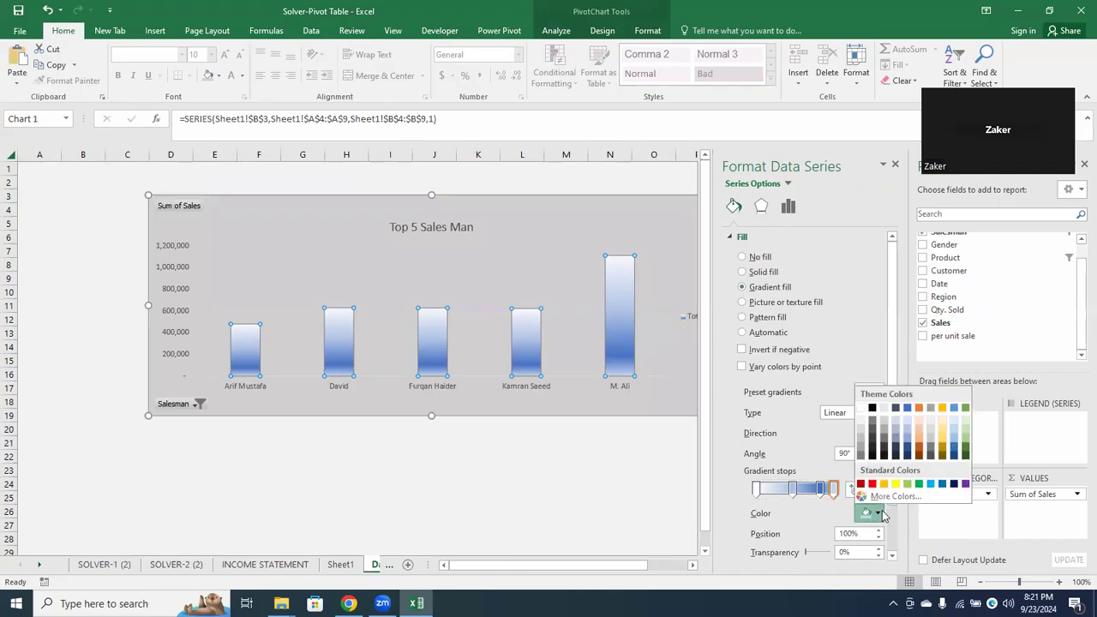
left_click(872, 408)
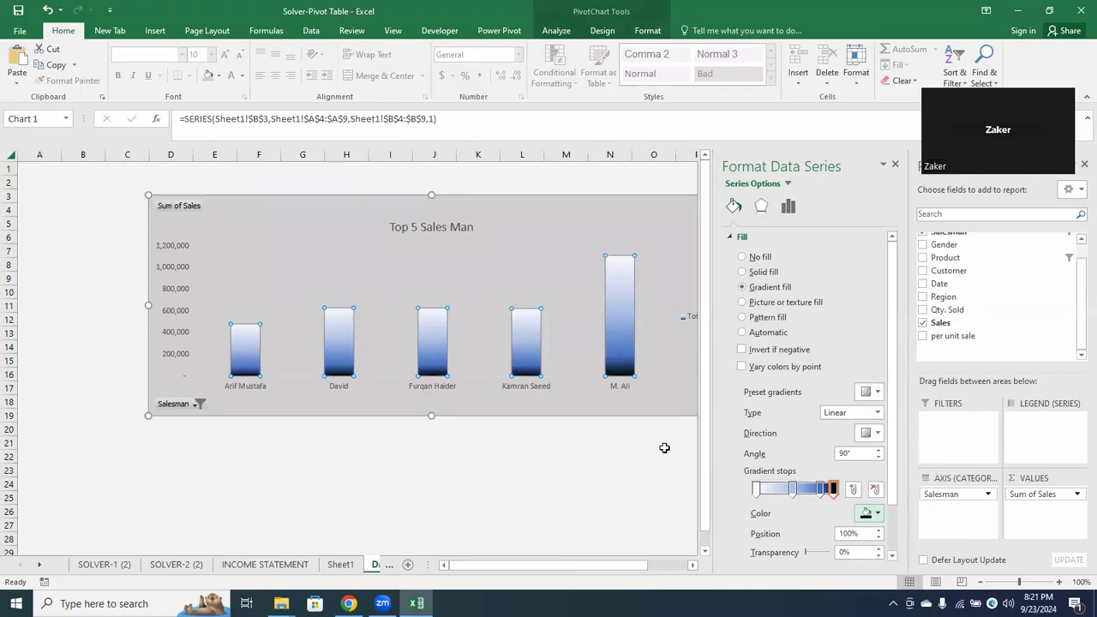
left_click(653, 409)
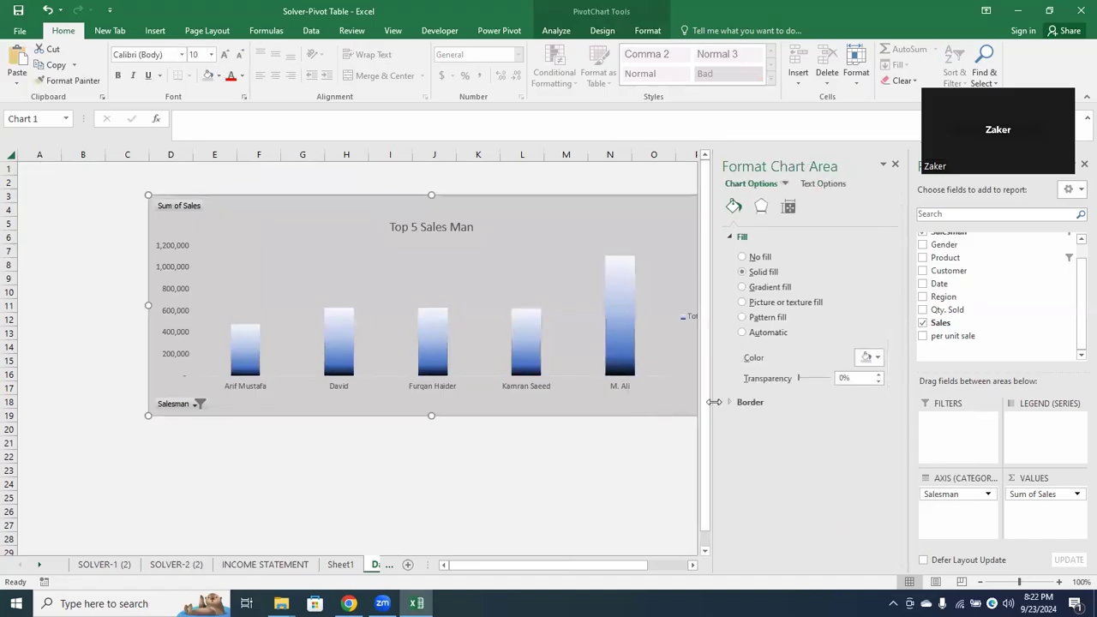
Close the chart formatting settings and move the Top 5 Sales Man chart slightly up and to the left
left_click(894, 166)
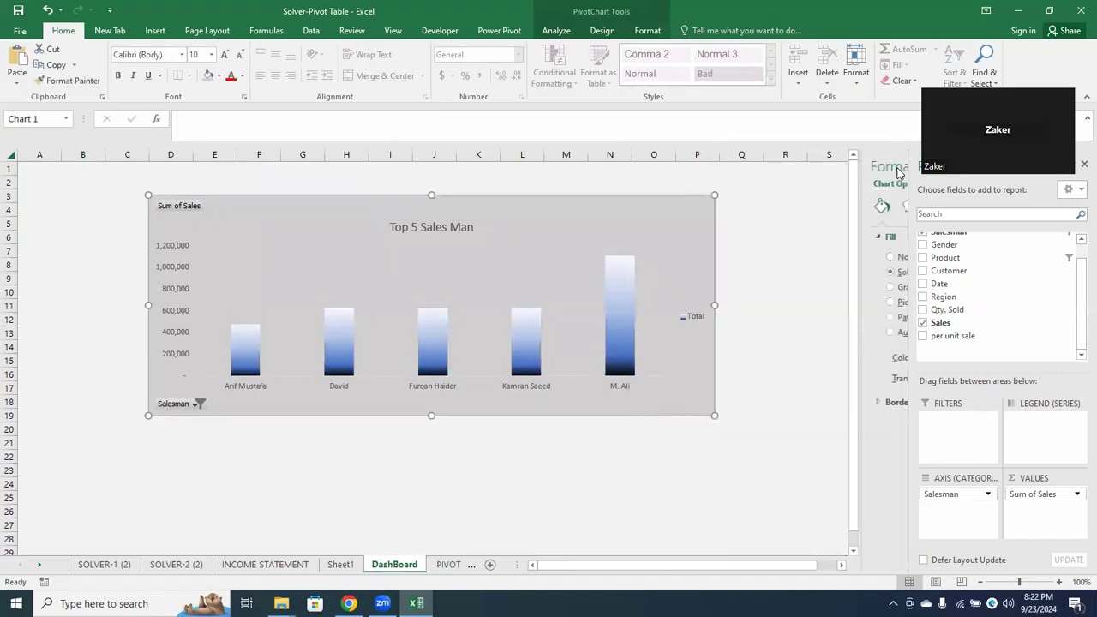
left_click(450, 227)
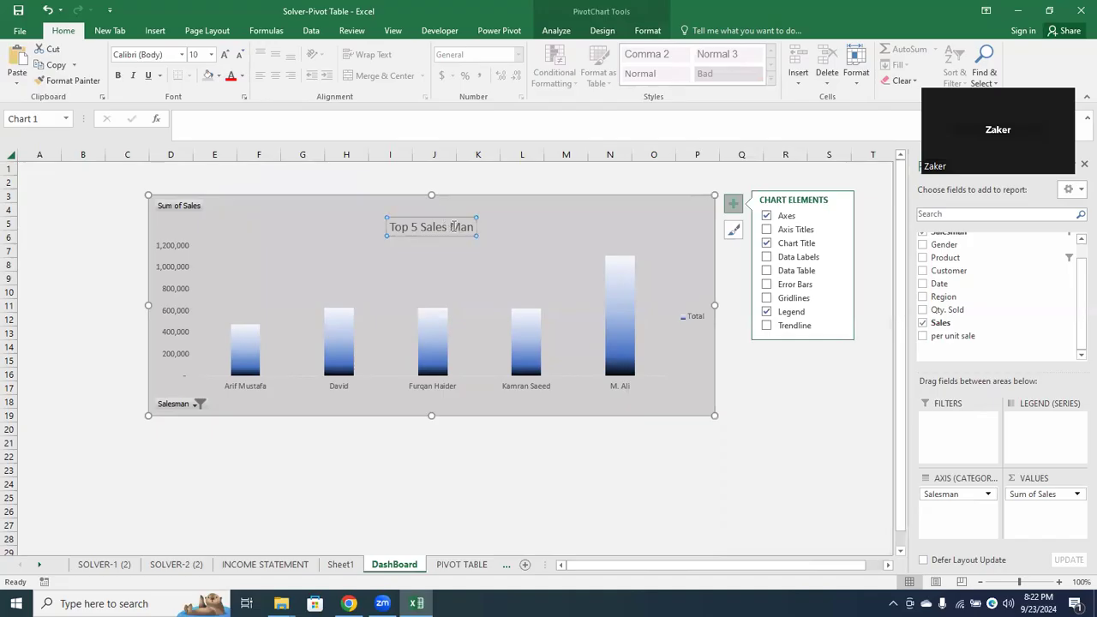
left_click_drag(360, 208, 334, 204)
left_click(162, 202)
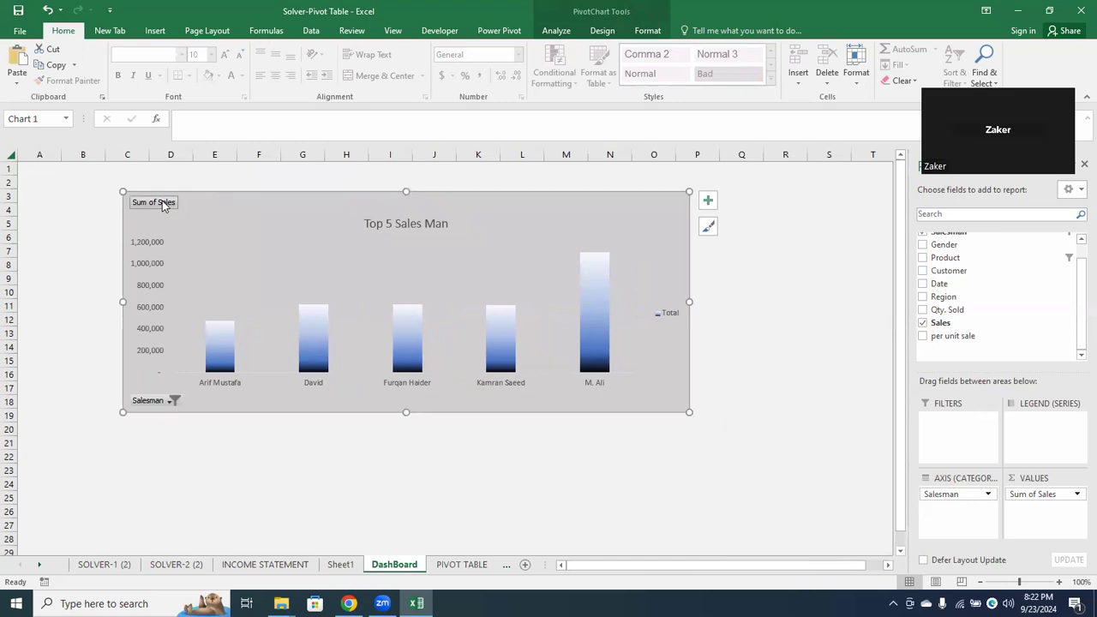
Clear the filter from the chart's Salesman field and undo the clearing
left_click(172, 401)
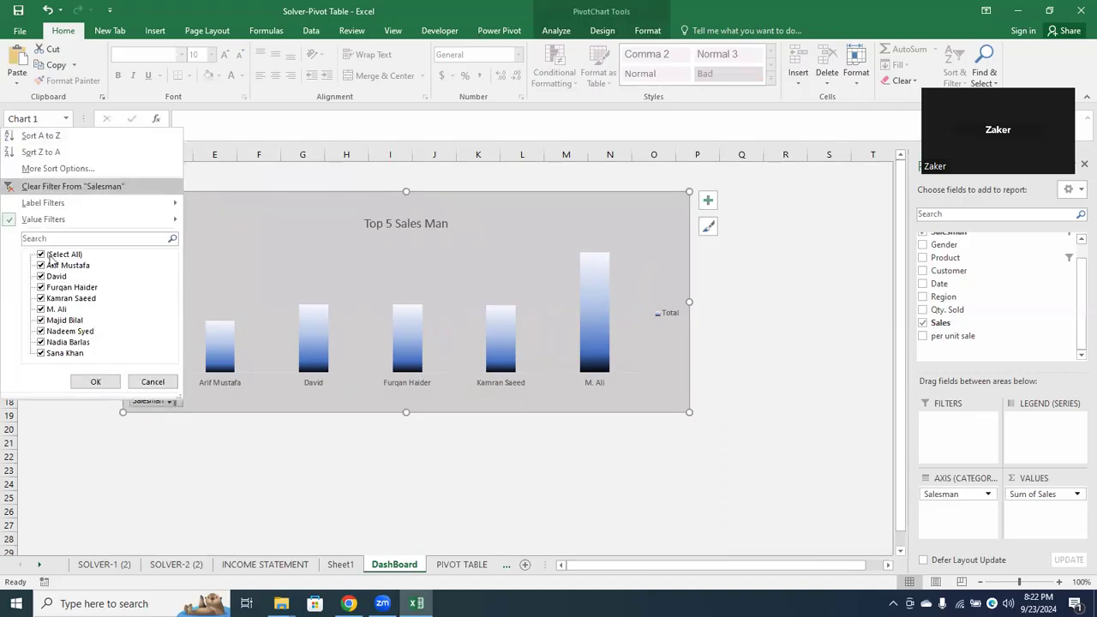
left_click(83, 226)
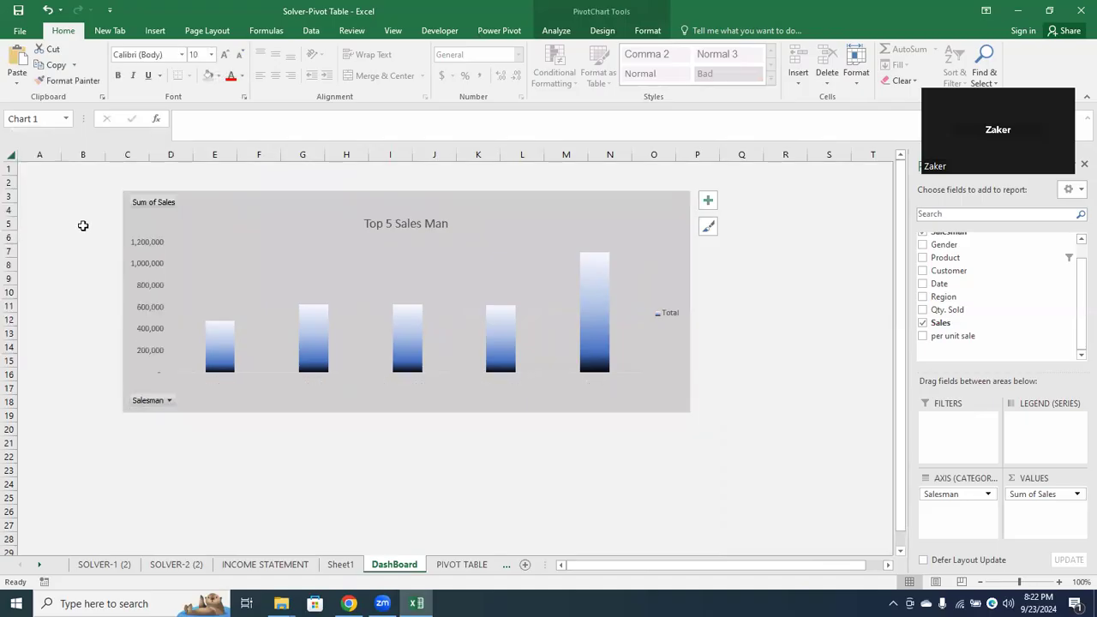
left_click(144, 370)
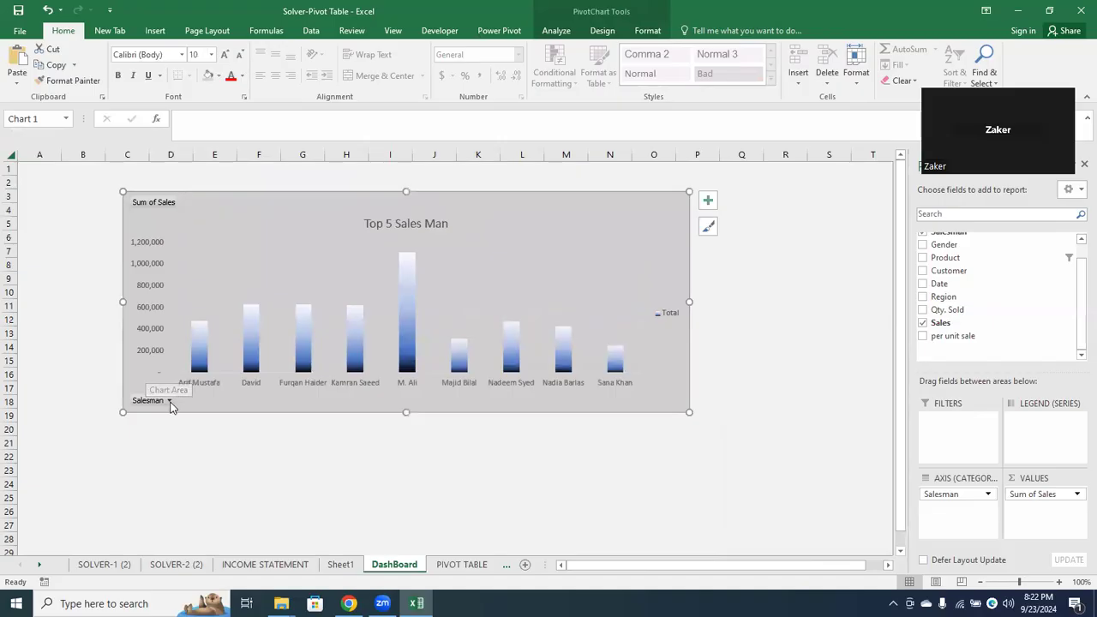
key("ctrl+Page_Up")
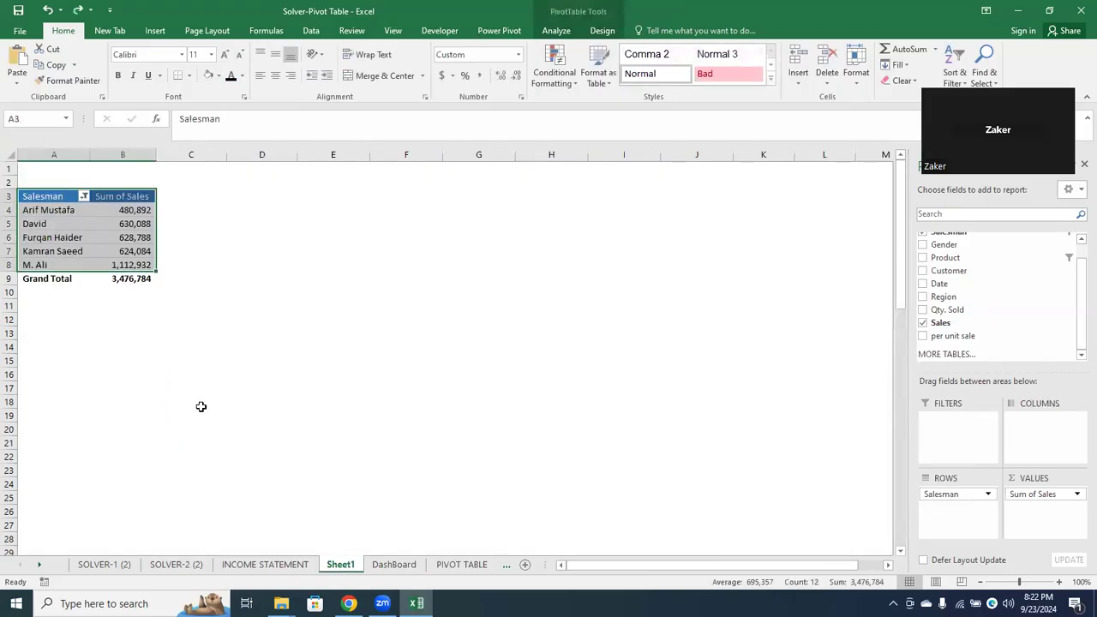
Return to the DashBoard sheet and shift the chart slightly up and to the right
left_click(374, 567)
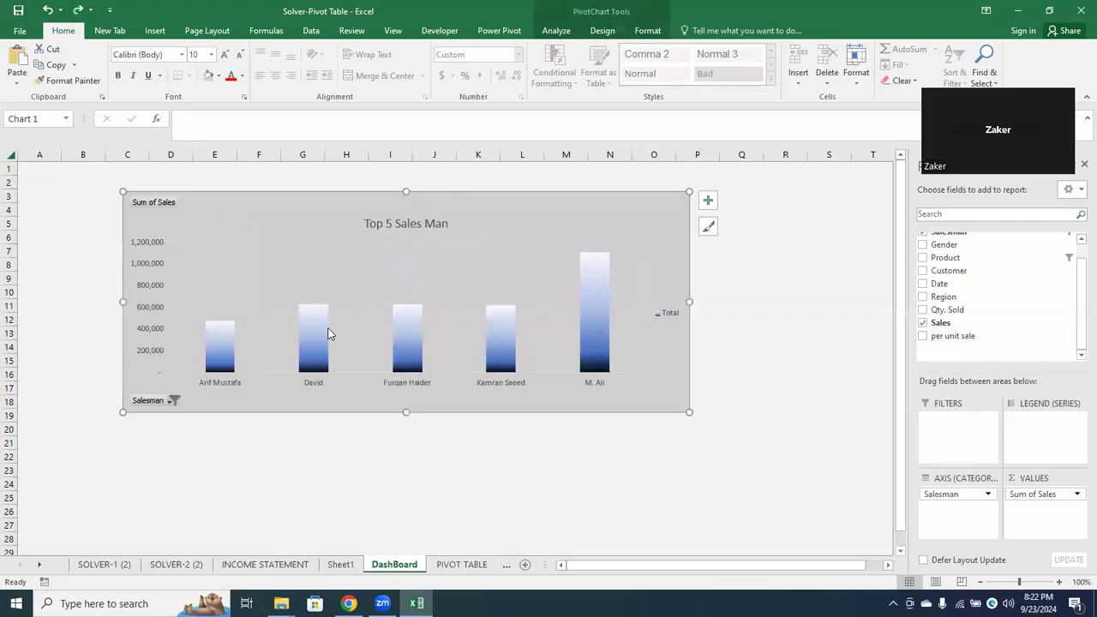
mouse_move(450, 210)
left_mouse_down()
mouse_move(509, 201)
mouse_move(455, 223)
mouse_move(463, 204)
left_mouse_up()
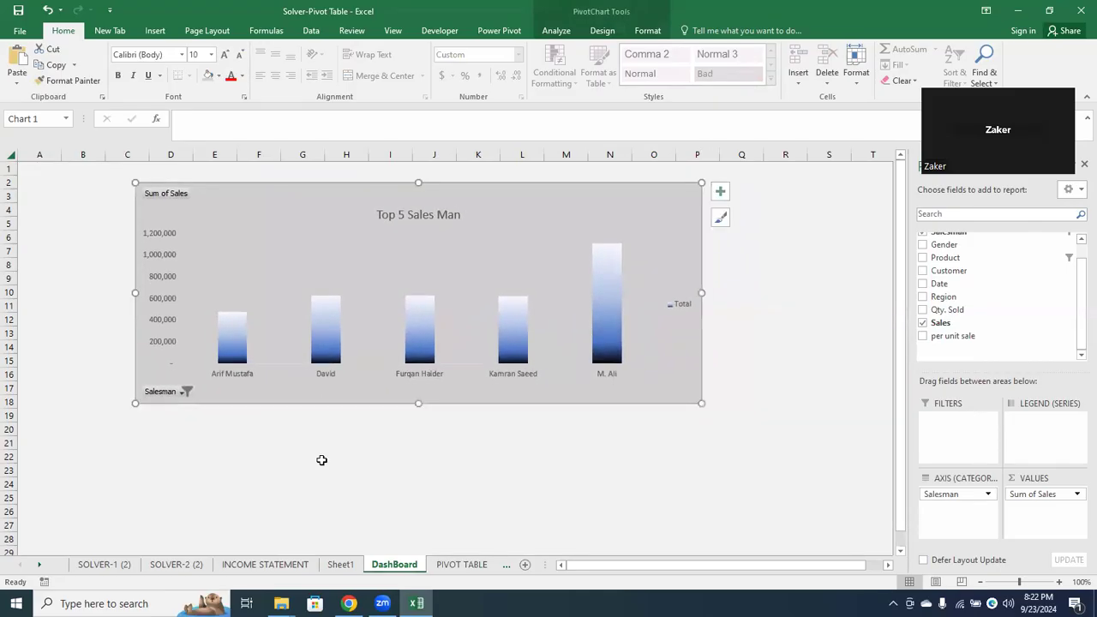
Try to paste a copy of pivot table range A3:B8 on Sheet1 over itself and dismiss the message
left_click(341, 566)
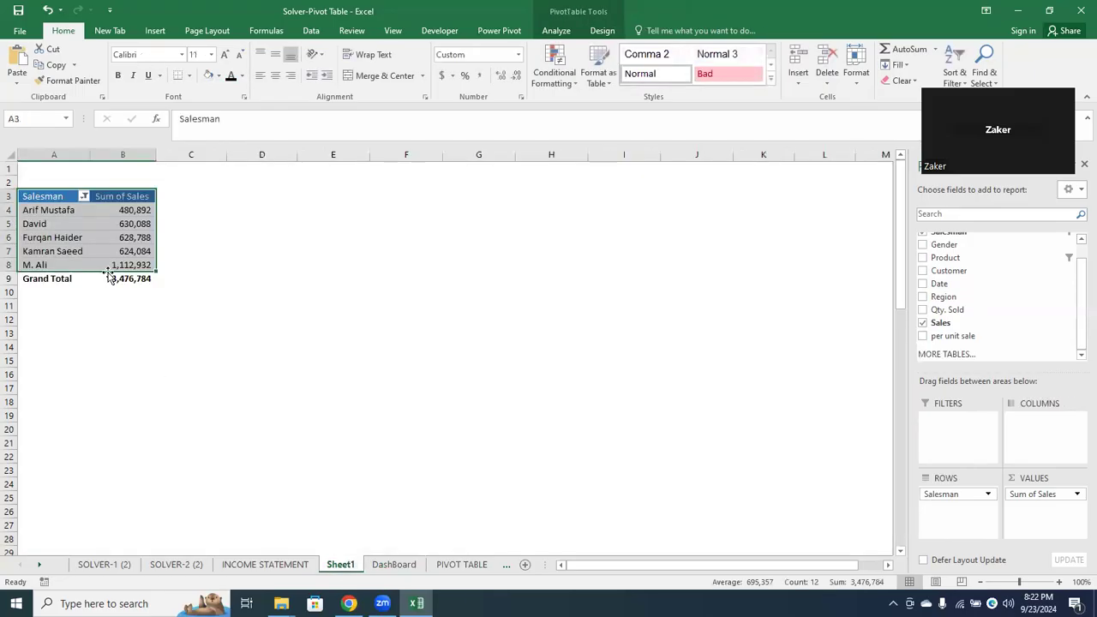
key("ctrl+c")
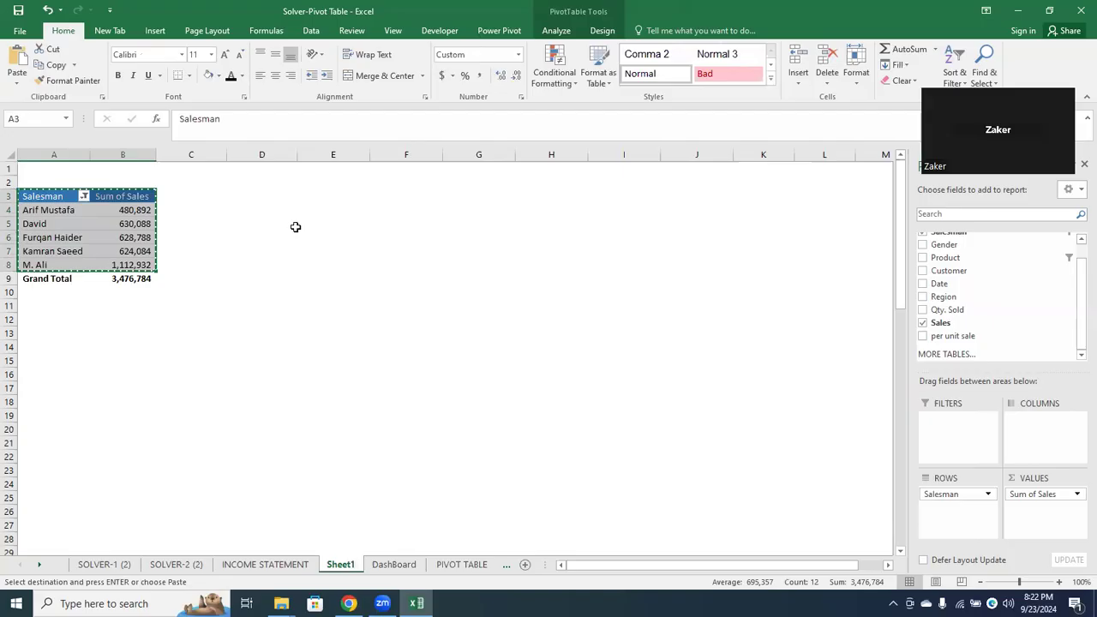
key("ctrl+v")
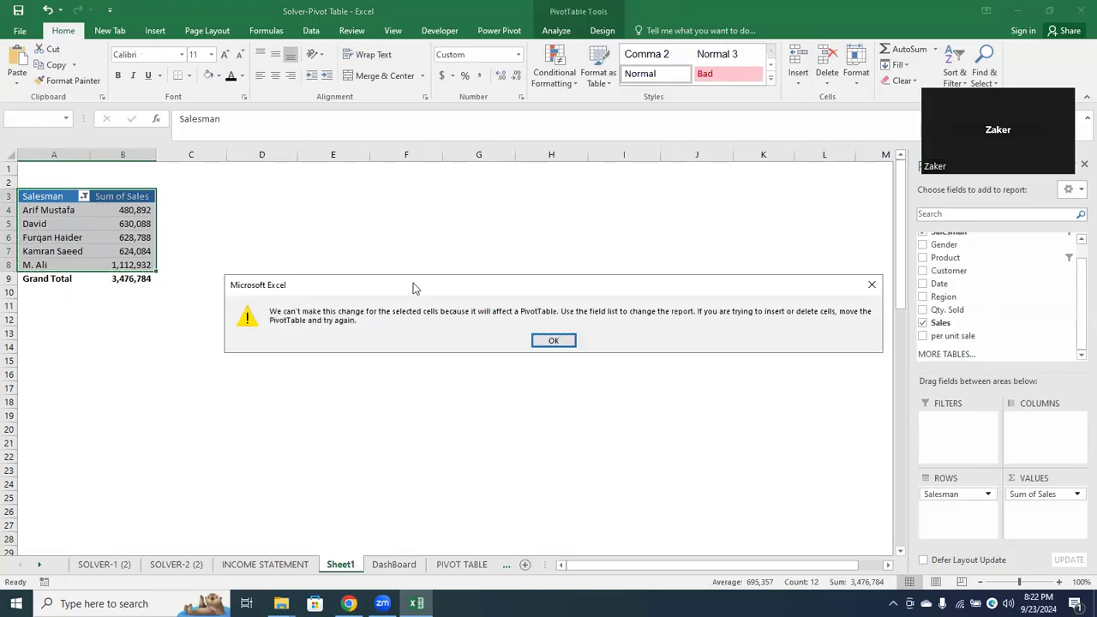
left_click(557, 340)
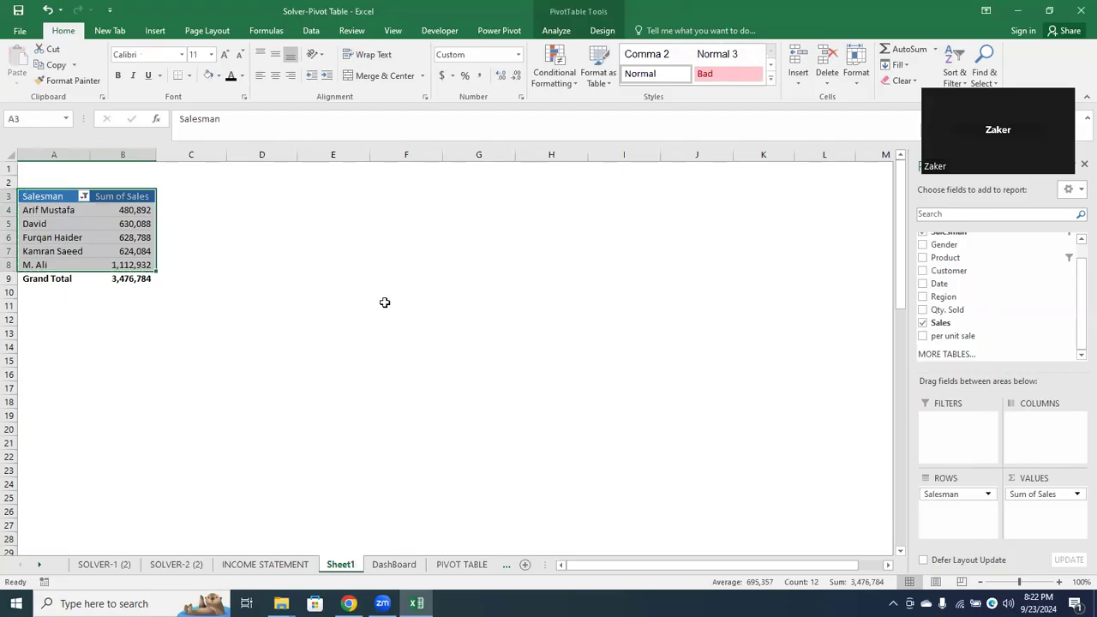
Copy pivot table cells A3:B8, without the Grand Total row, and paste them at E6
left_click(42, 199)
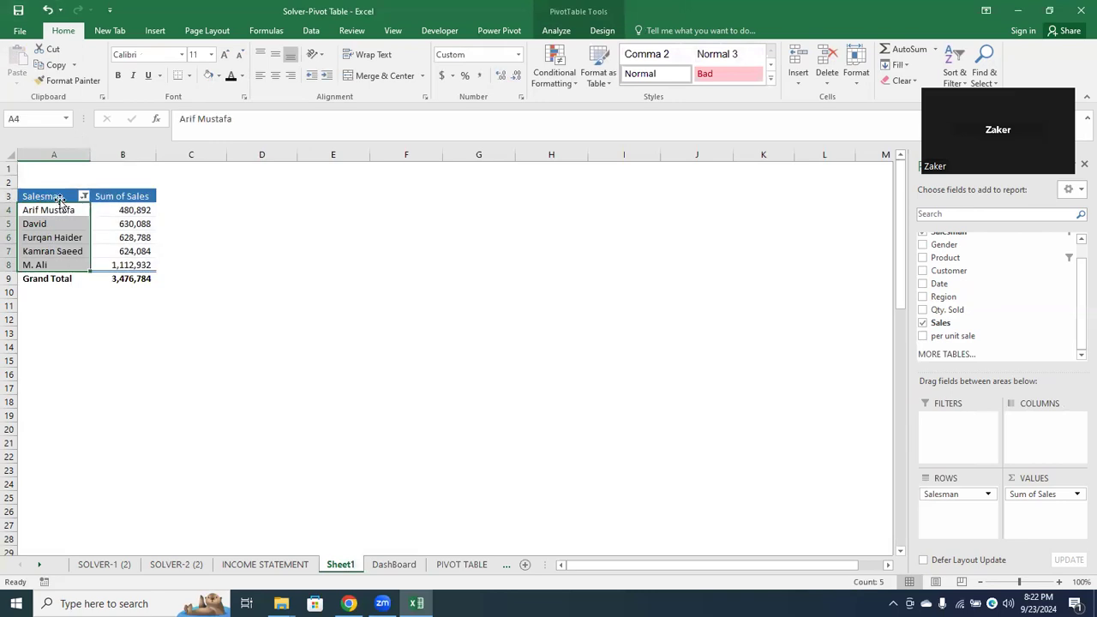
left_click_drag(60, 196, 136, 260)
key("ctrl+c")
left_click(303, 239)
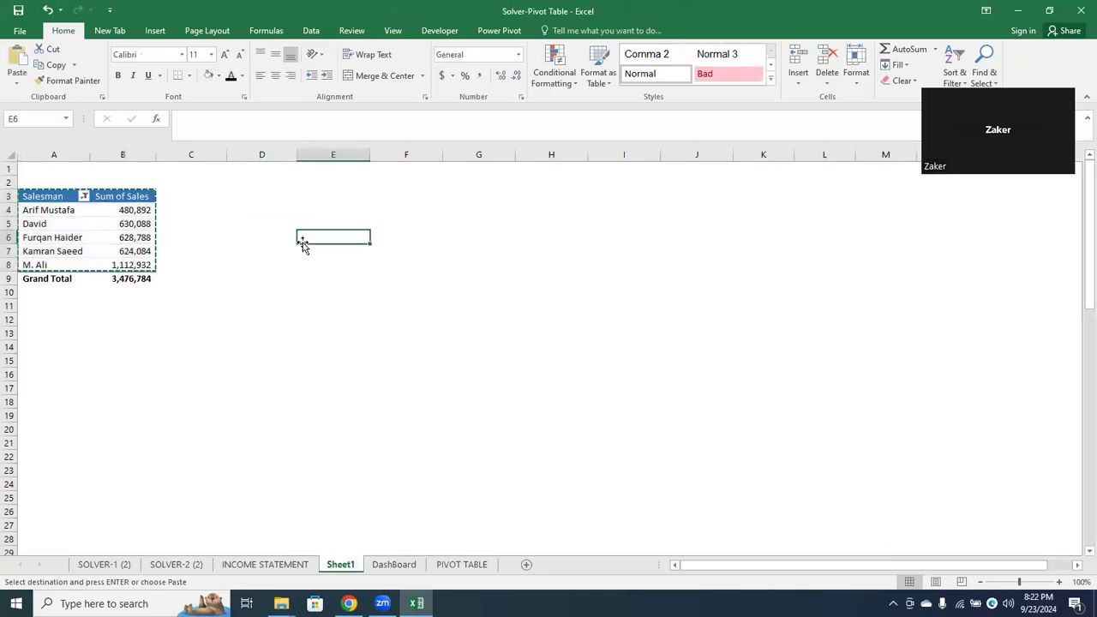
key("ctrl+v")
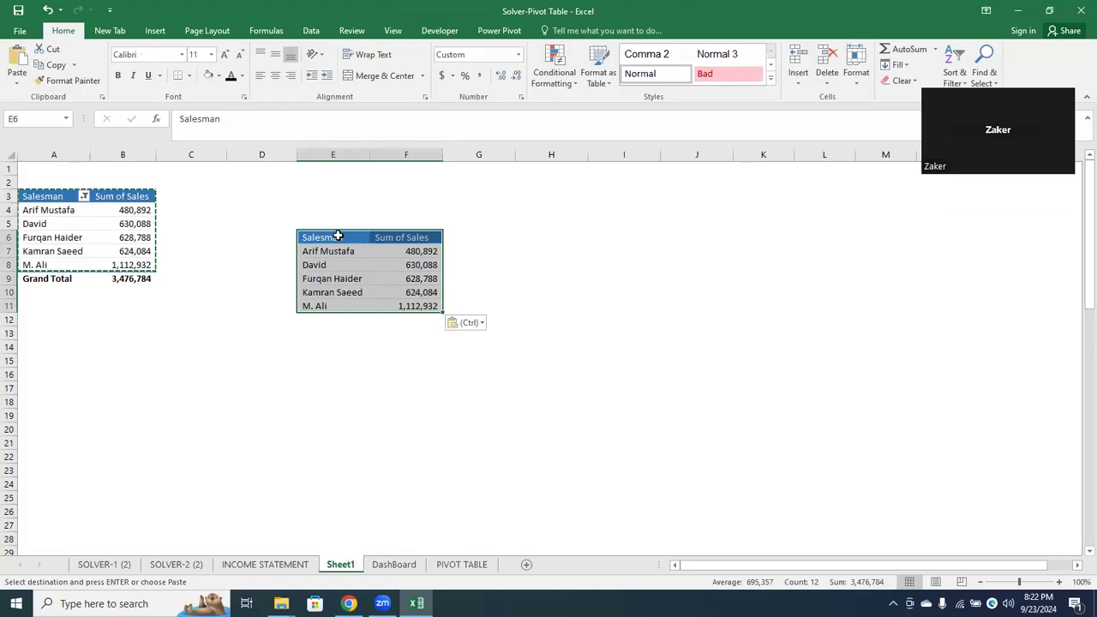
Examine the pasted header and value cells against the original pivot table, and cancel the copy mode
left_click_drag(338, 236, 299, 154)
left_click(322, 249)
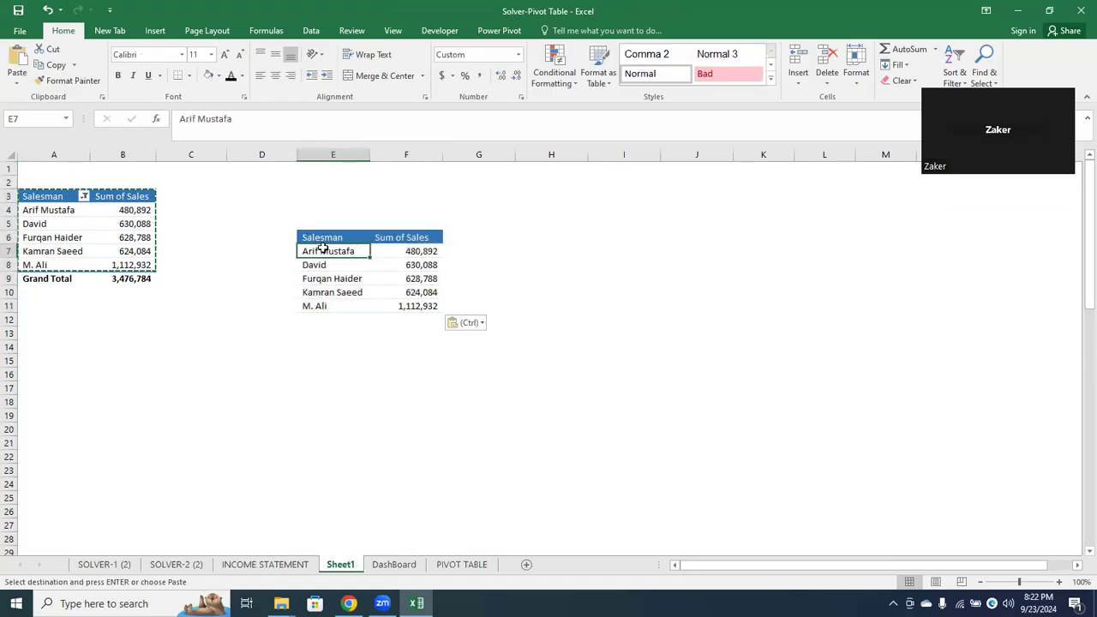
left_click(343, 235)
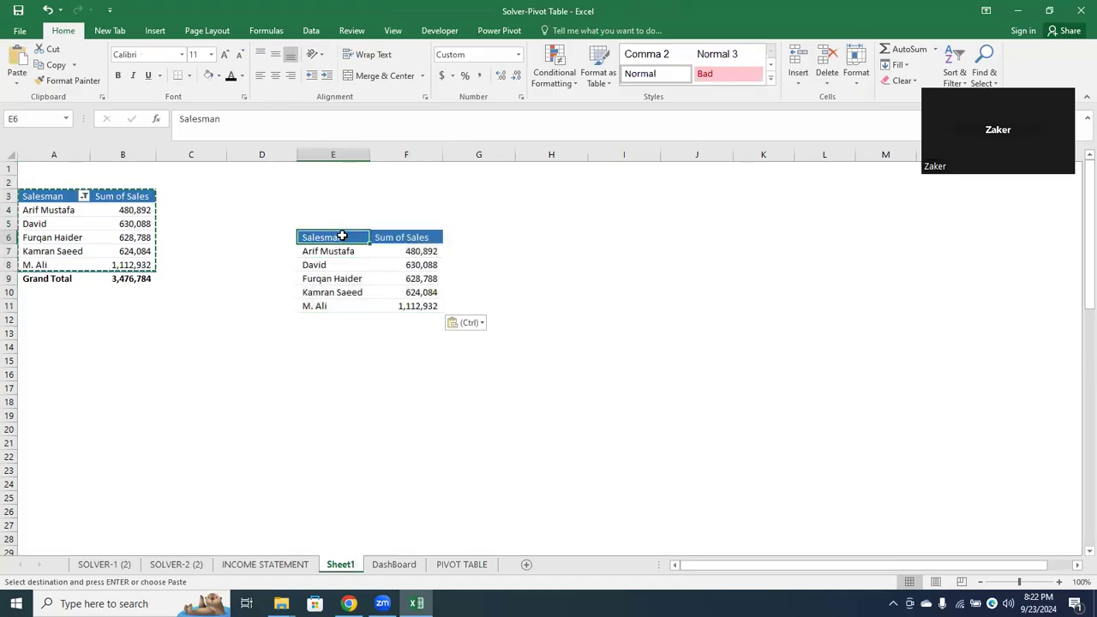
left_click(396, 254)
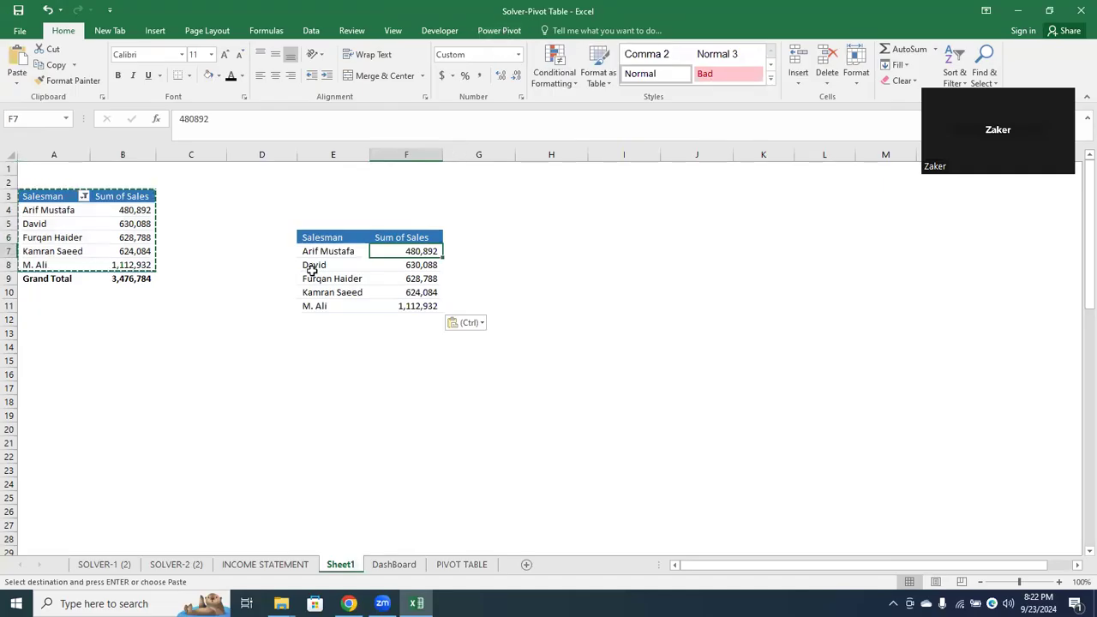
left_click(88, 239)
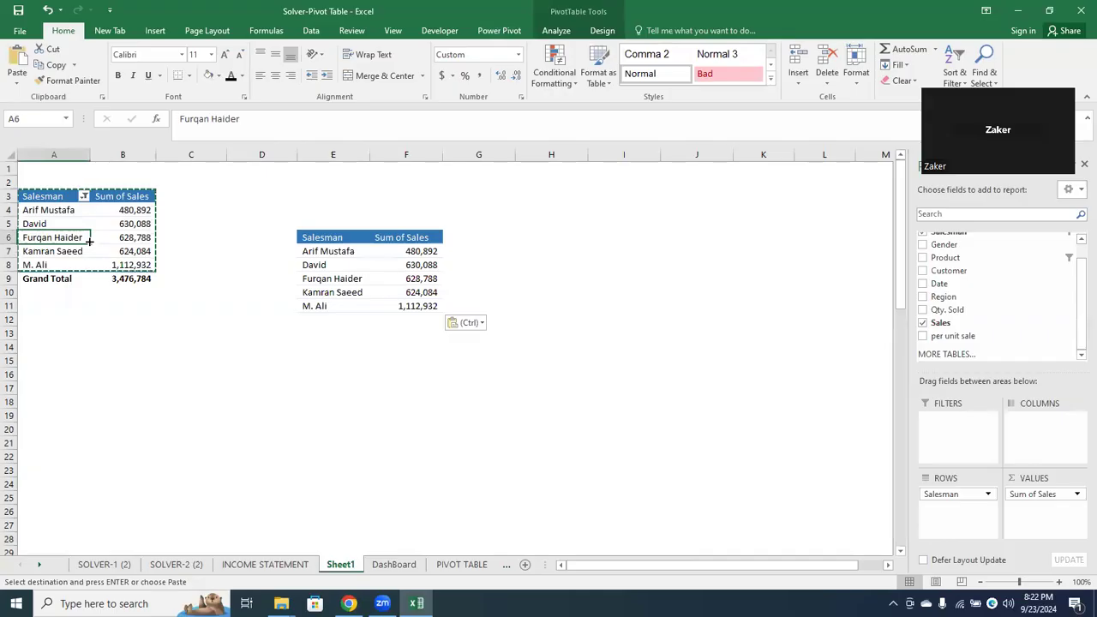
key("Escape")
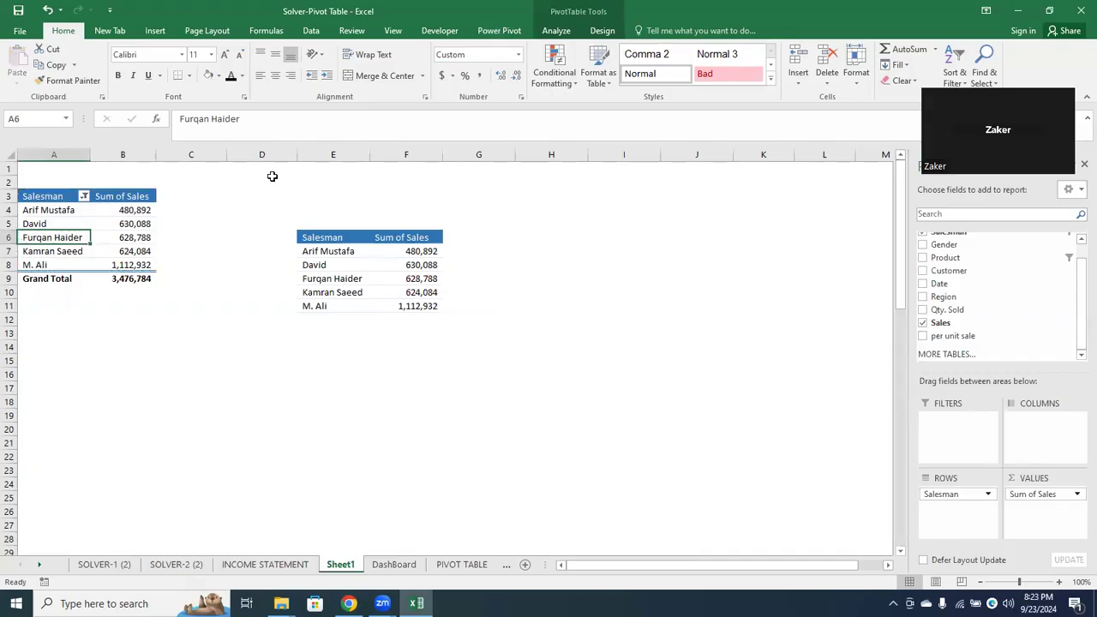
Delete the contents of the pasted copy in E6:G12 and remove its header fill
left_click(337, 239)
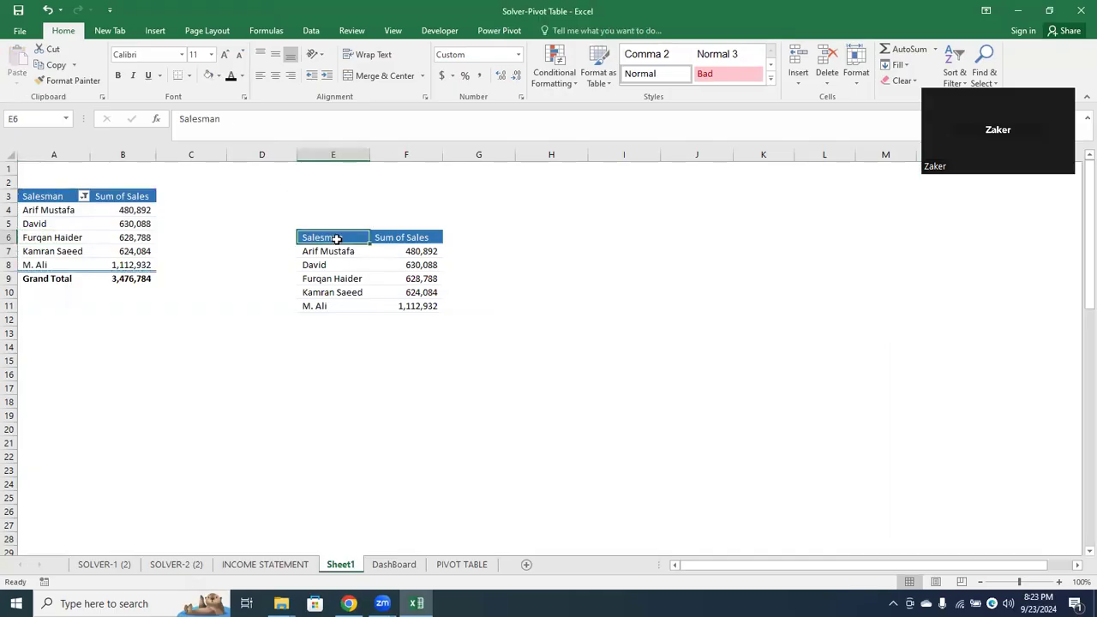
key("shift+Right")
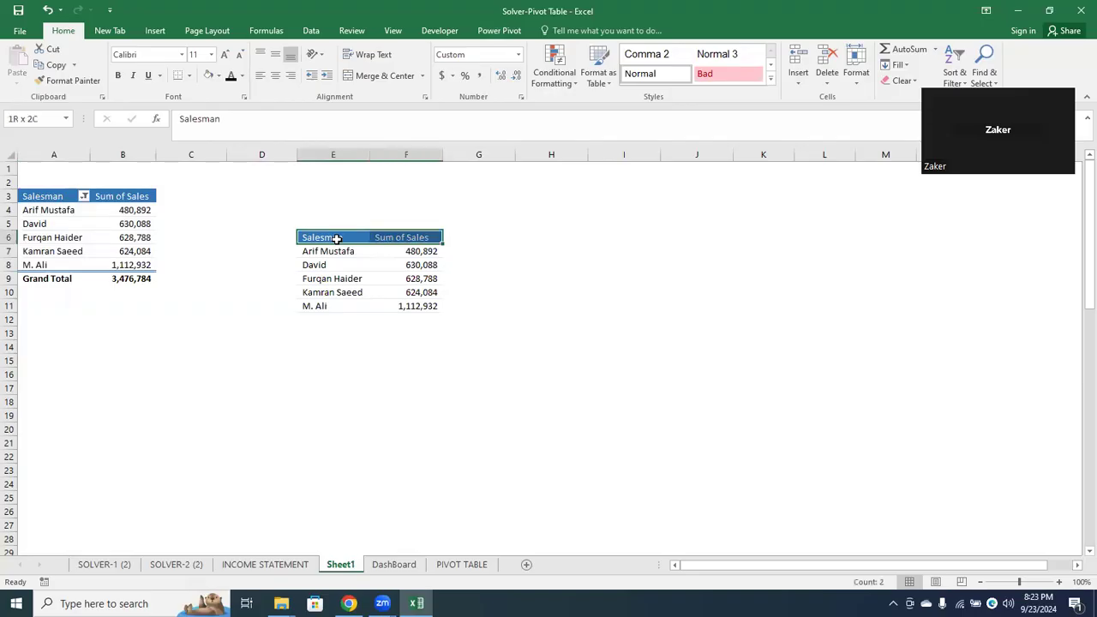
key("shift+Right")
key("shift+Down")
key("shift+Down")
key("shift+Down")
key("shift+Down")
key("shift+Down")
key("shift+Down")
key("Delete")
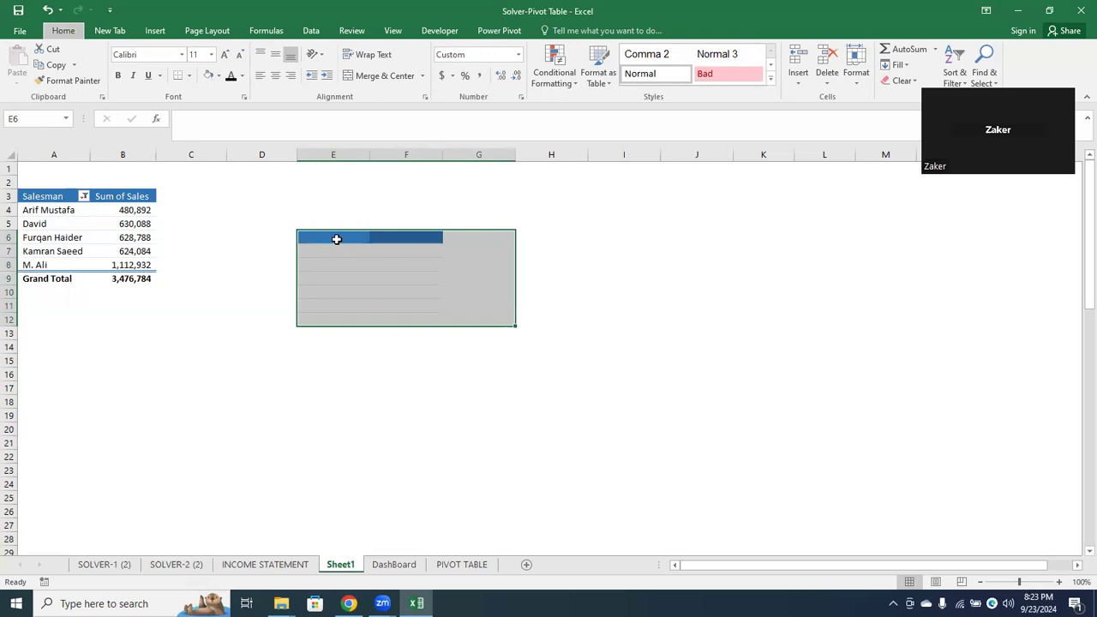
left_click(245, 220)
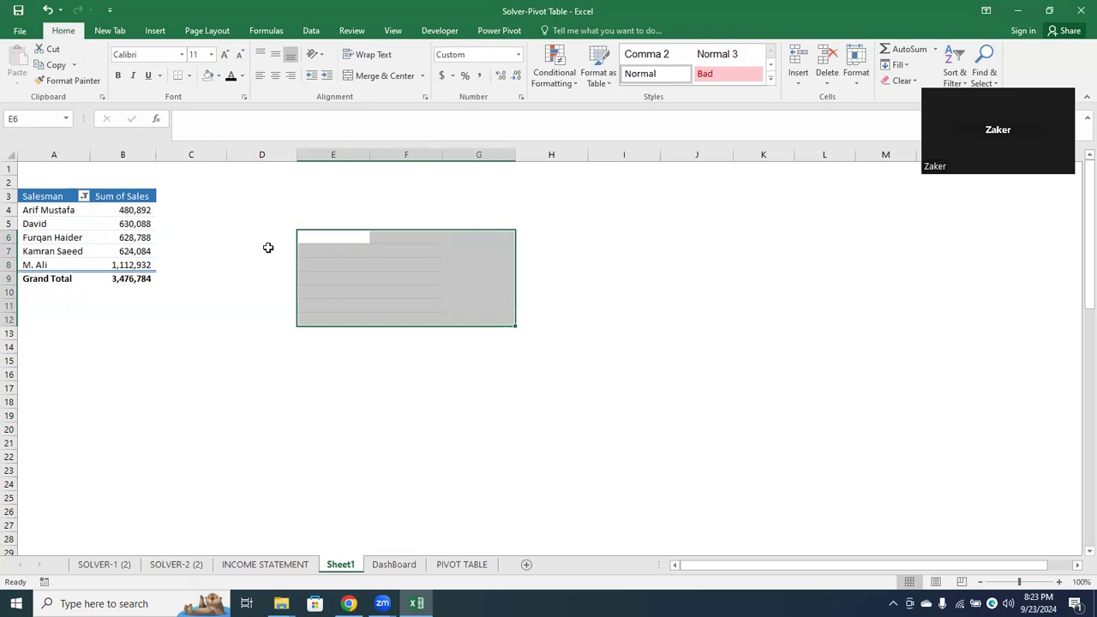
Copy the whole pivot table A3:B9, including the Grand Total row, and paste it at E5
left_click(39, 189)
left_click_drag(40, 190, 100, 278)
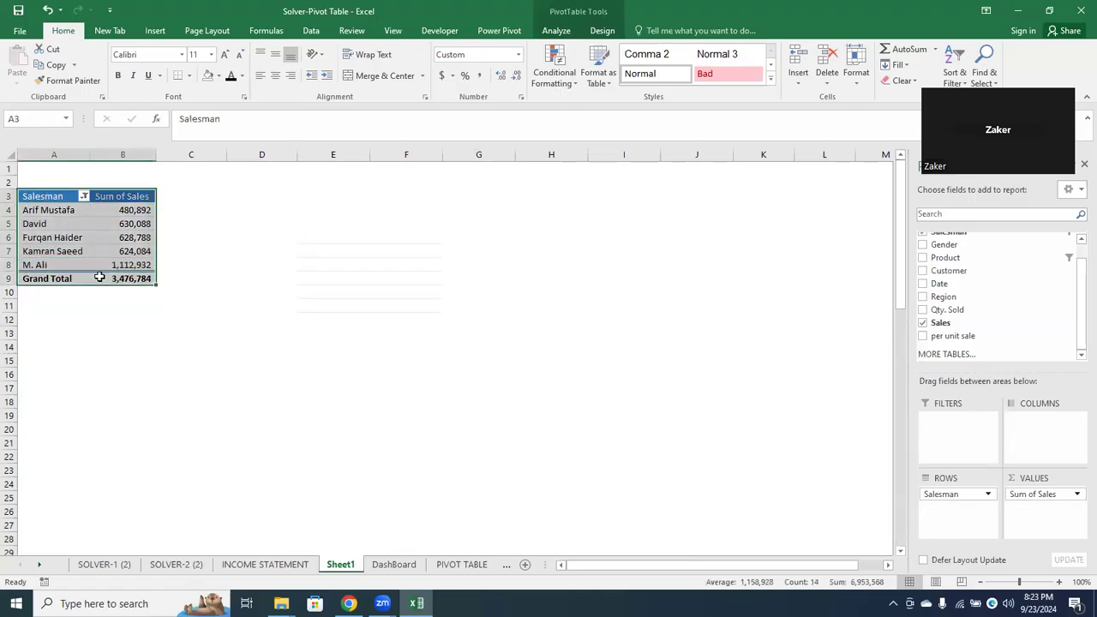
right_click(124, 245)
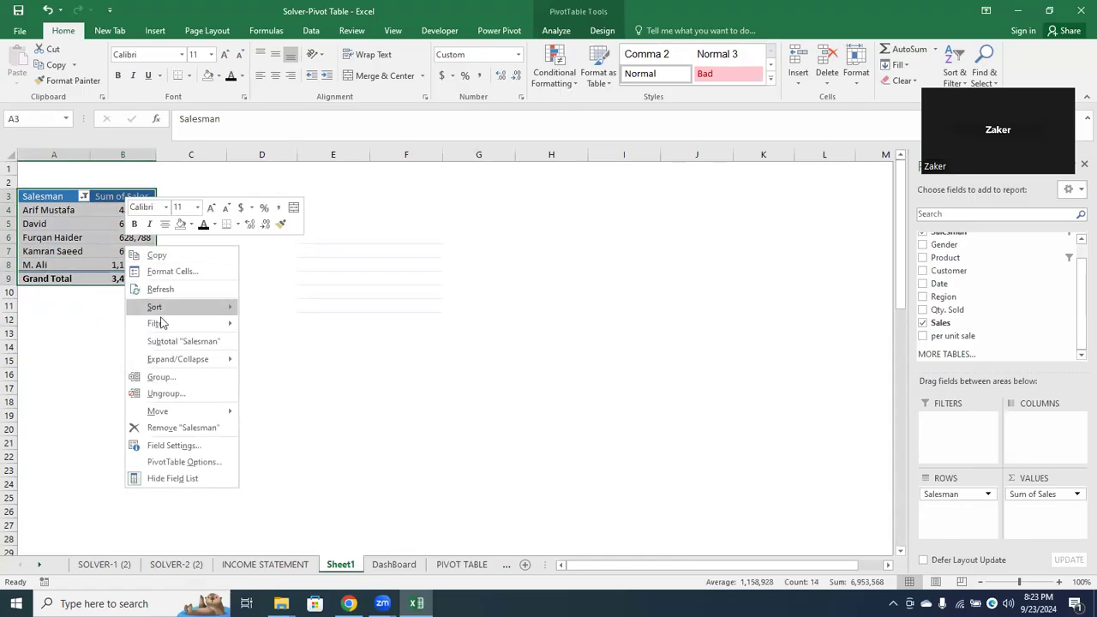
left_click(157, 255)
left_click(371, 215)
key("Left")
key("Left")
key("Left")
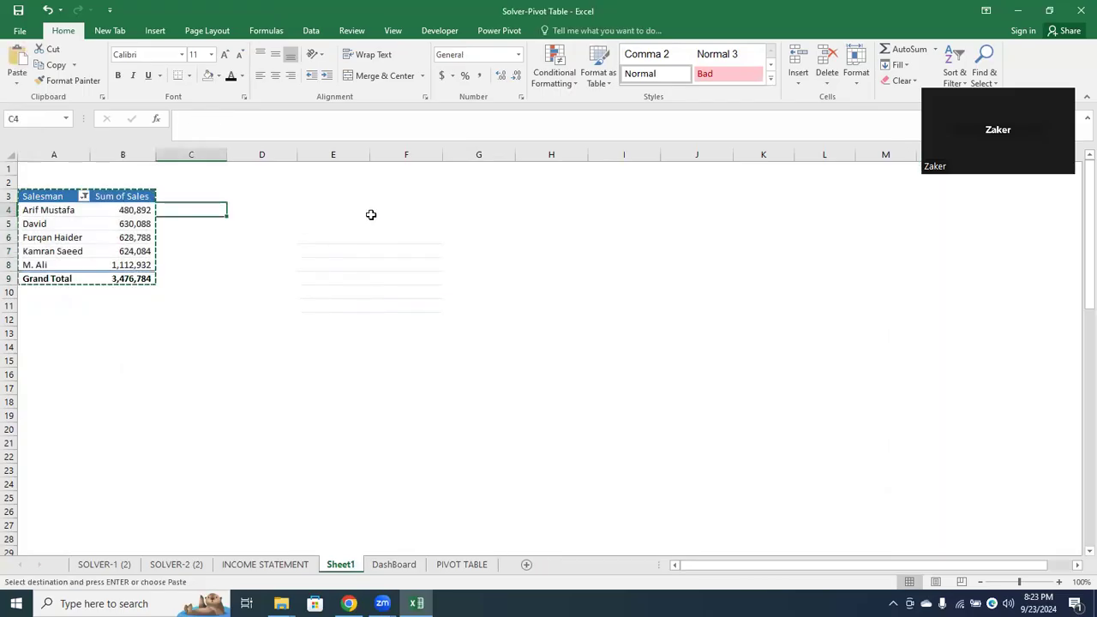
left_click(350, 221)
key("ctrl+v")
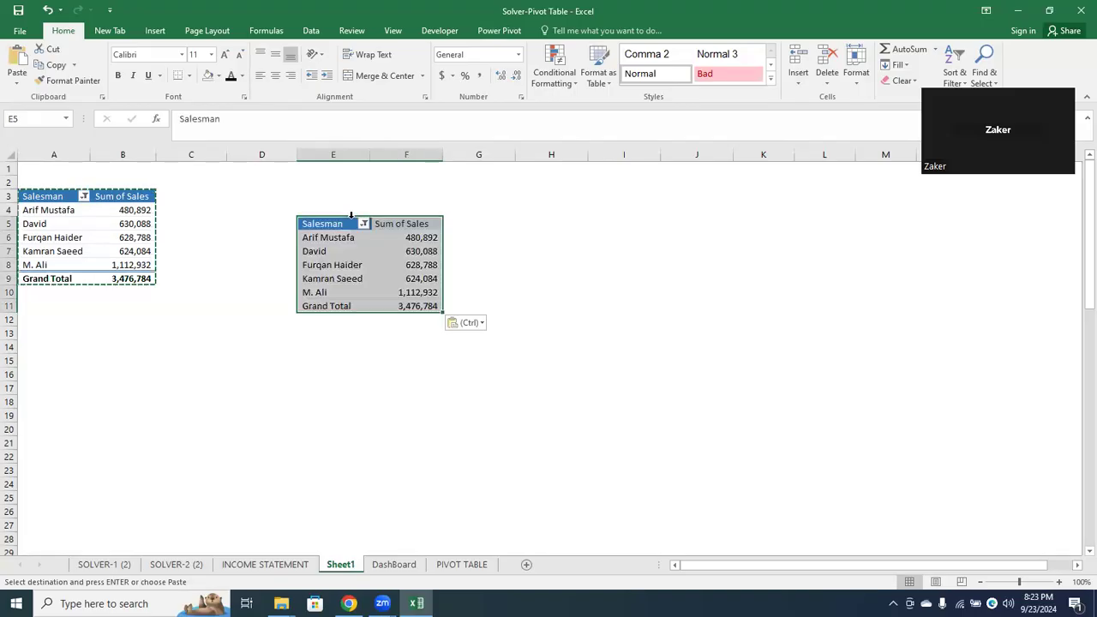
Replace Salesman with Product as the row field of the copied pivot table and clear the Product filter
left_click(348, 259)
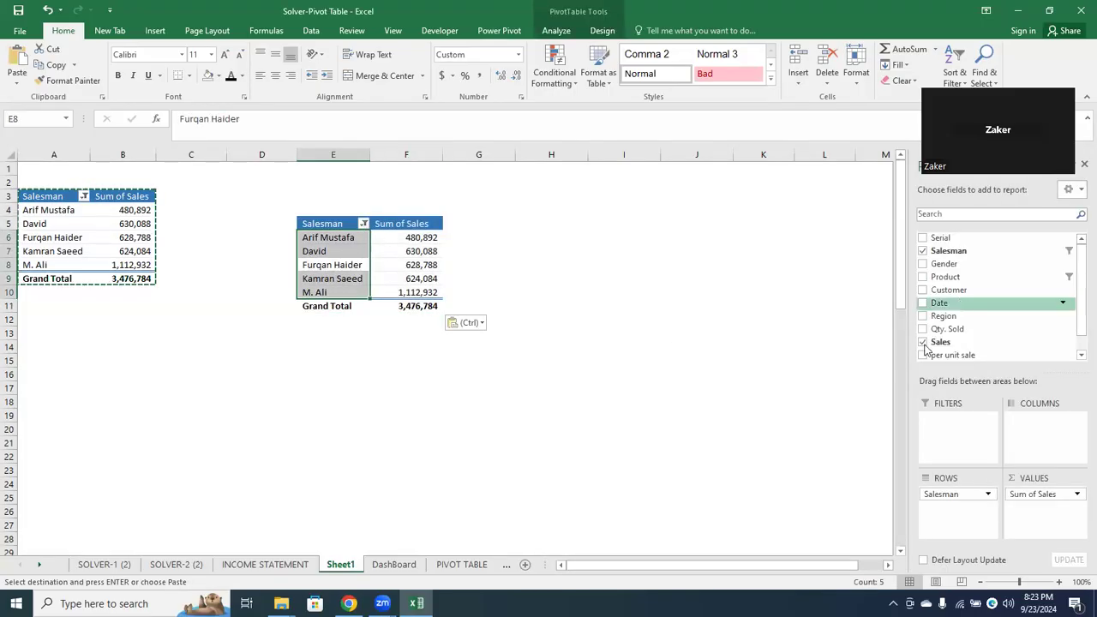
left_click_drag(925, 344, 695, 396)
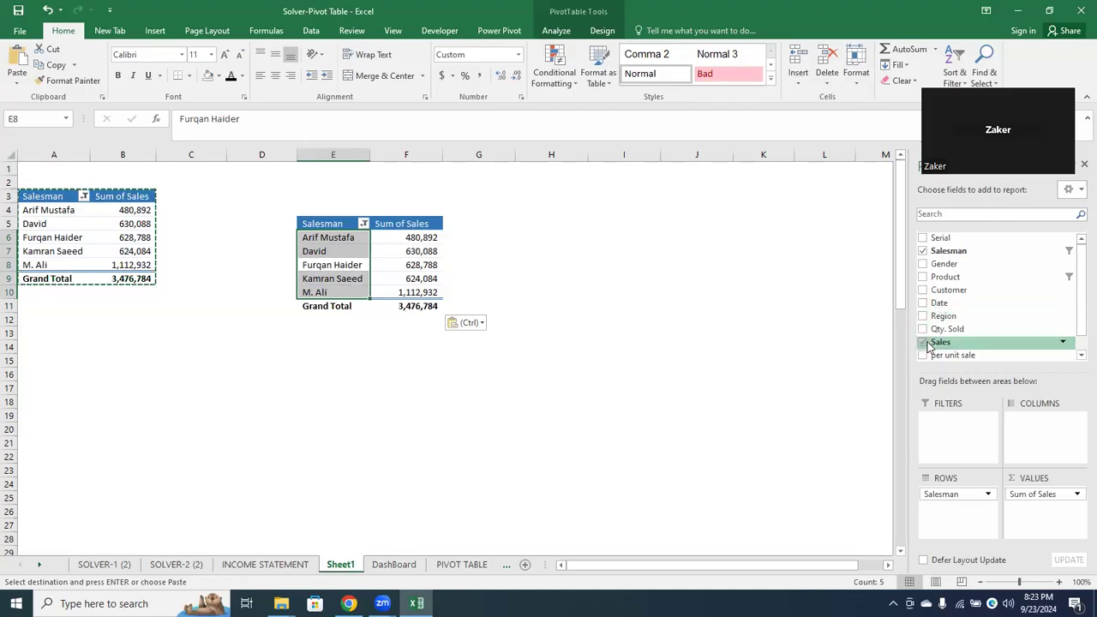
left_click(922, 251)
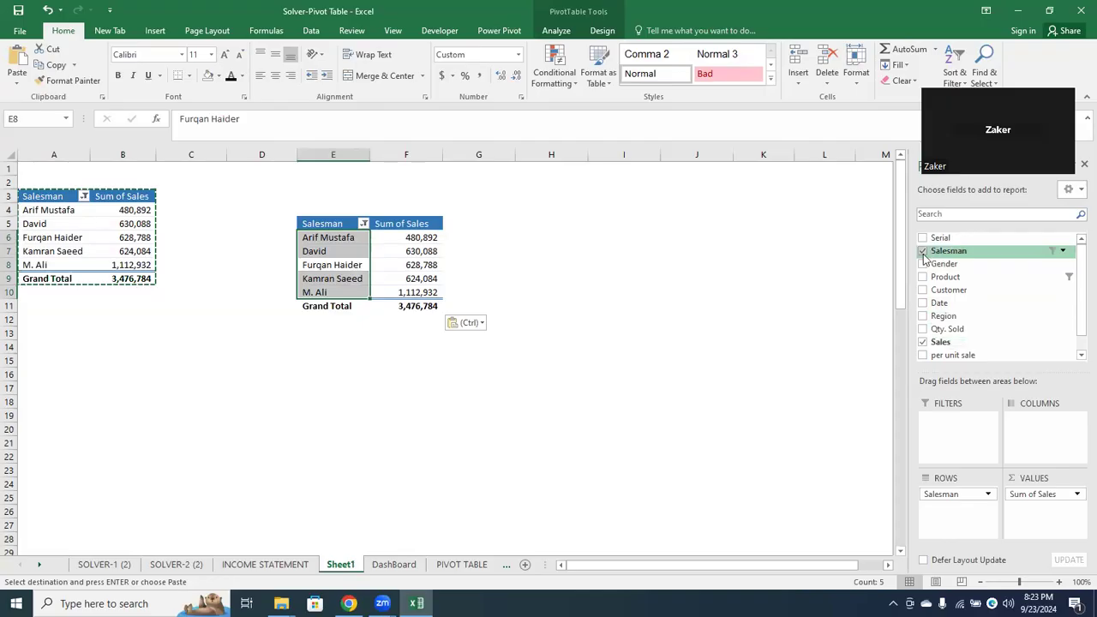
left_click(923, 276)
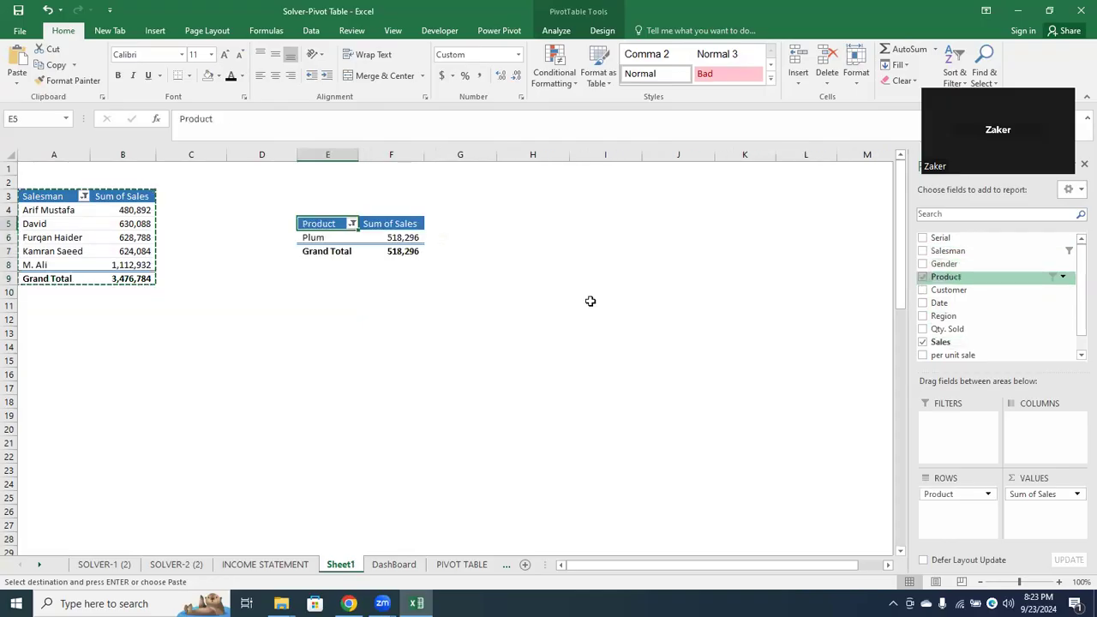
left_click(351, 226)
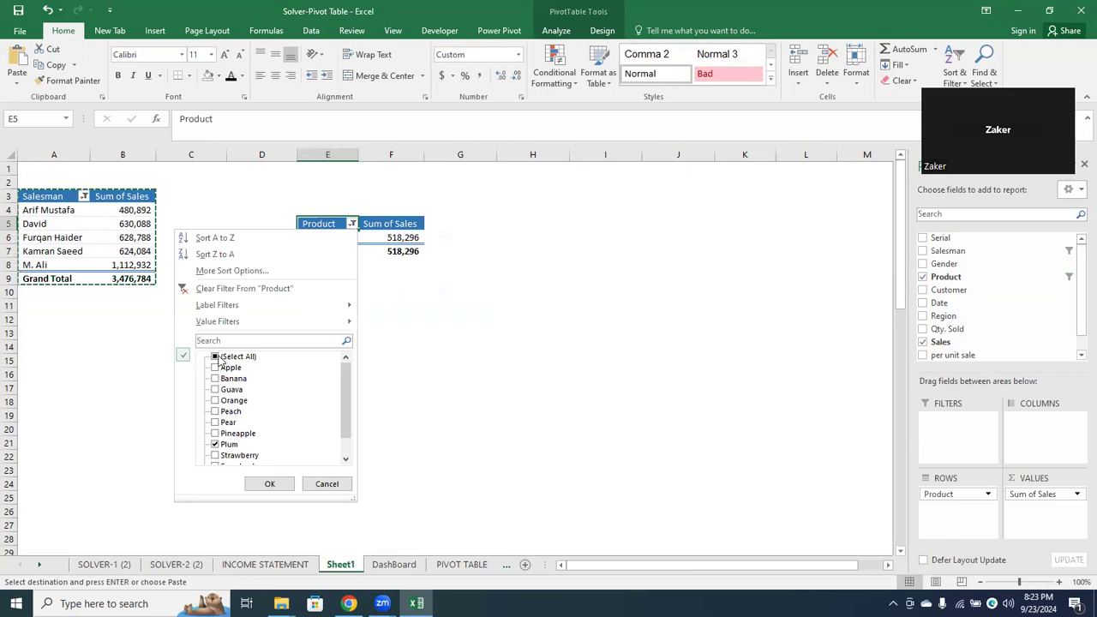
left_click(246, 288)
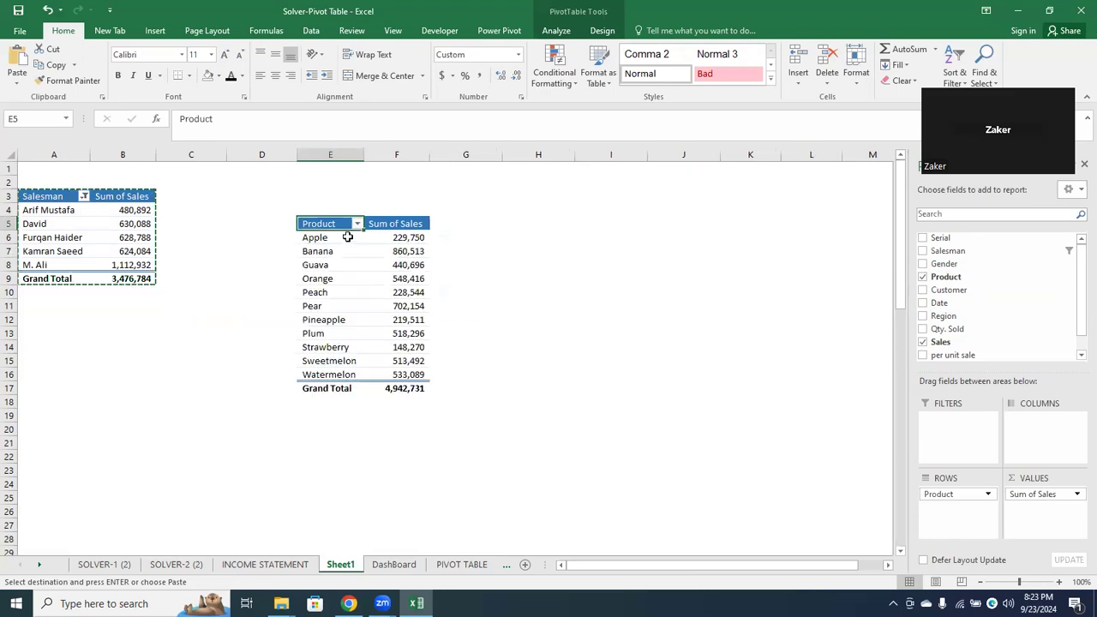
Filter the Product pivot table to its top 5 items by Sum of Sales
left_click(359, 226)
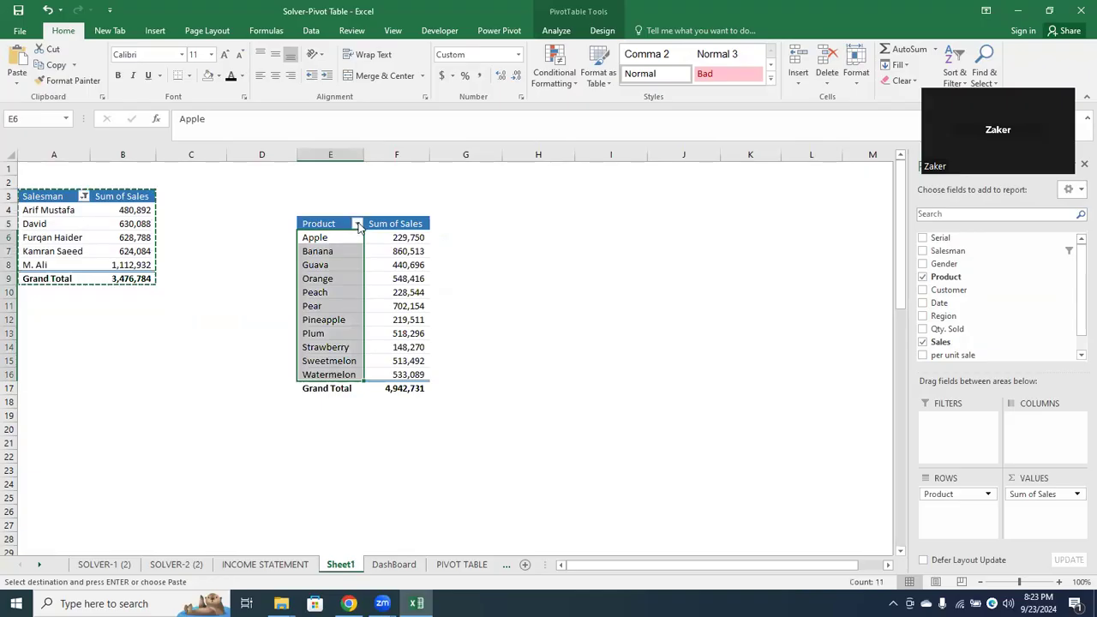
left_click(357, 225)
mouse_move(335, 322)
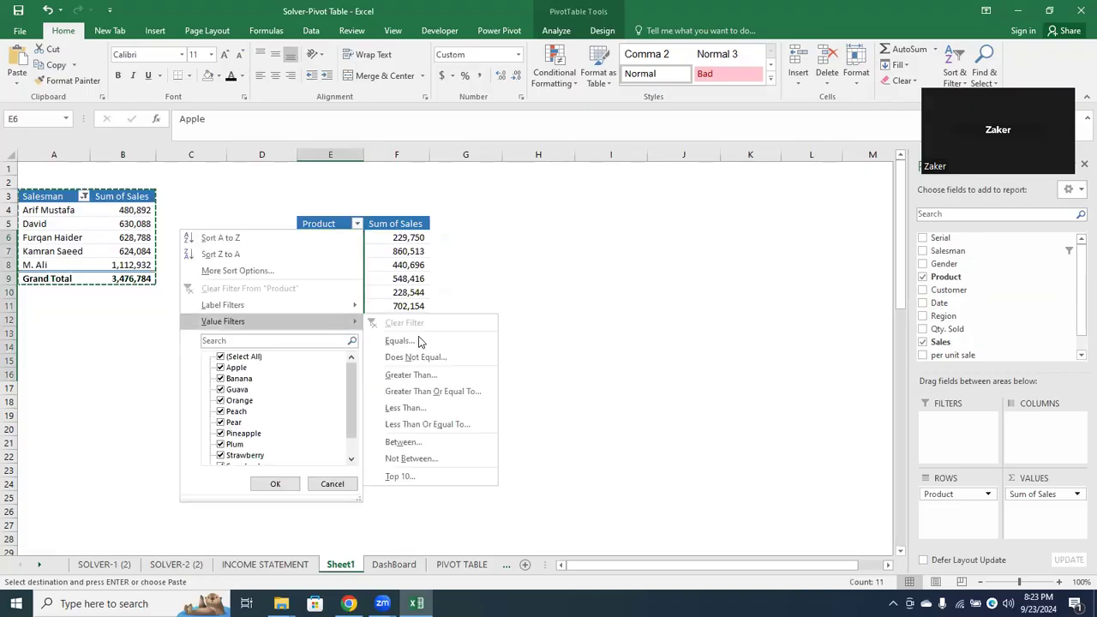
left_click(405, 477)
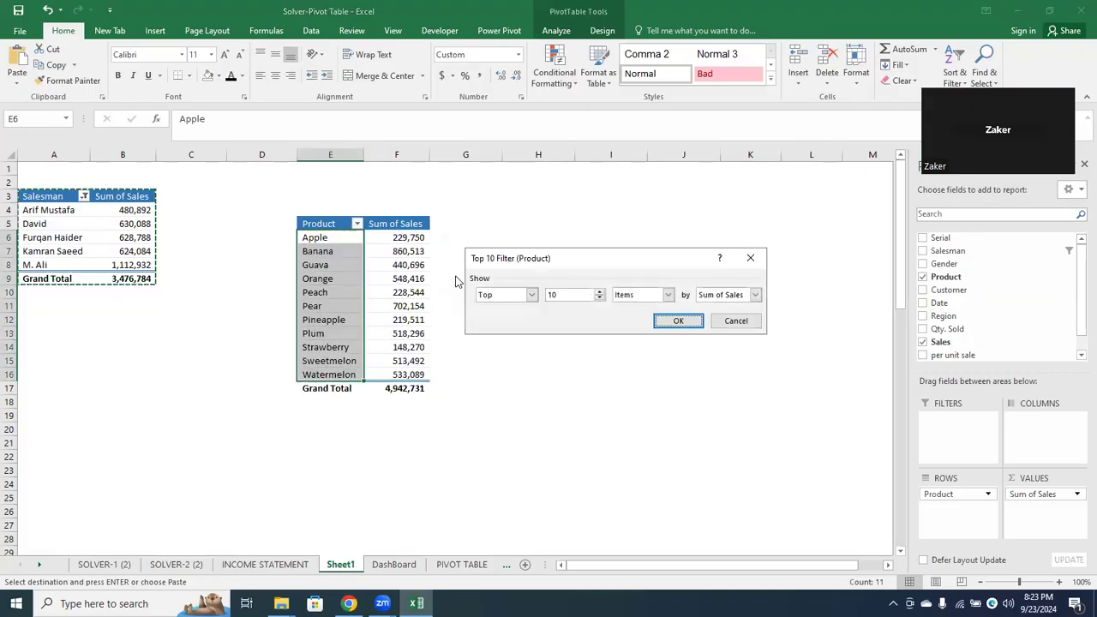
left_click_drag(569, 291, 530, 287)
left_click(678, 322)
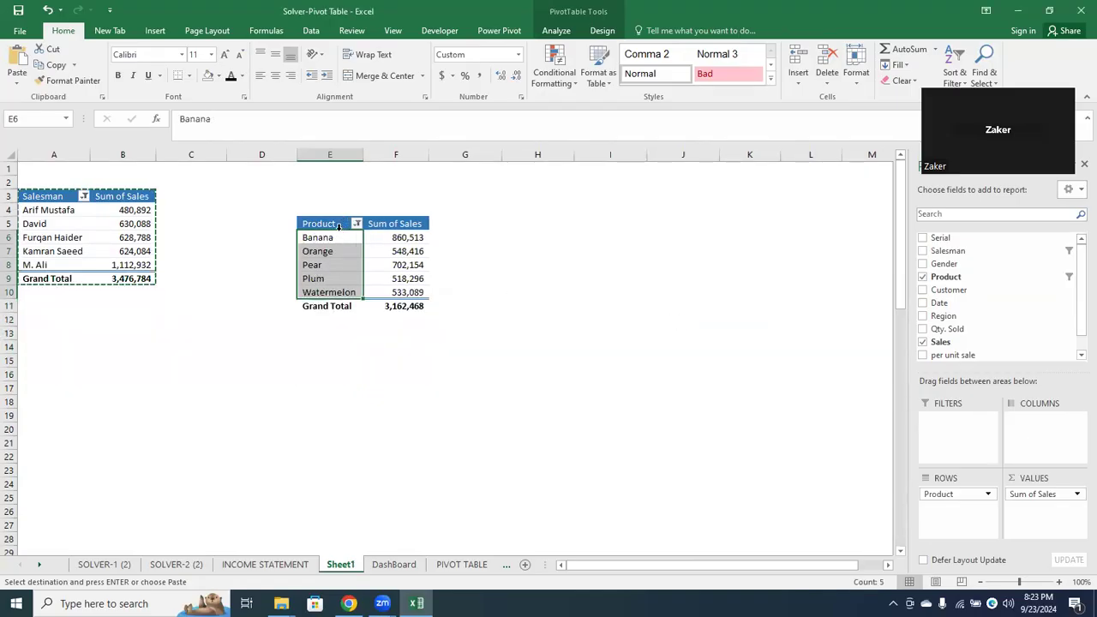
Insert a pie chart from the product pivot table E5:F10 and place it beside the table
left_click_drag(340, 224, 413, 292)
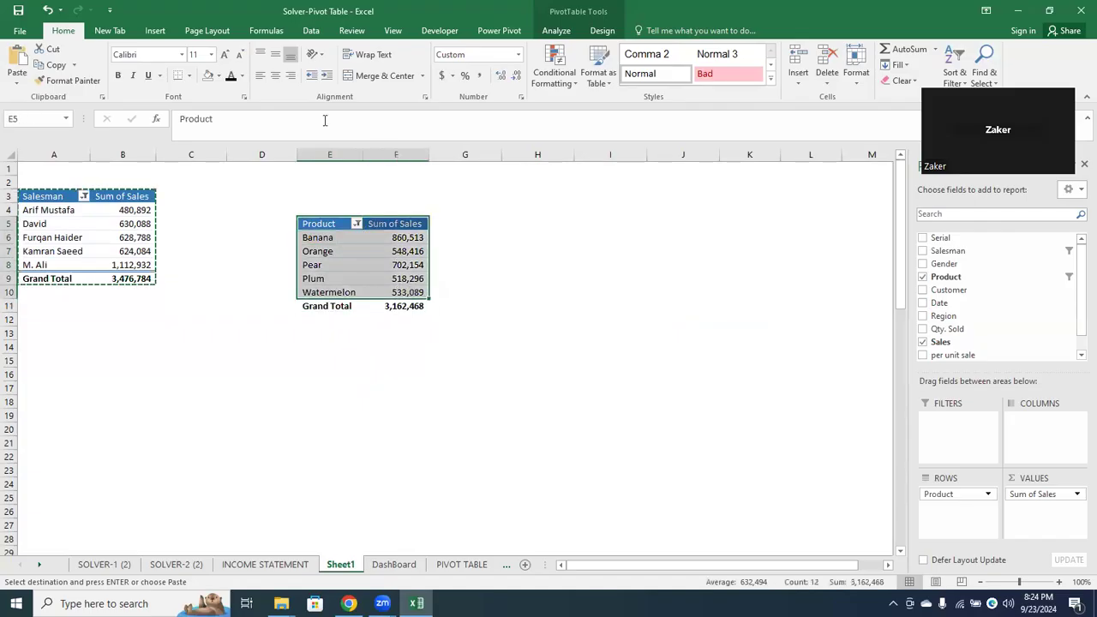
left_click(155, 31)
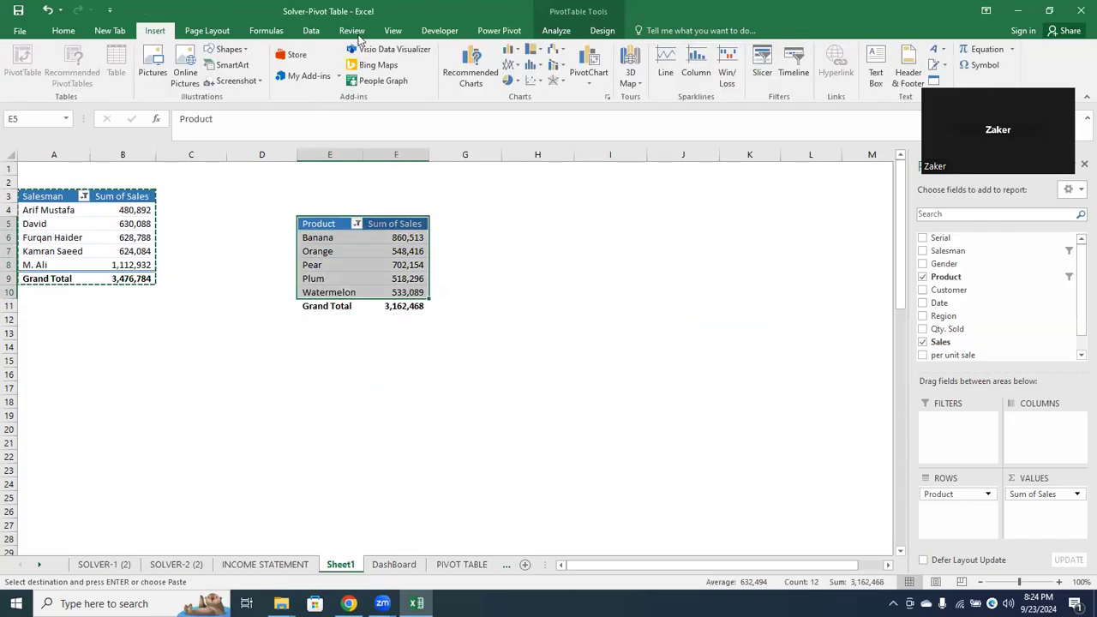
left_click(462, 72)
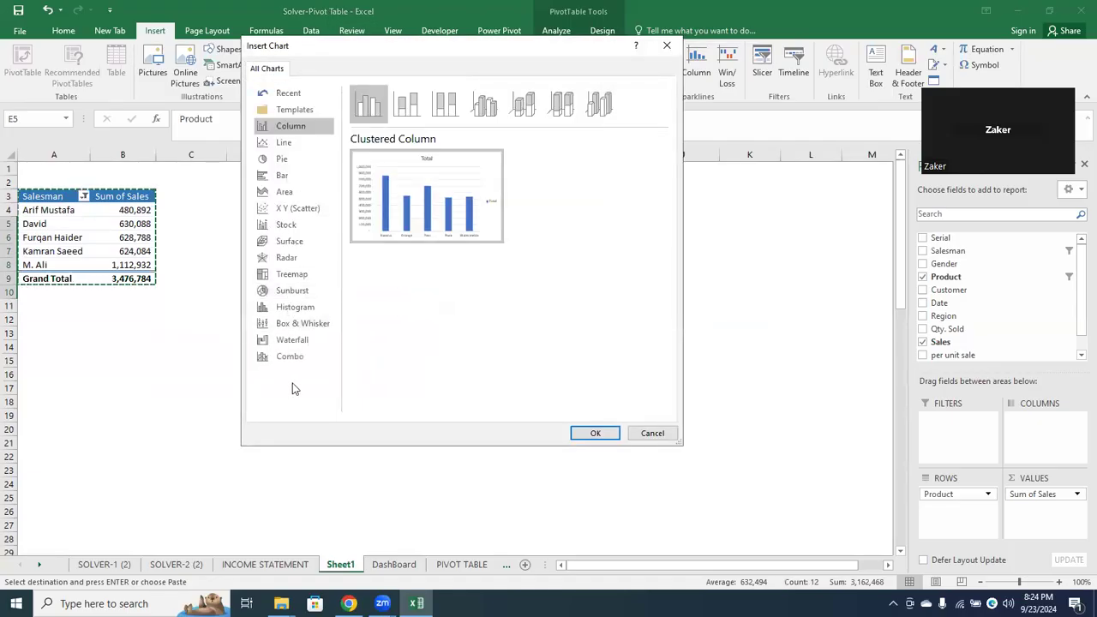
left_click(303, 162)
mouse_move(414, 186)
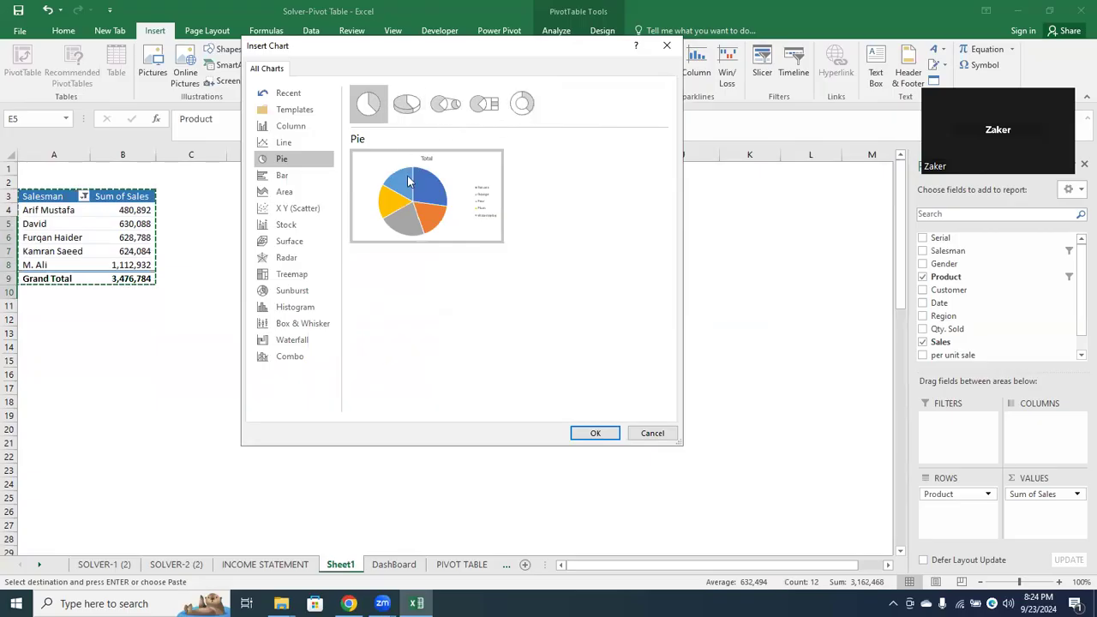
left_click(593, 434)
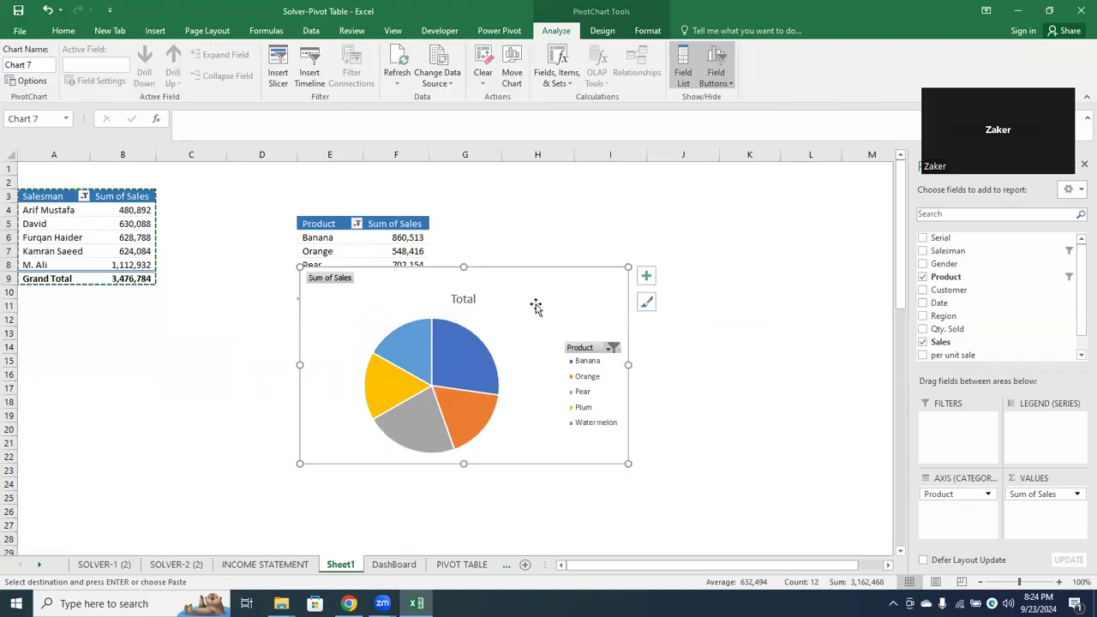
left_click_drag(536, 304, 656, 271)
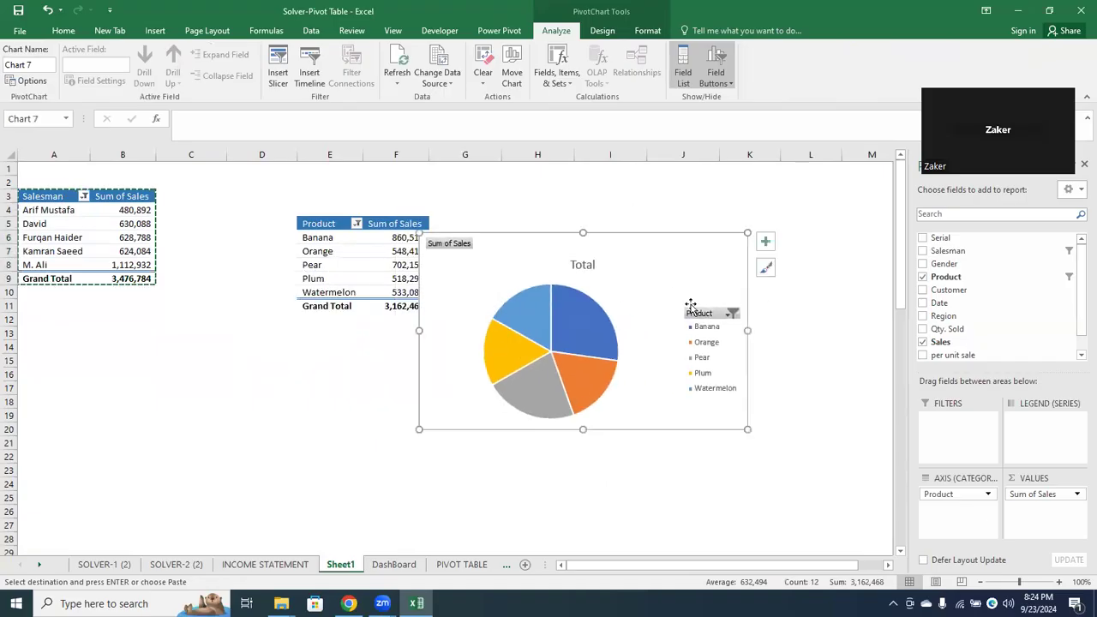
Remove the pie chart's legend and add data labels in the Outside End position
left_click(765, 244)
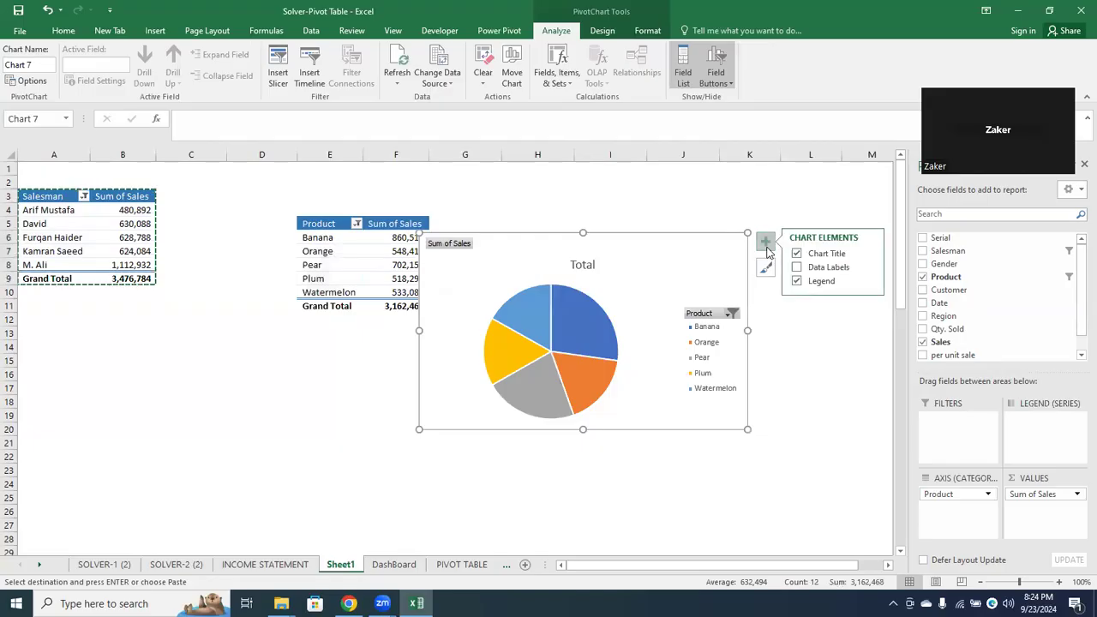
left_click(797, 282)
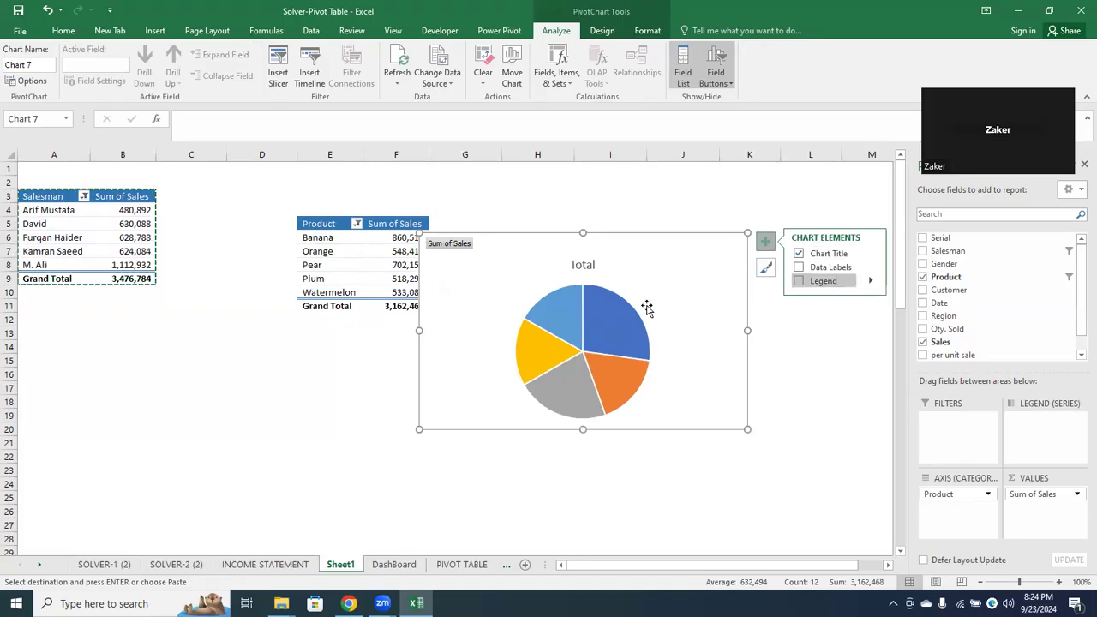
left_click(798, 266)
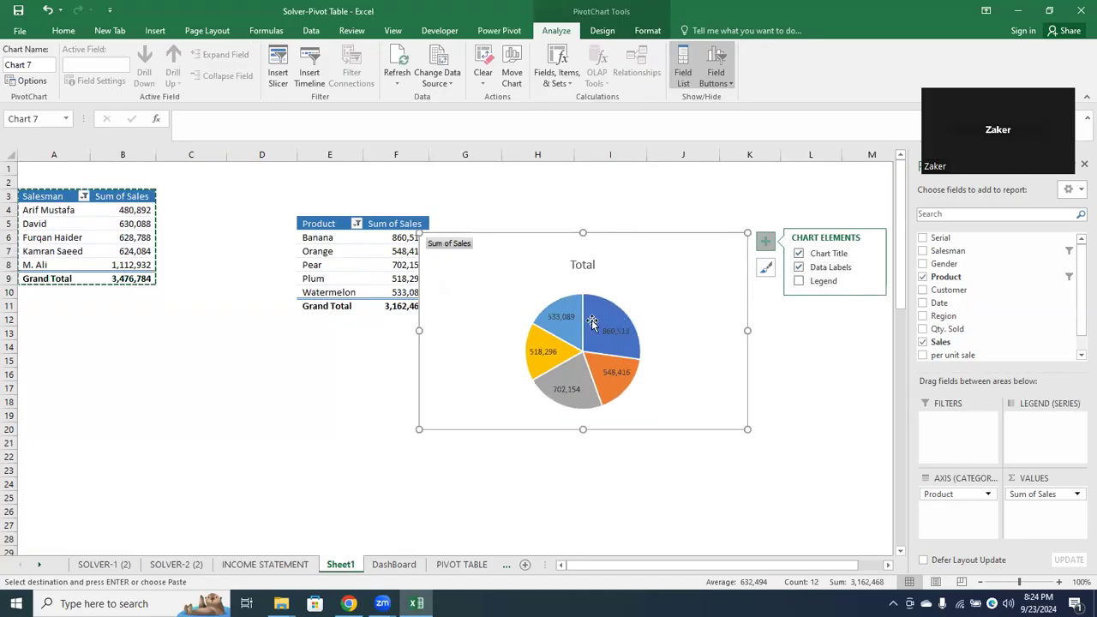
left_click(870, 267)
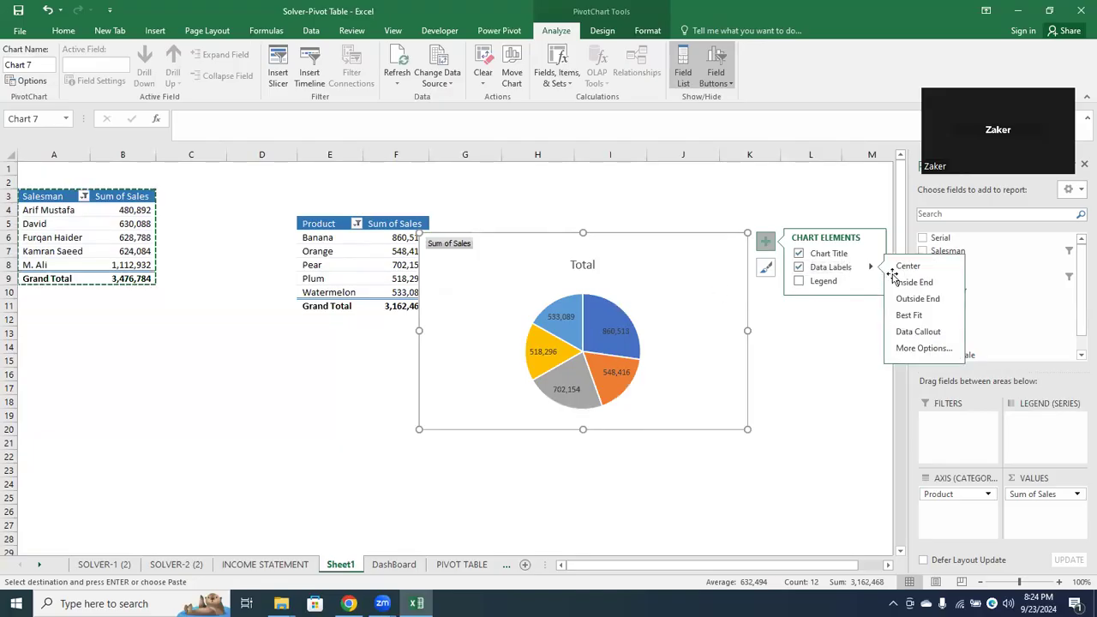
left_click(909, 298)
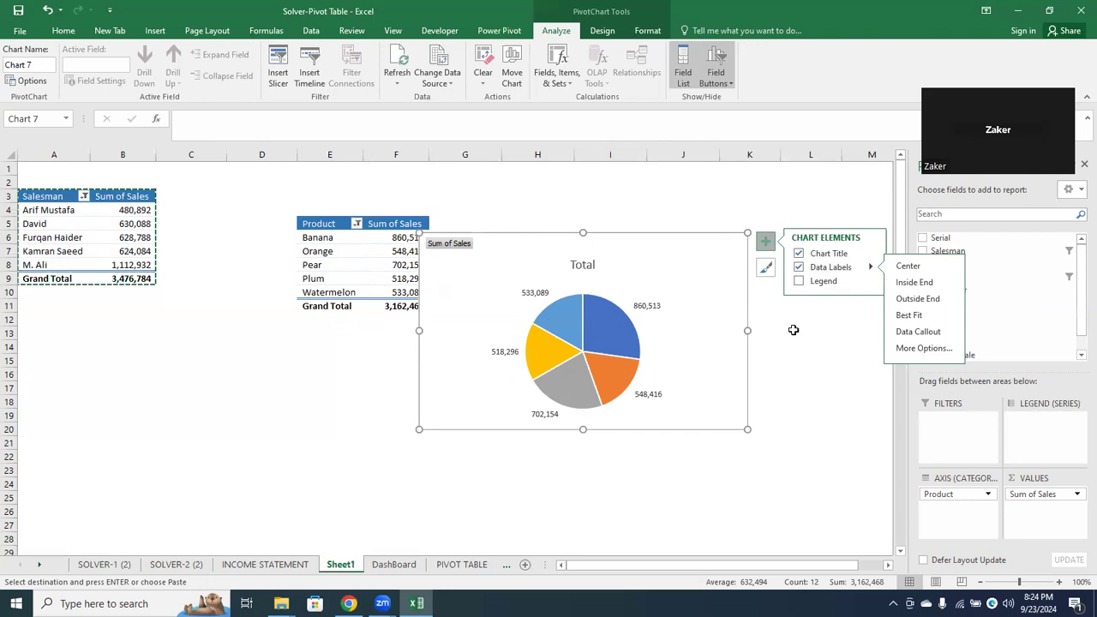
Format the pie chart's data labels to contain category name and percentage, without values or leader lines
left_click(527, 288)
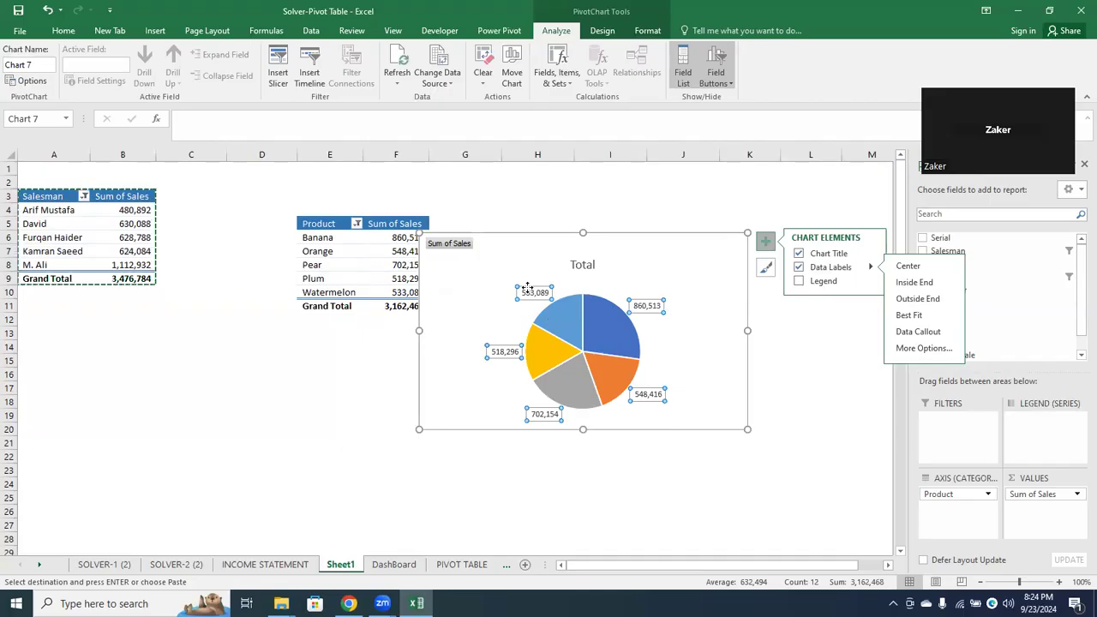
right_click(528, 293)
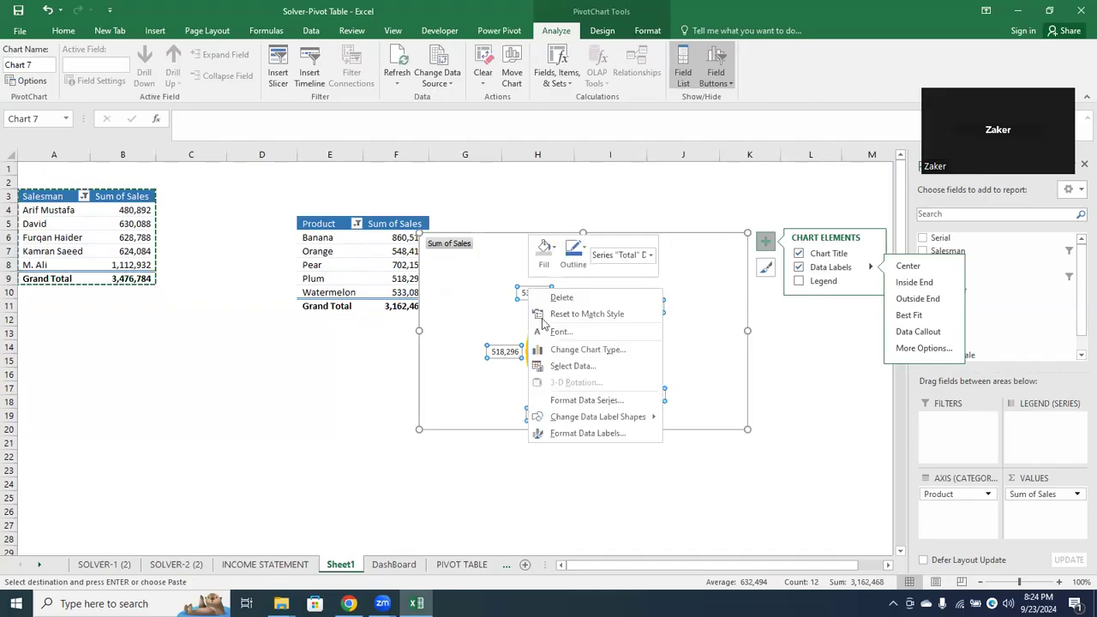
left_click(590, 435)
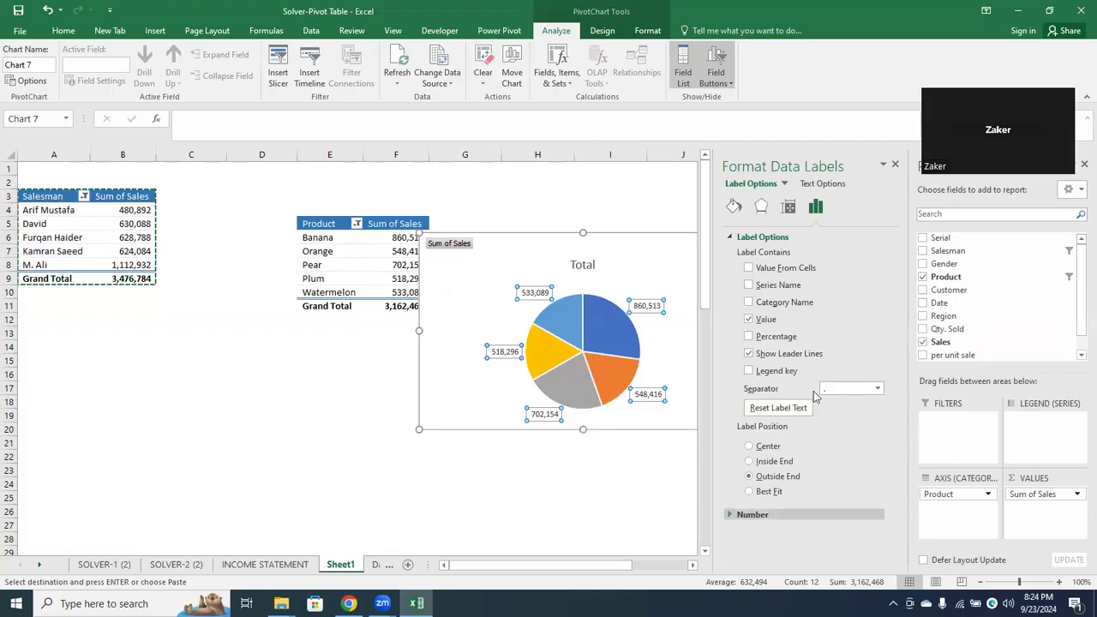
left_click(748, 320)
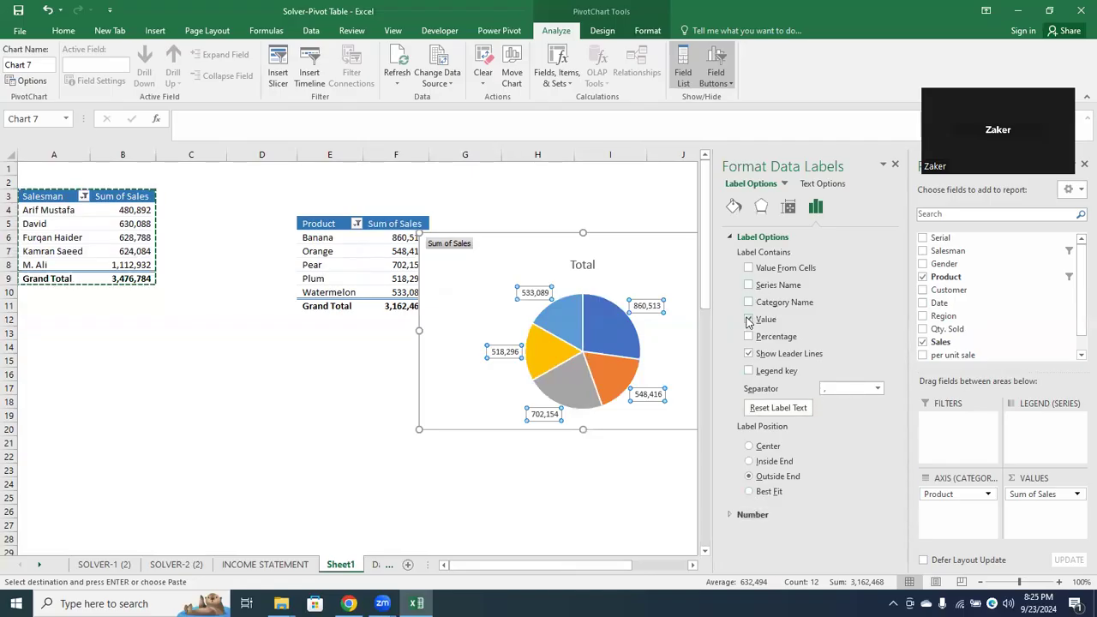
left_click(748, 320)
left_click(749, 354)
left_click(748, 303)
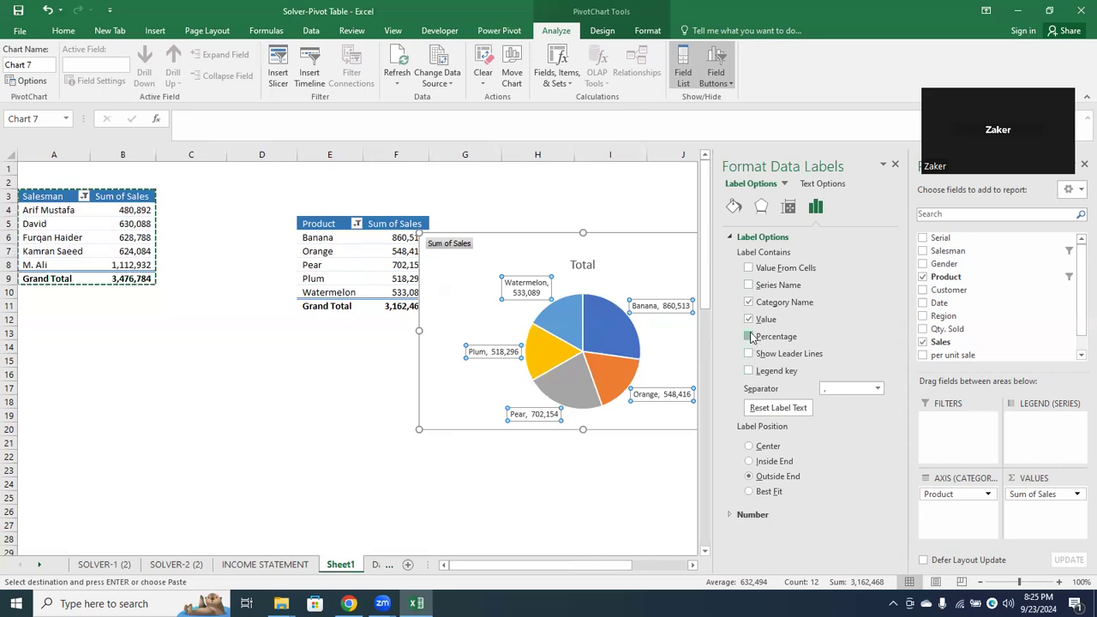
left_click(749, 337)
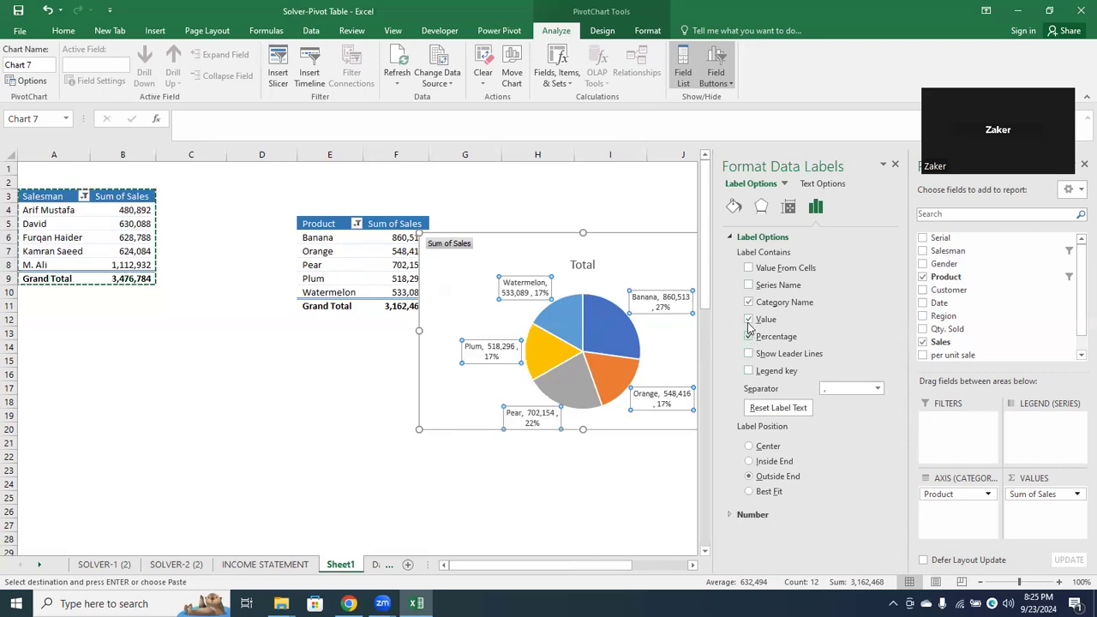
left_click(750, 320)
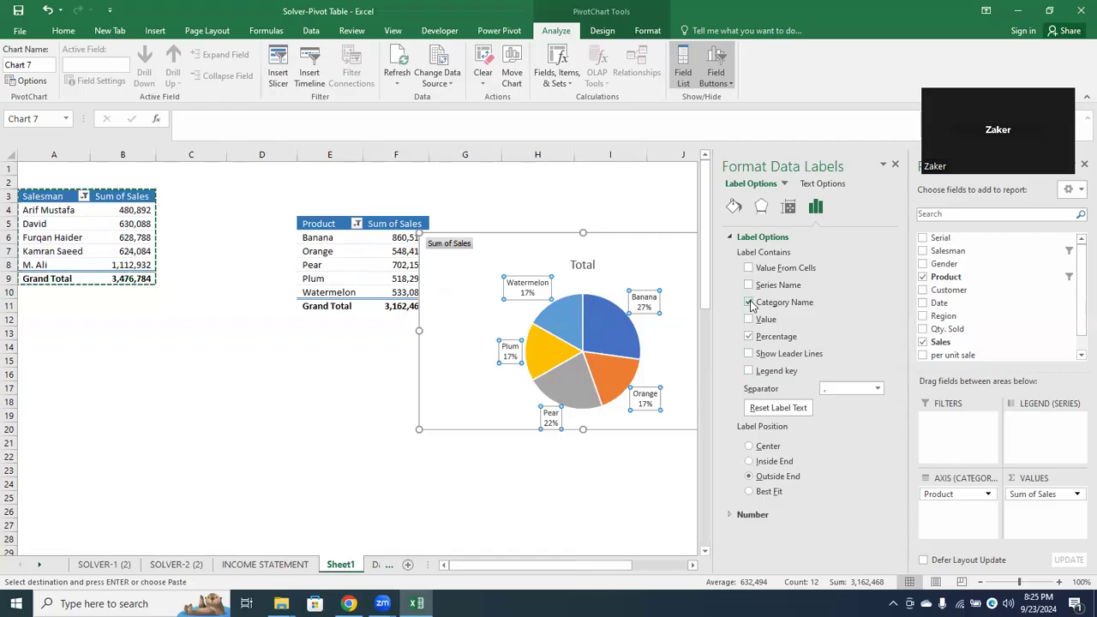
Remove the category names and percentages so the pie has no data labels, and restore its legend
left_click(749, 303)
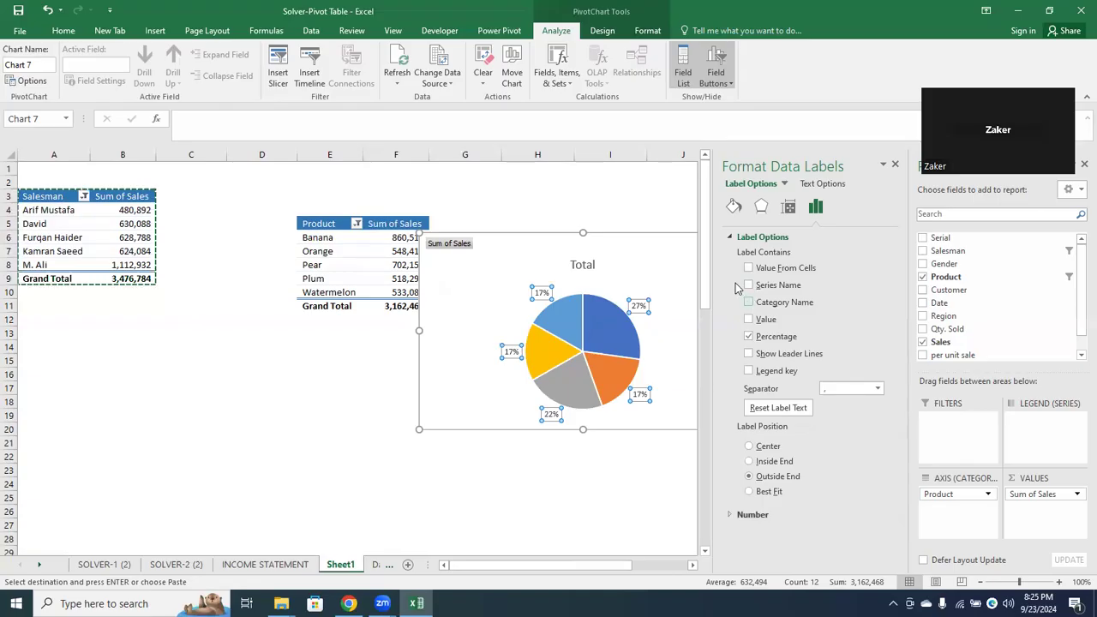
left_click(749, 337)
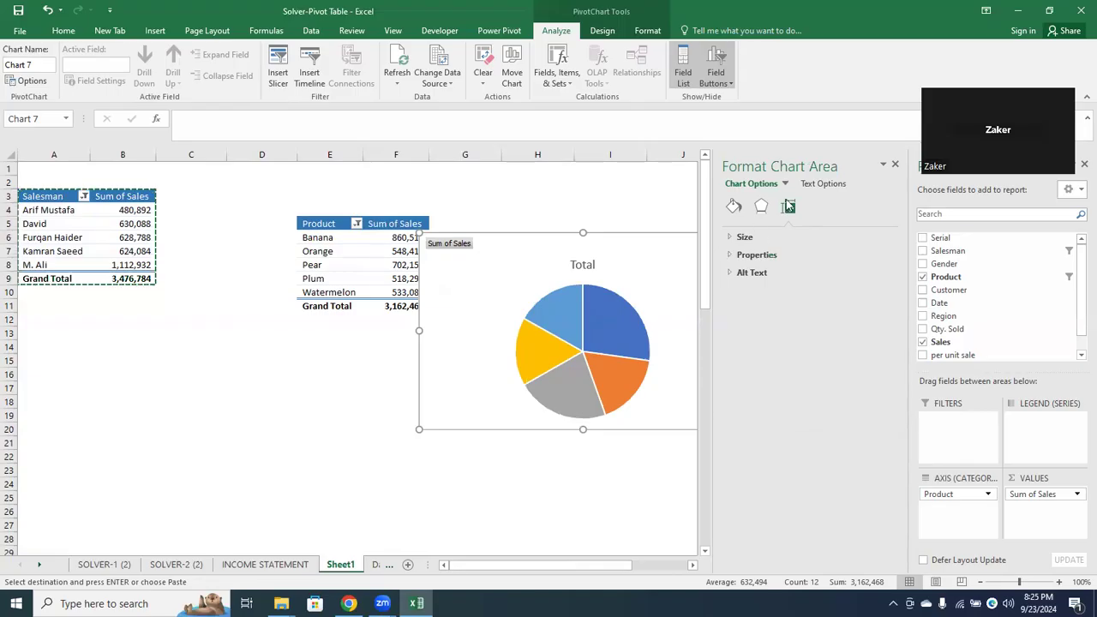
left_click(895, 165)
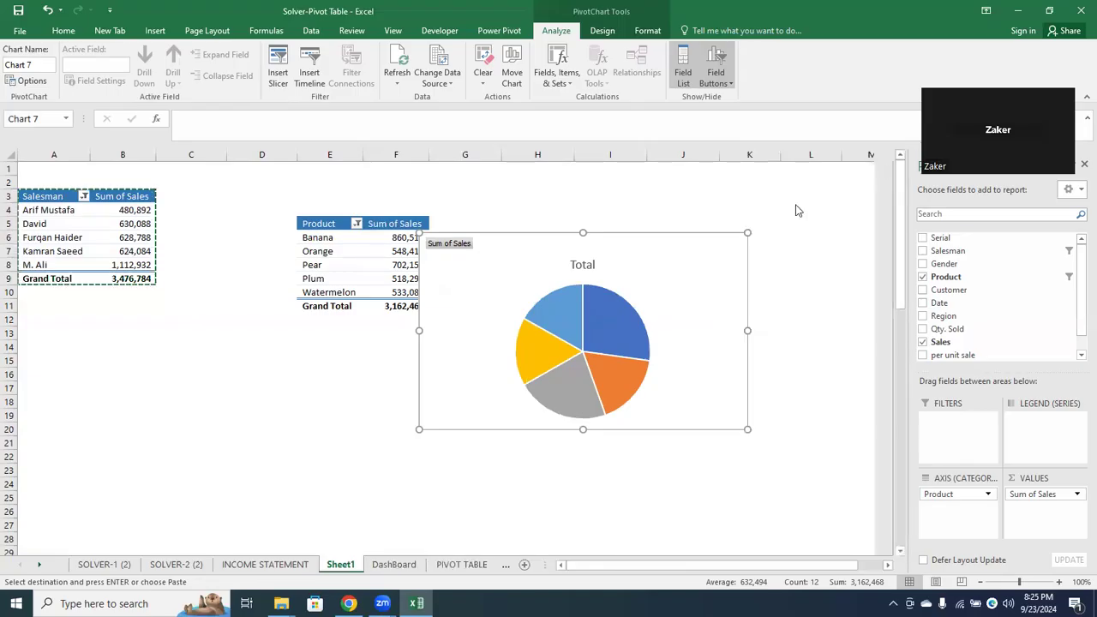
left_click(765, 241)
left_click(798, 266)
left_click(798, 280)
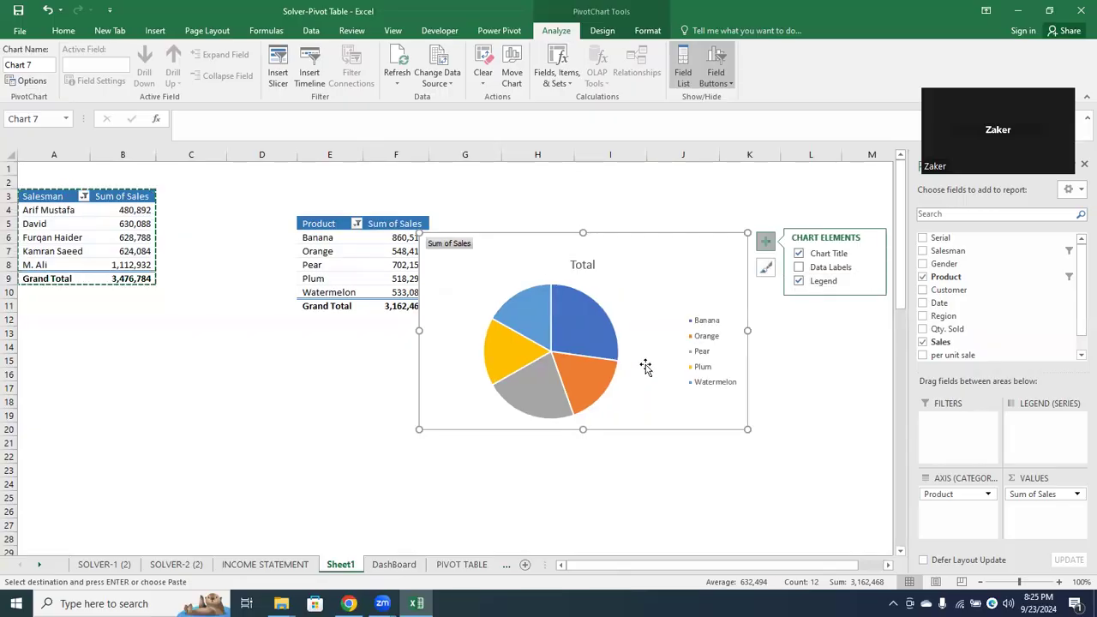
Set the pie series to 11% pie explosion and a first slice angle of 28°
right_click(572, 337)
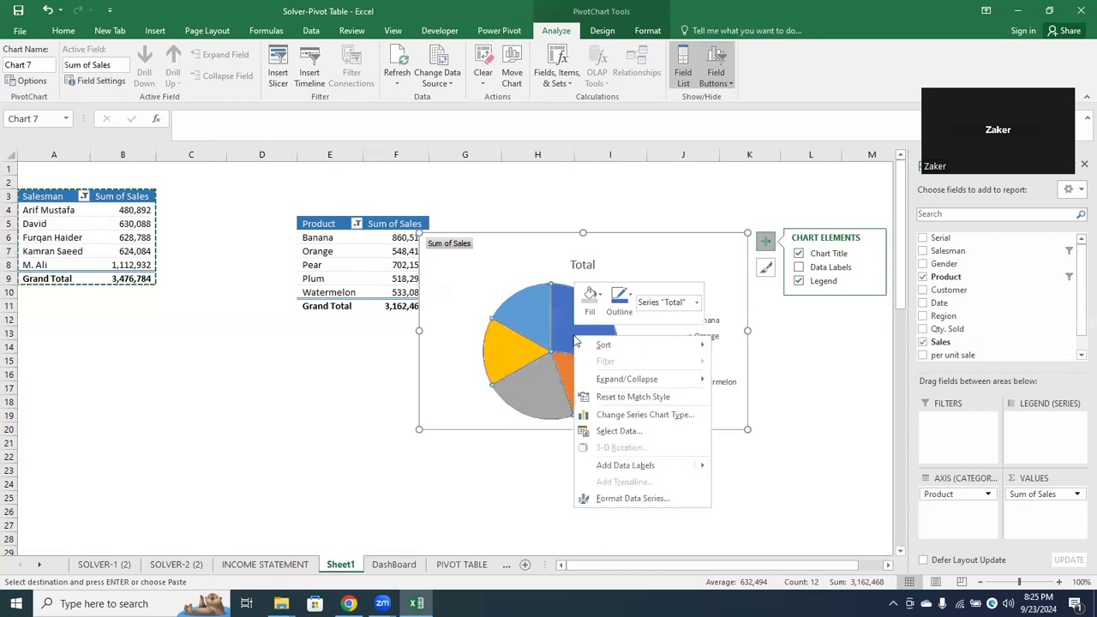
left_click(631, 498)
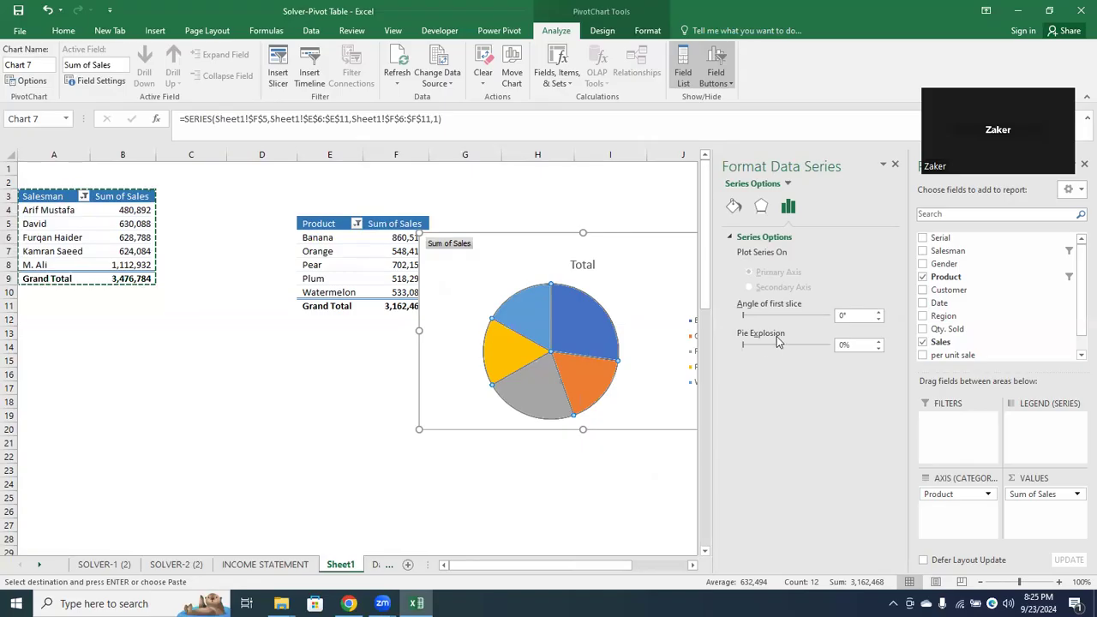
left_click_drag(744, 346, 754, 319)
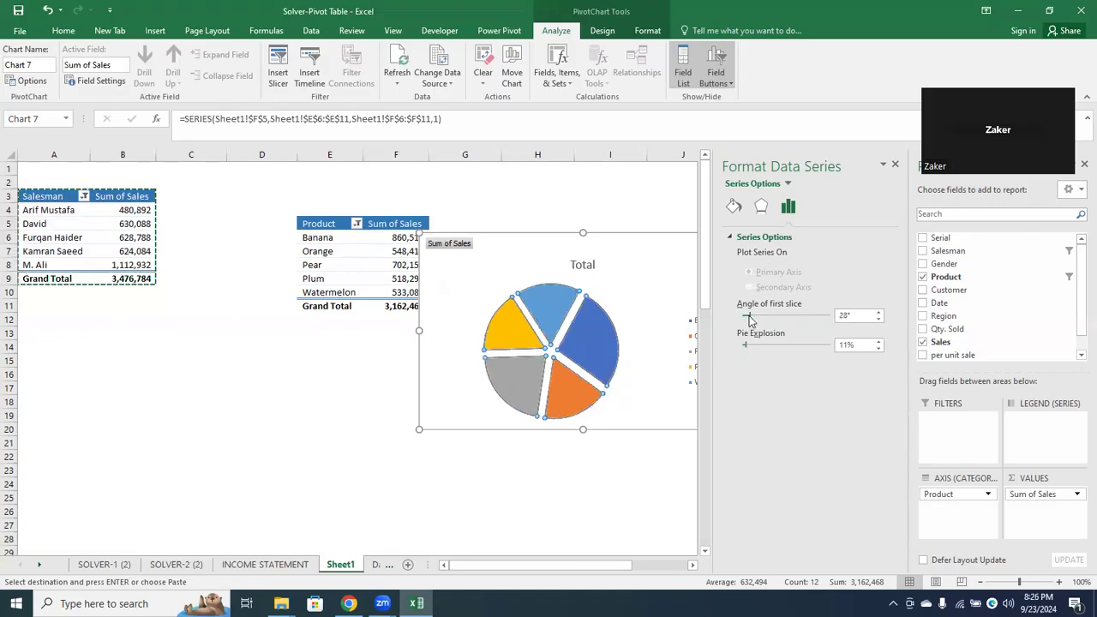
Give the Banana slice of the pie chart a solid light grey fill
left_click(584, 331)
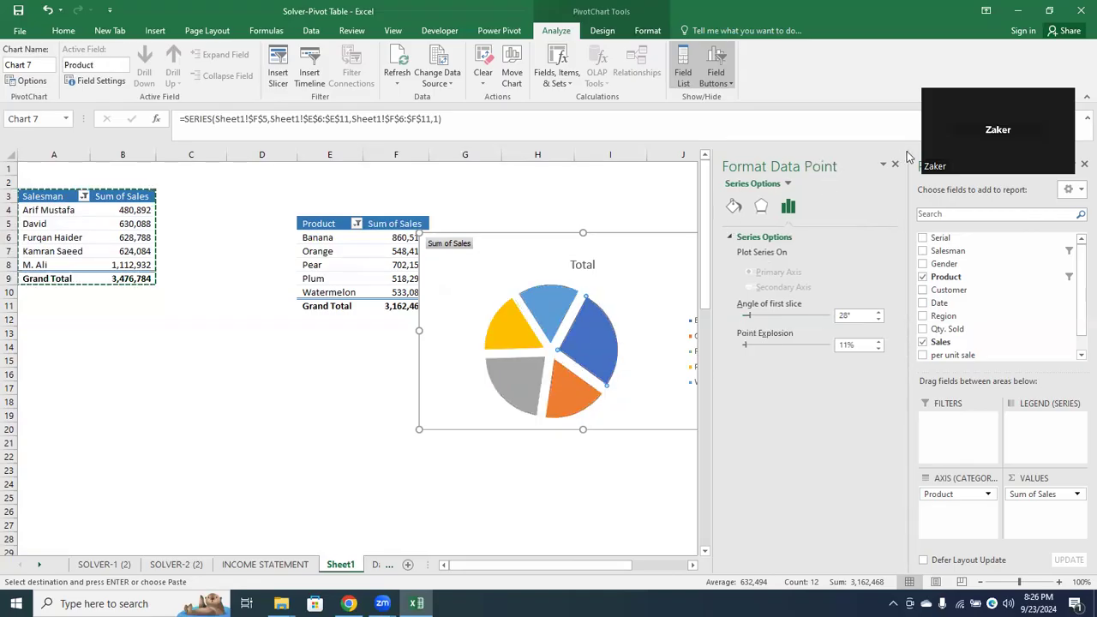
left_click(733, 206)
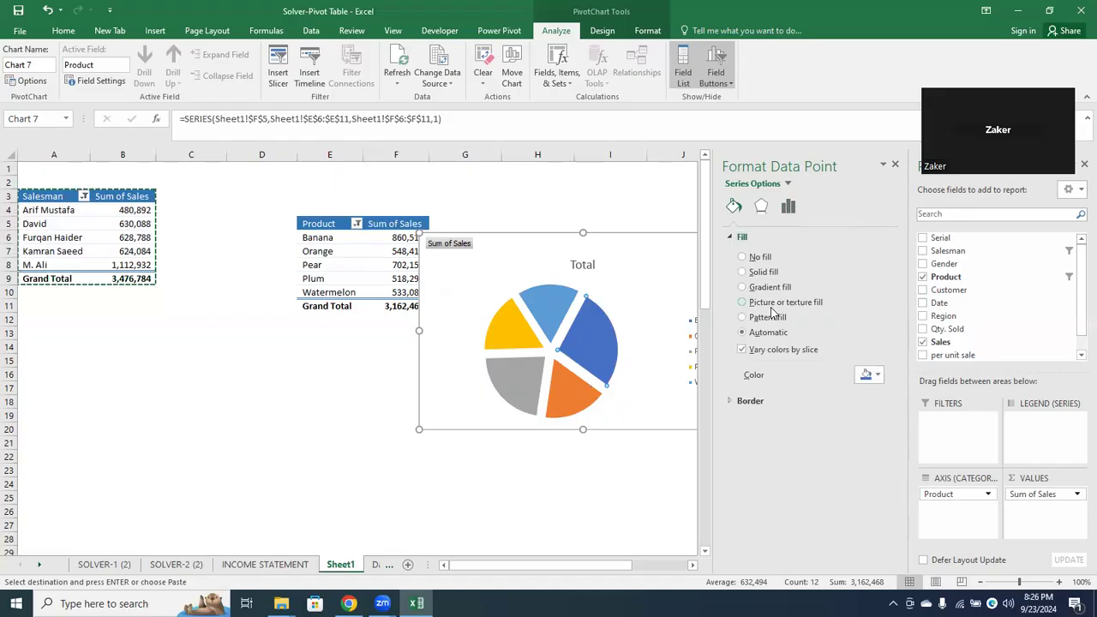
left_click(742, 273)
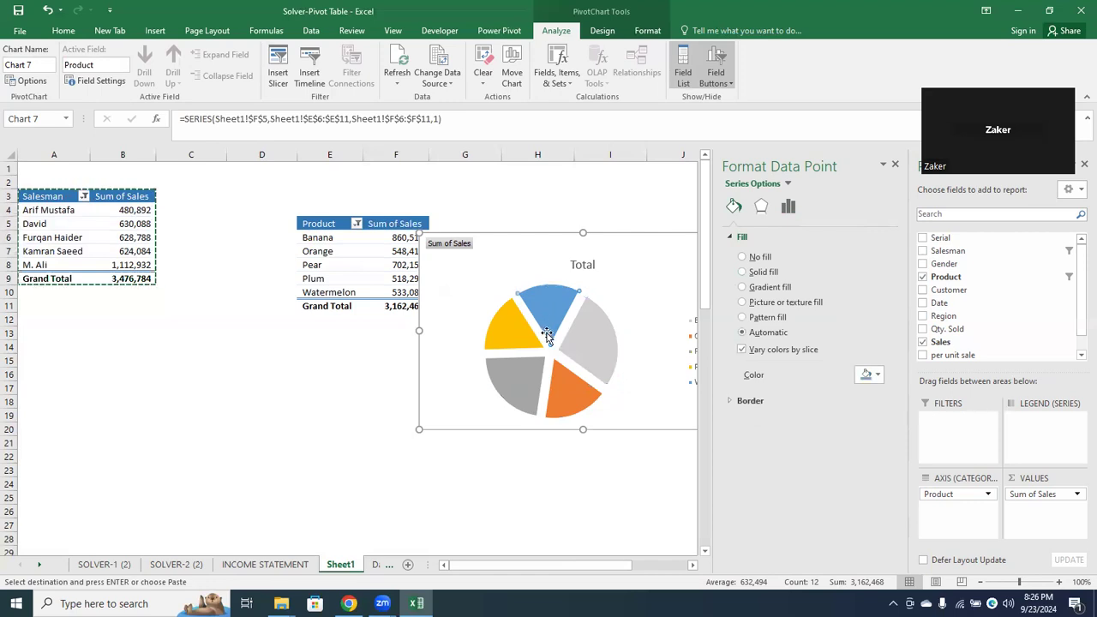
Apply a gradient fill to the whole pie series
left_click_drag(519, 353, 531, 311)
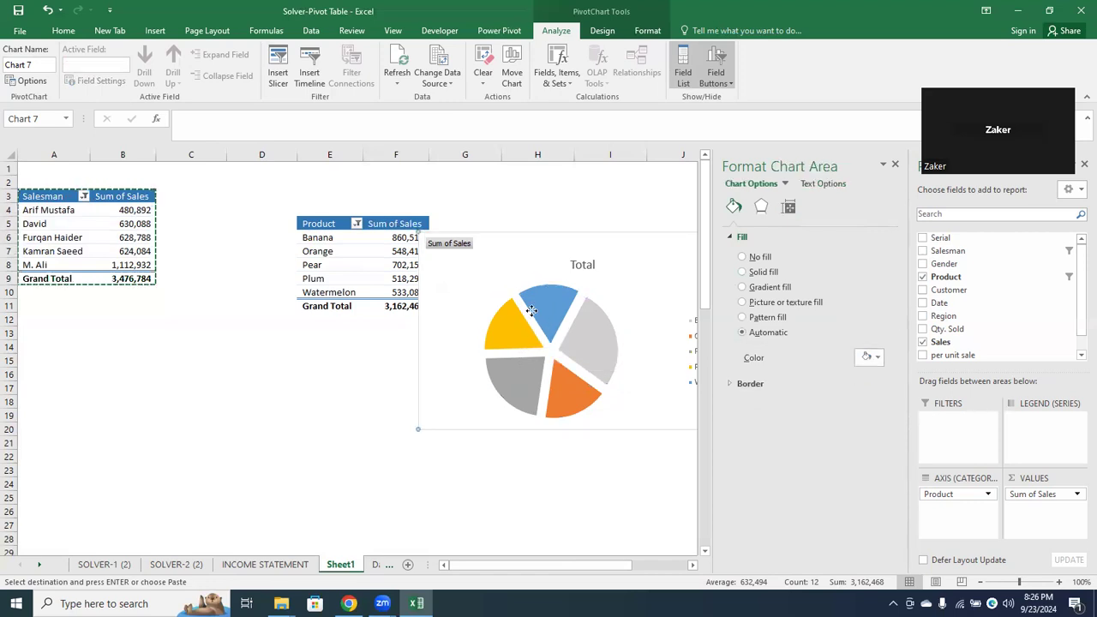
left_click(532, 311)
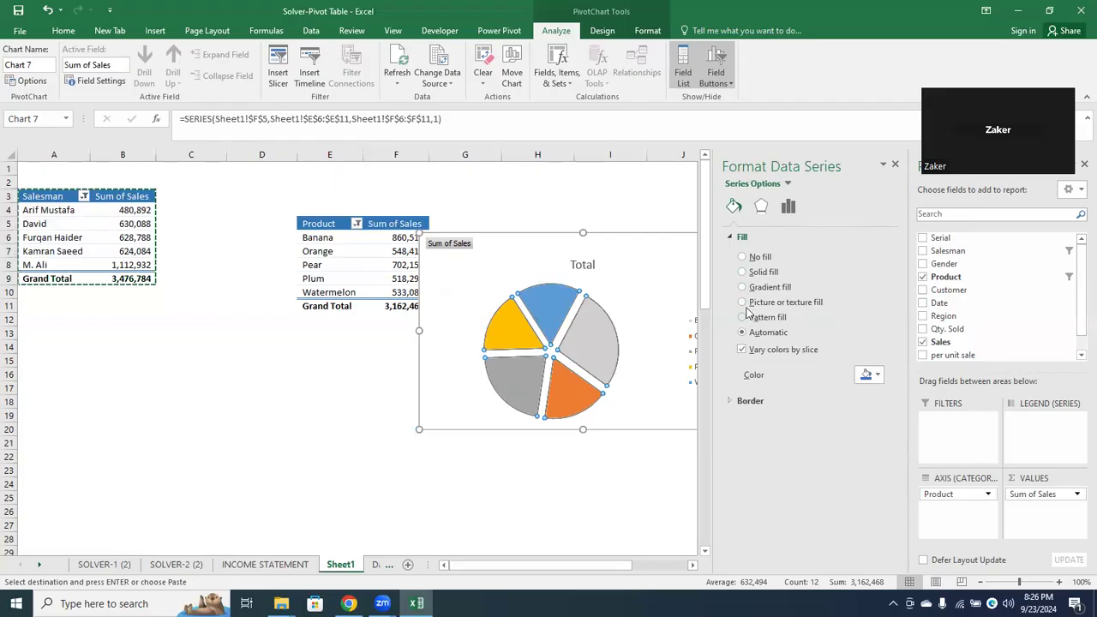
left_click(743, 288)
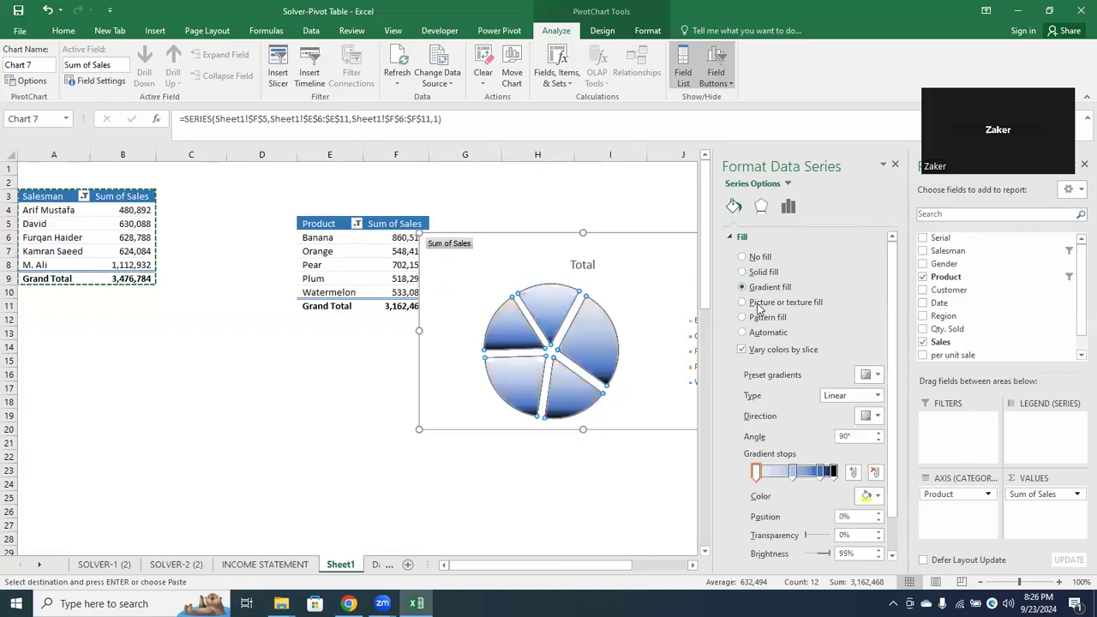
Place the pie gradient's second stop at 36% in white with -5% brightness and recolour the 83% stop grey with -50% brightness
left_click_drag(792, 472, 783, 472)
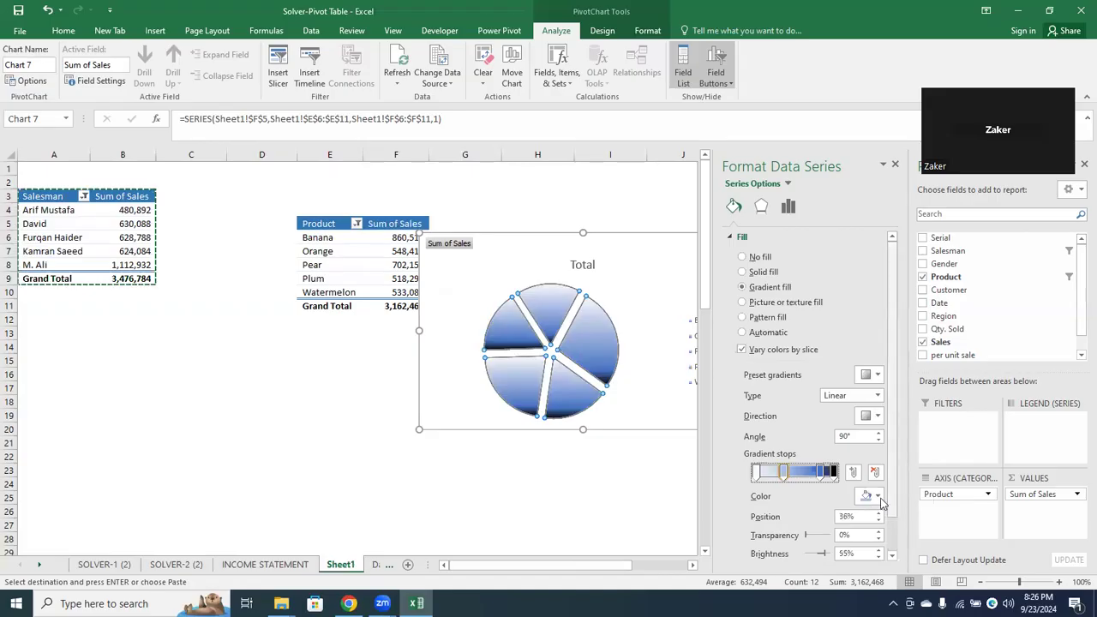
left_click(877, 497)
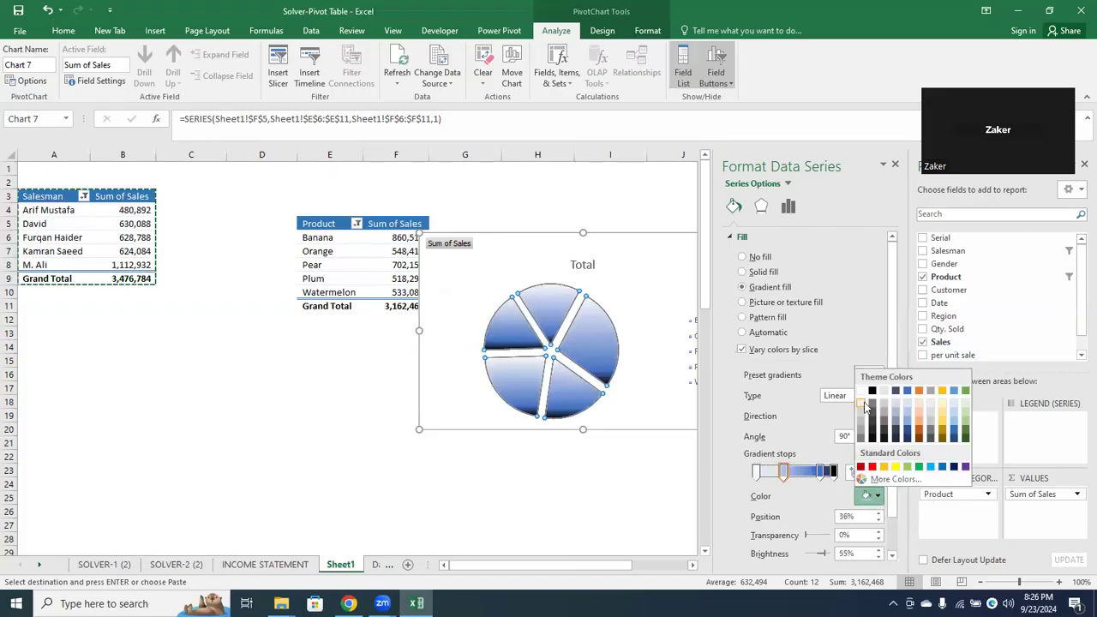
left_click(862, 403)
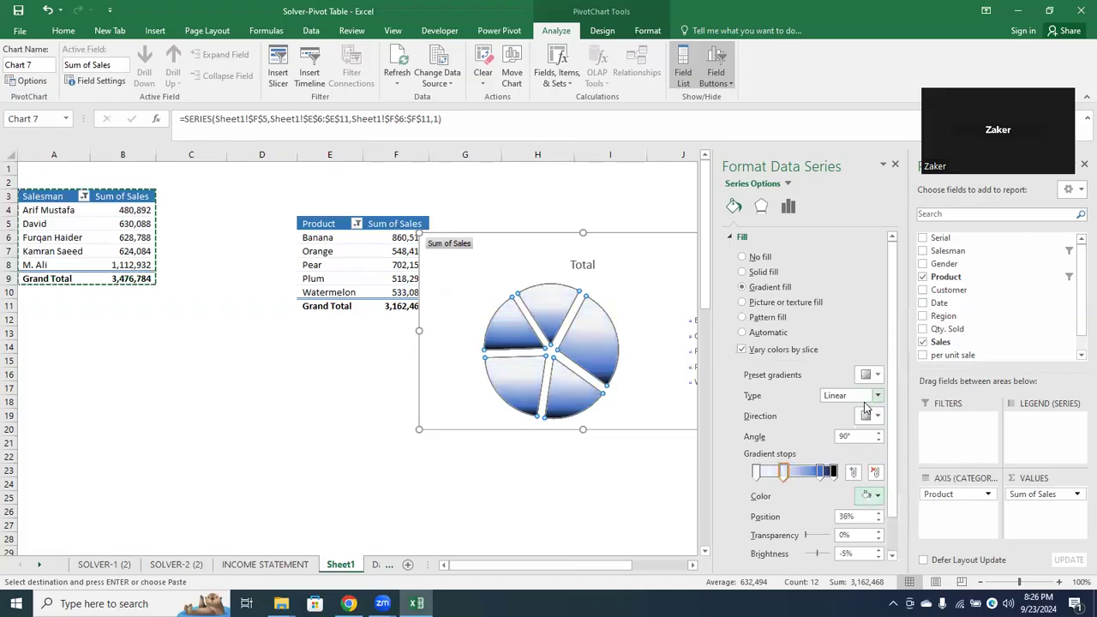
left_click(822, 472)
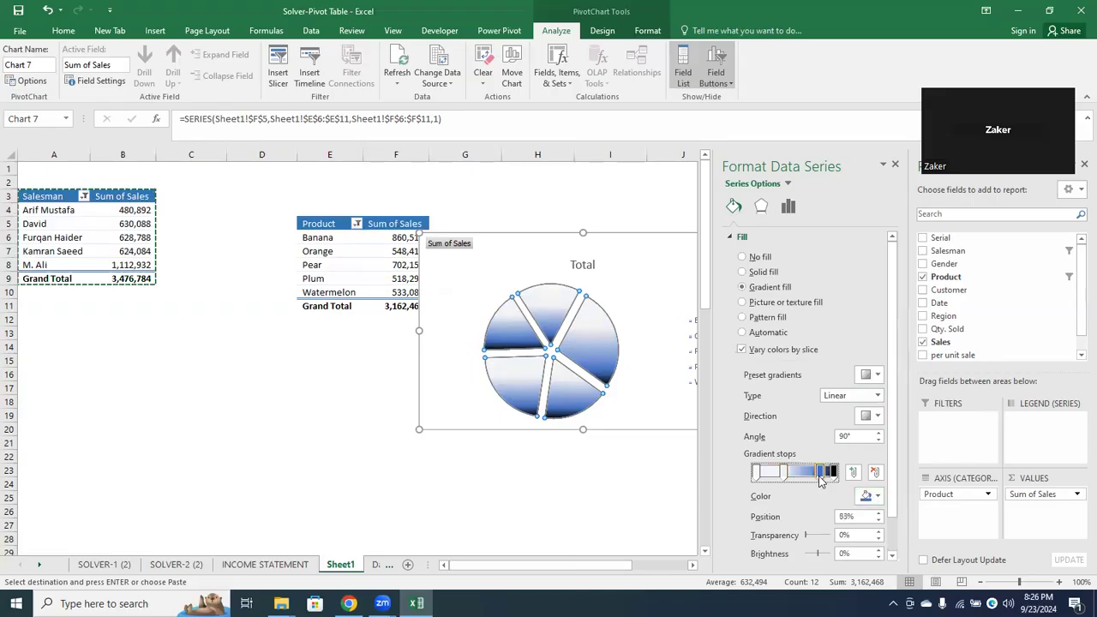
left_click(874, 497)
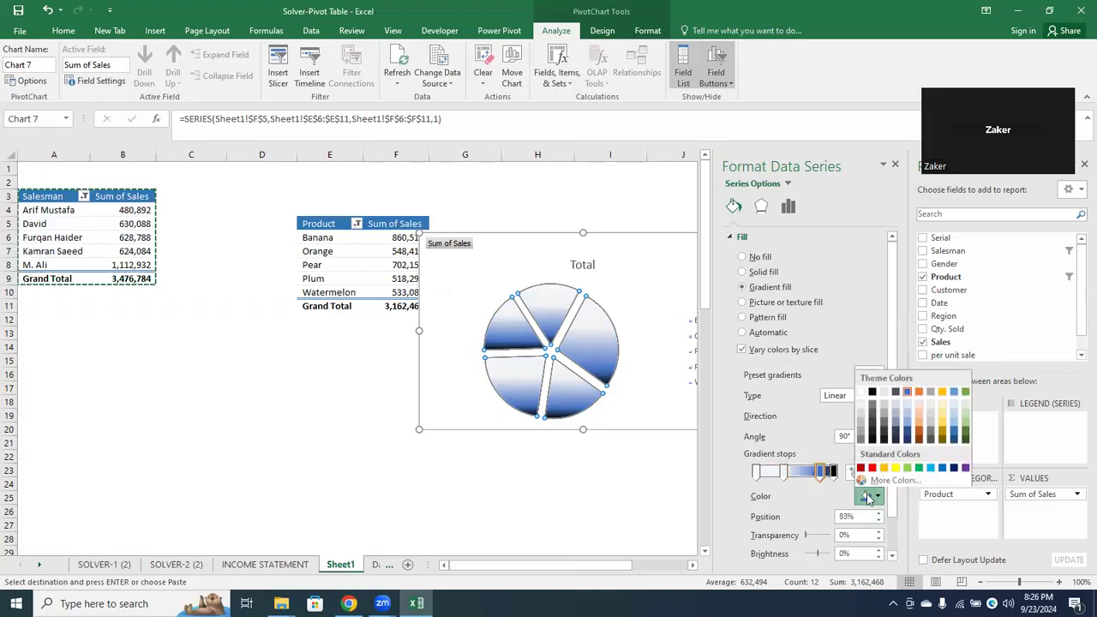
left_click(861, 438)
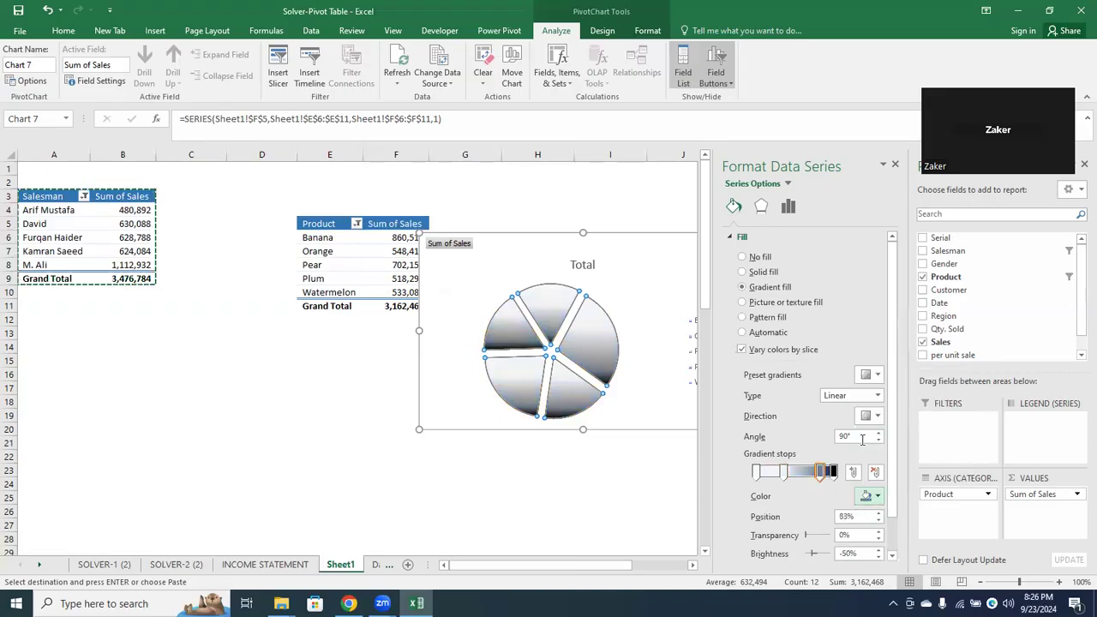
Recolour the first gradient stop of the pie series grey with -25% brightness and close the series formatting
left_click(831, 474)
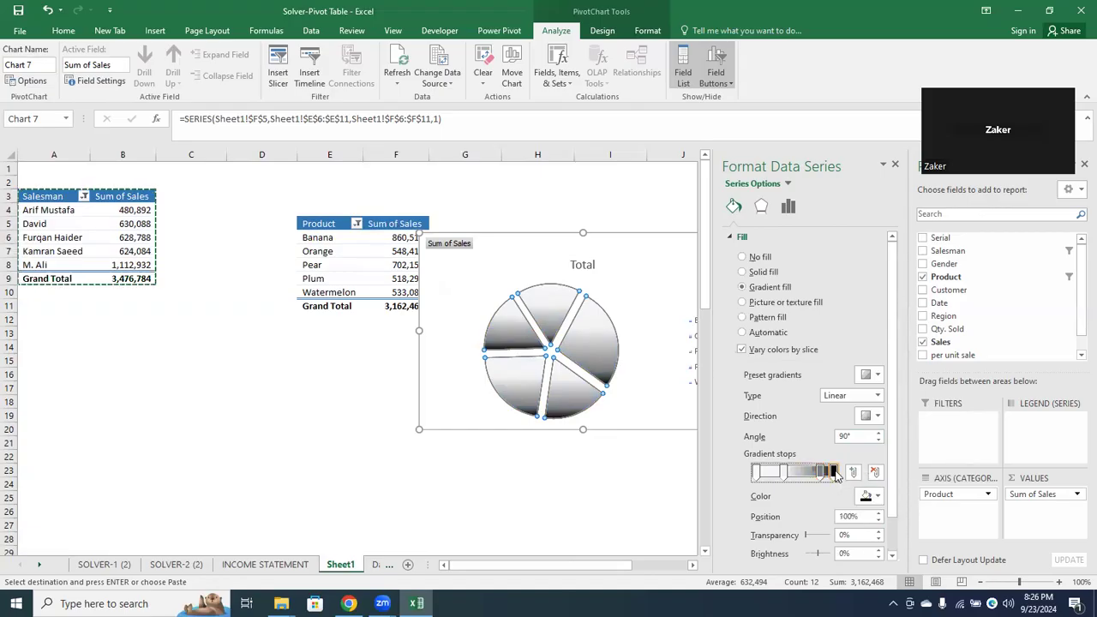
left_click(756, 473)
left_click(876, 496)
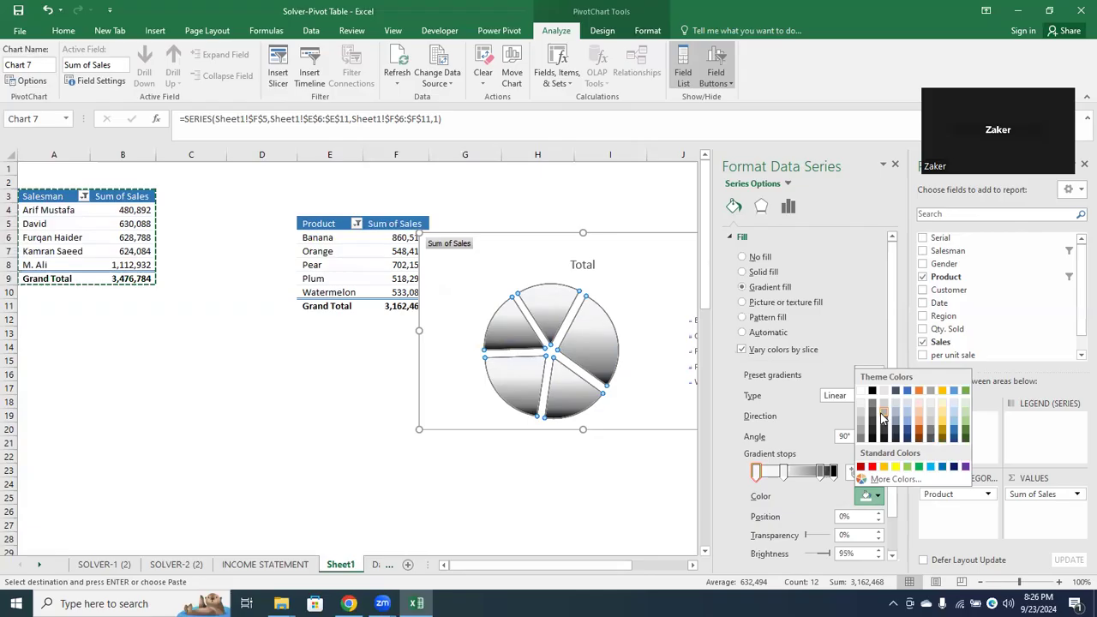
left_click(881, 418)
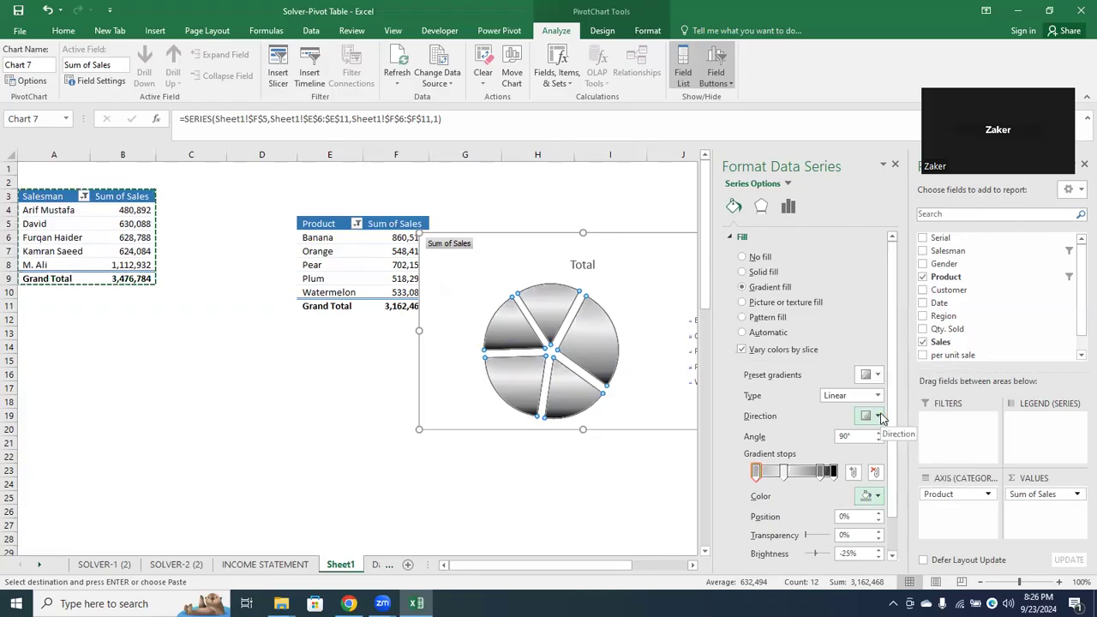
left_click(894, 166)
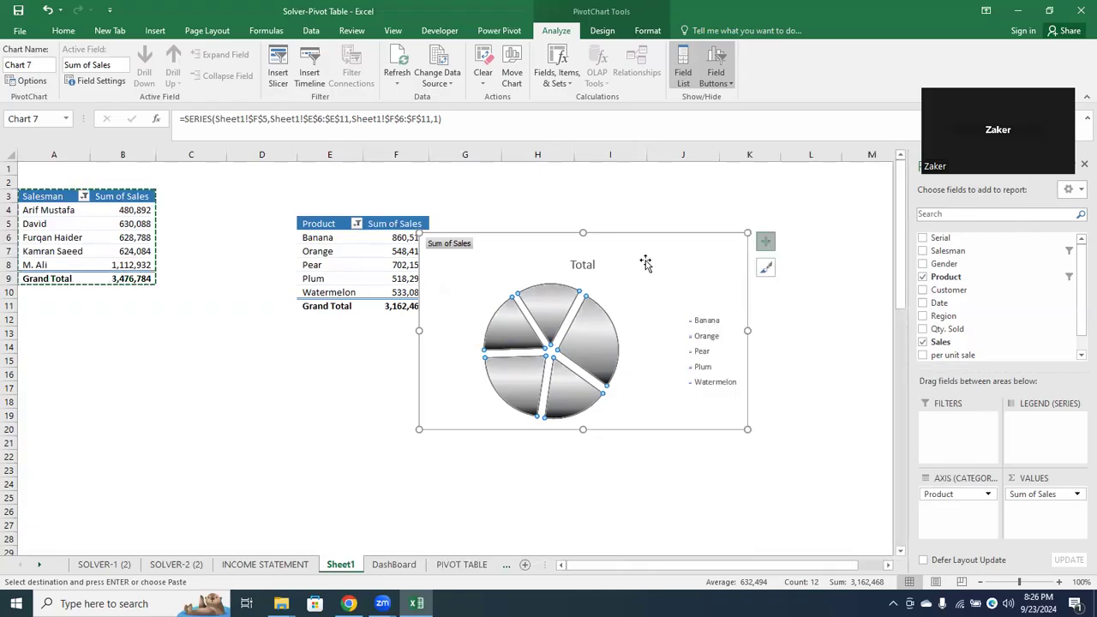
Change the pie chart's title to "Top 5 Product"
left_click(590, 265)
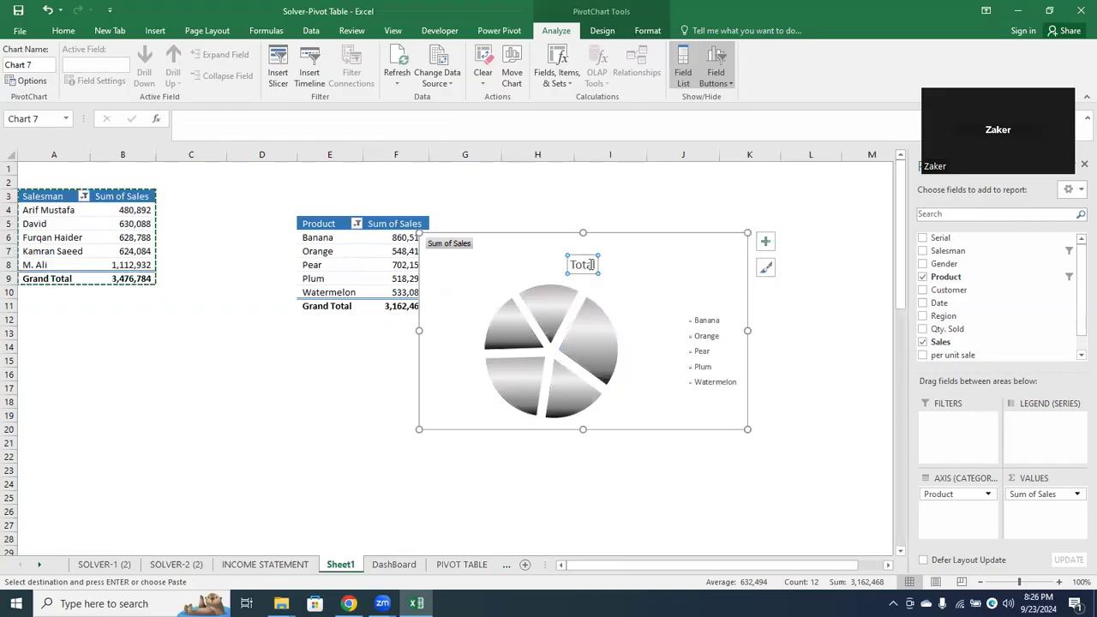
type("Top 5 Product")
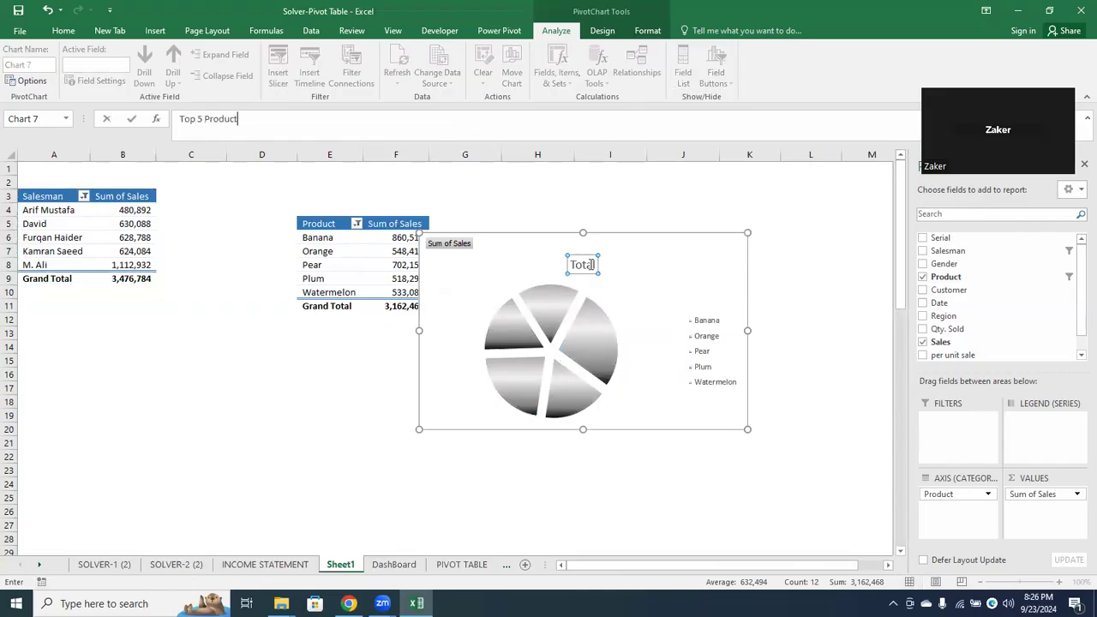
key("Return")
Move the Top 5 Product chart from Sheet1 to the DashBoard sheet, placing it below the Top 5 Sales Man chart from row 19
left_click(492, 261)
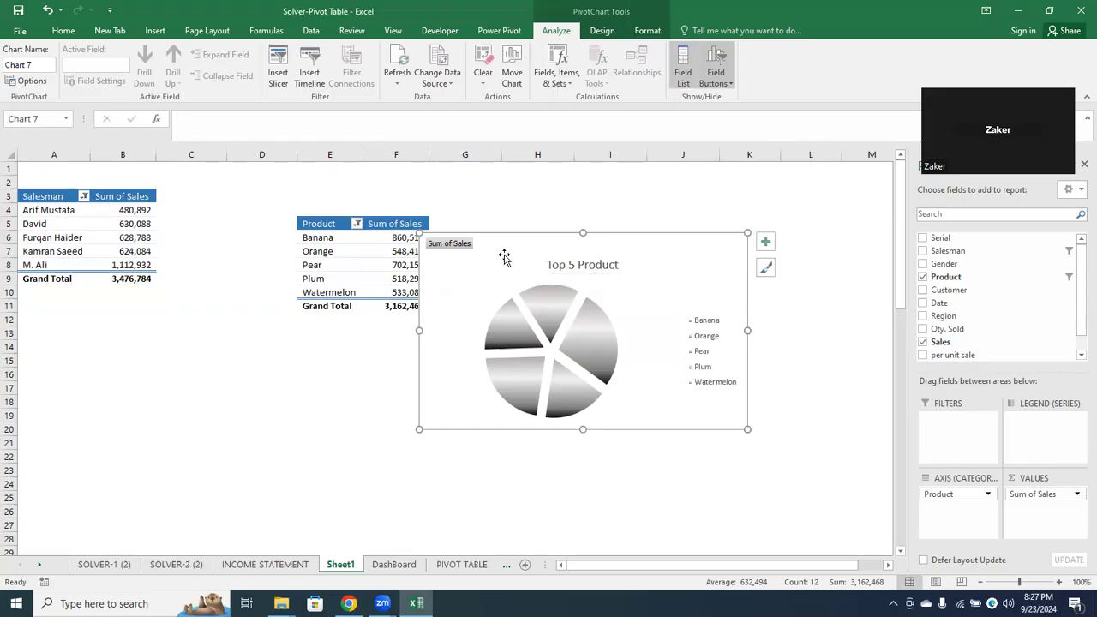
key("Delete")
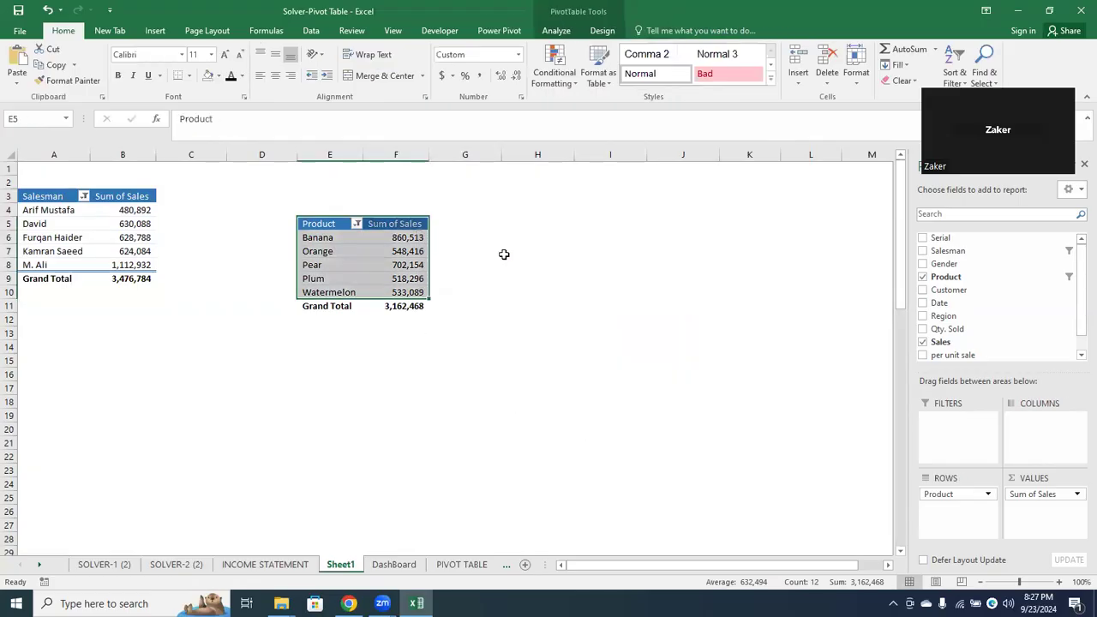
left_click(393, 564)
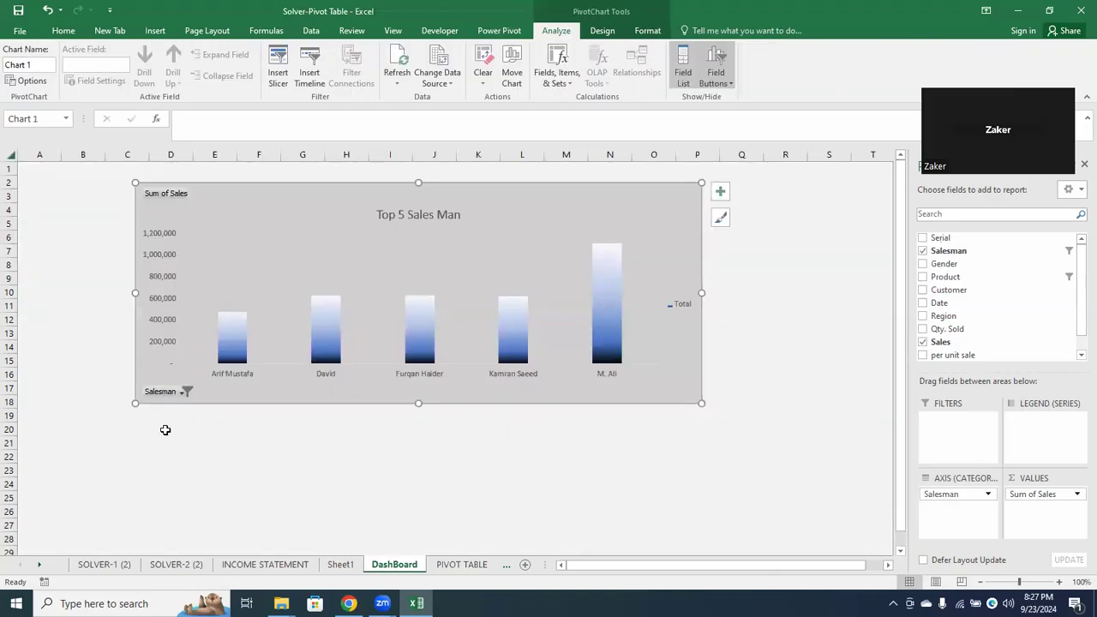
left_click(143, 454)
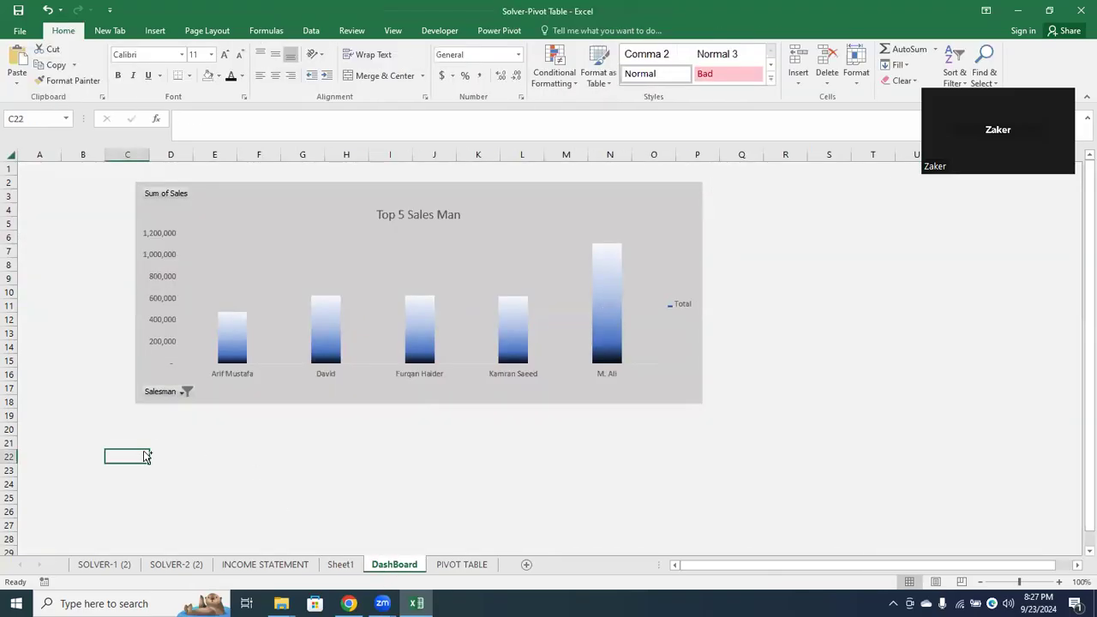
key("ctrl+v")
left_click_drag(205, 461, 128, 422)
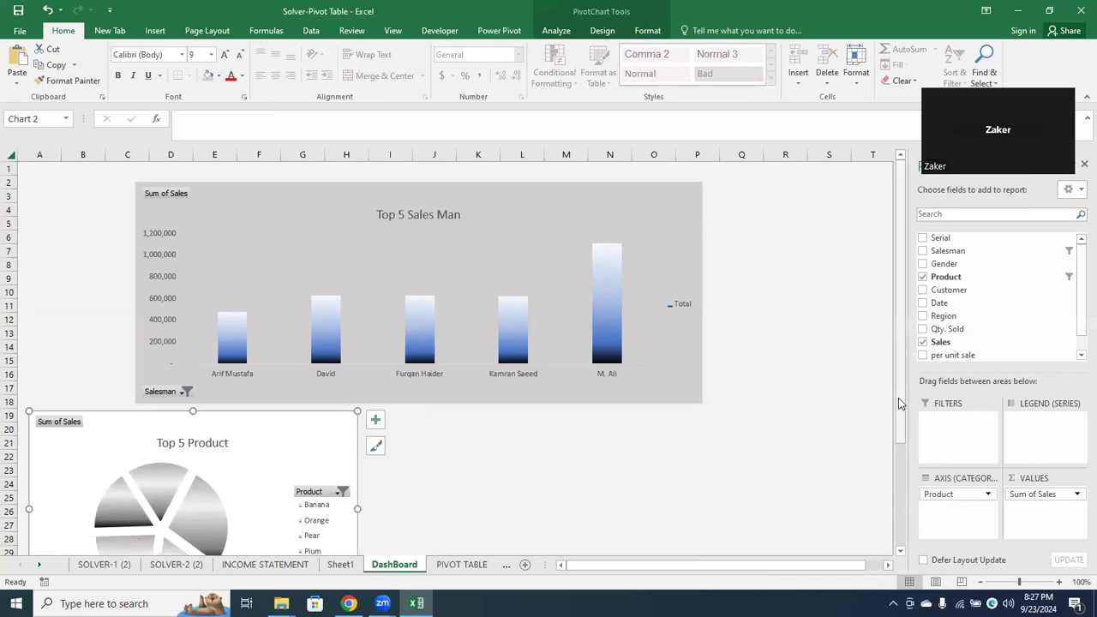
Try background fills on the Top 5 Product chart, comparing a lighter white-based grey with the theme grey of the salesmen chart
left_click_drag(899, 403, 897, 489)
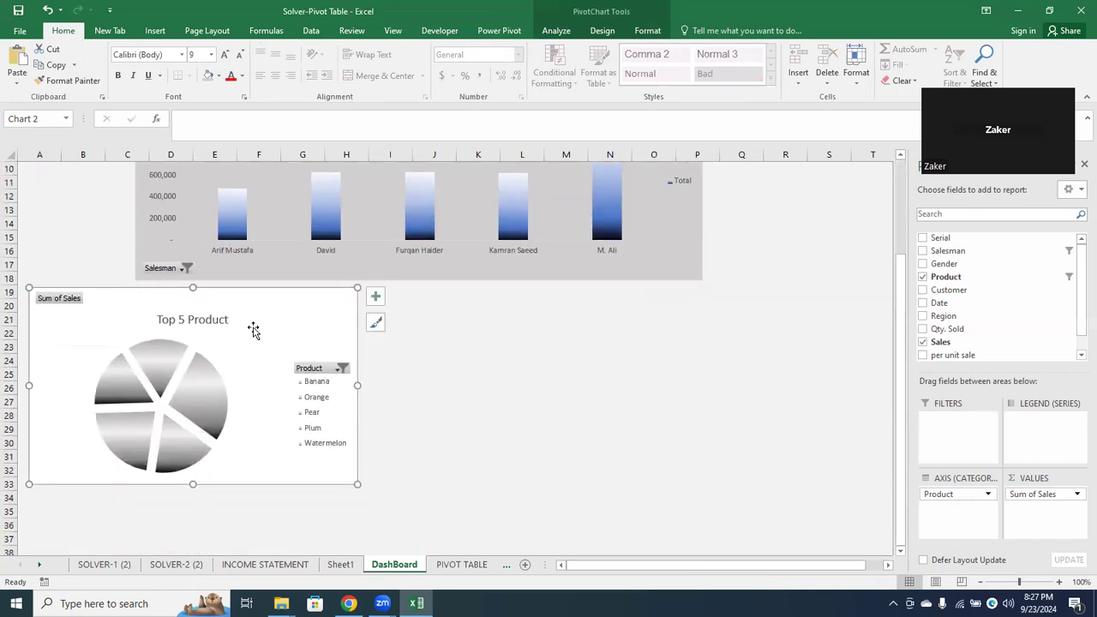
left_click(206, 75)
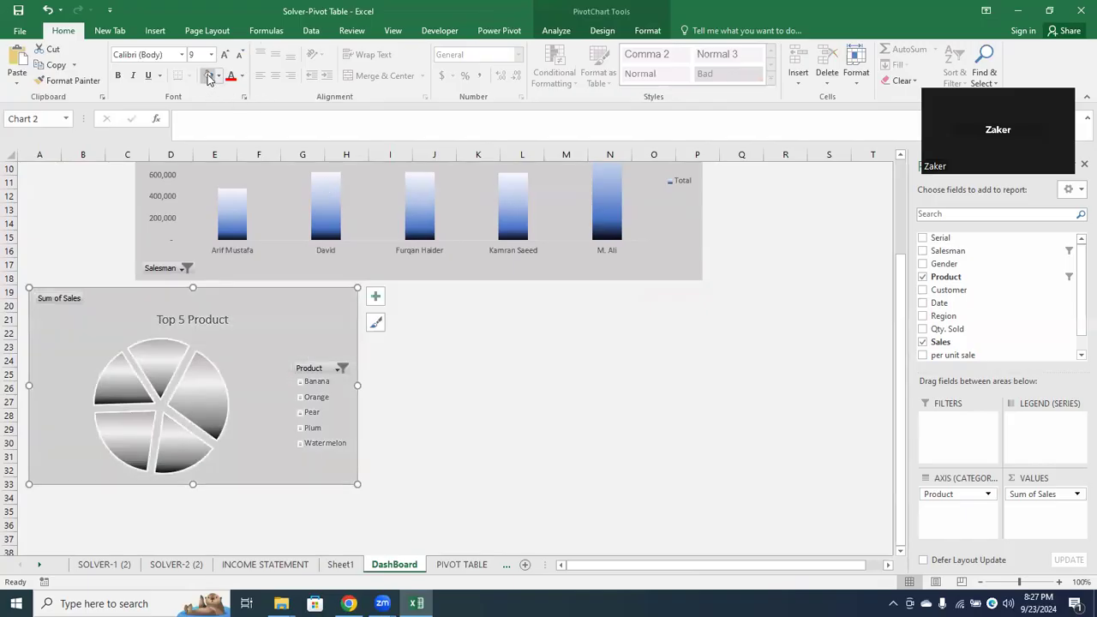
left_click(218, 76)
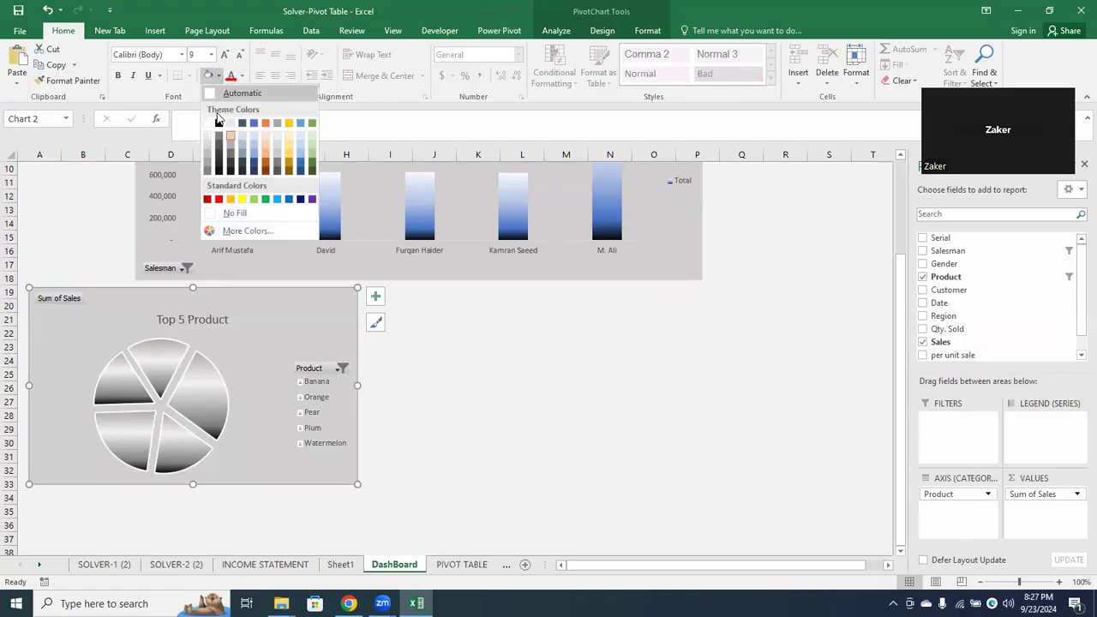
left_click(207, 137)
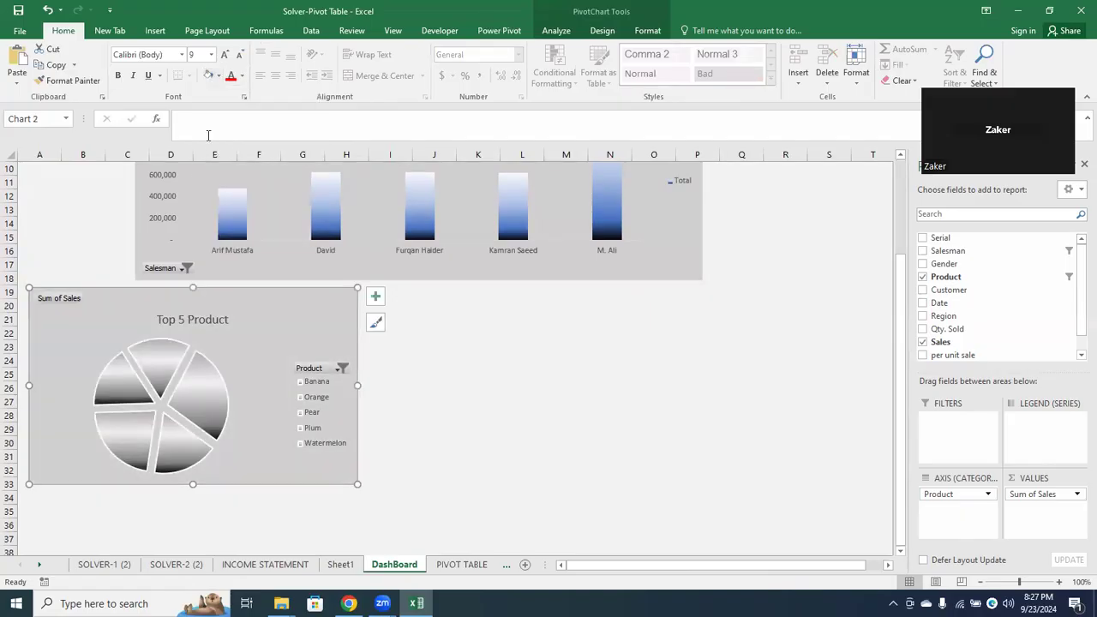
left_click(219, 76)
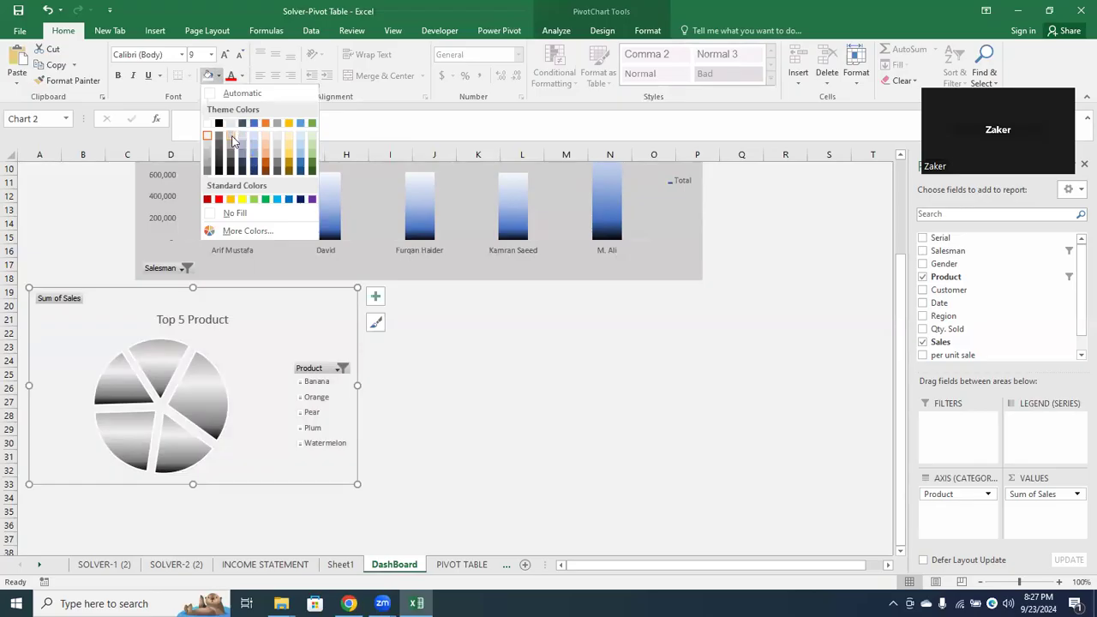
left_click(231, 137)
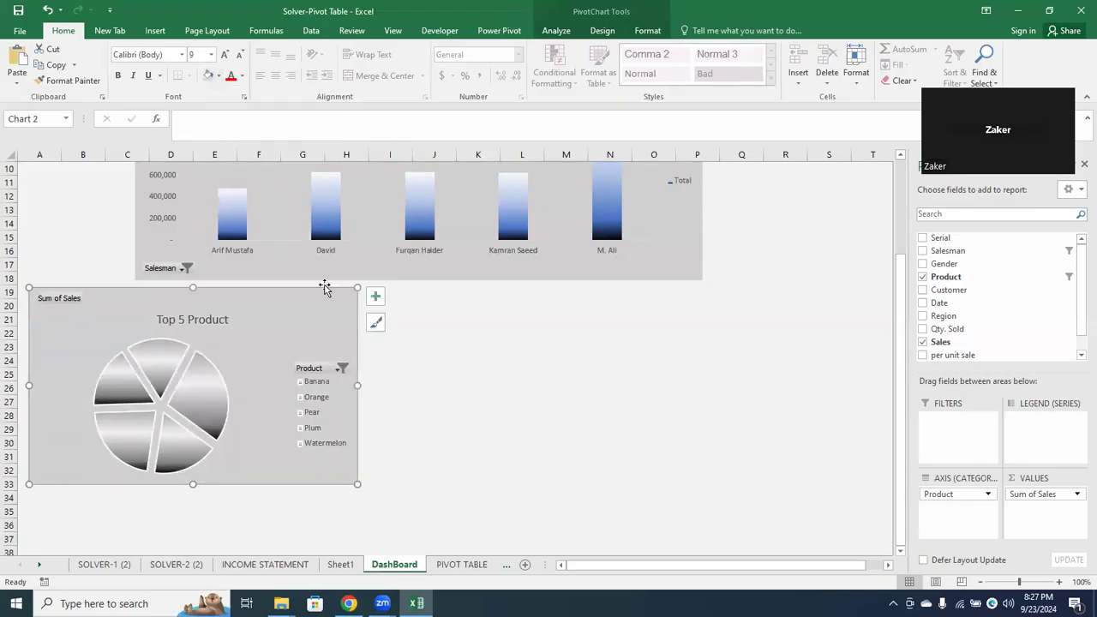
left_click(380, 336)
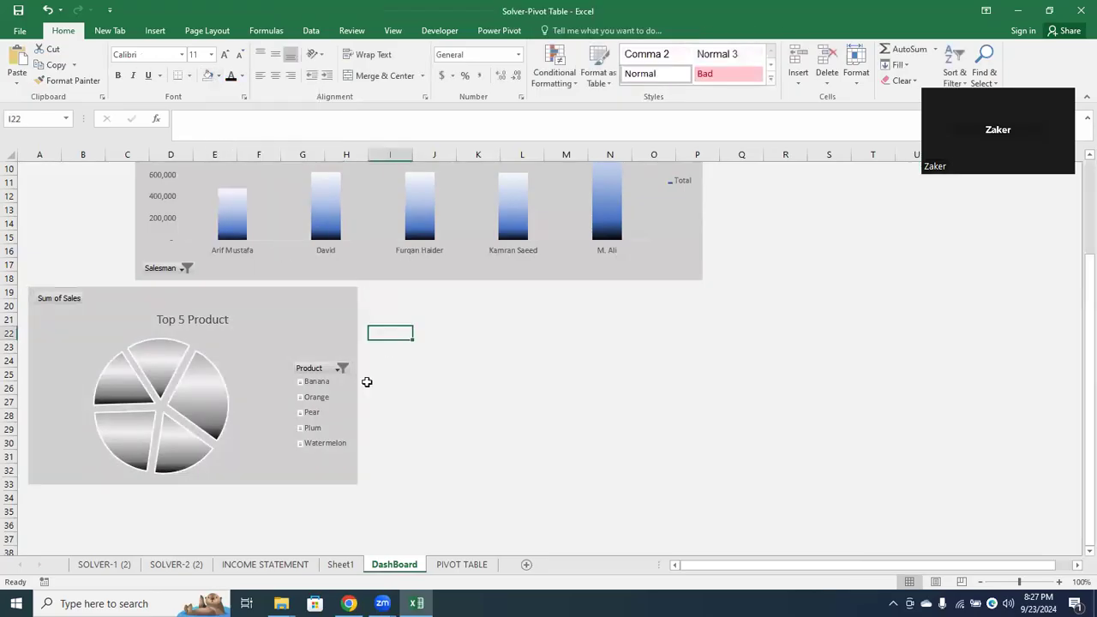
left_click(167, 363)
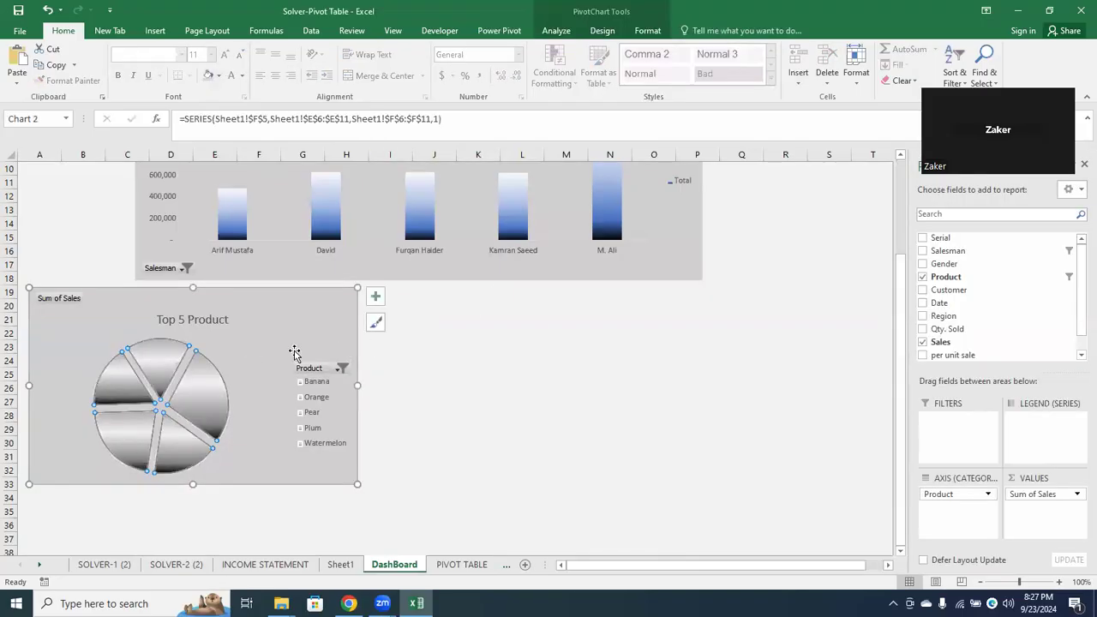
left_click(176, 358)
right_click(179, 363)
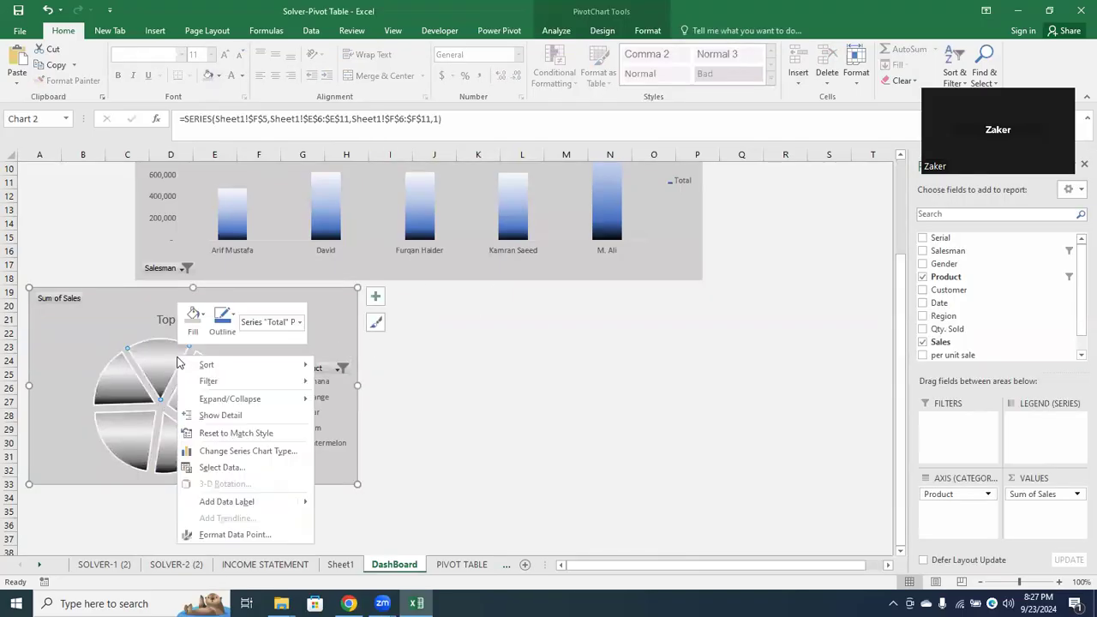
key("Escape")
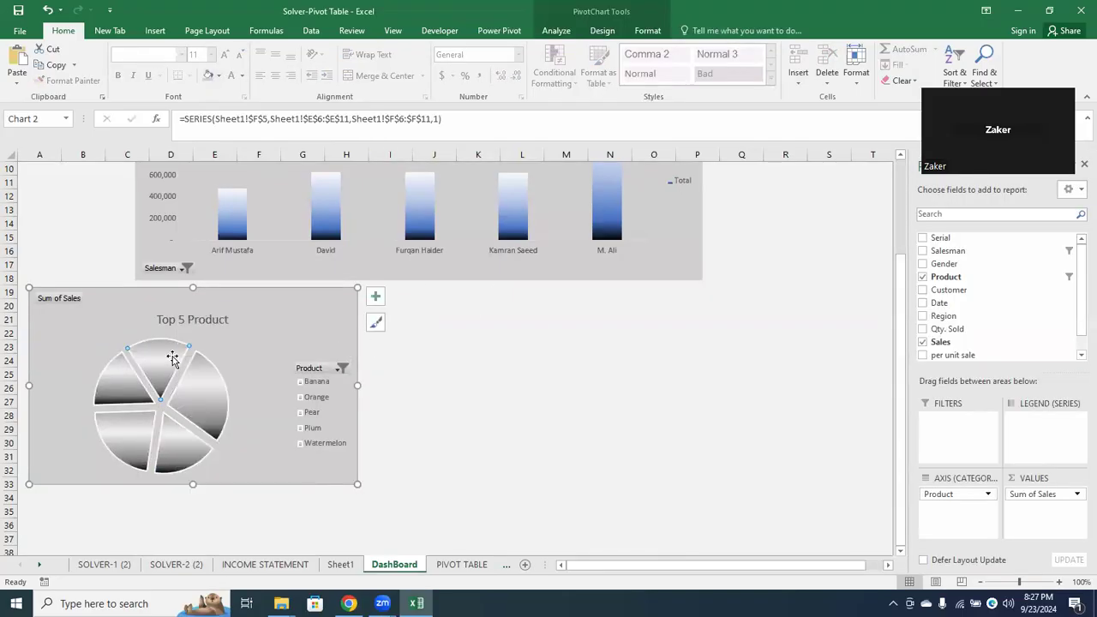
Apply the multicoloured chart style with a bold title to the Top 5 Product pie and fill its background with the salesmen chart's grey
left_click(374, 323)
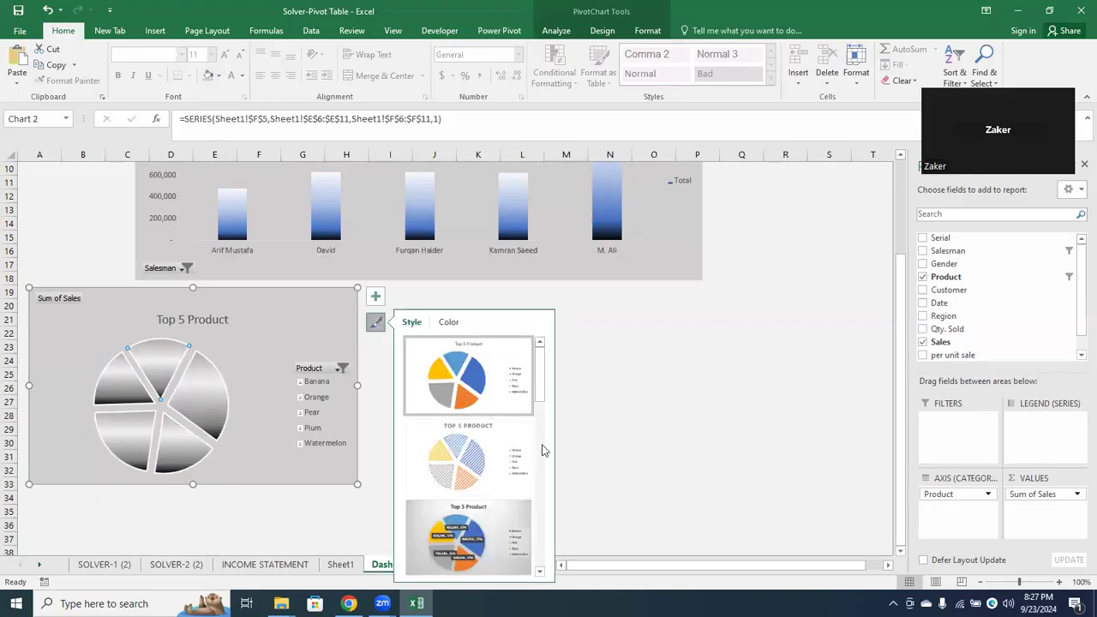
left_click_drag(547, 377, 548, 434)
left_click(458, 471)
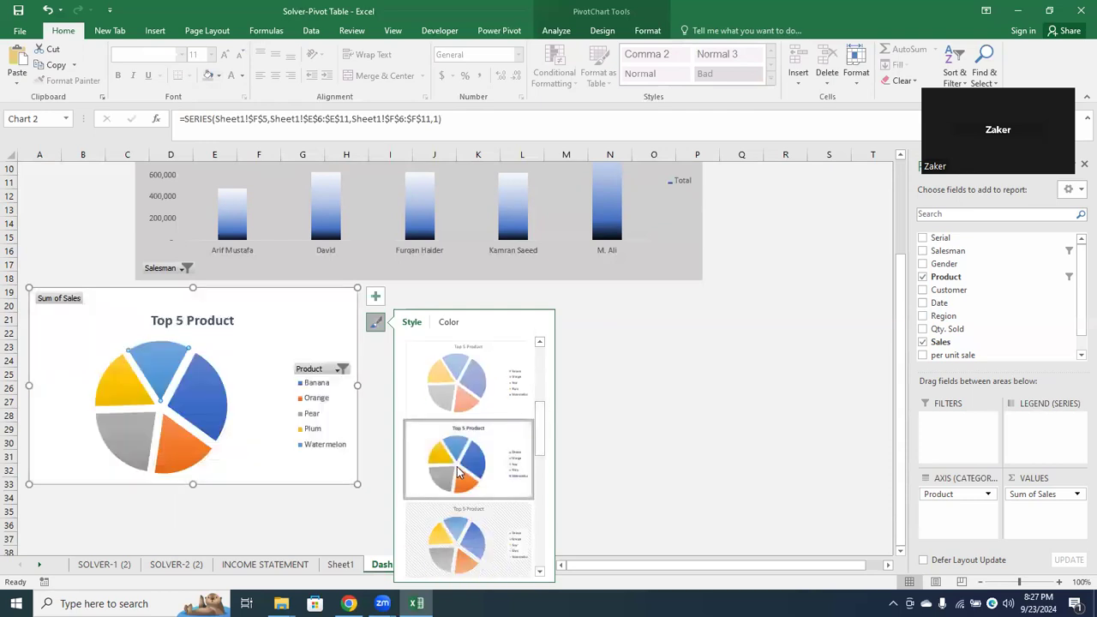
left_click(603, 389)
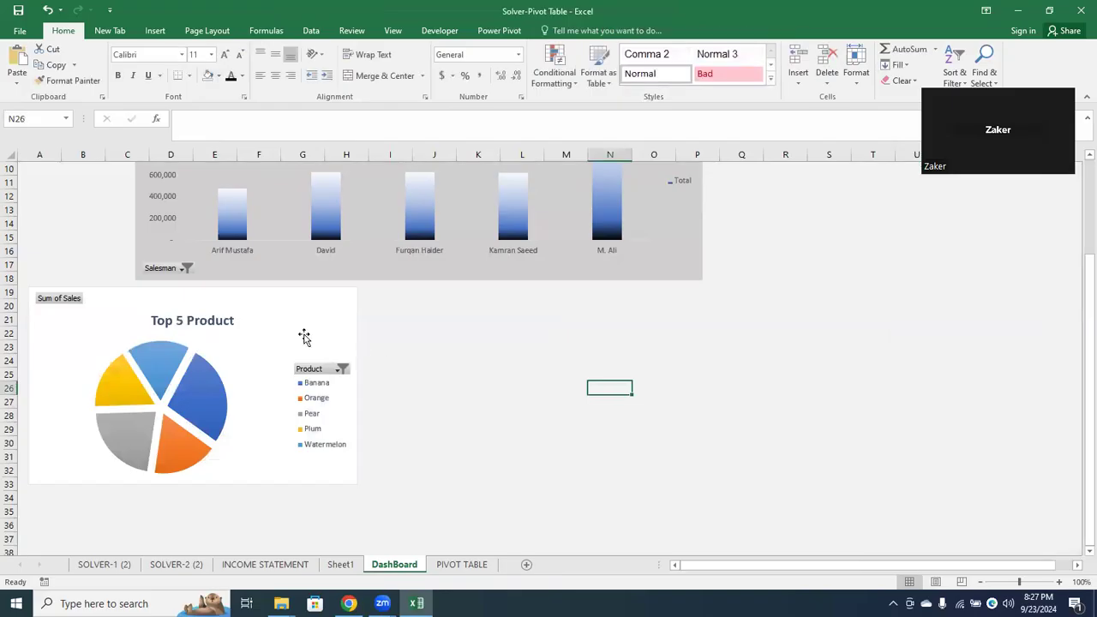
left_click(304, 336)
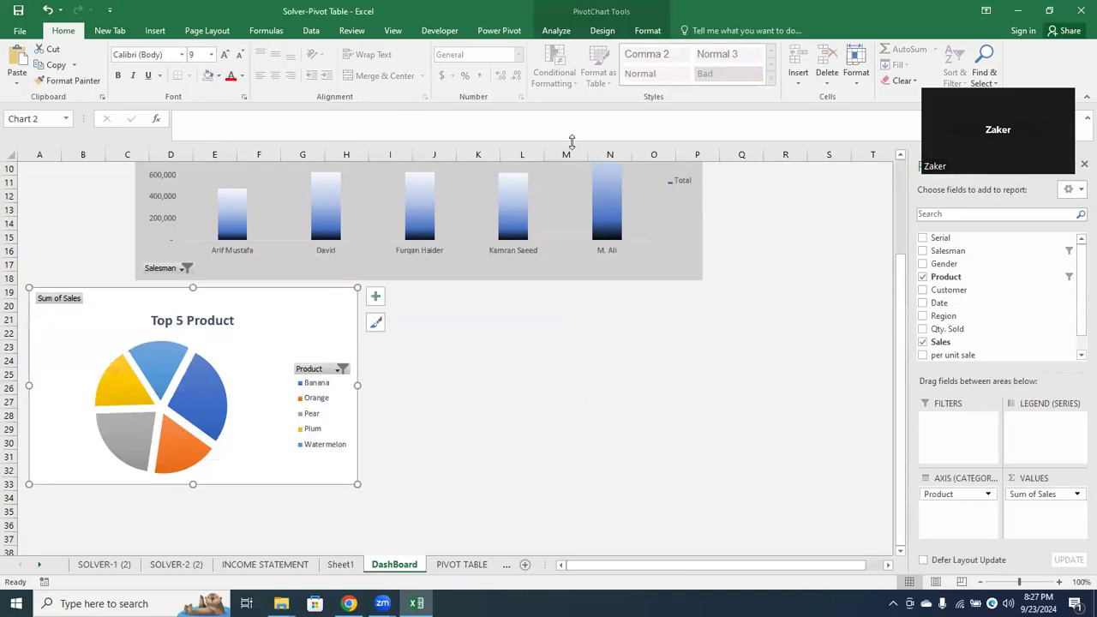
left_click(207, 75)
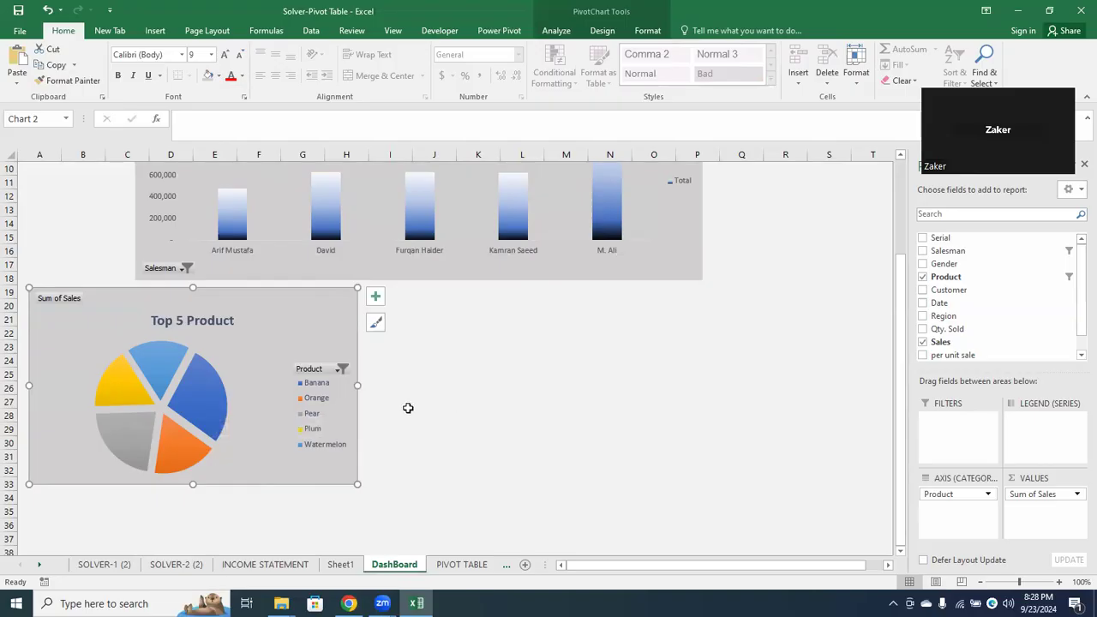
Copy the Product pivot table E5:F11 on Sheet1 to H7 and replace the copy's Product row field with Region
left_click(338, 564)
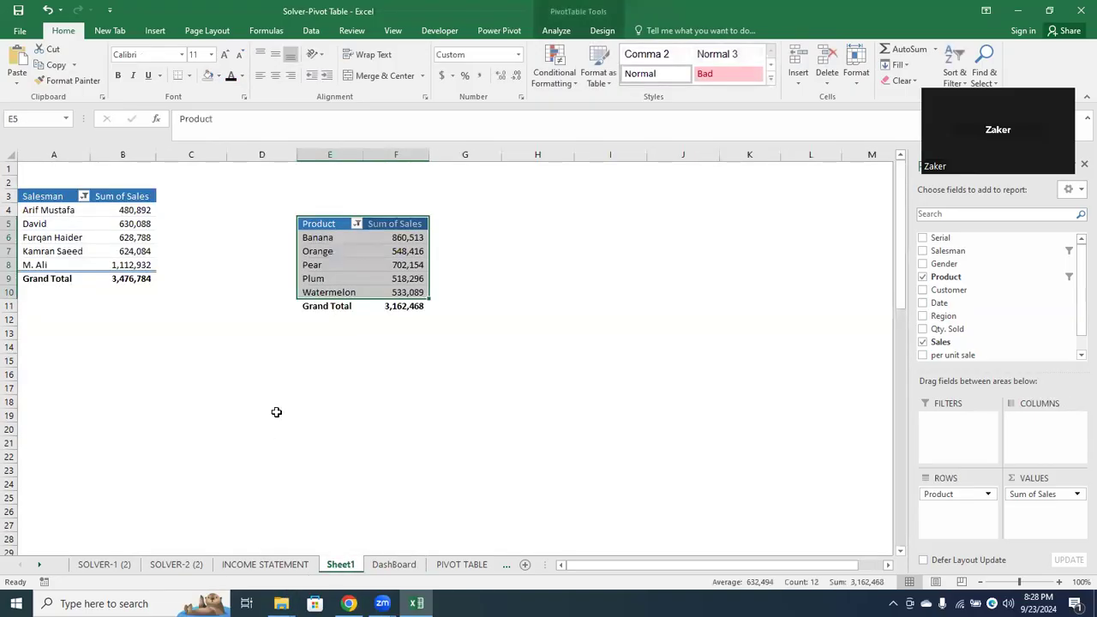
left_click(328, 243)
left_click_drag(317, 222, 390, 304)
key("ctrl+c")
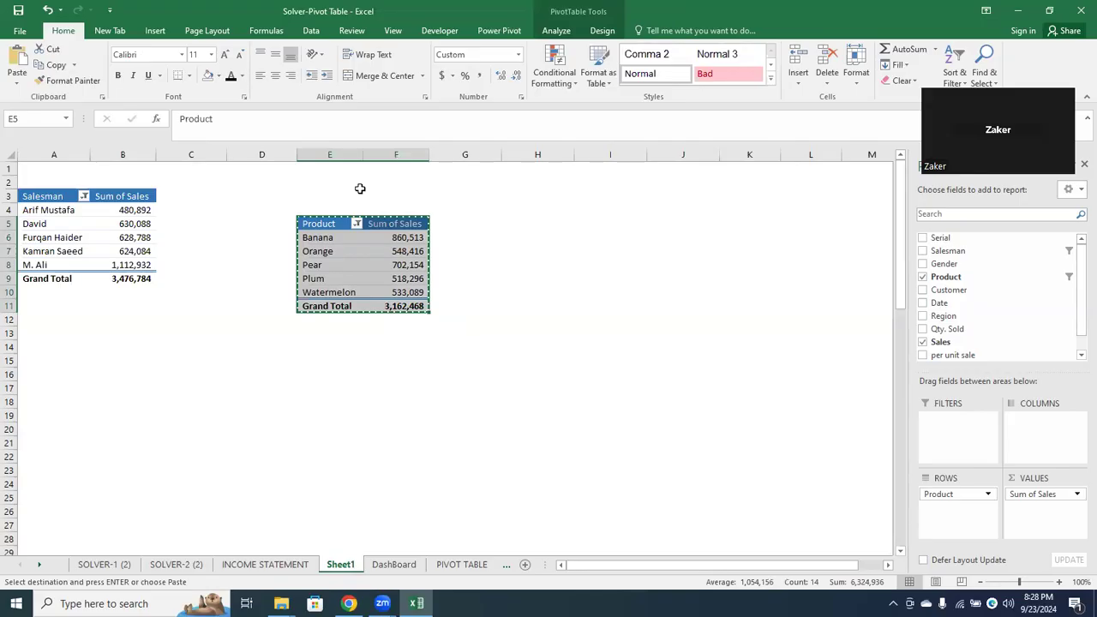
left_click(551, 254)
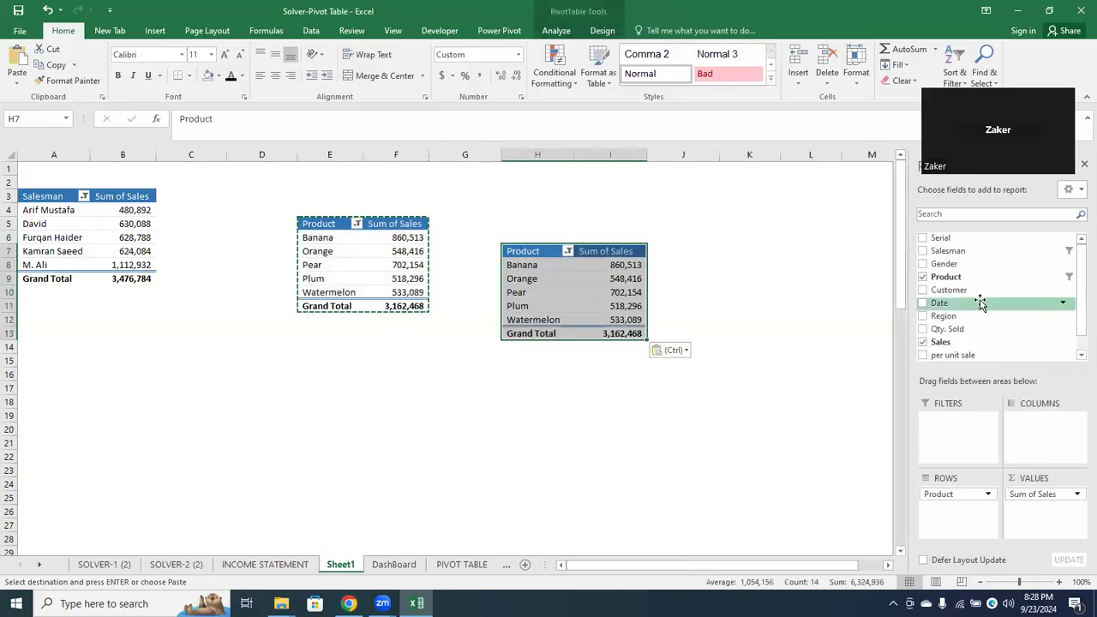
left_click(923, 277)
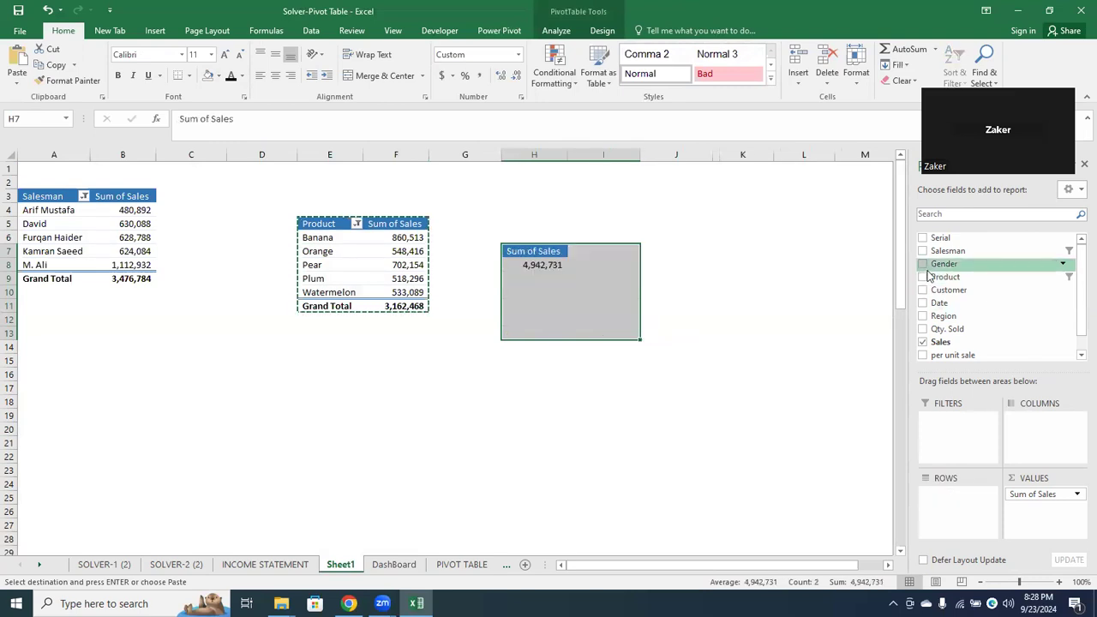
left_click(924, 317)
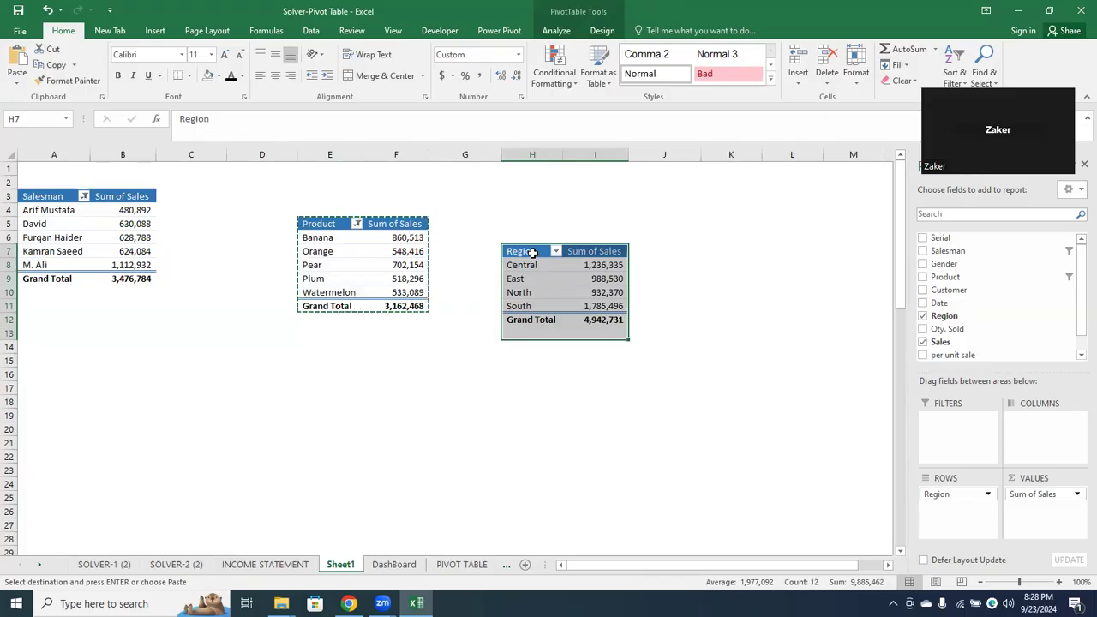
Insert column sparklines in J8:J11 beside the Region pivot table, using H8:I11 as the data range
left_click(634, 267)
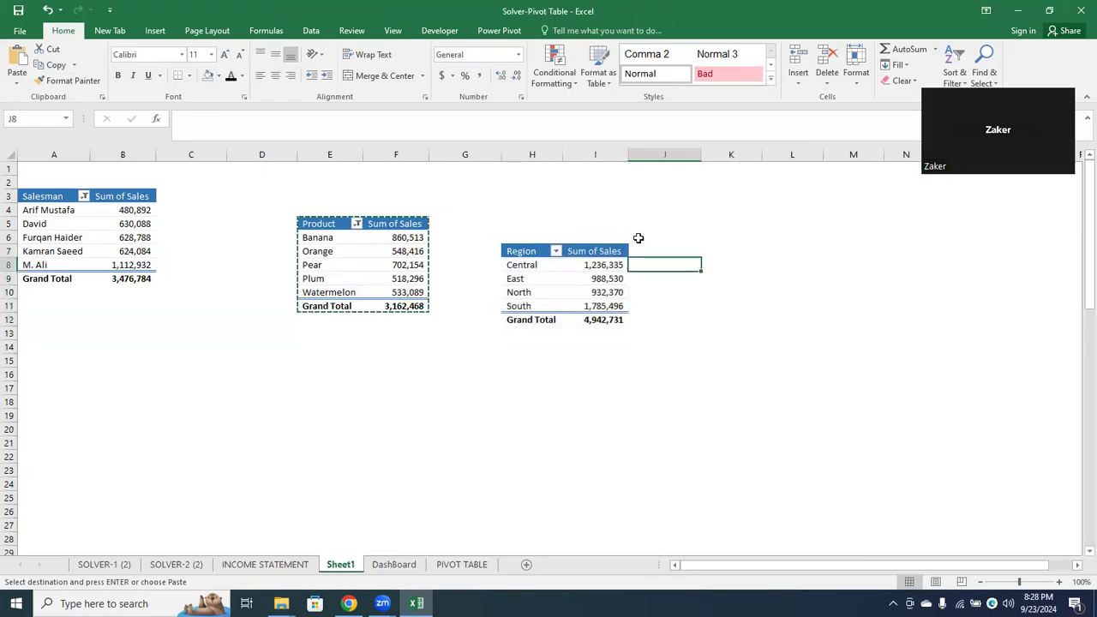
left_click(170, 30)
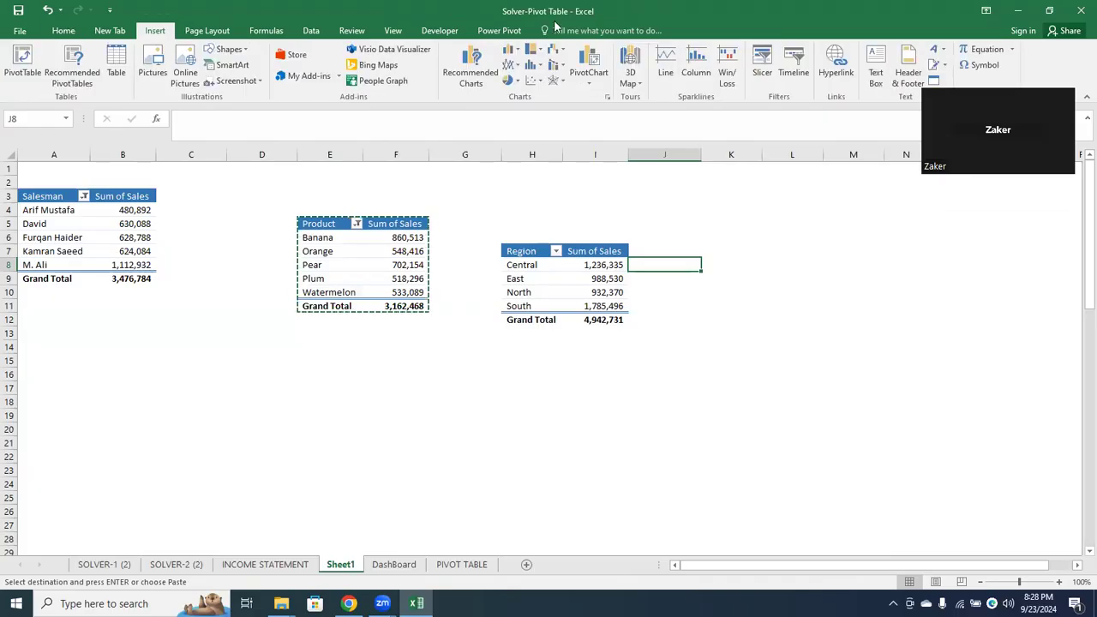
left_click(696, 75)
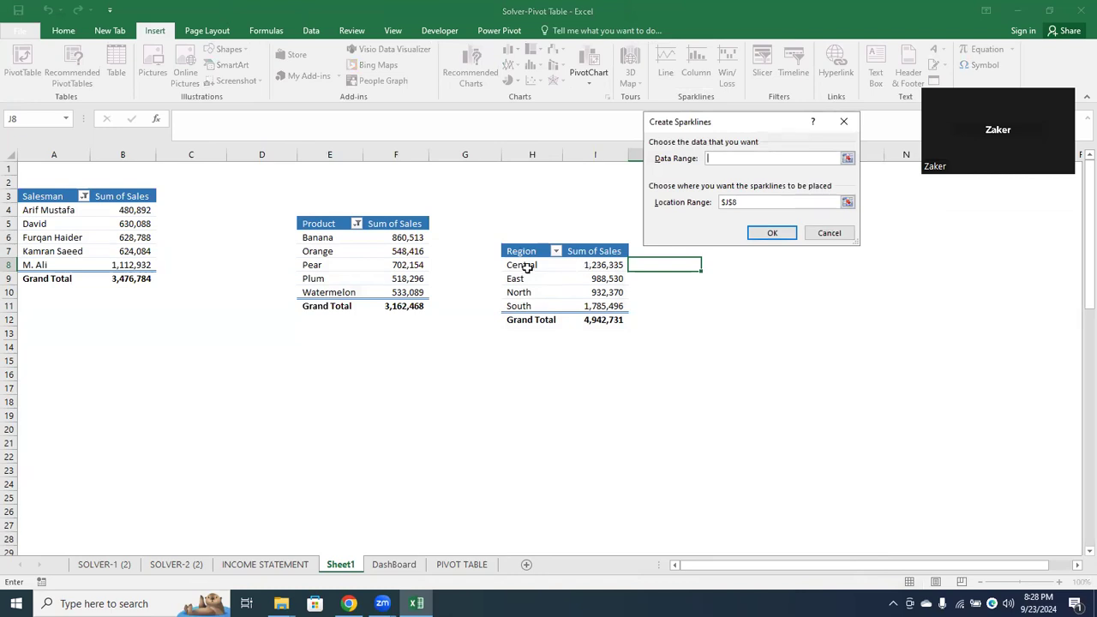
left_click_drag(526, 267, 601, 310)
left_click(751, 202)
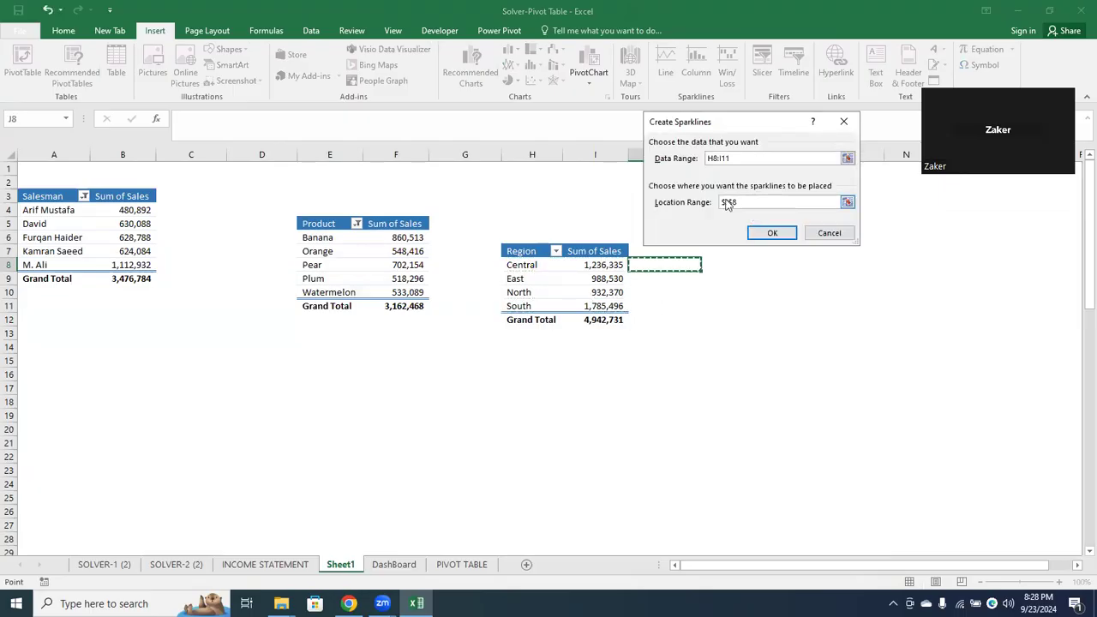
key("BackSpace")
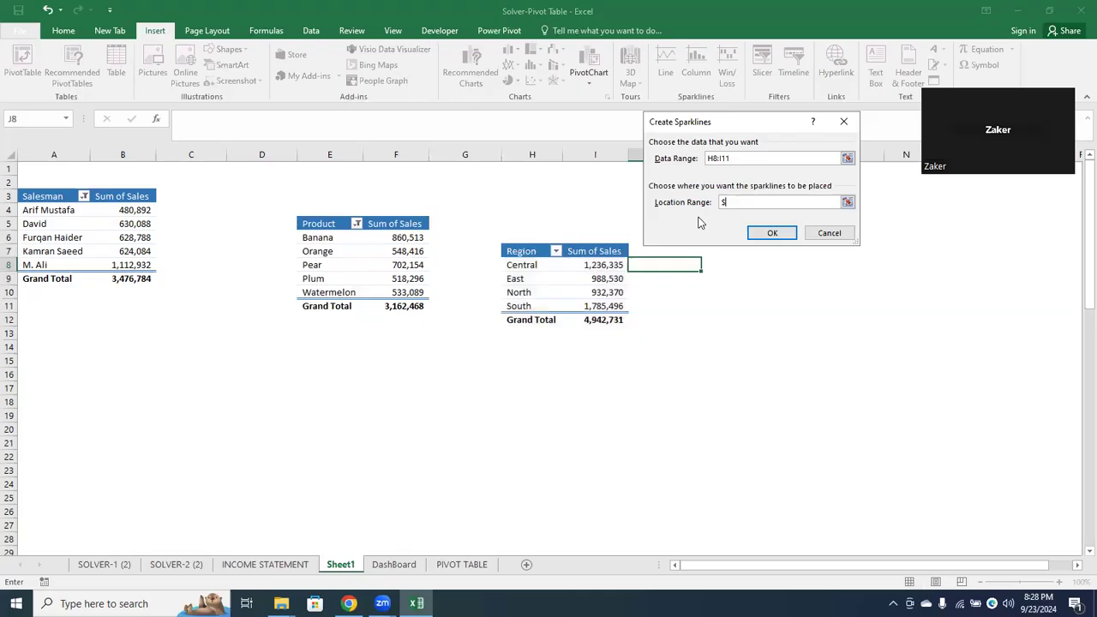
left_click_drag(666, 264, 664, 306)
left_click(773, 233)
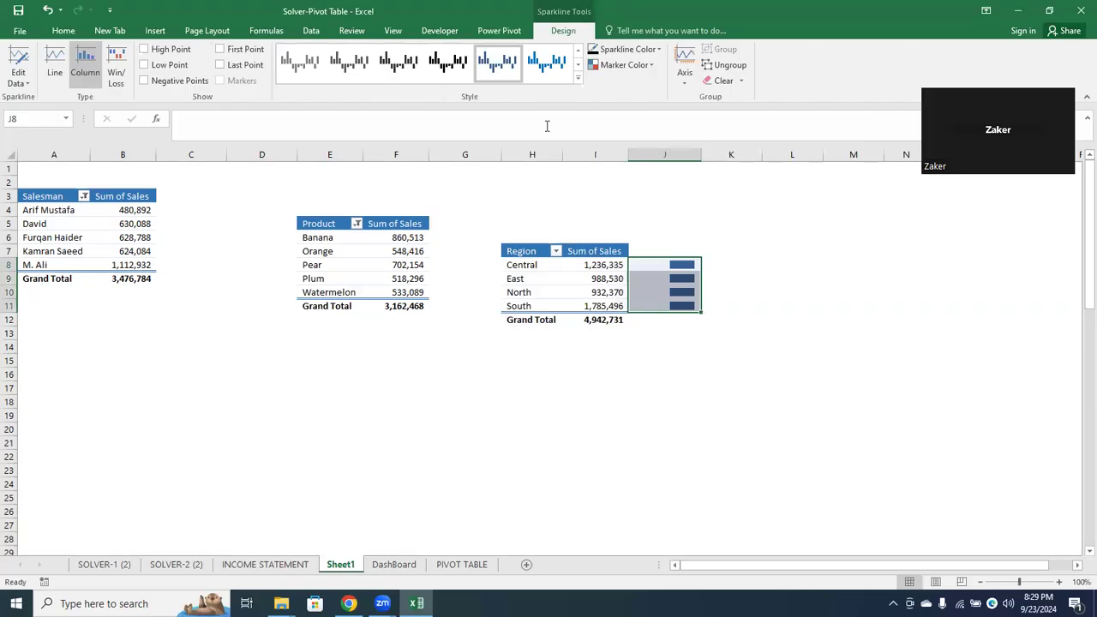
Try a gold style on the J8:J11 column sparklines, check their axis options, and clear the sparklines
left_click(578, 78)
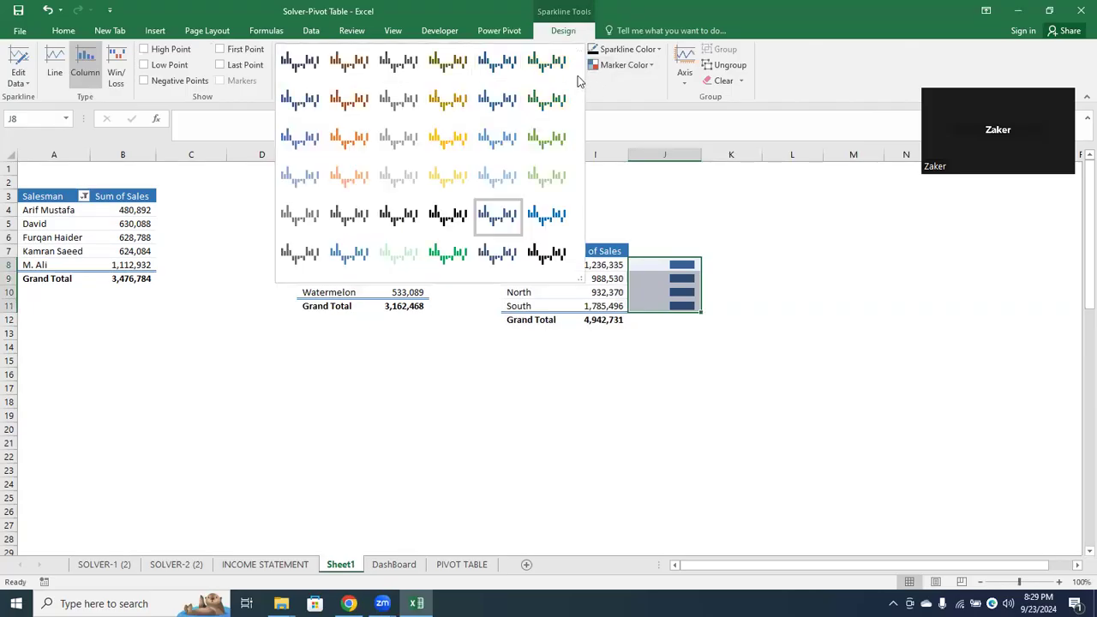
left_click(432, 158)
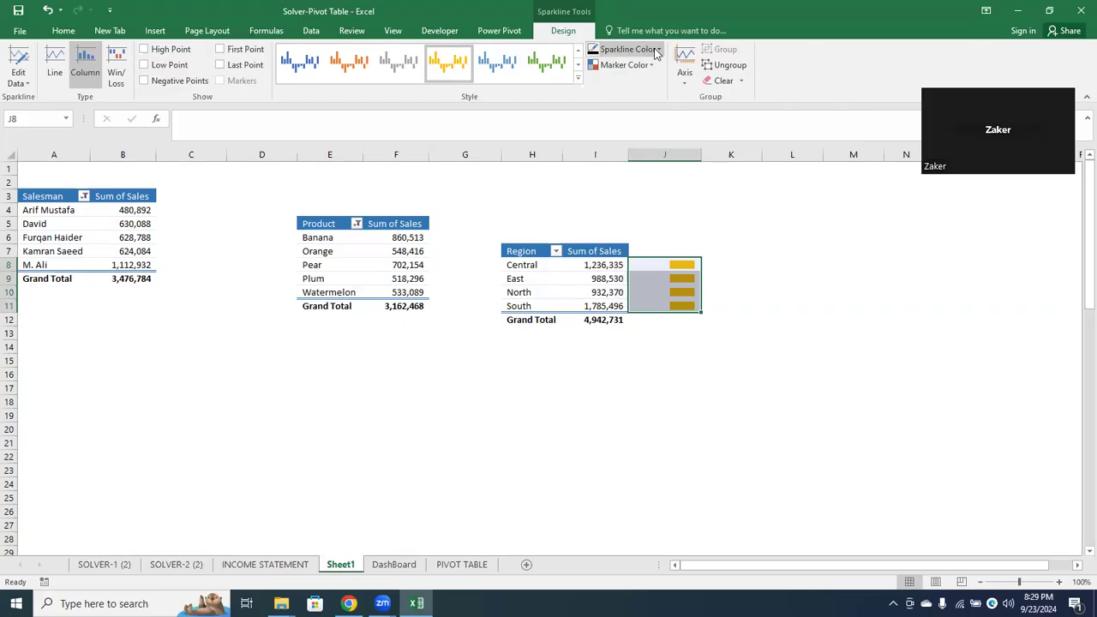
left_click(683, 58)
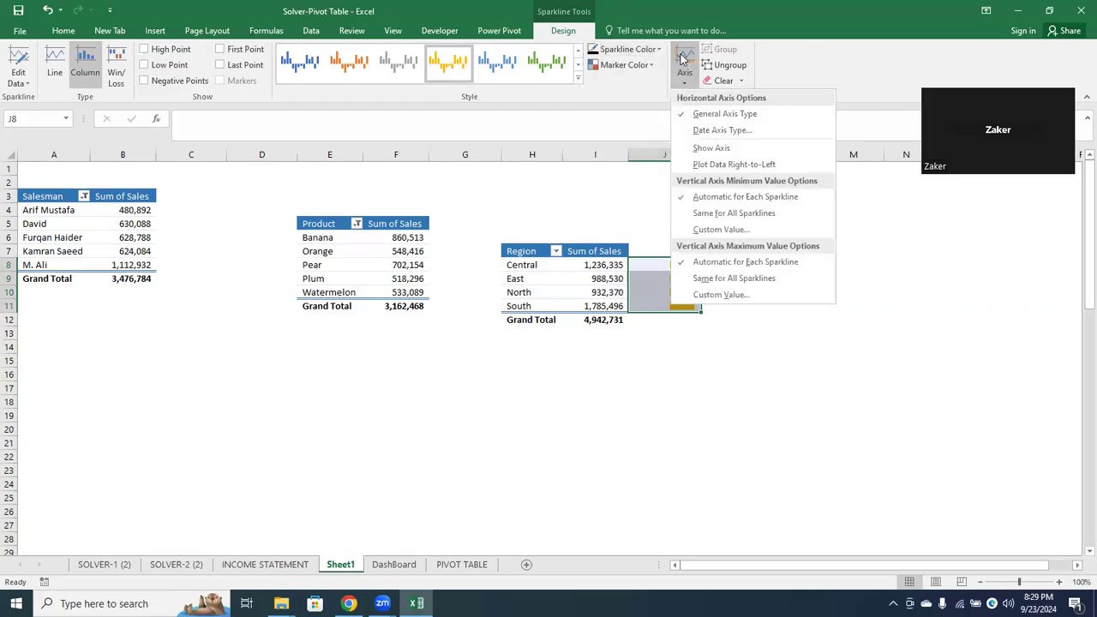
left_click(683, 84)
left_click(683, 85)
left_click(707, 131)
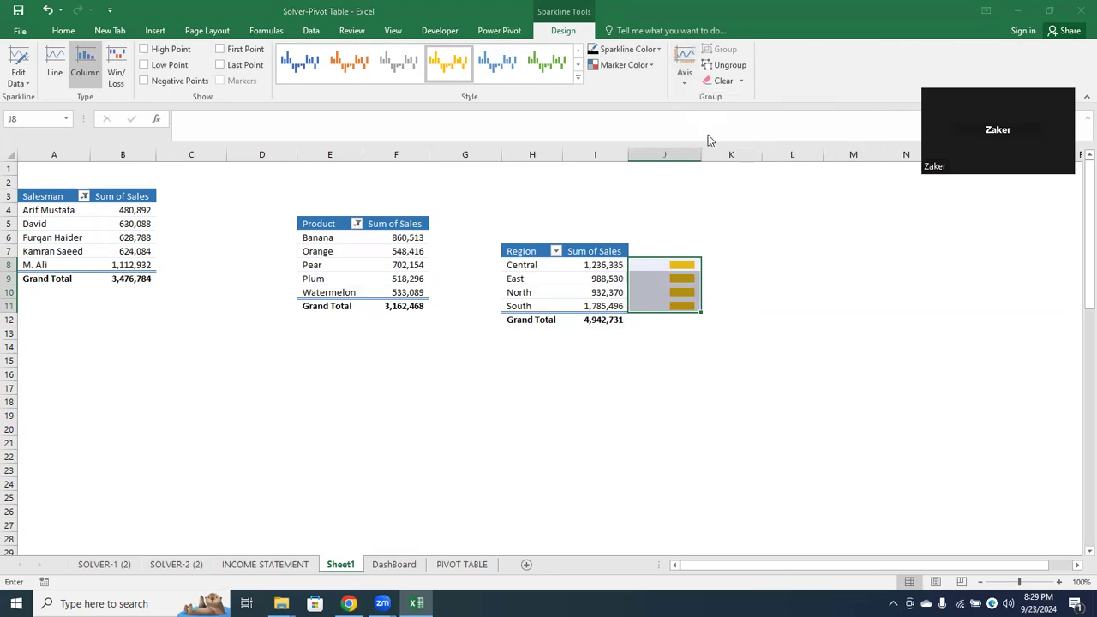
left_click(846, 209)
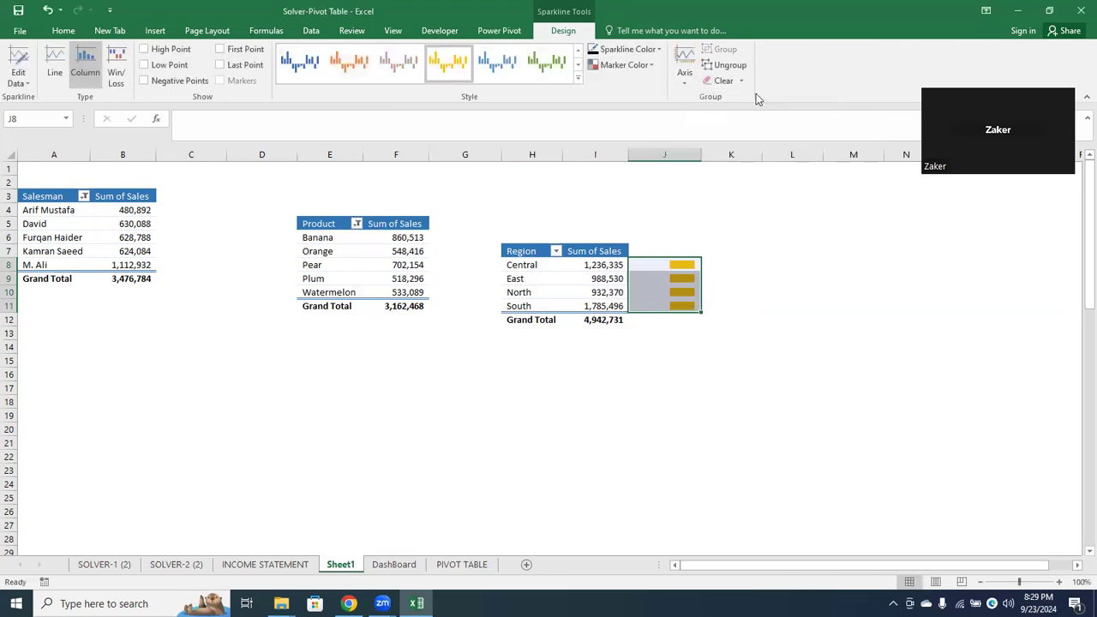
left_click(687, 82)
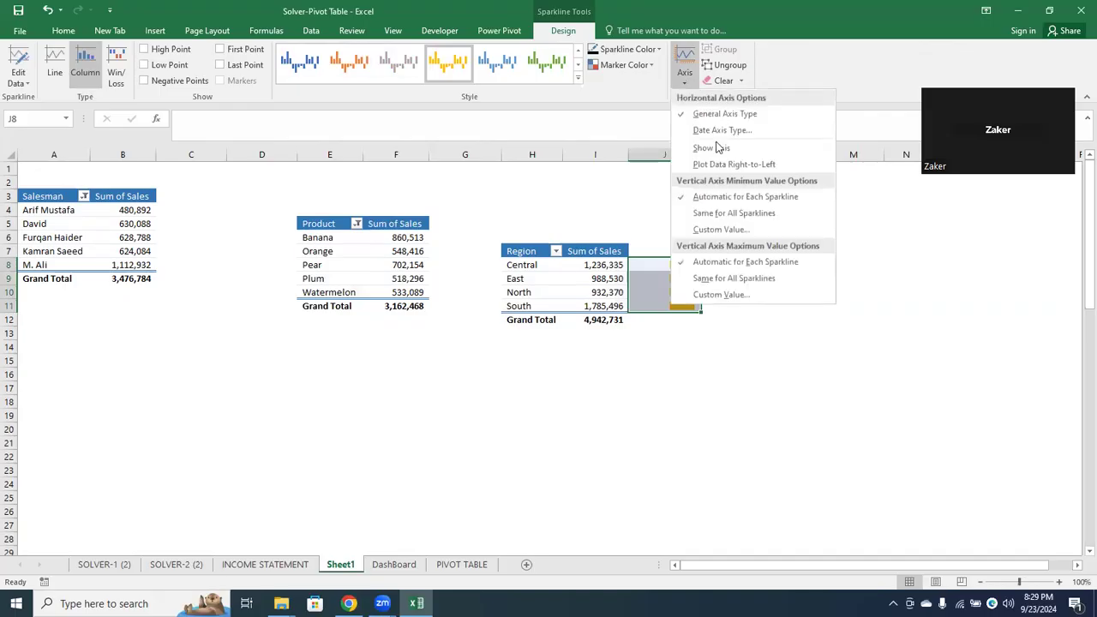
left_click(724, 80)
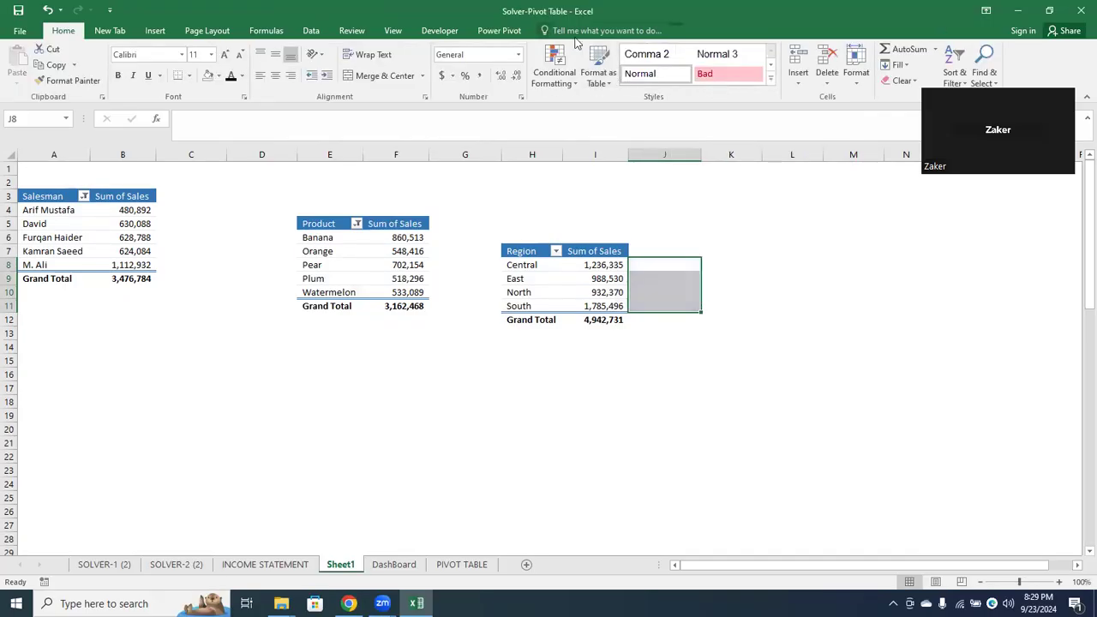
Insert line sparklines in J8:J11 using the Region pivot data H8:I11
left_click(155, 31)
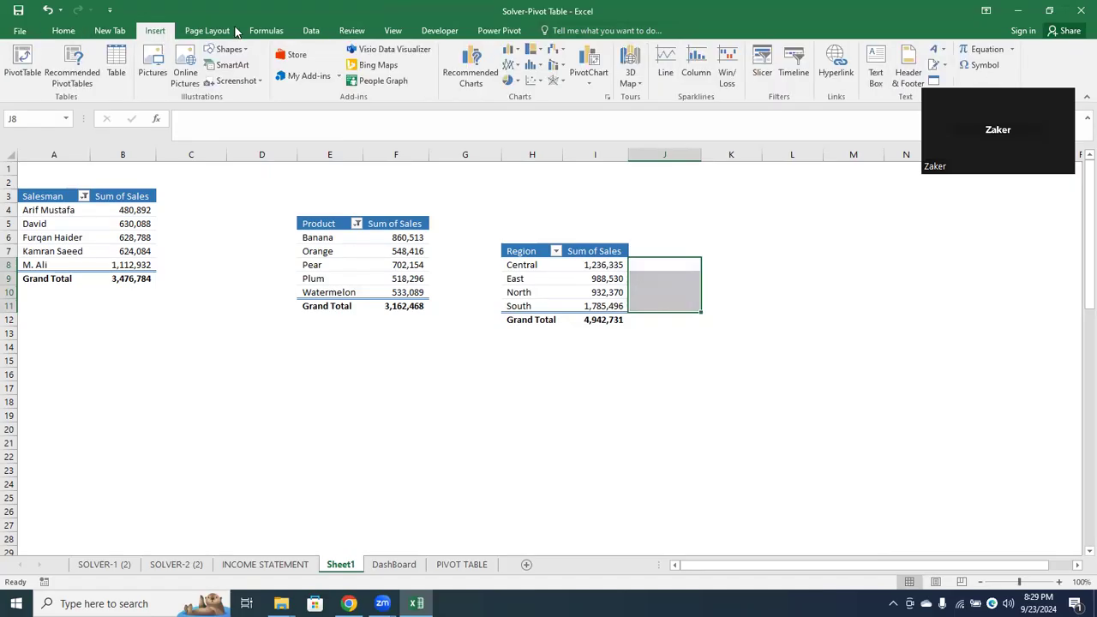
left_click(665, 60)
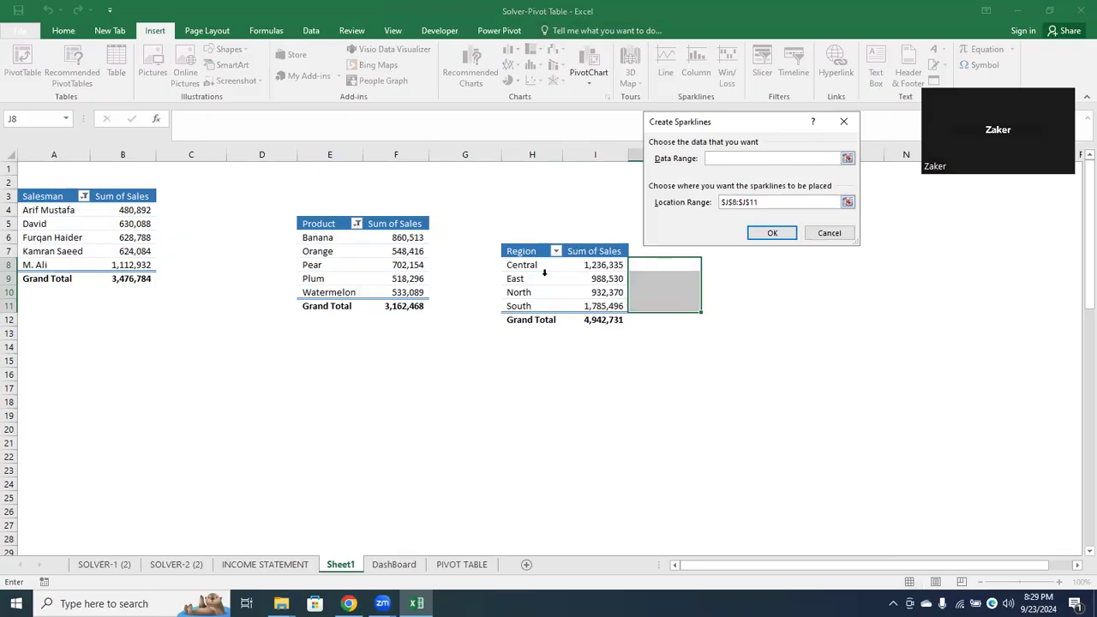
mouse_move(529, 262)
left_mouse_down()
mouse_move(611, 323)
mouse_move(612, 301)
left_mouse_up()
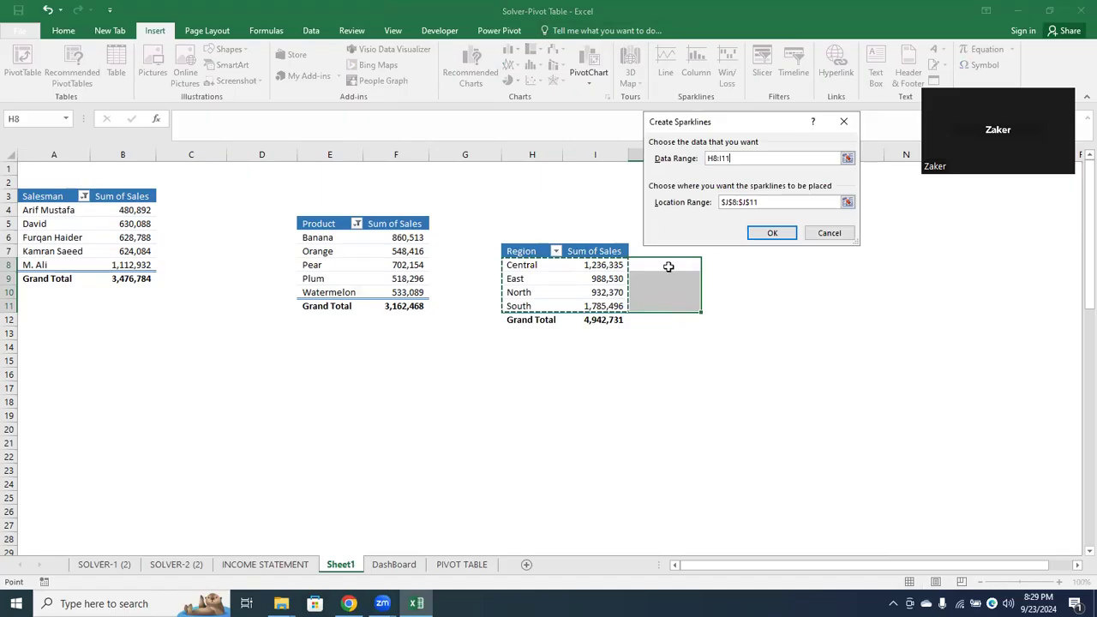
left_click(769, 232)
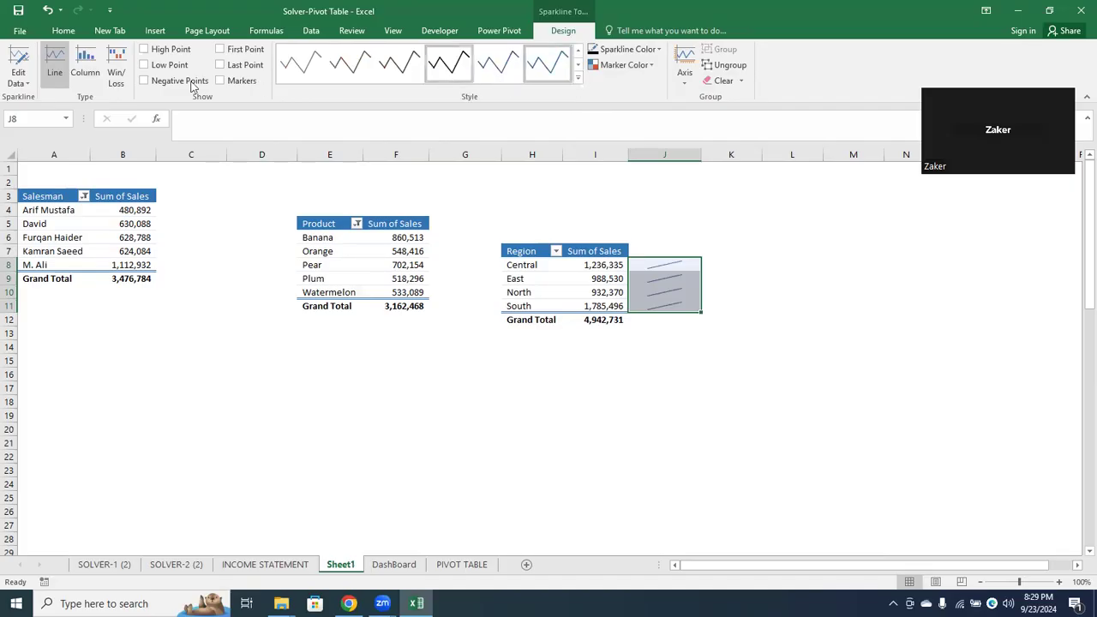
Try the Win/Loss, Line and Column types on the J8:J11 sparklines, then clear them
left_click(113, 66)
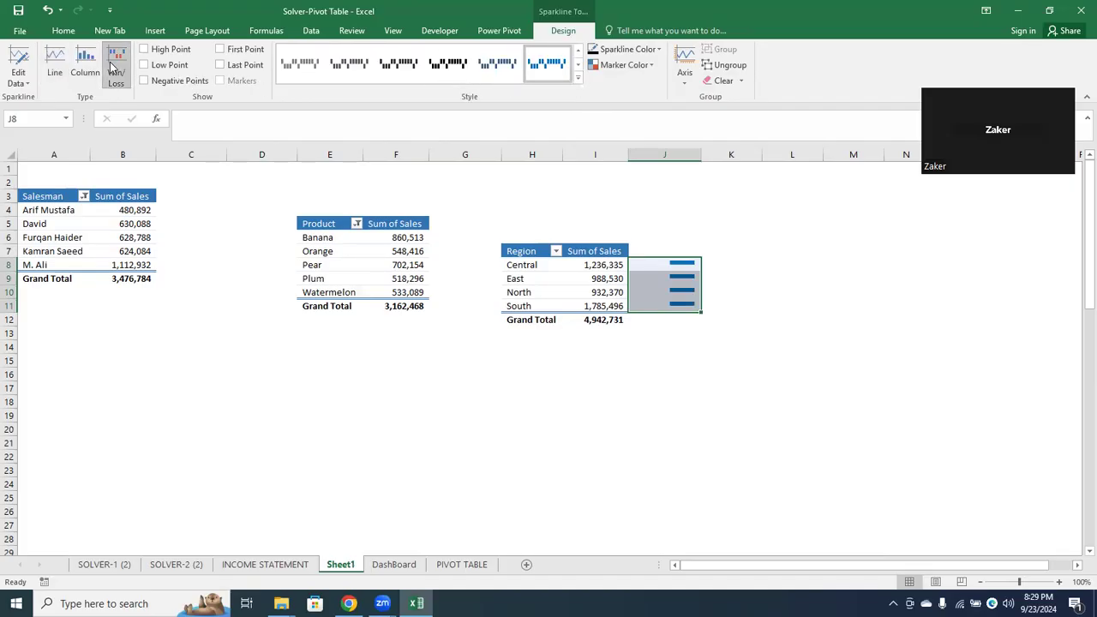
left_click(60, 70)
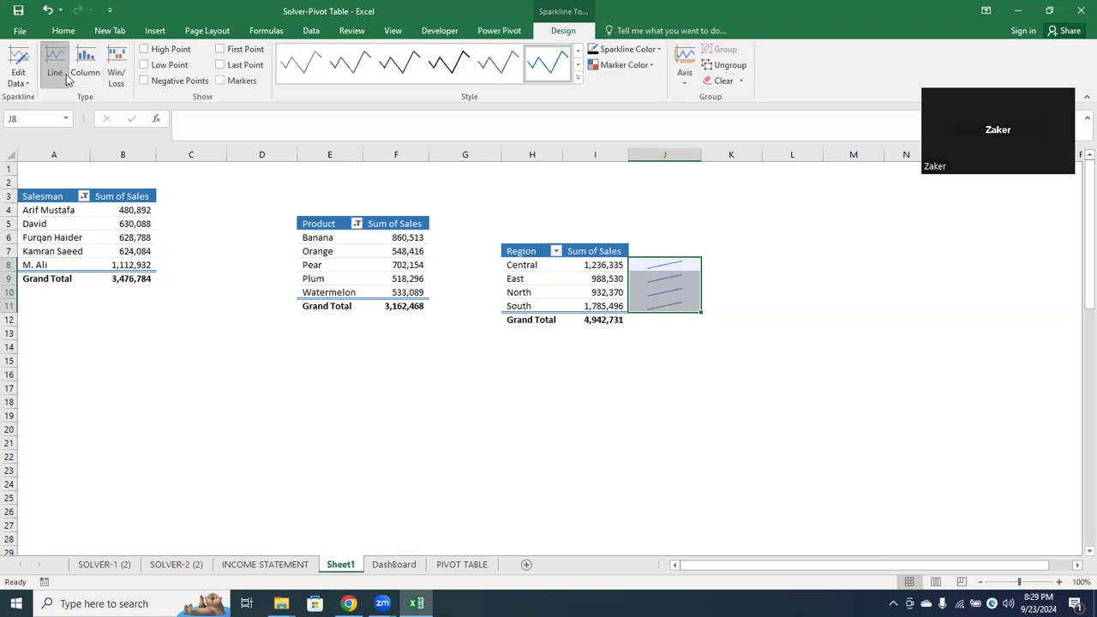
left_click(86, 67)
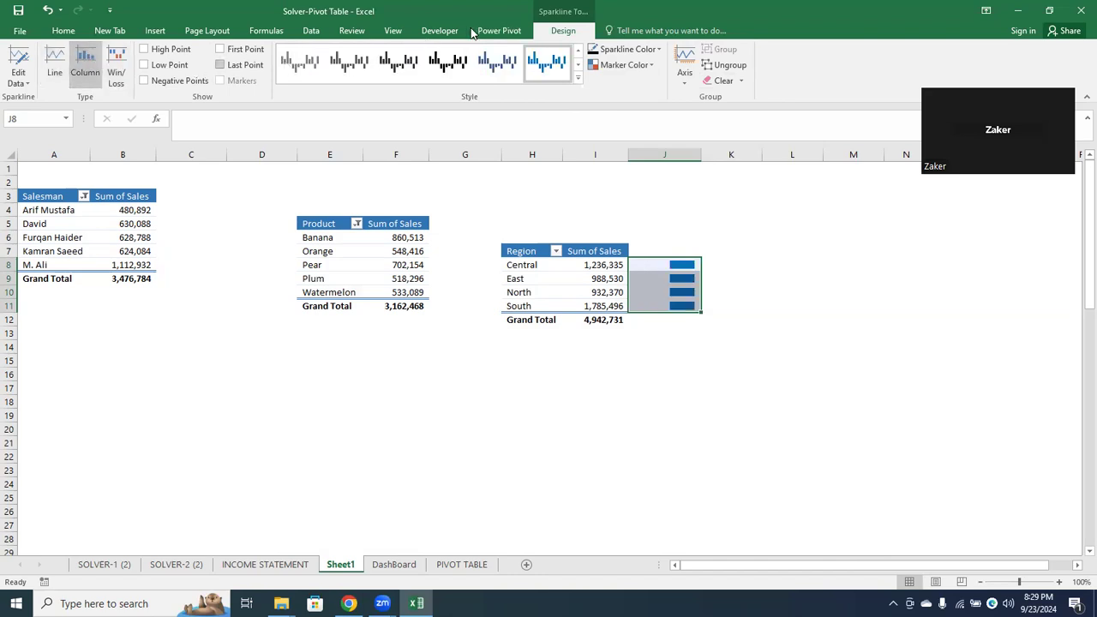
left_click(722, 81)
left_click(522, 406)
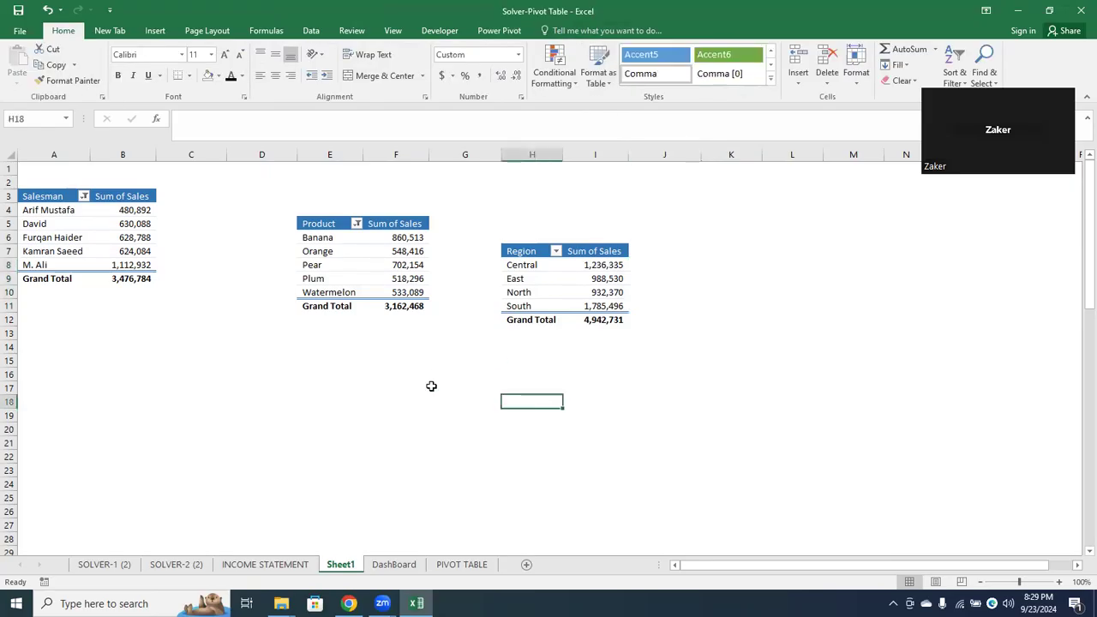
Delete the Region pivot table in H7:I12 on Sheet1
left_click_drag(510, 253, 577, 319)
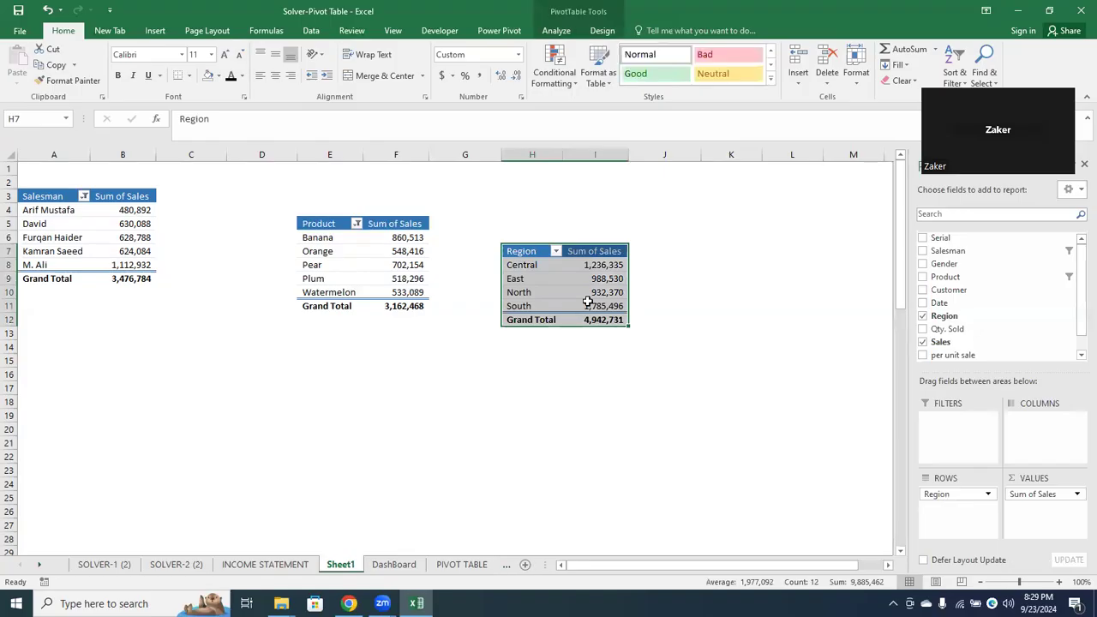
key("Delete")
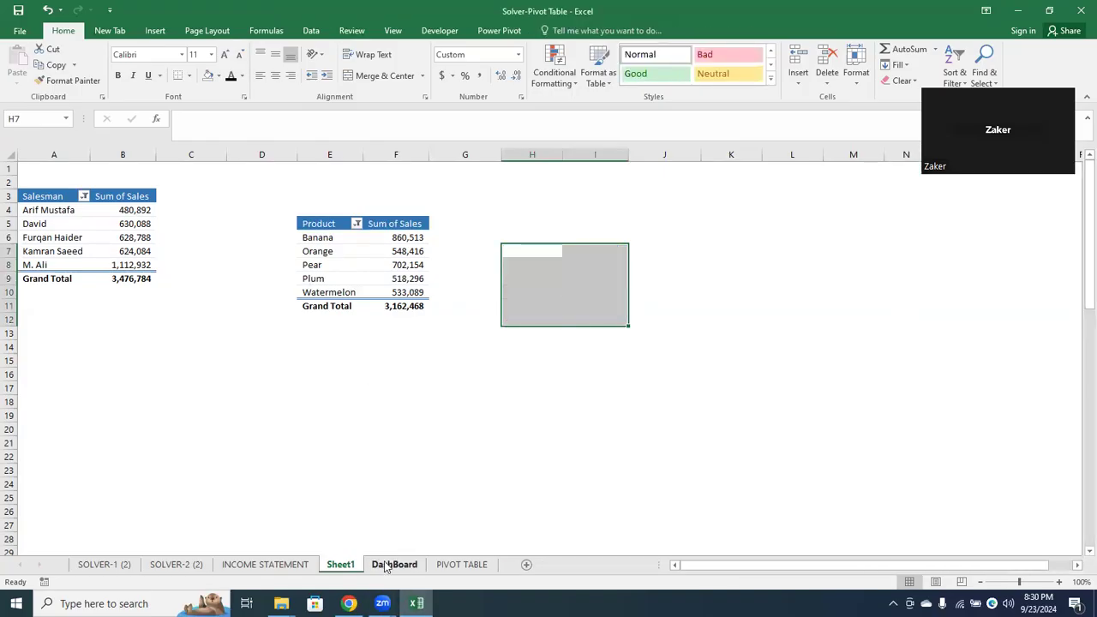
left_click(450, 369)
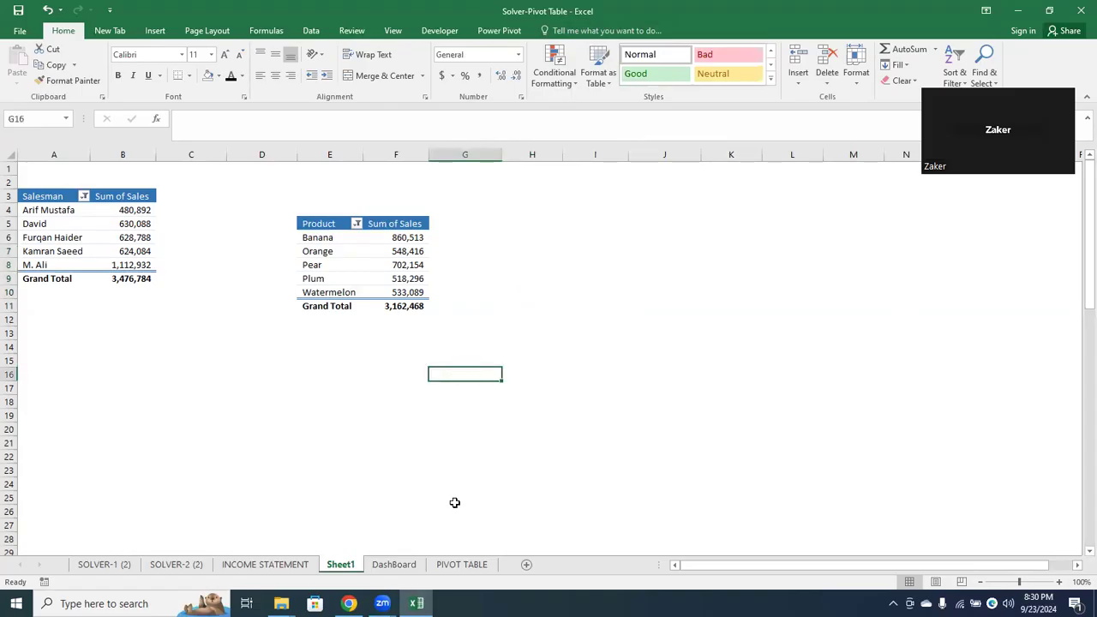
Insert a Region slicer for the Product pivot table on Sheet1
left_click(489, 237)
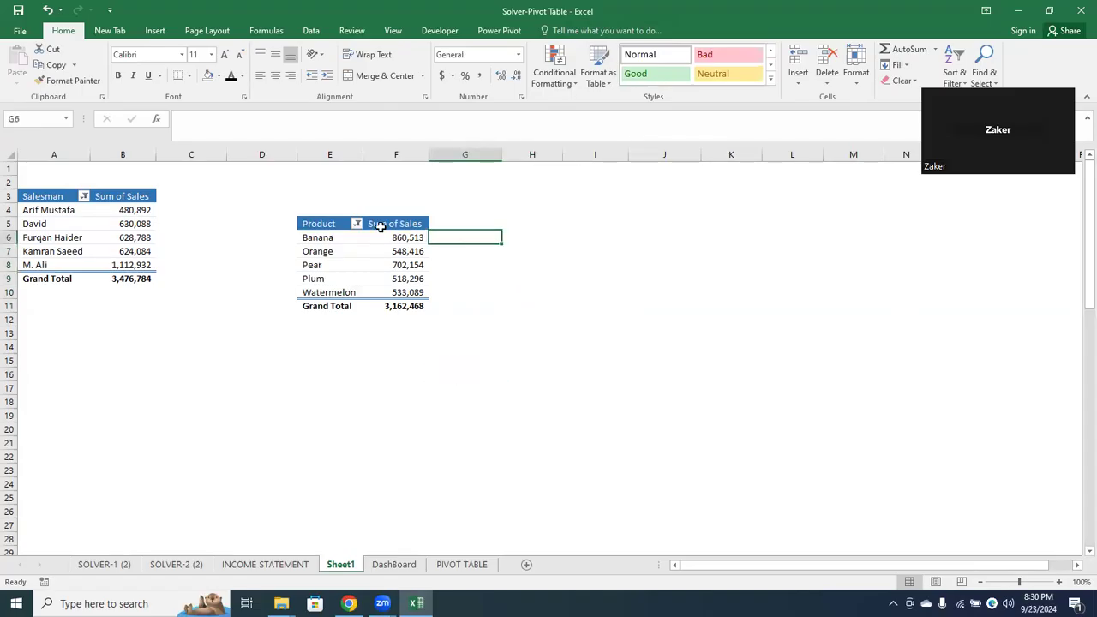
left_click(381, 227)
left_click(557, 30)
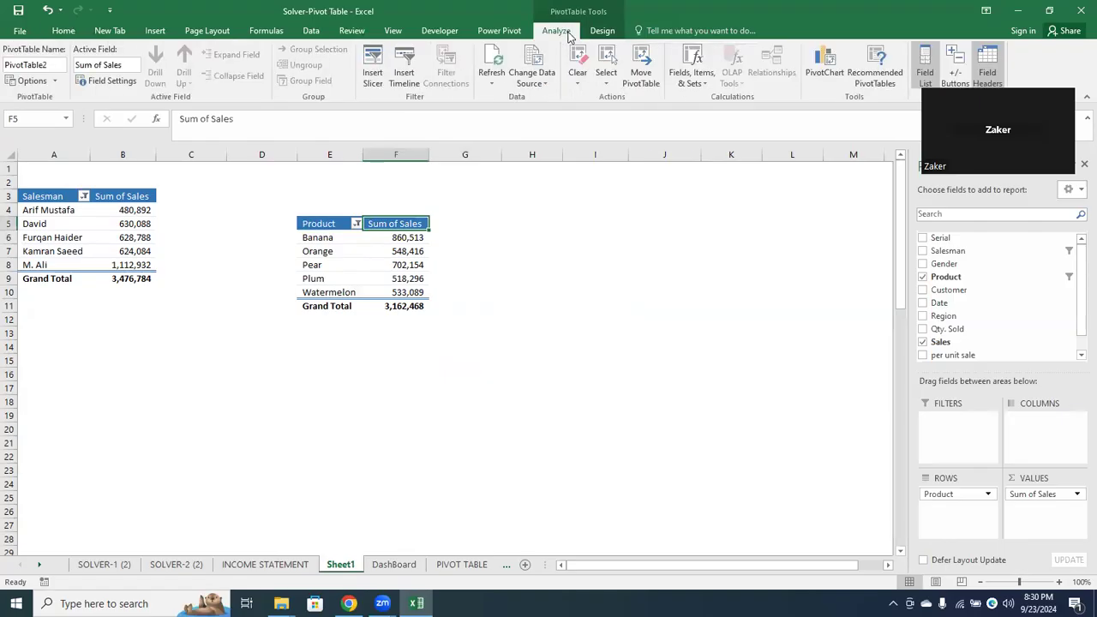
left_click(372, 71)
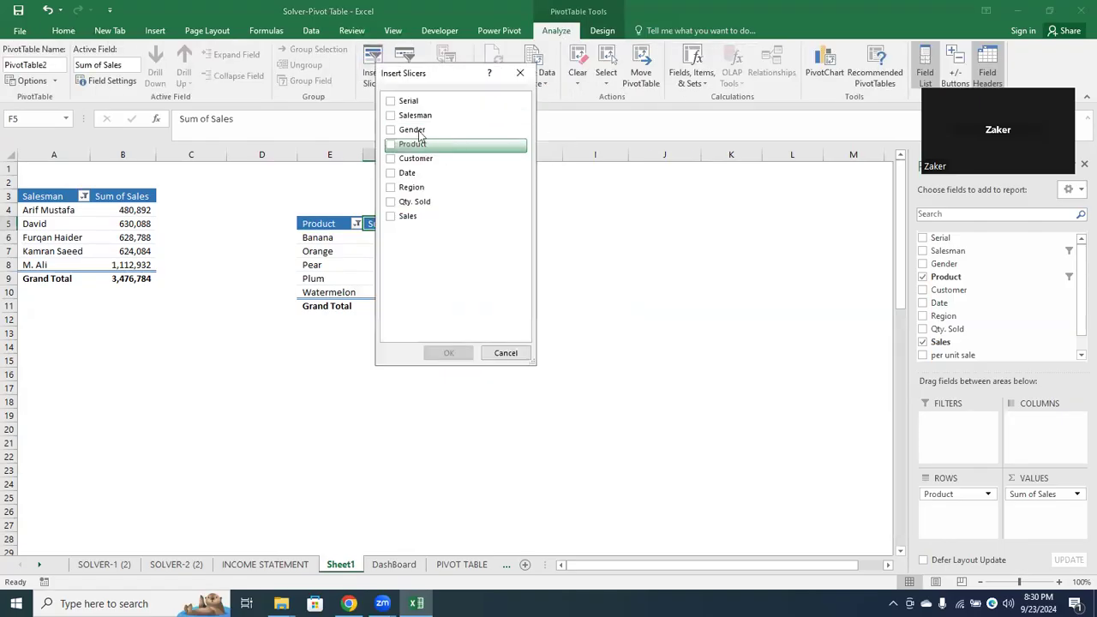
left_click(391, 187)
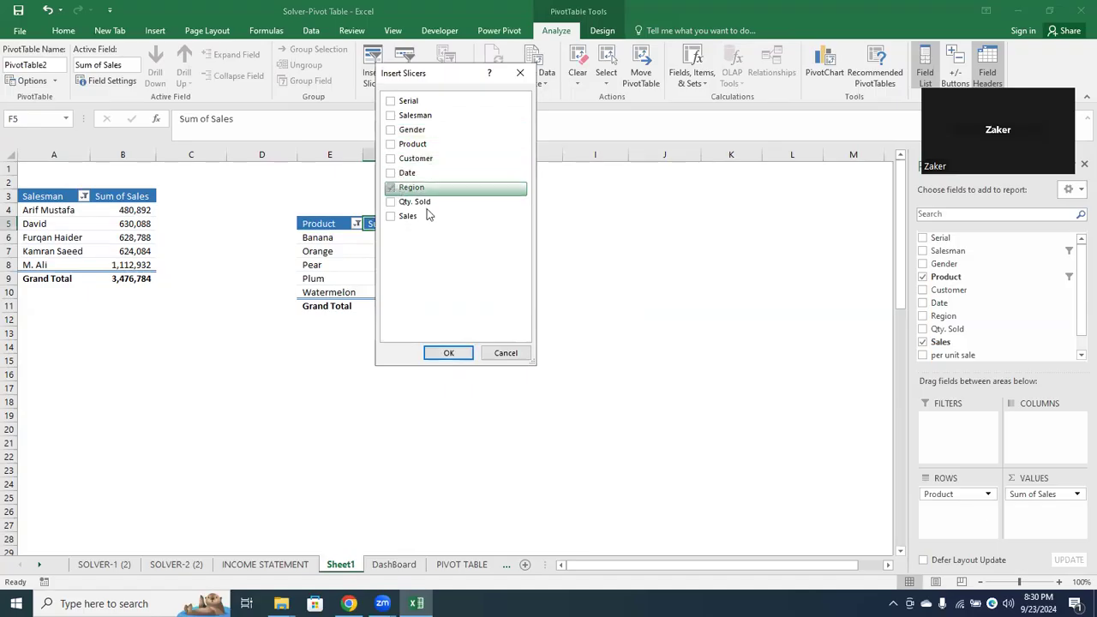
left_click(448, 352)
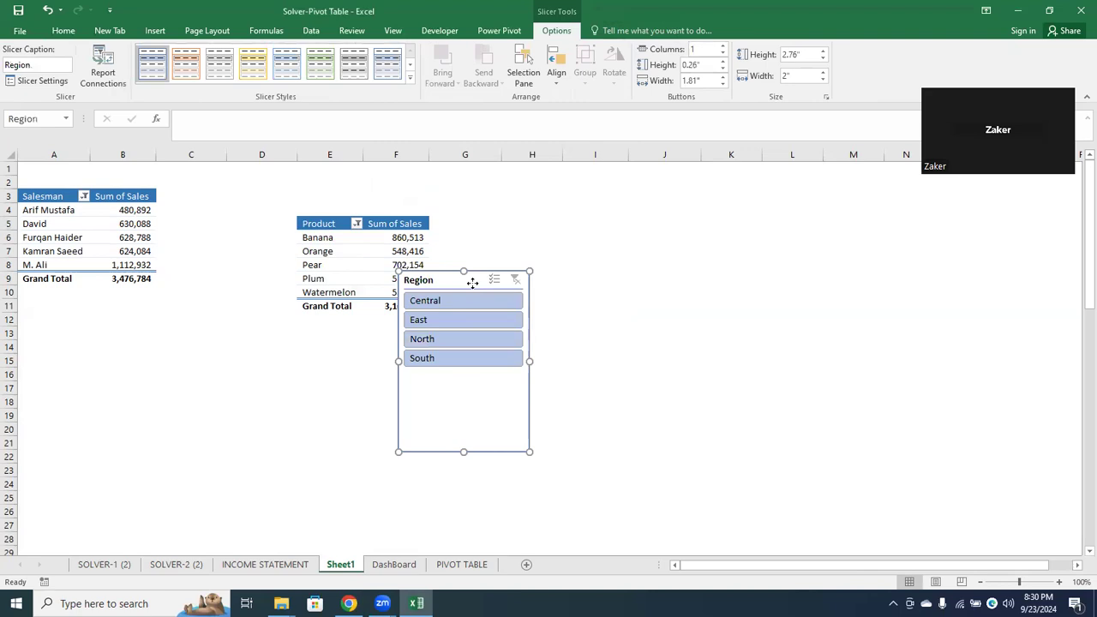
Move the Region slicer from Sheet1 to cell A2 of the DashBoard sheet and shrink it to about 1.57" high by 1.77" wide
key("Escape")
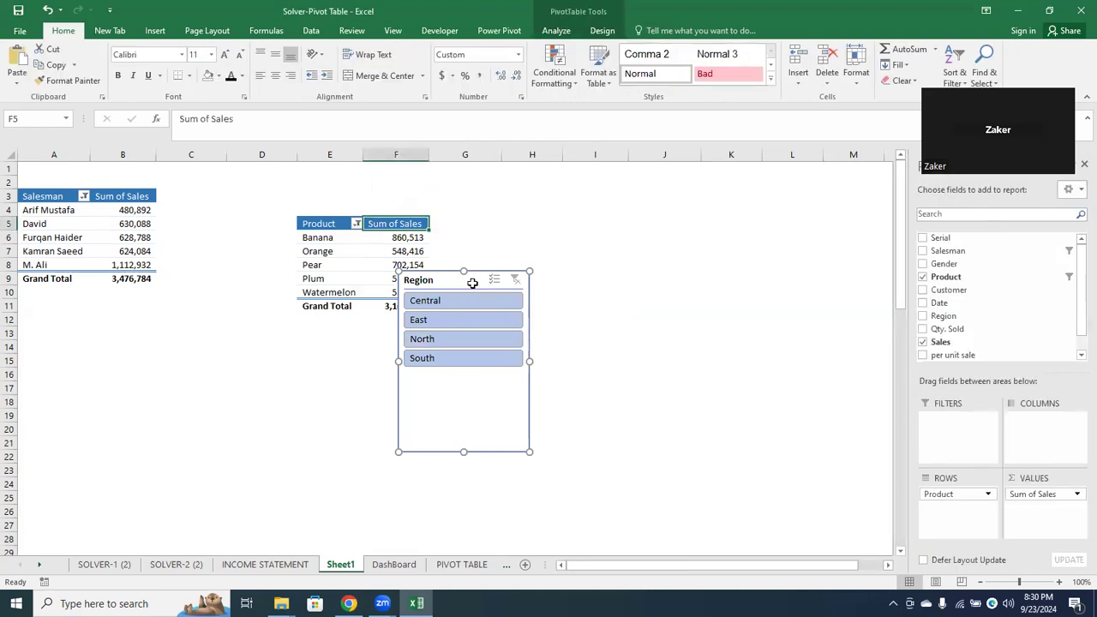
left_click(471, 279)
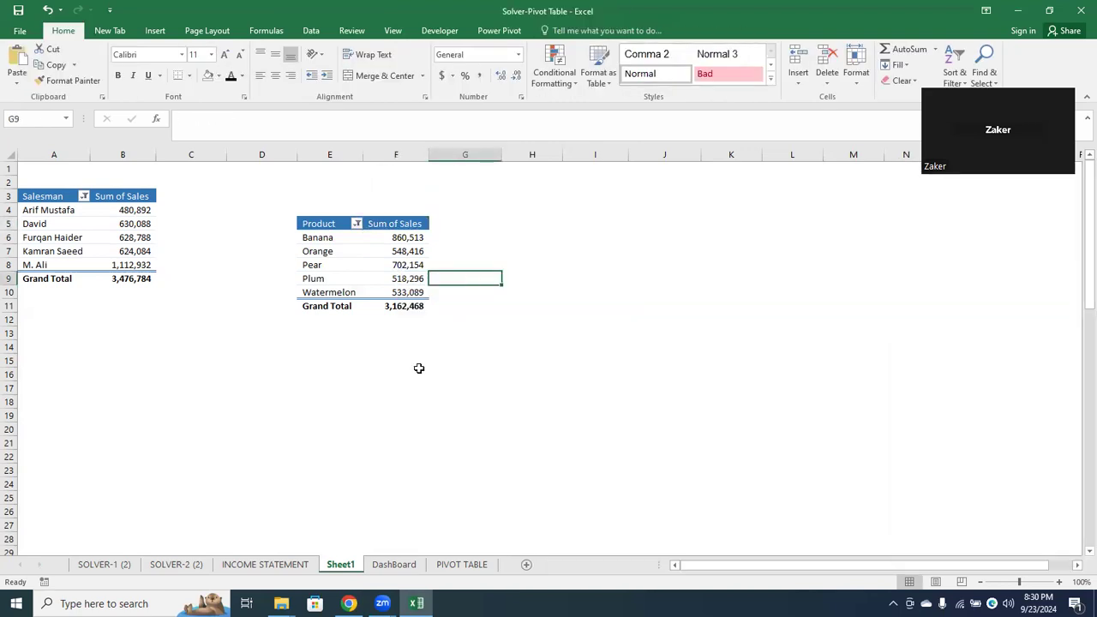
left_click(393, 564)
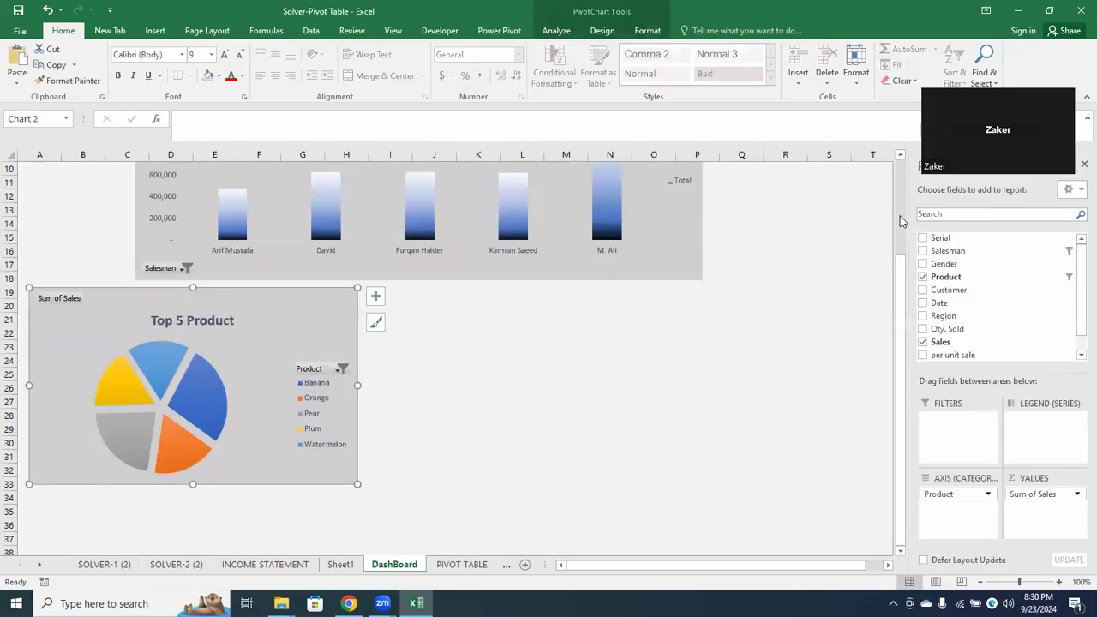
scroll(900, 221, "up", 3)
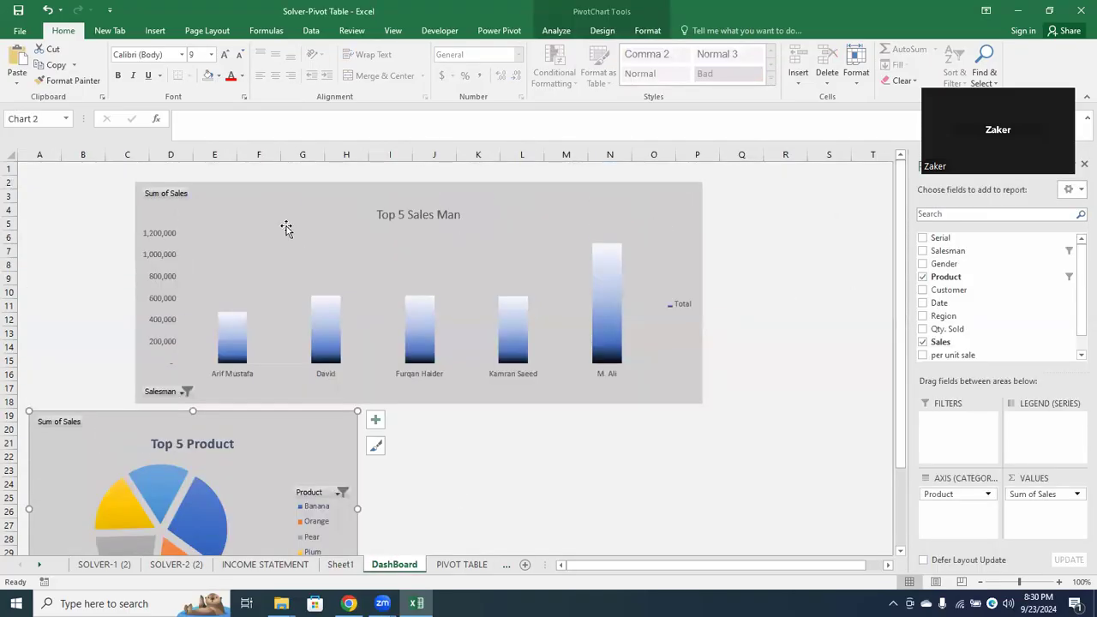
left_click(63, 180)
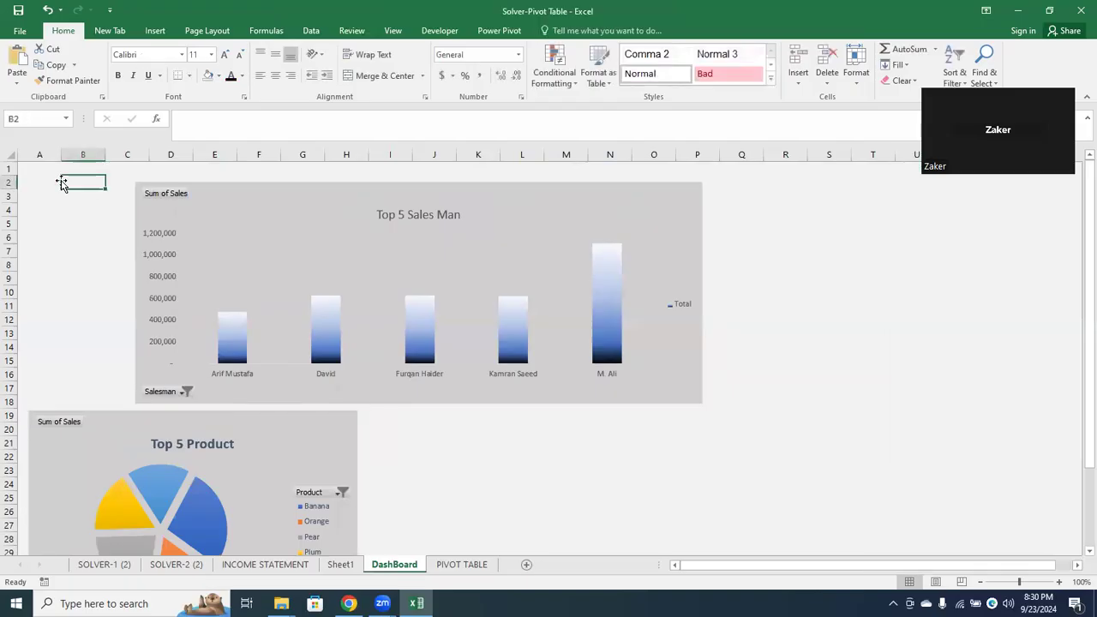
left_click(27, 178)
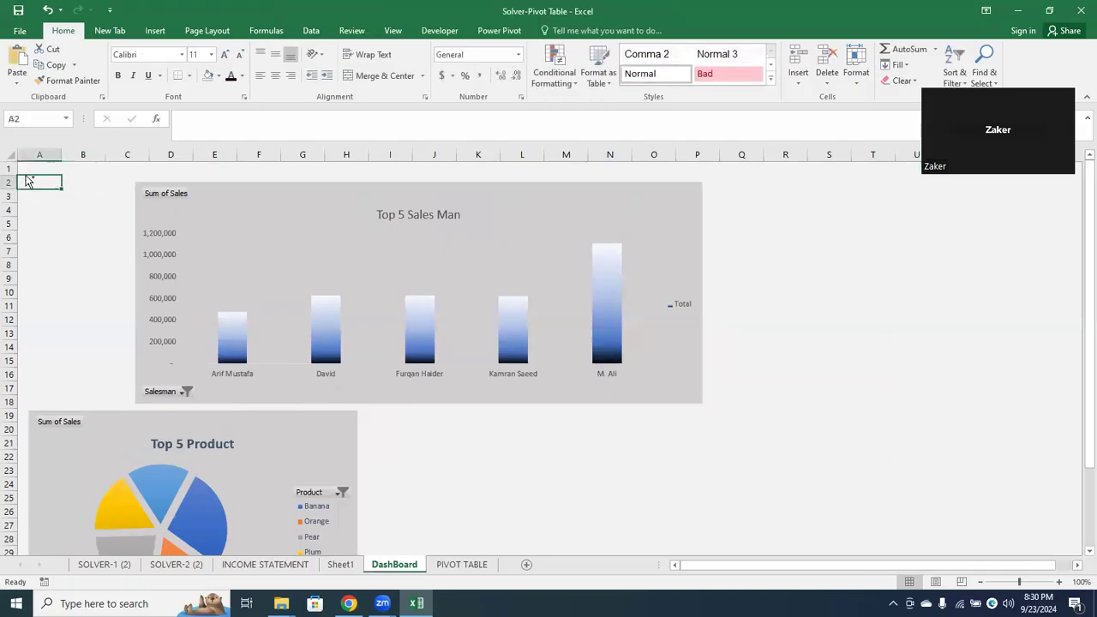
key("ctrl+v")
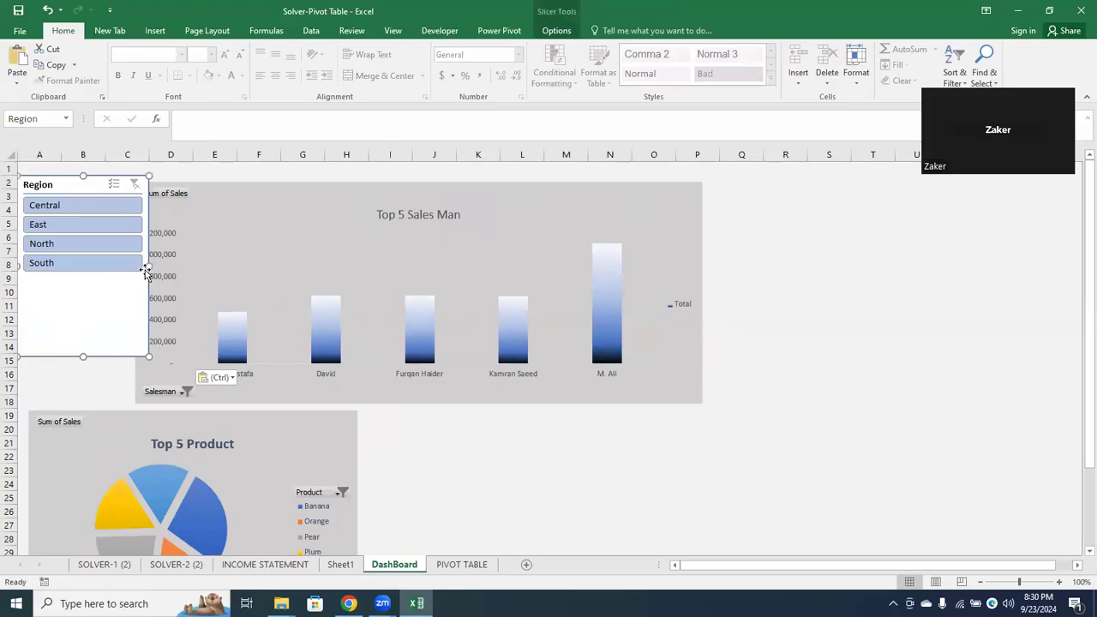
left_click_drag(148, 264, 134, 265)
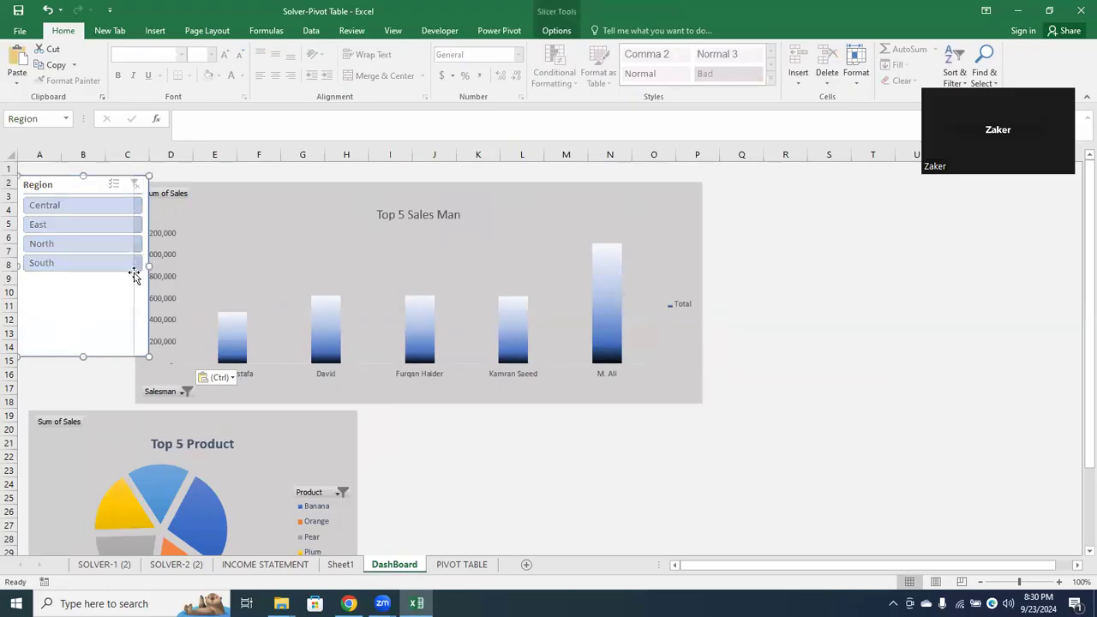
left_click_drag(75, 356, 69, 279)
Test the Region slicer with Central, East, South and North on the Top 5 Product chart, ending with the filter cleared
left_click(78, 210)
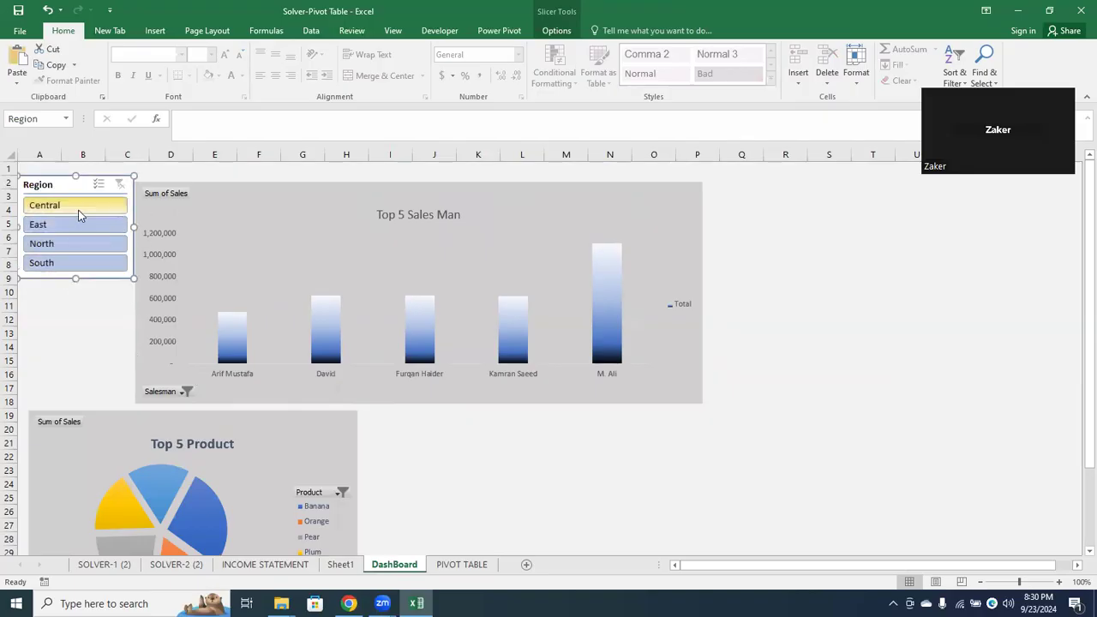
left_click(79, 226)
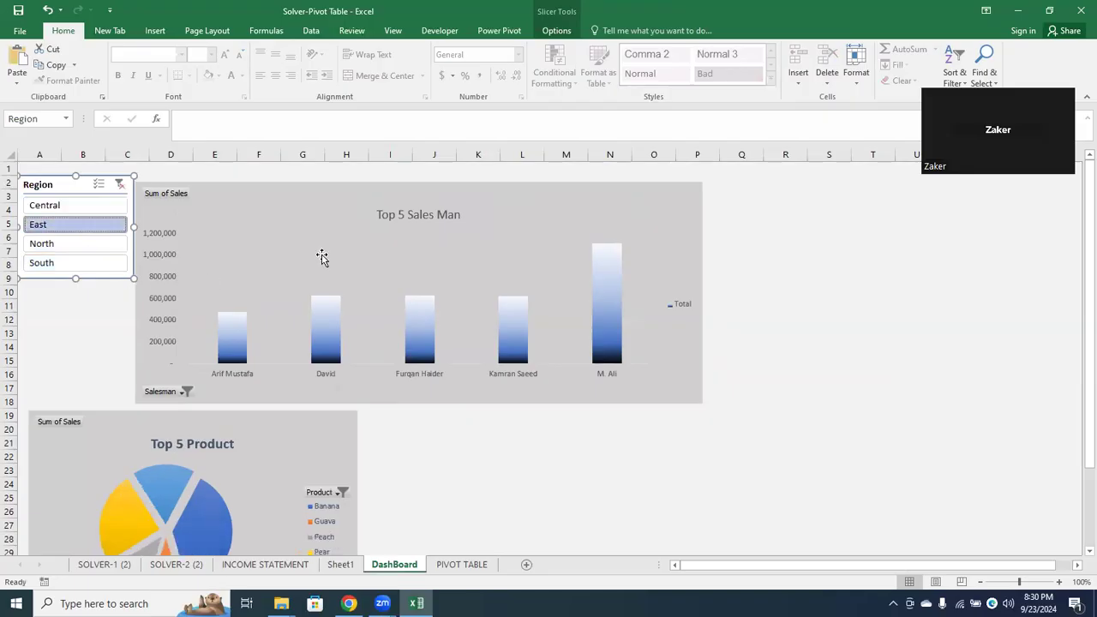
left_click(83, 262)
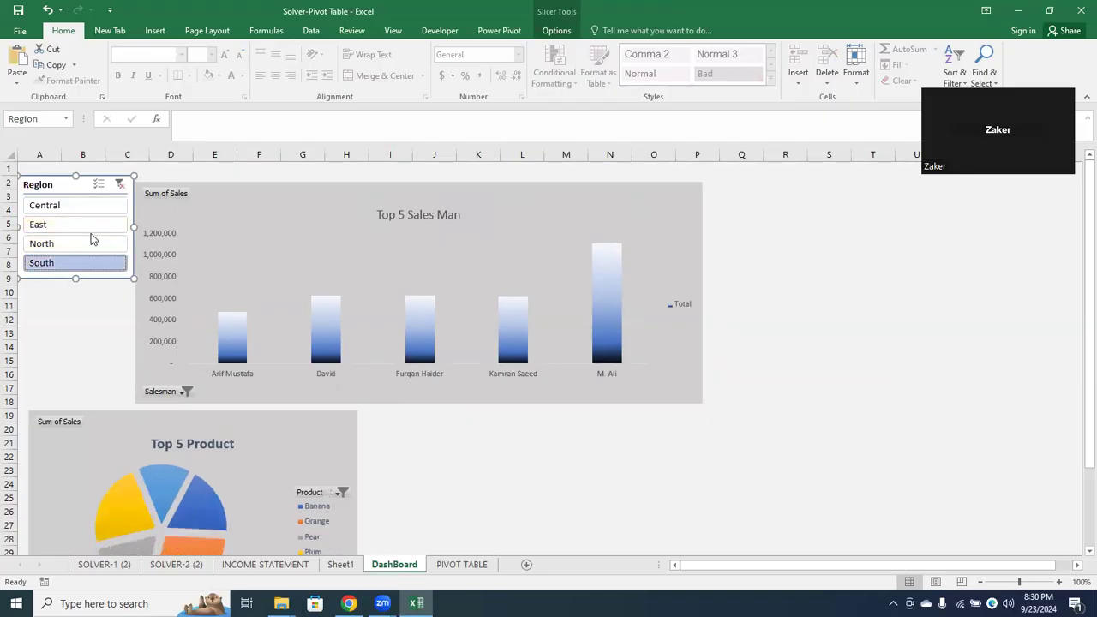
left_click(87, 247)
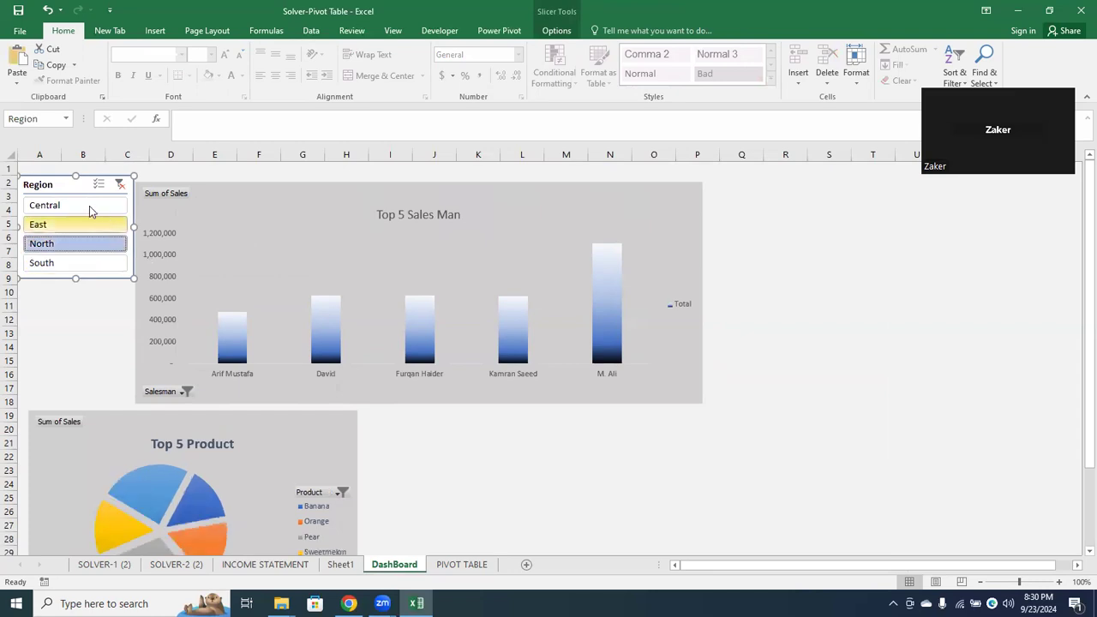
left_click(118, 185)
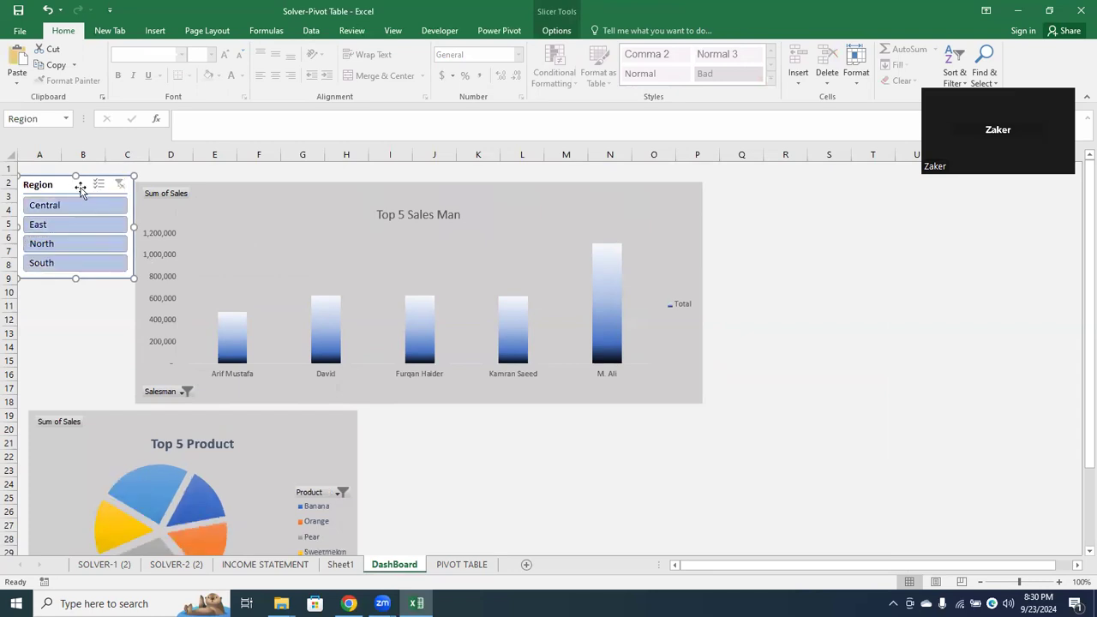
Connect the Region slicer to both PivotTable1 and PivotTable2 through its report connections
right_click(80, 189)
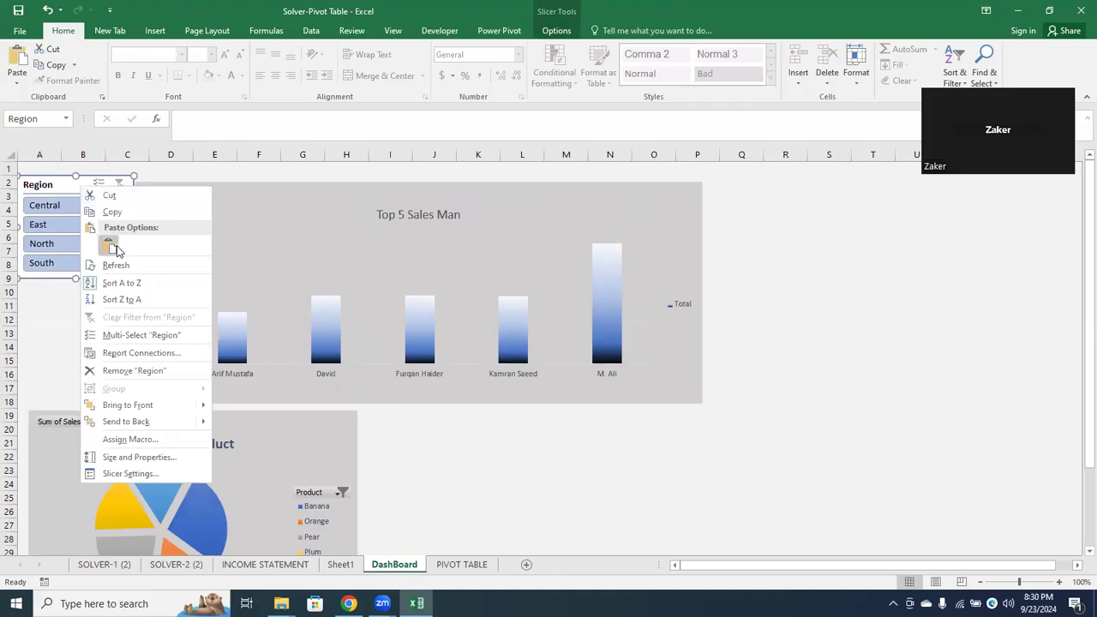
left_click(503, 30)
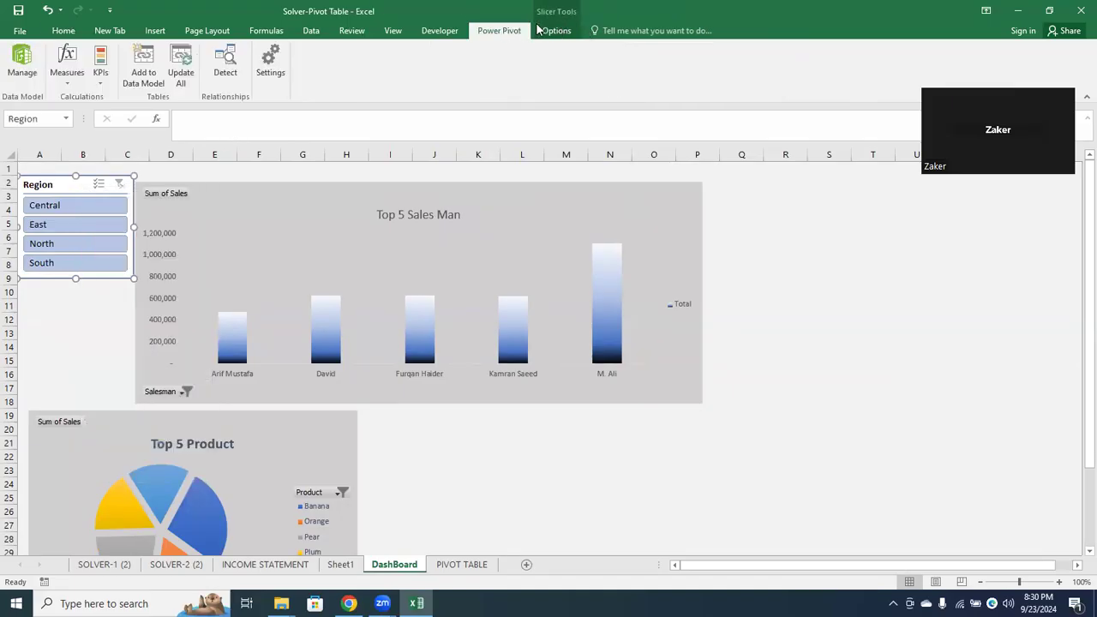
left_click(540, 32)
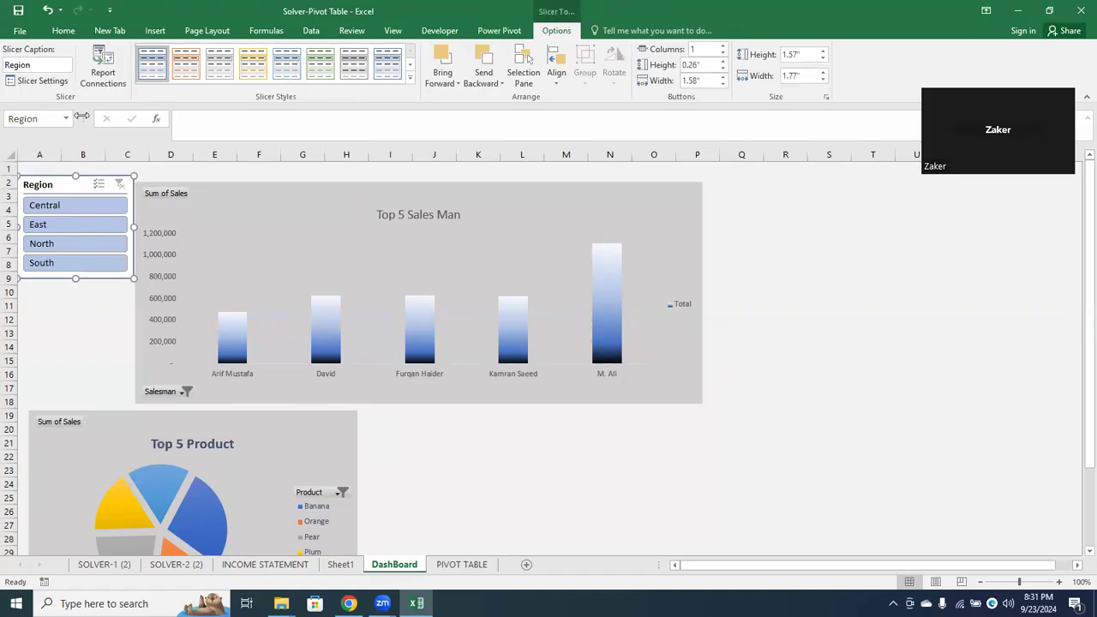
left_click(101, 77)
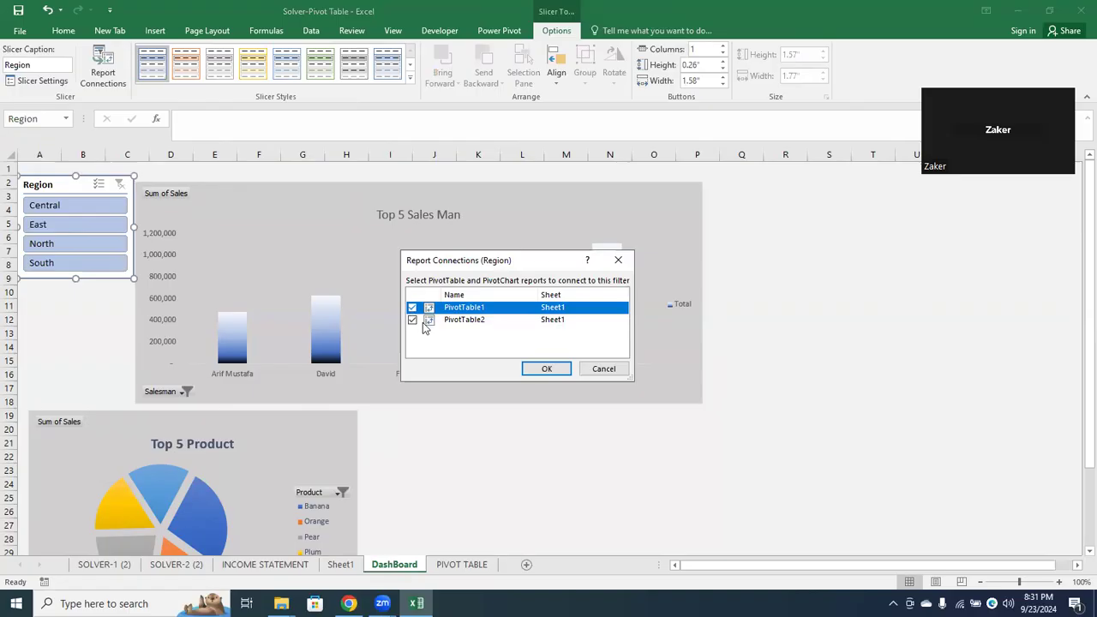
left_click(546, 369)
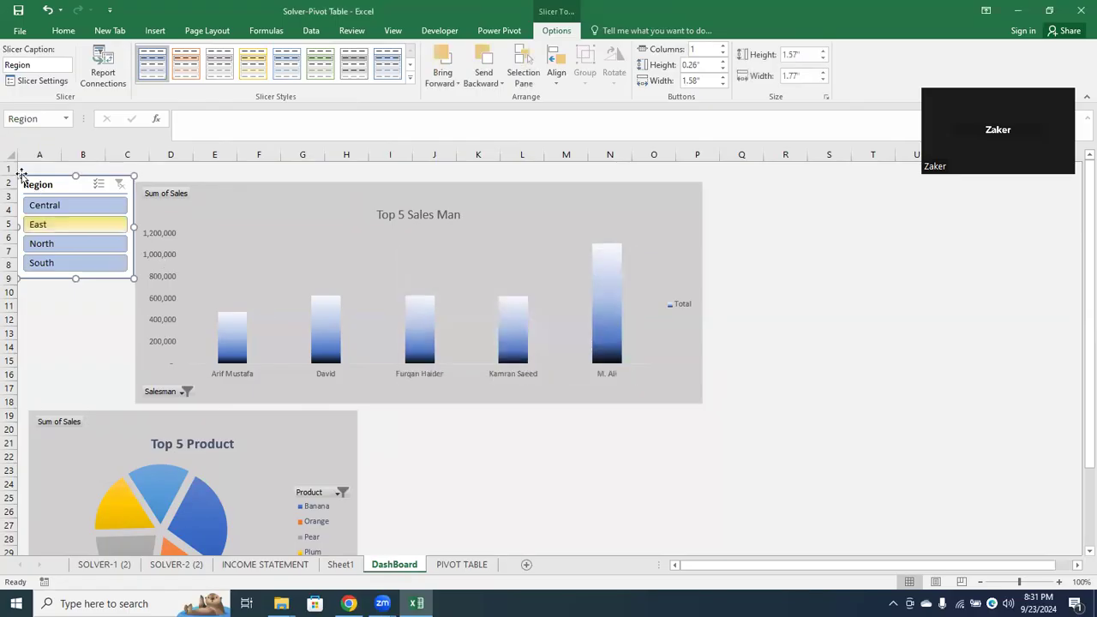
Filter both dashboard charts by Central, East, North and South in turn, ending with the Region filter cleared
left_click(51, 205)
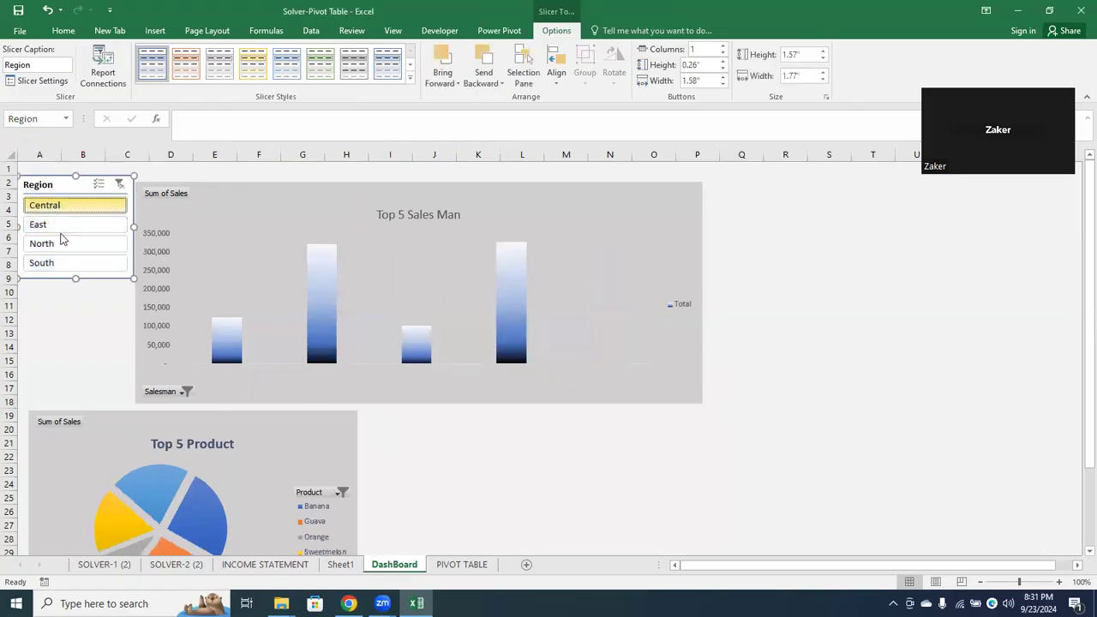
left_click(68, 225)
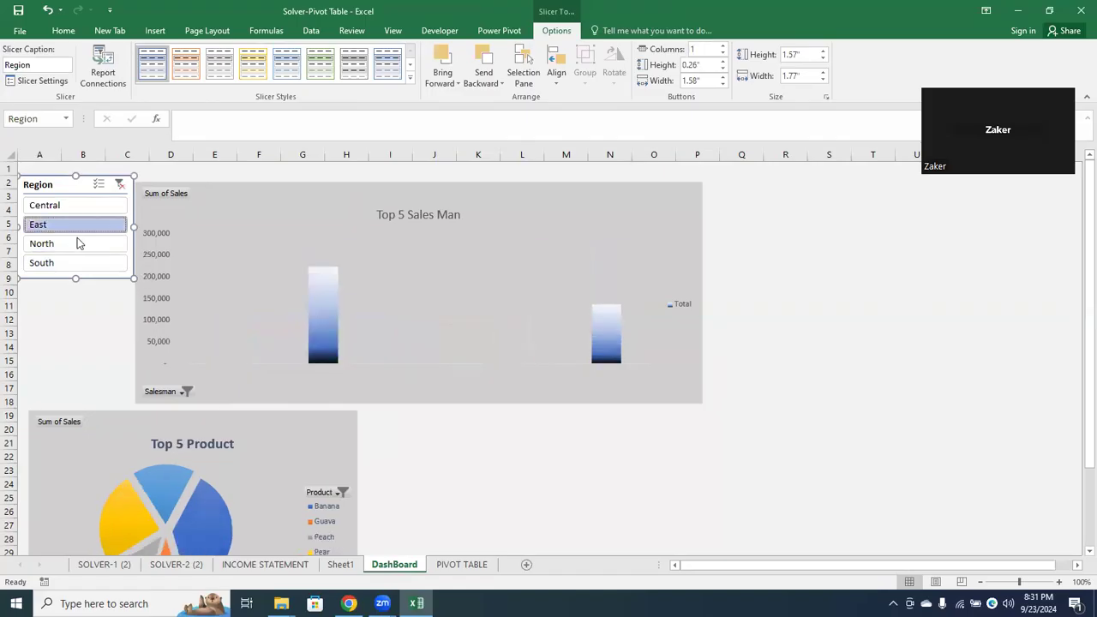
left_click(77, 240)
left_click(77, 265)
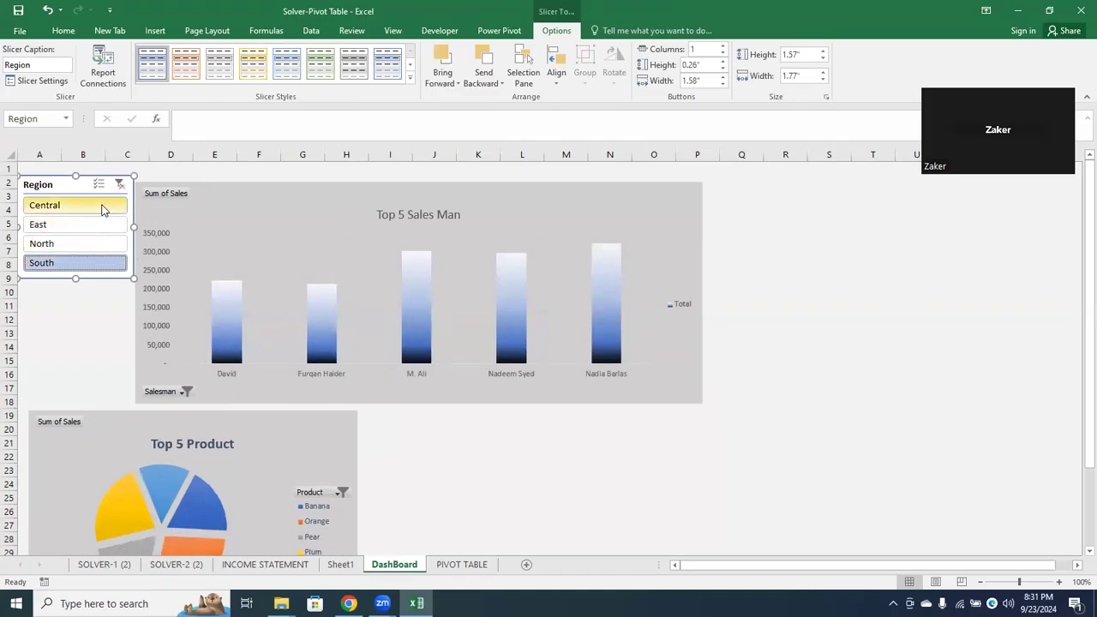
left_click(120, 184)
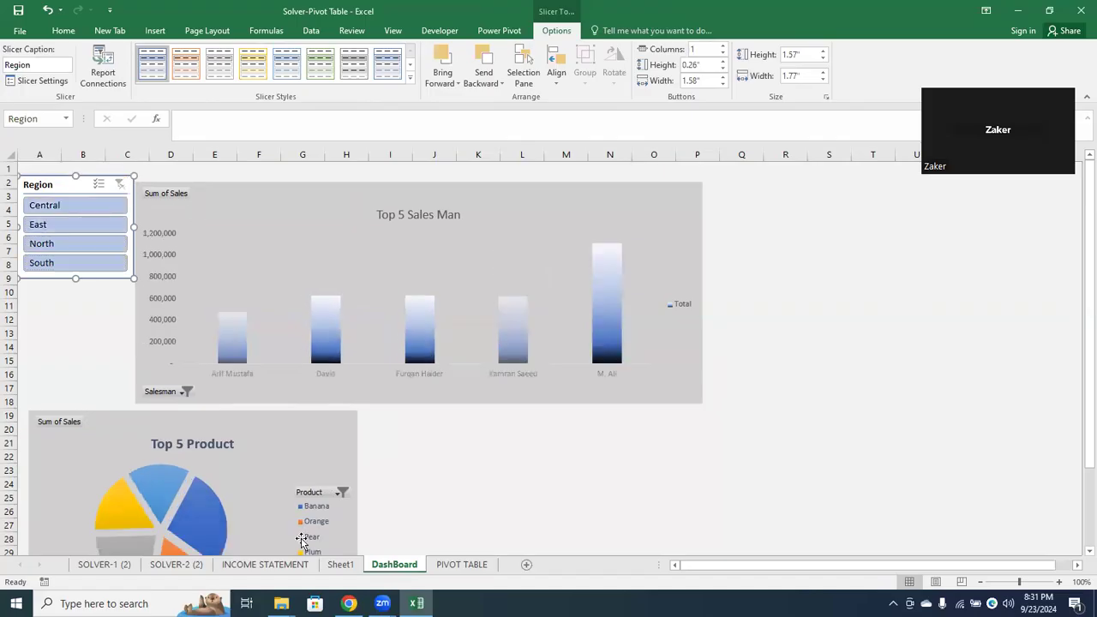
left_click(340, 565)
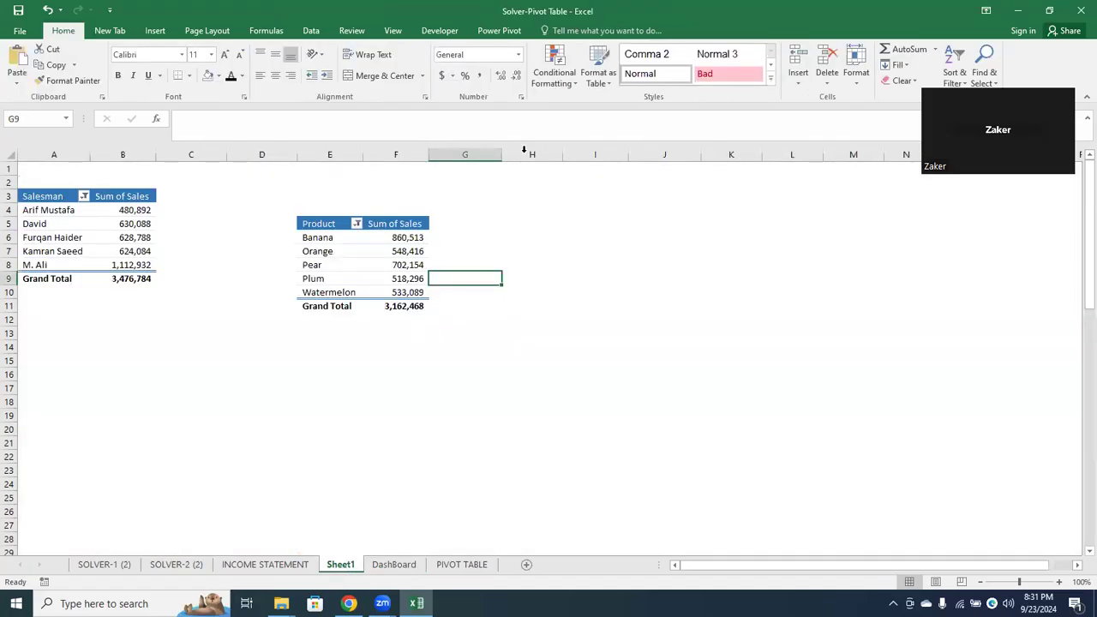
left_click(372, 262)
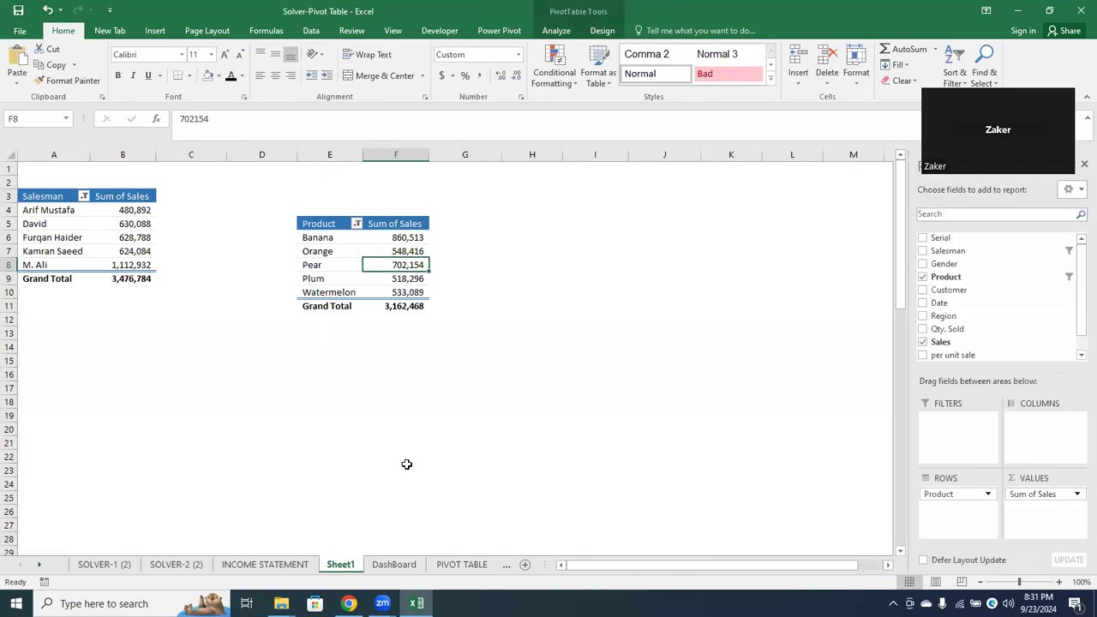
left_click(393, 564)
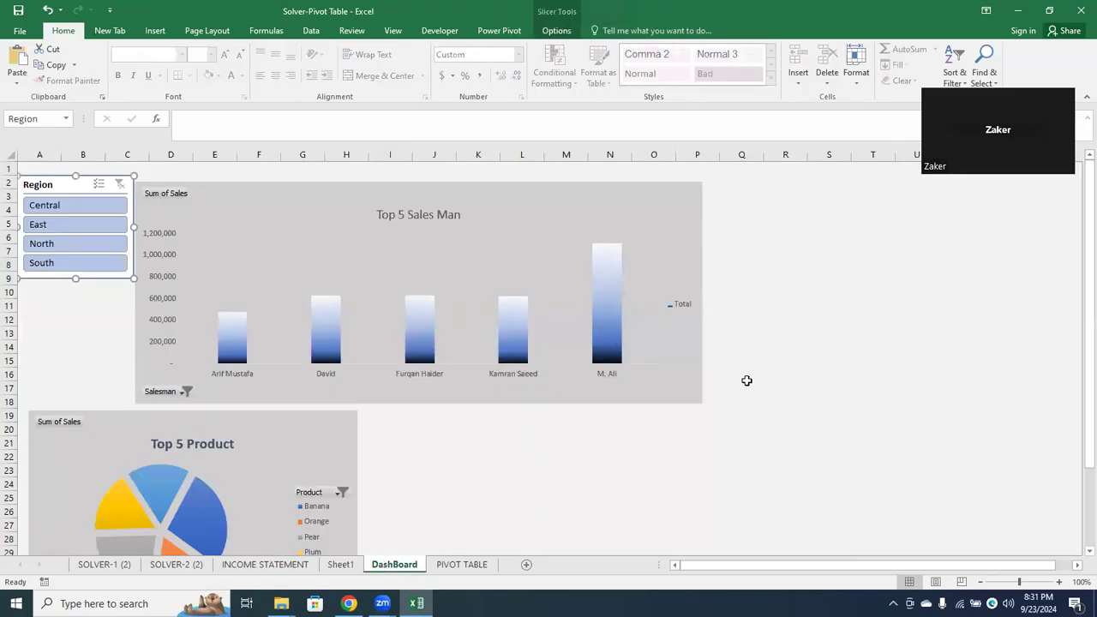
Set the font color of the Top 5 Sales Man chart title to the blue theme color
left_click(409, 224)
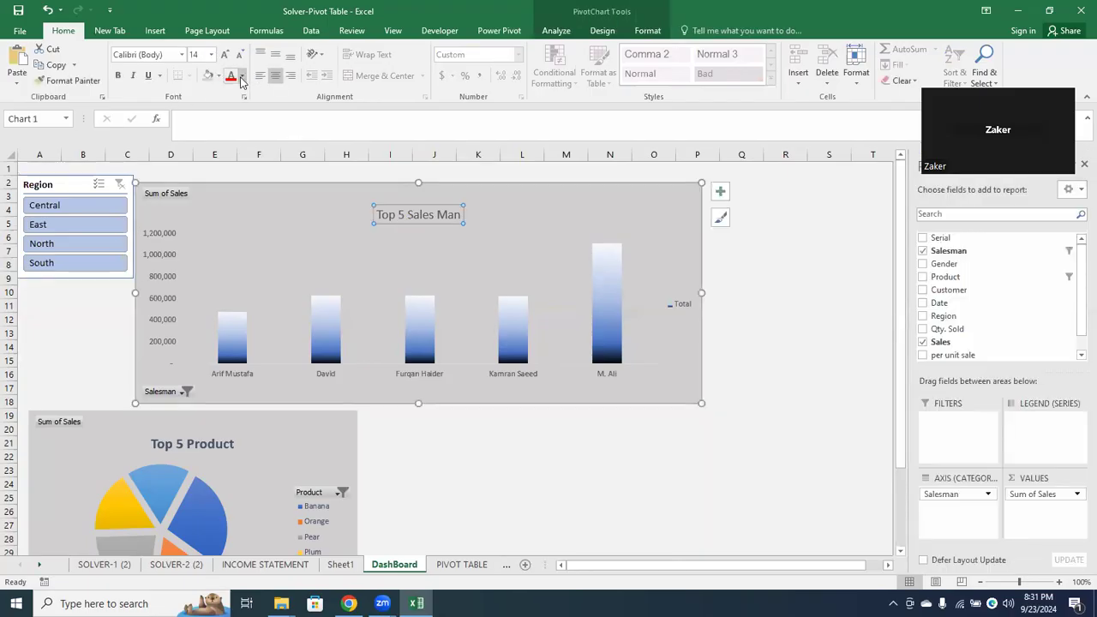
left_click(243, 76)
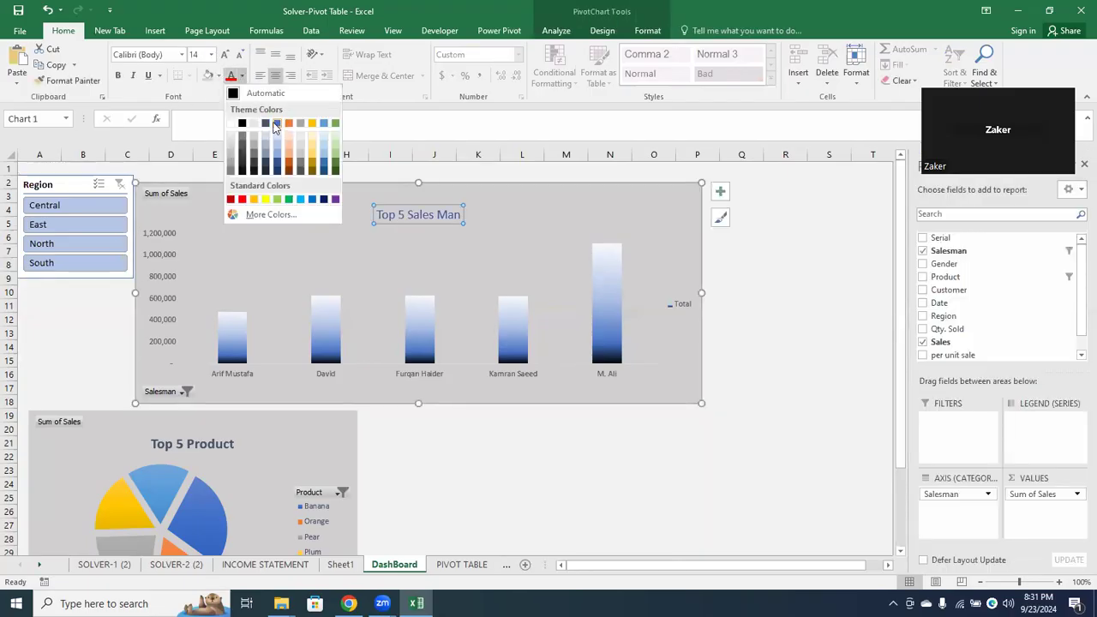
left_click(276, 125)
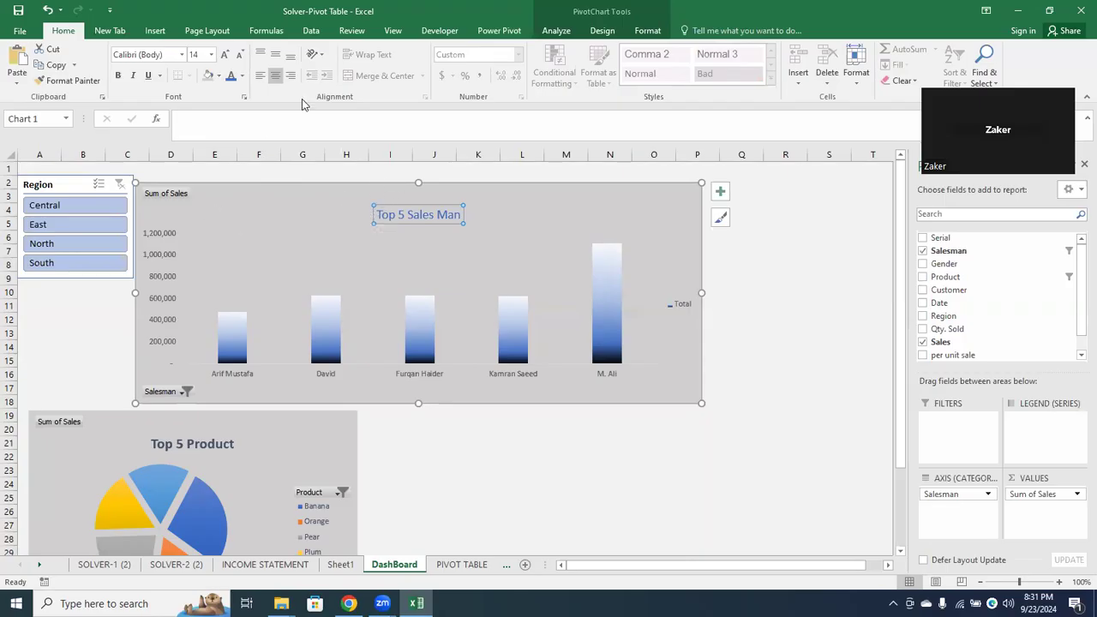
left_click(208, 442)
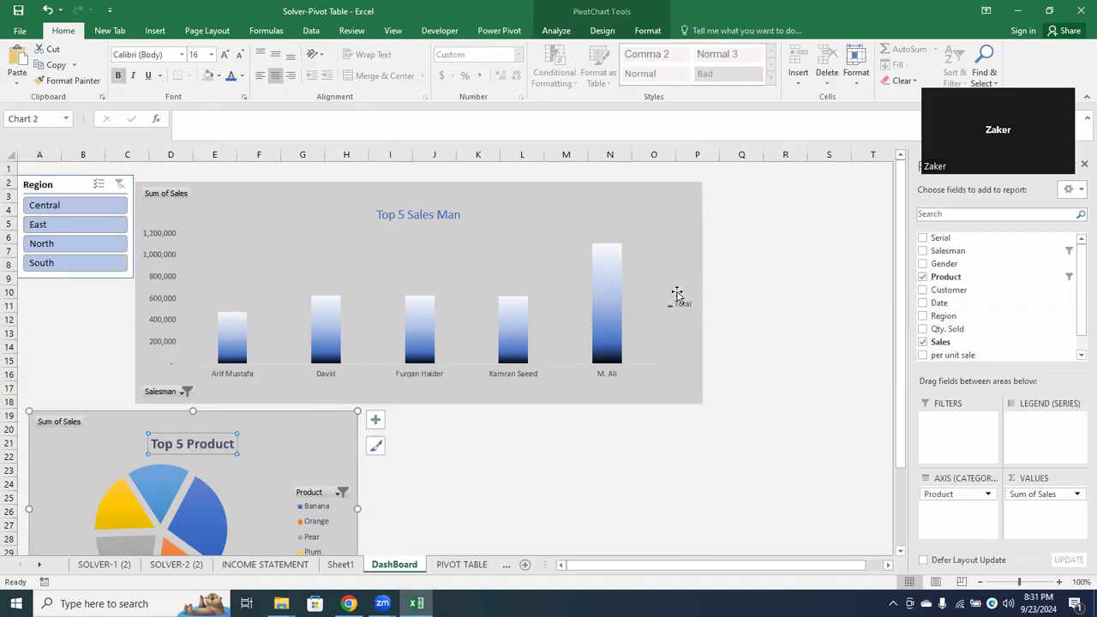
Set the vertical alignment of the salesman axis labels in the Top 5 Sales Man chart to Top Centered
left_click(526, 374)
right_click(525, 375)
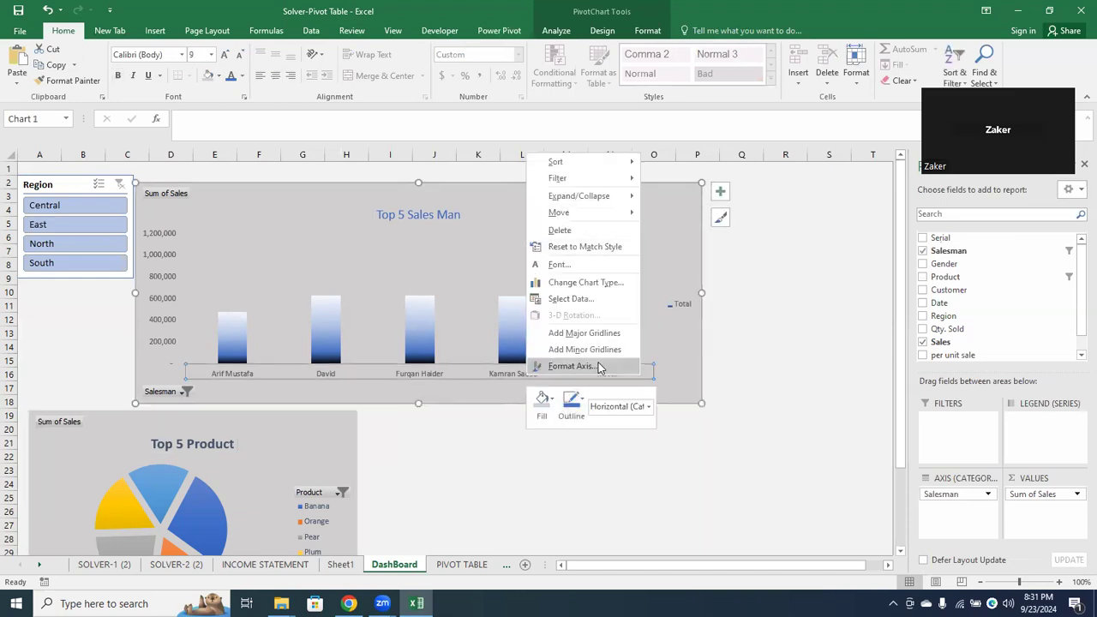
key("Escape")
key("ctrl+1")
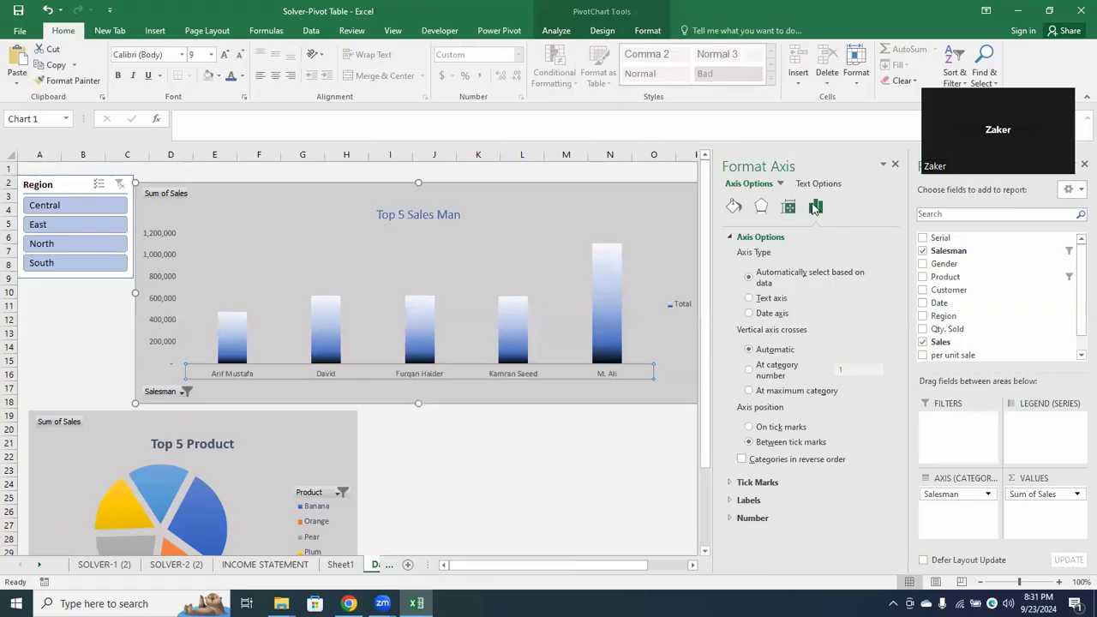
left_click(788, 208)
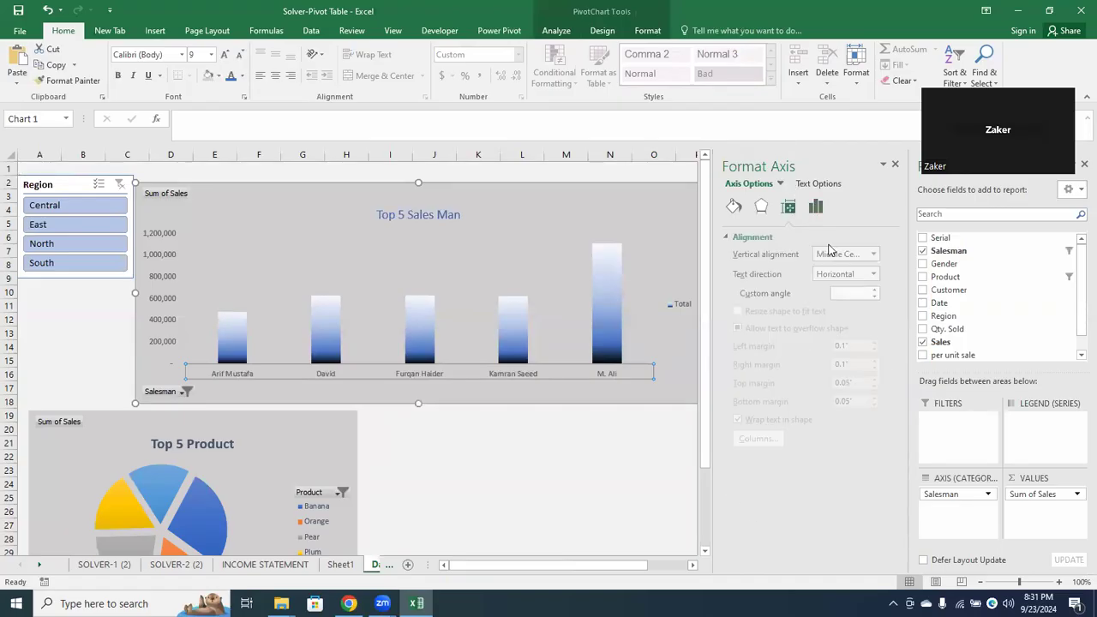
left_click(877, 254)
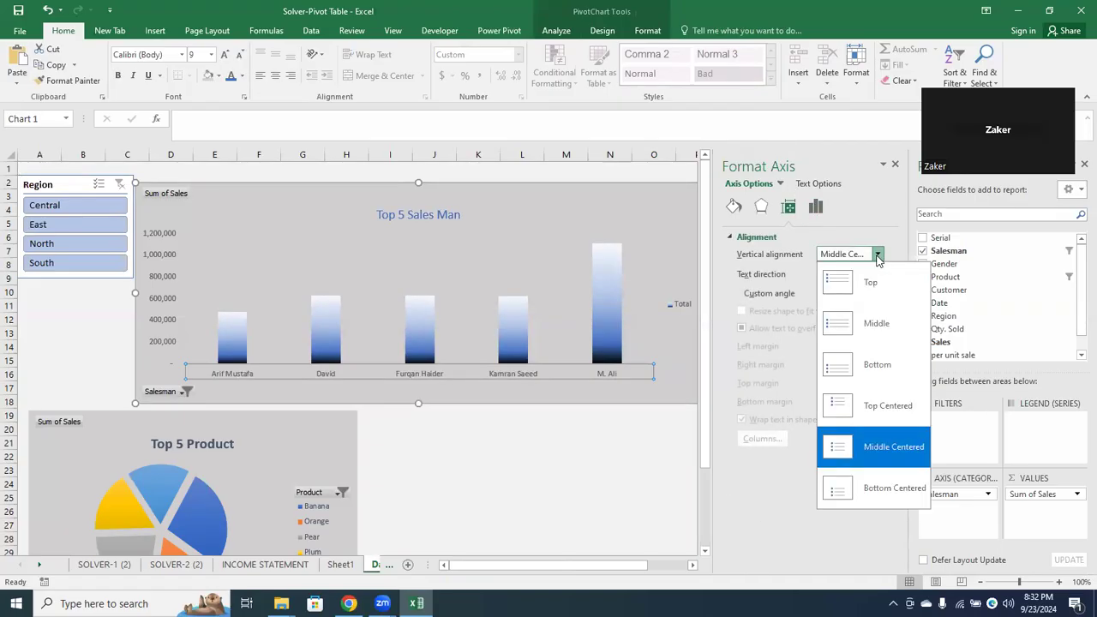
left_click(876, 403)
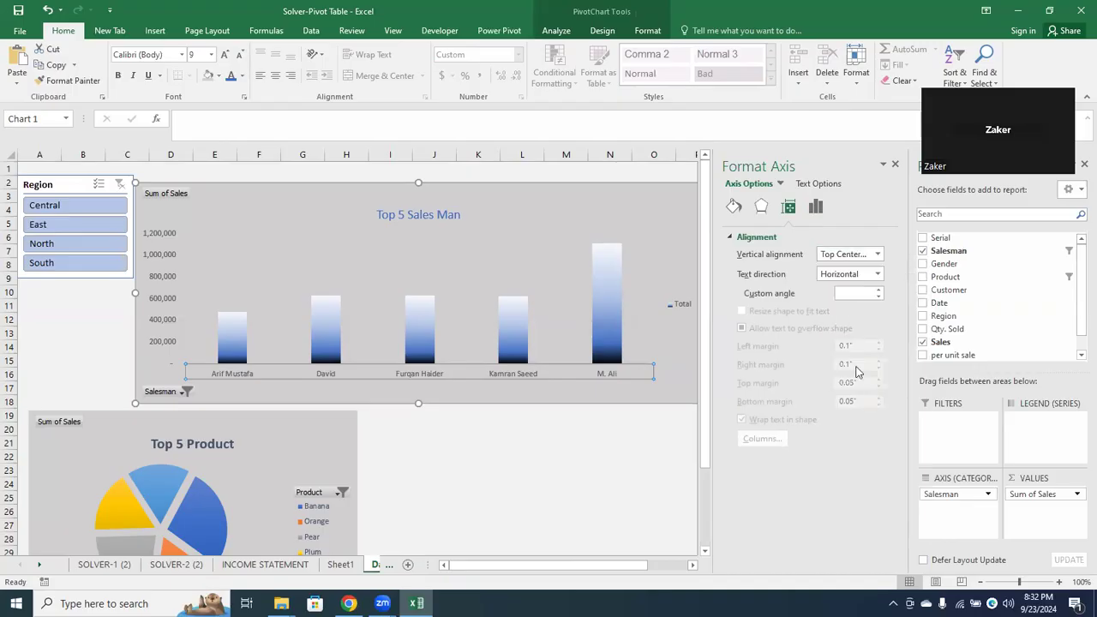
Try the 270° and 90° text rotations on the salesman axis labels and return the text direction to Horizontal
left_click(877, 274)
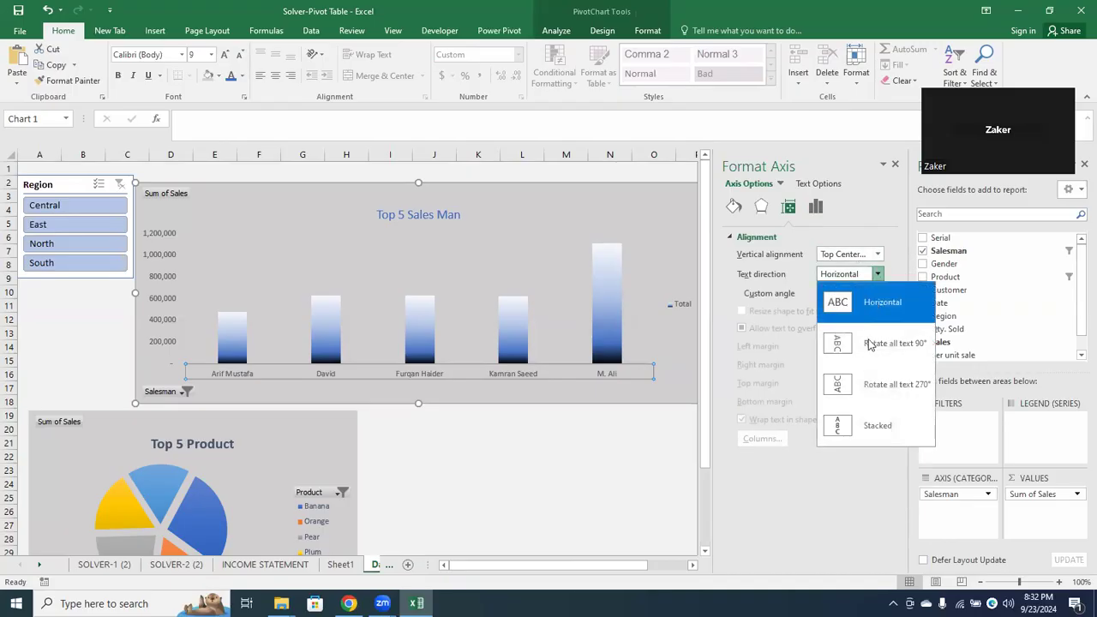
left_click(869, 384)
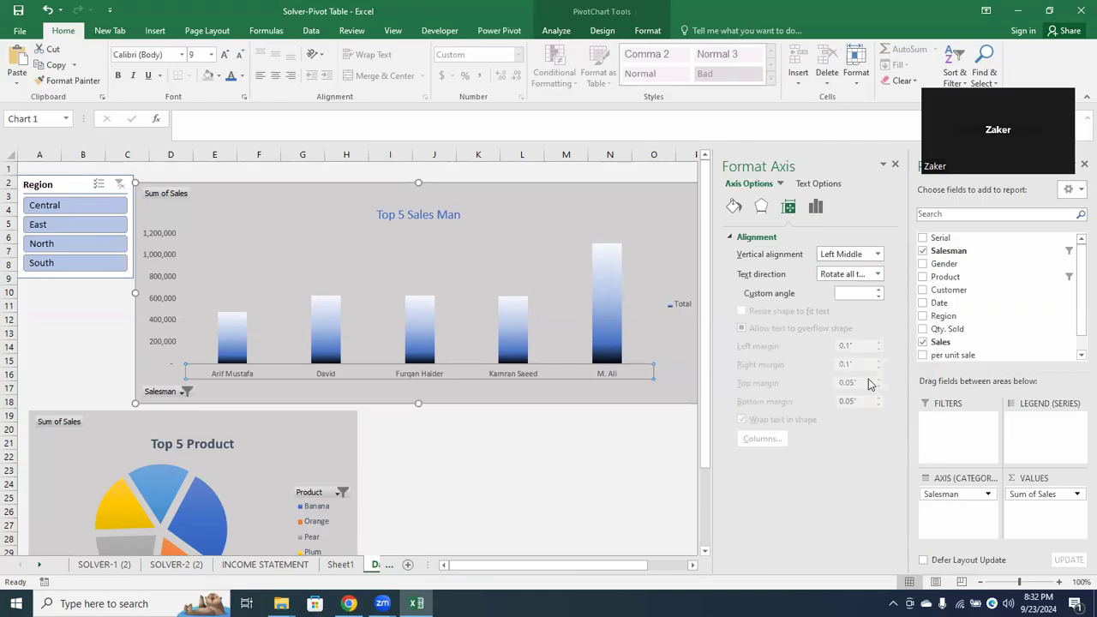
left_click(876, 275)
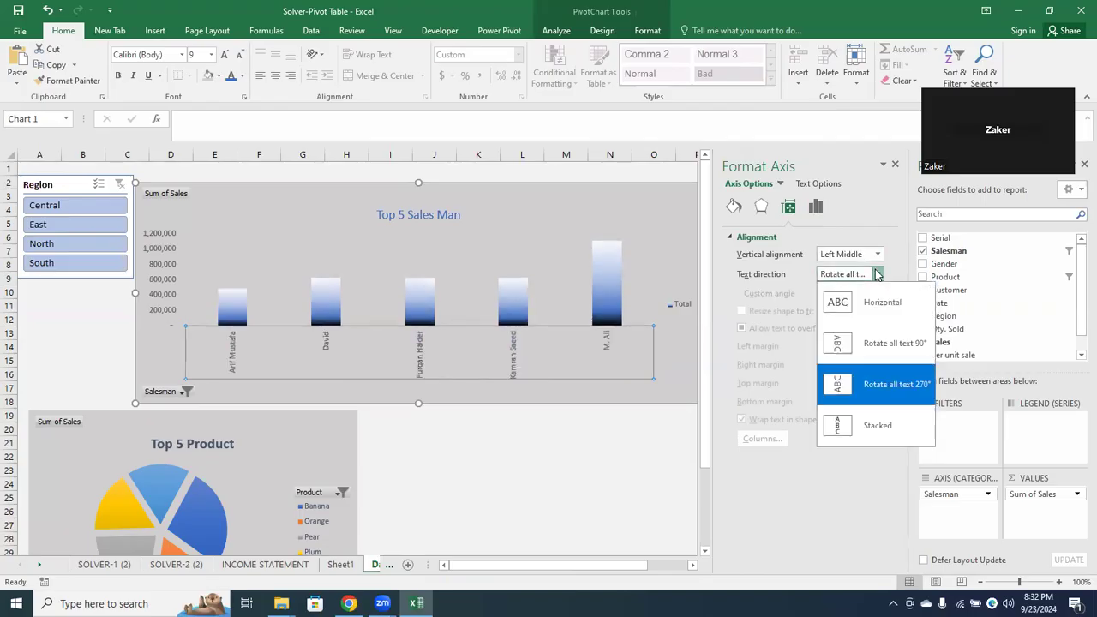
left_click(881, 367)
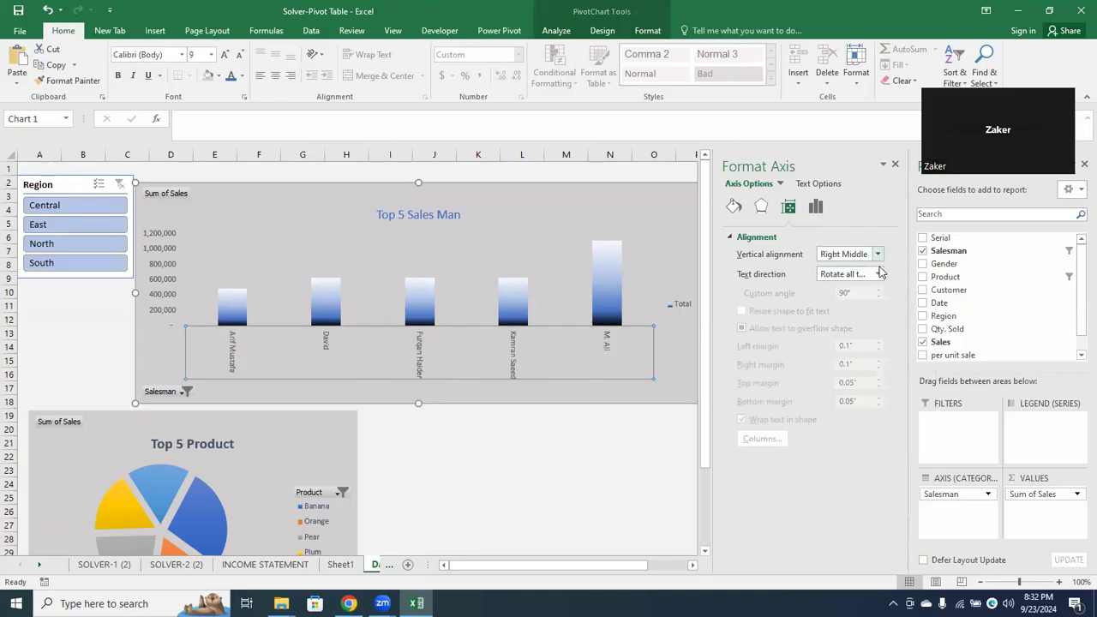
left_click(878, 273)
left_click(868, 356)
left_click(874, 274)
left_click(876, 302)
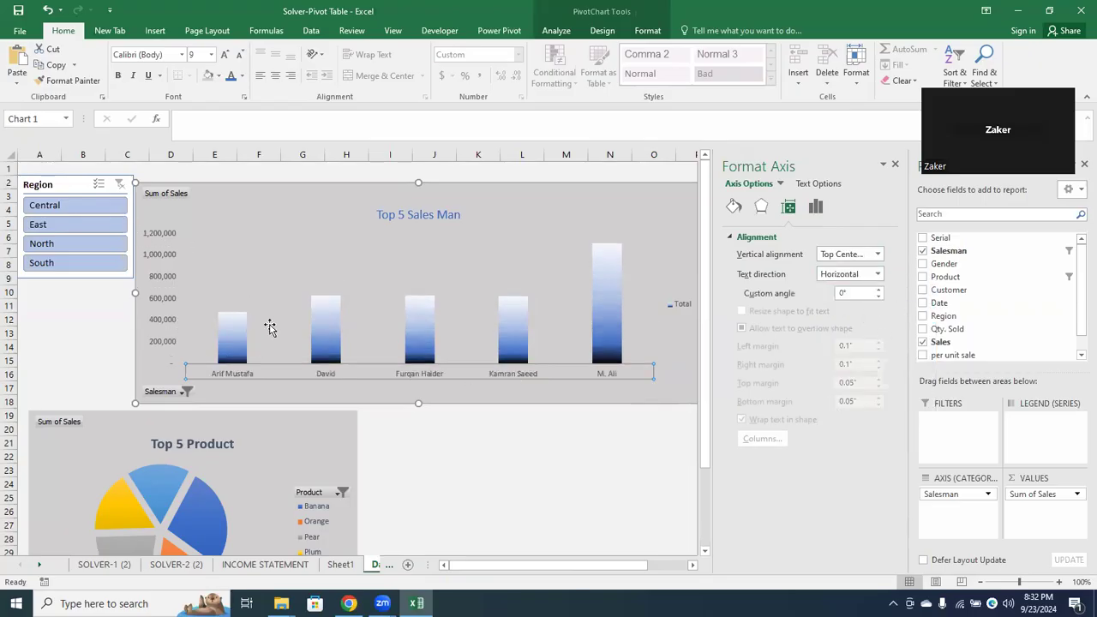
left_click(304, 271)
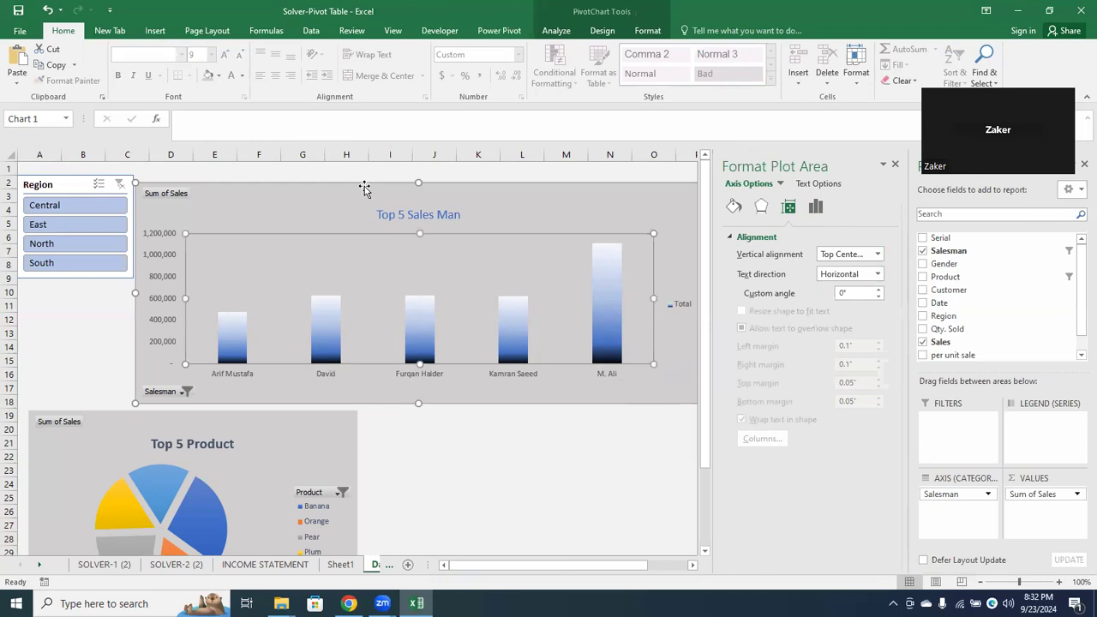
left_click(298, 210)
left_click(434, 468)
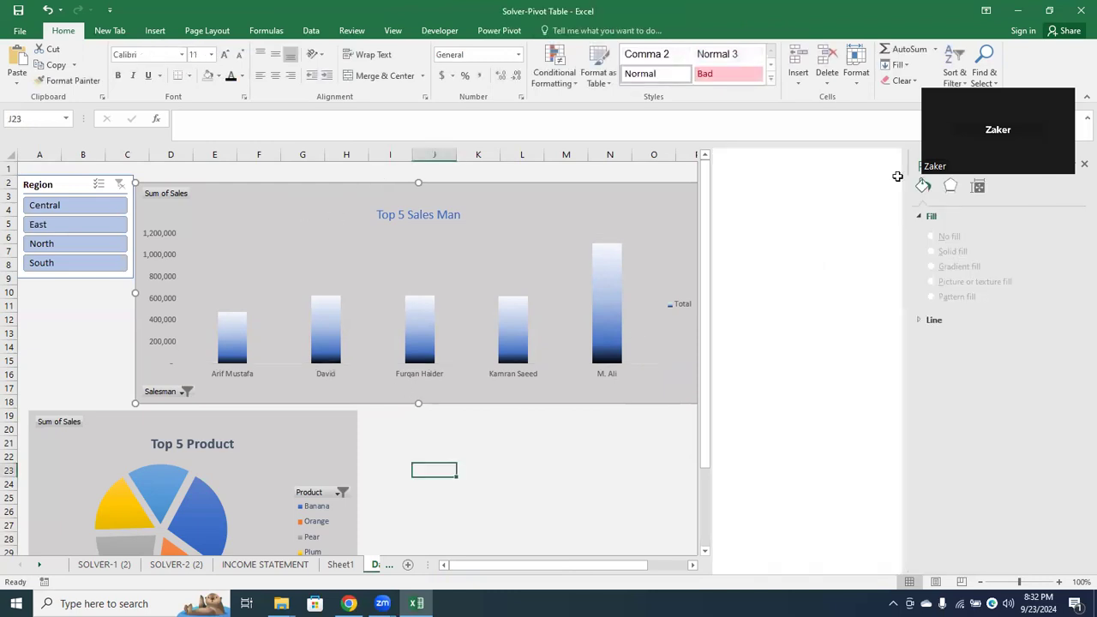
left_click(616, 448)
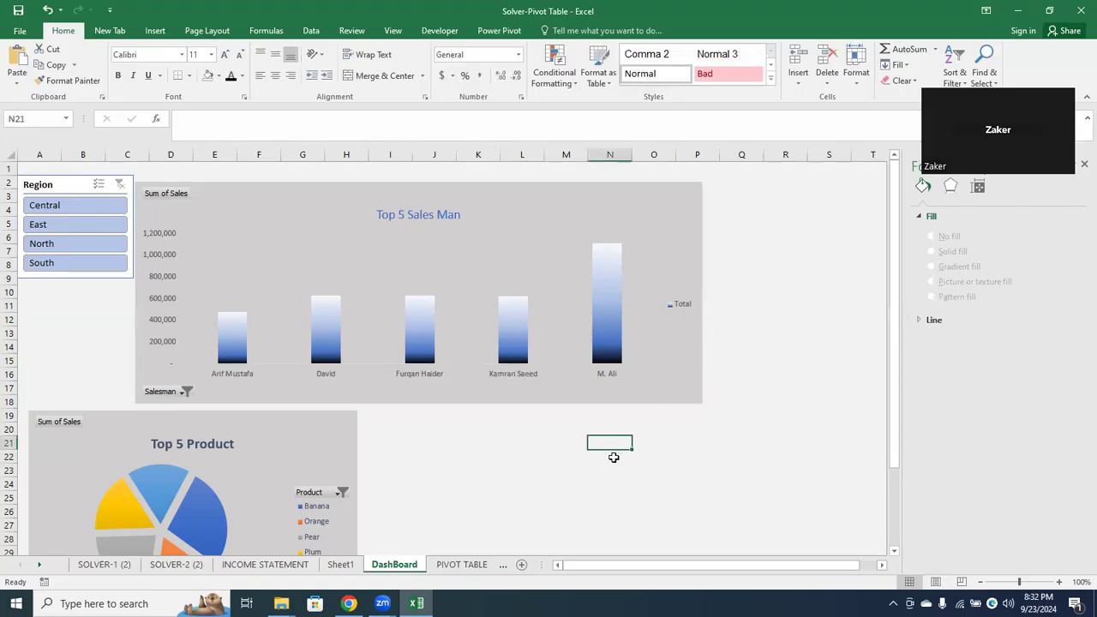
Open the INCOME STATEMENT sheet and close the Format Shape pane
left_click(454, 565)
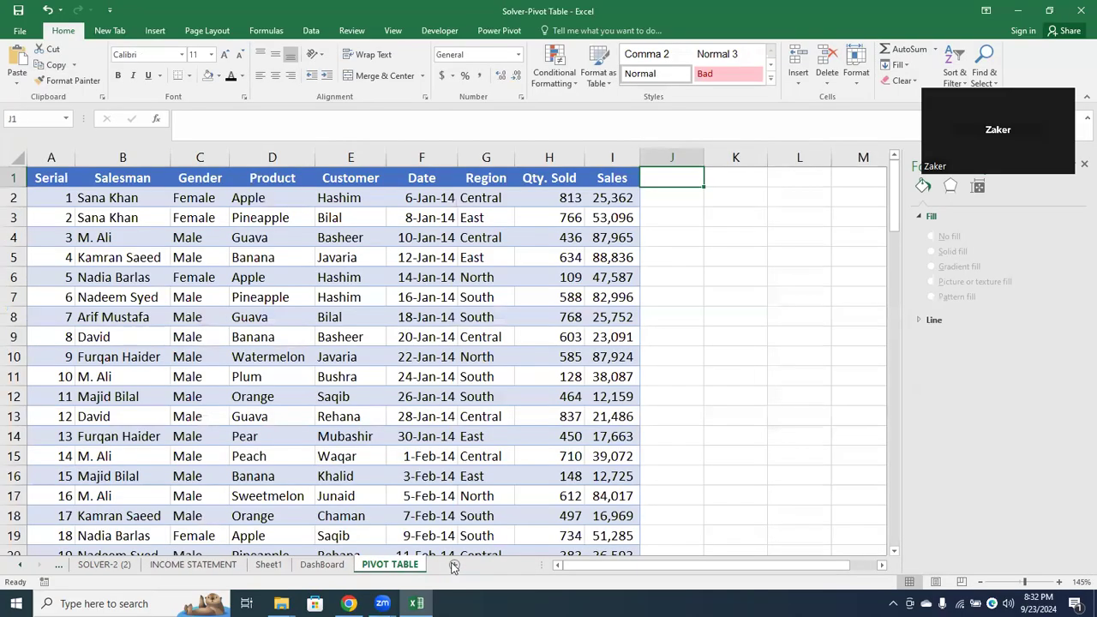
left_click(192, 564)
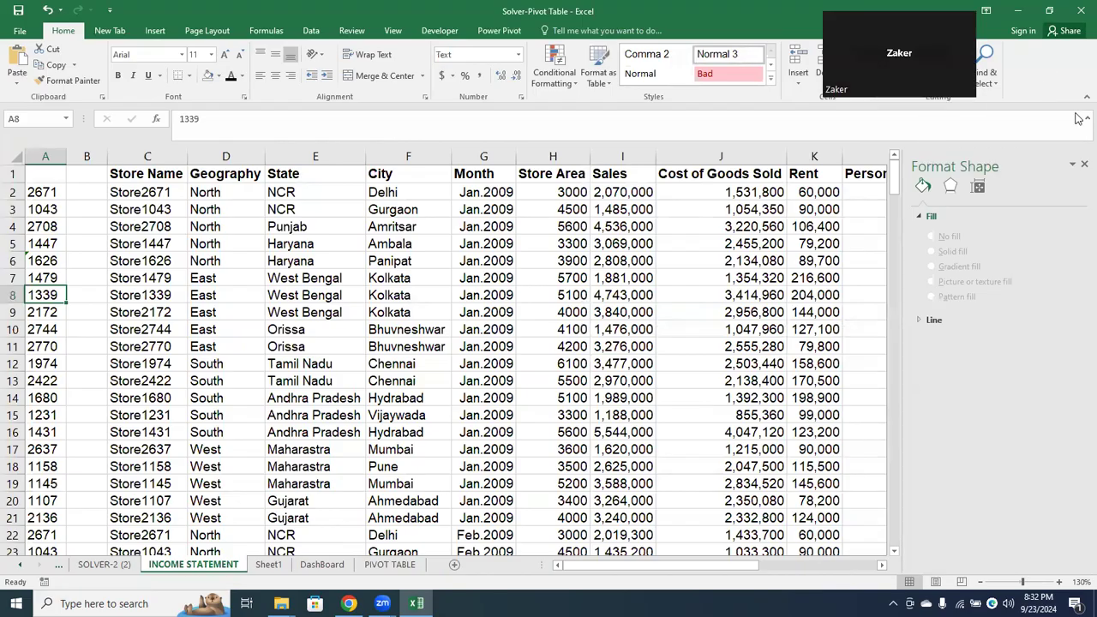
left_click(1083, 165)
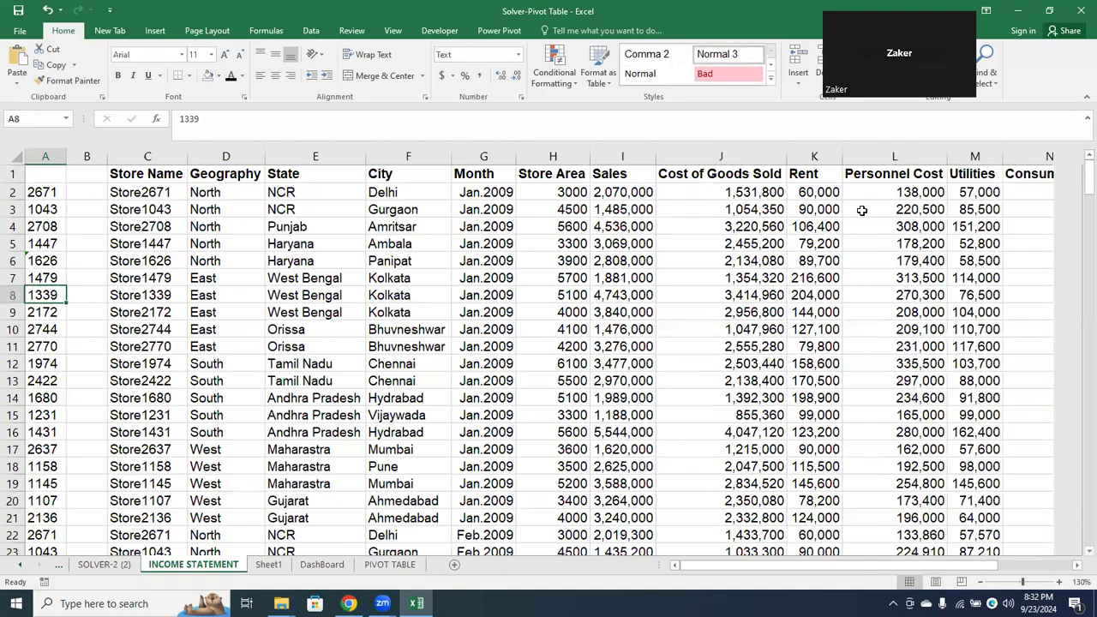
Examine the column headers of the income statement data from Store Name through Misc Exp
left_click(672, 220)
key("Escape")
key("Left")
key("Left")
key("Left")
key("Left")
key("Left")
key("Left")
key("Left")
key("Left")
key("Left")
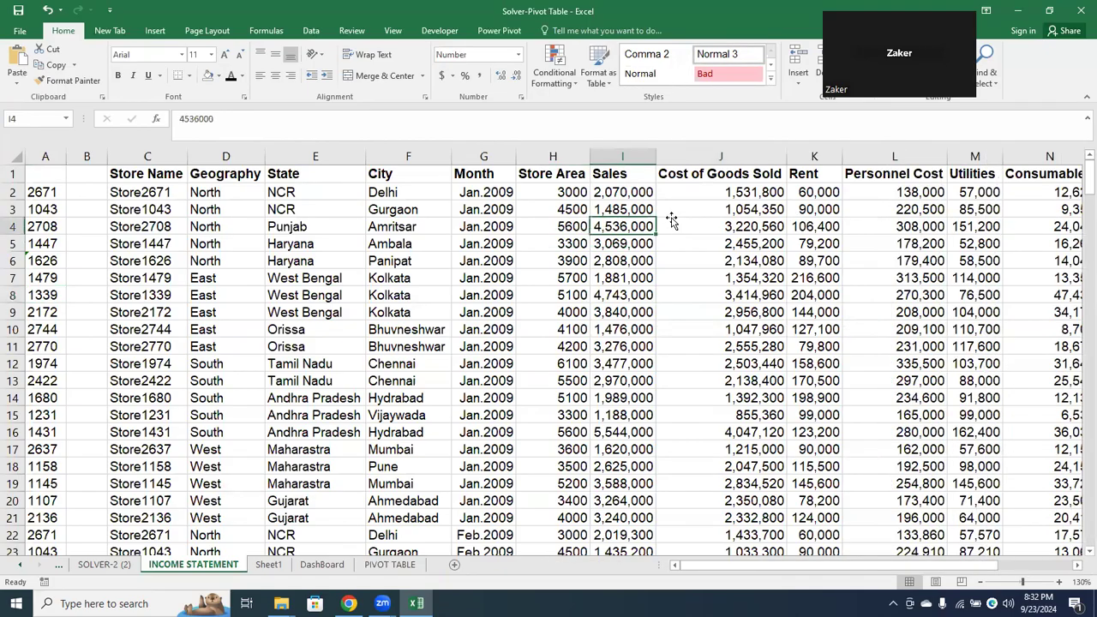
key("Up")
key("Up")
key("Right")
key("Right")
key("Up")
key("Right")
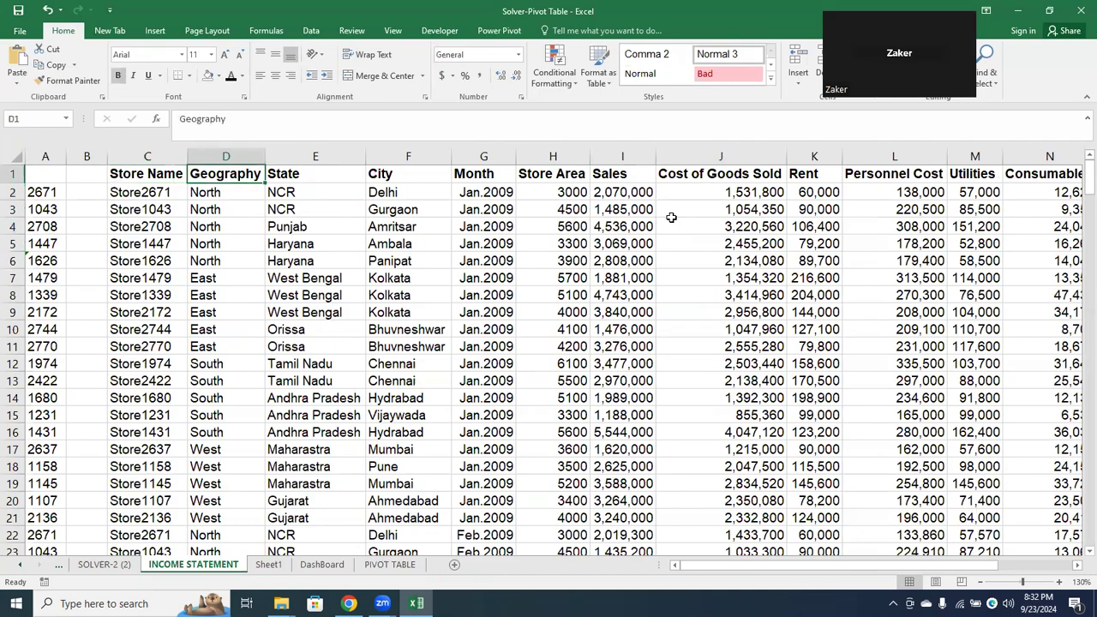
key("Right")
key("Right")
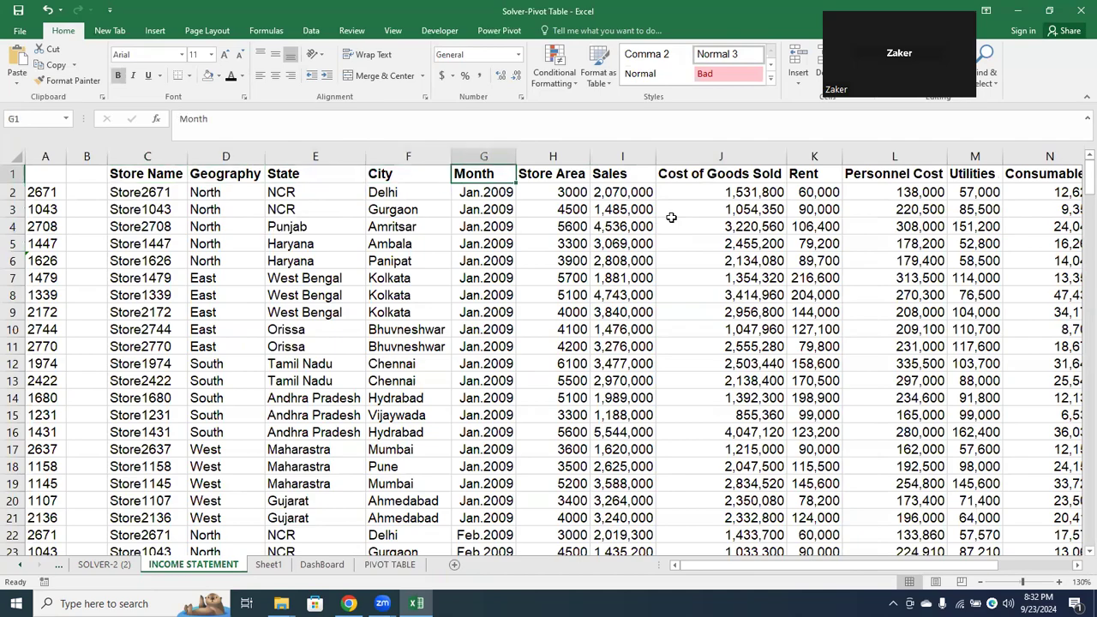
key("Right")
key("Right")
key("Right")
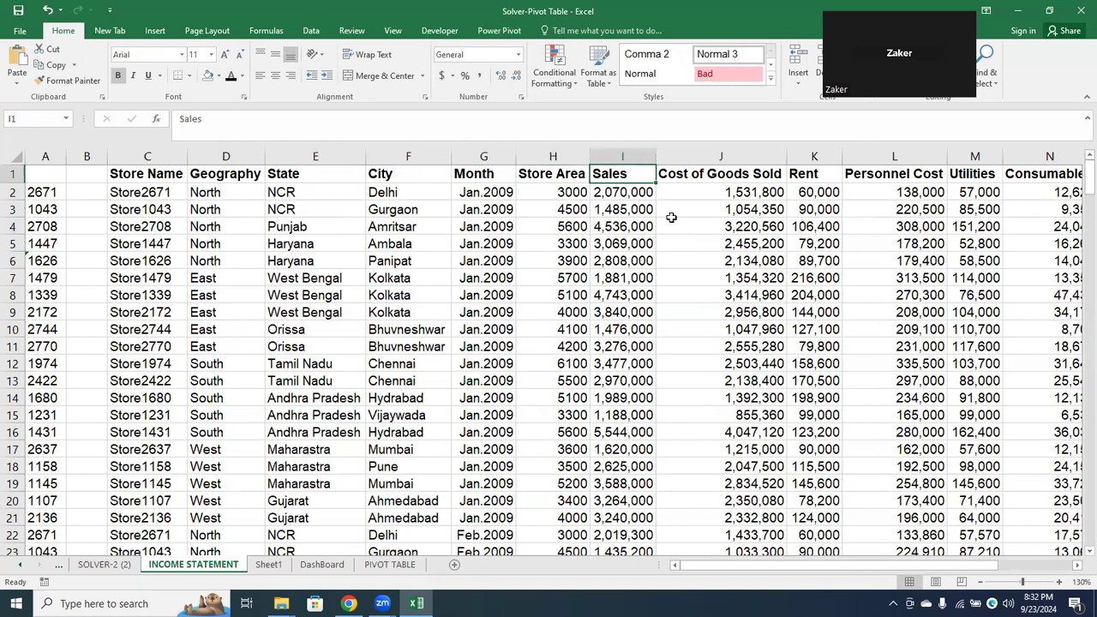
key("Right")
key("Right")
key("Right")
key("Right")
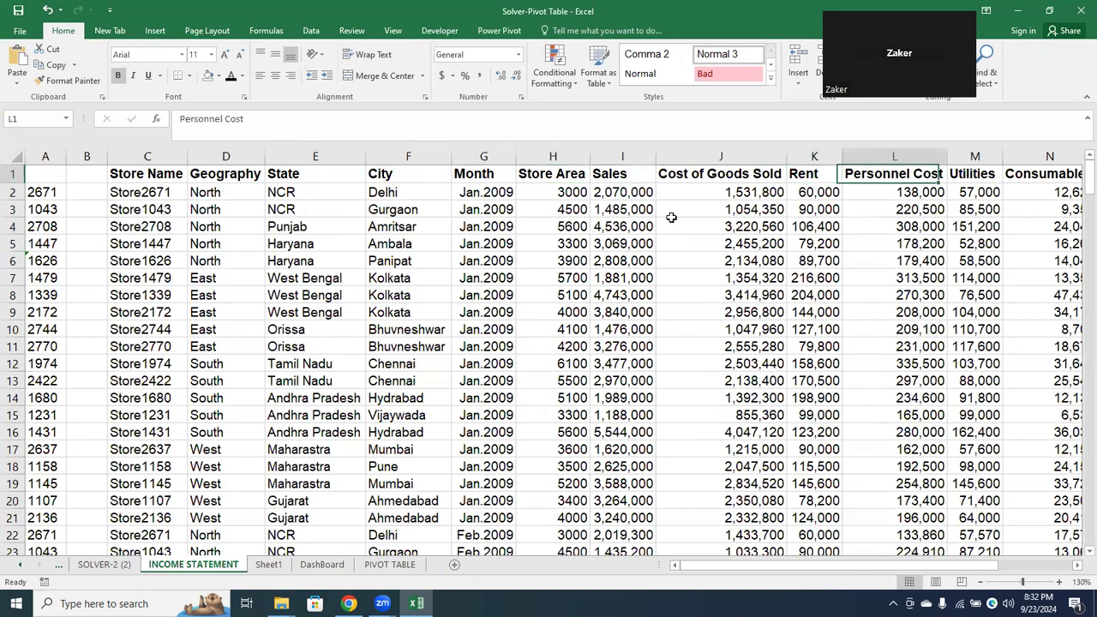
key("Right")
key("Right")
key("Right")
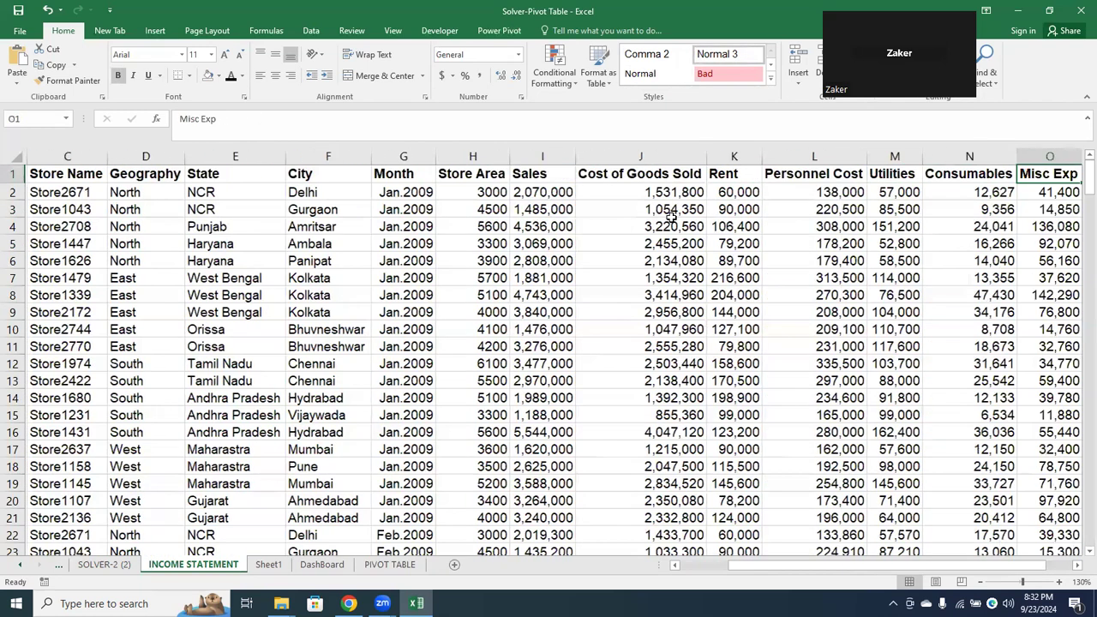
key("Left")
key("Left")
key("Left")
key("Left")
key("Left")
key("Left")
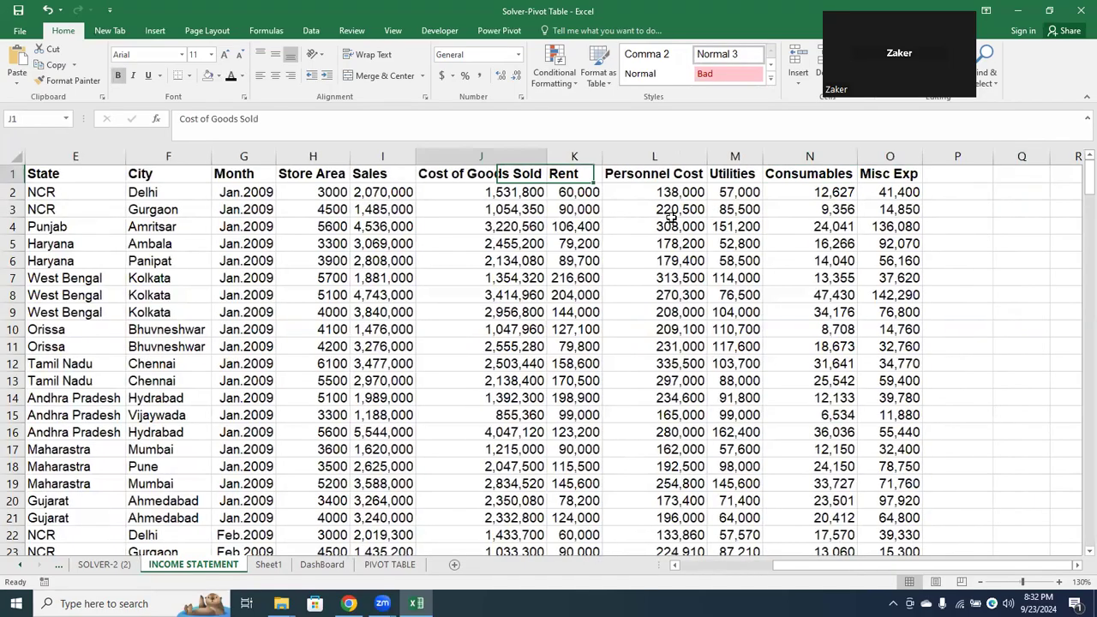
key("ctrl+Home")
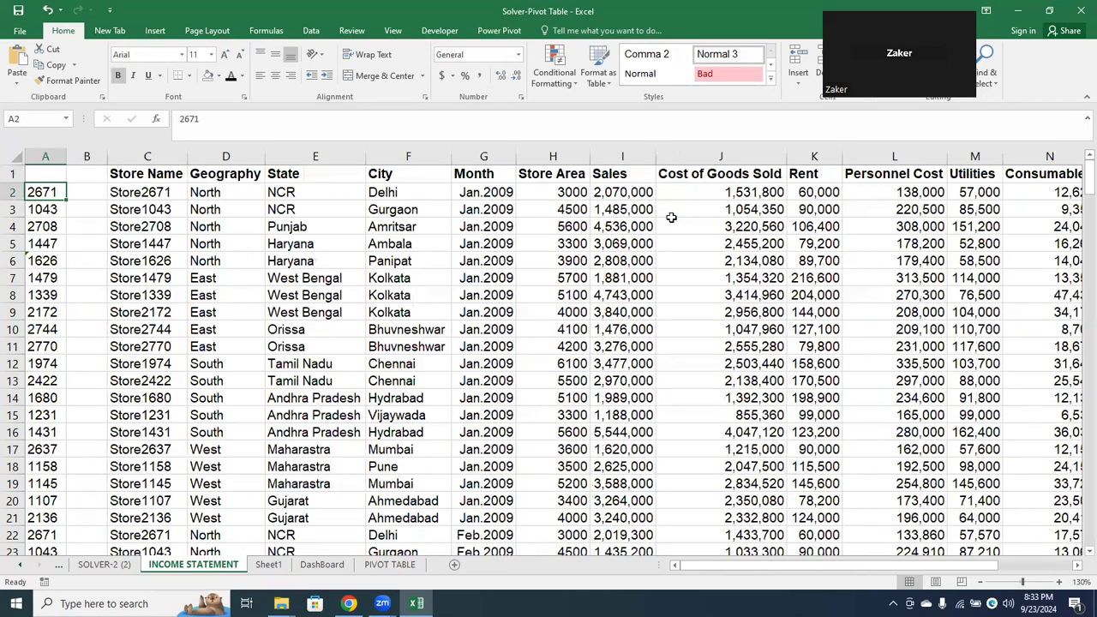
key("Up")
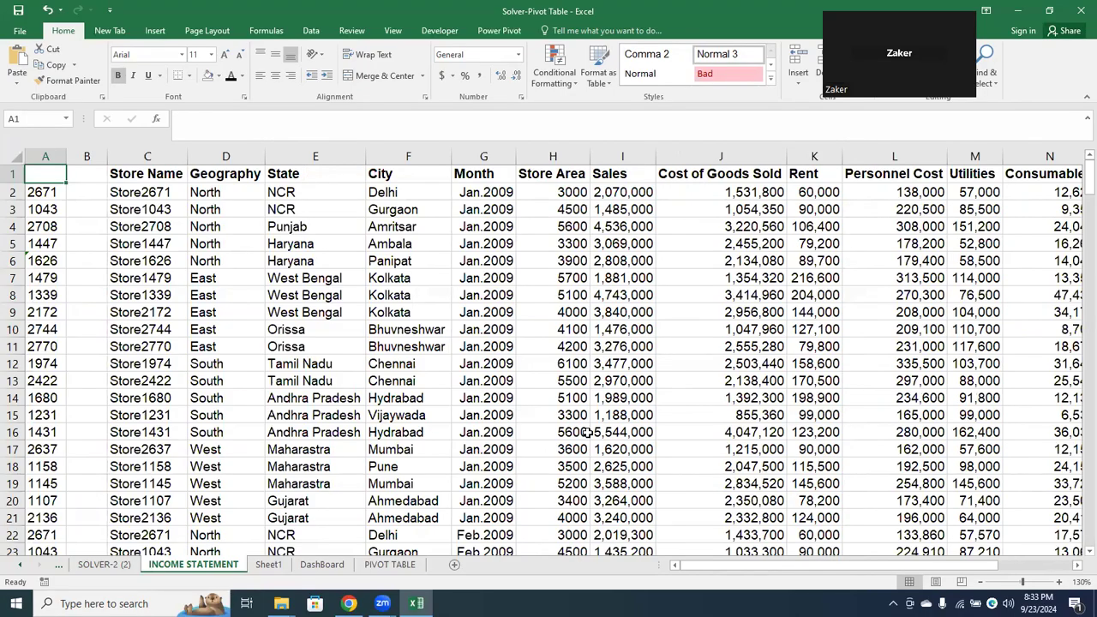
Create a PivotTable on a new worksheet from the INCOME STATEMENT range C1:O241
left_click(144, 226)
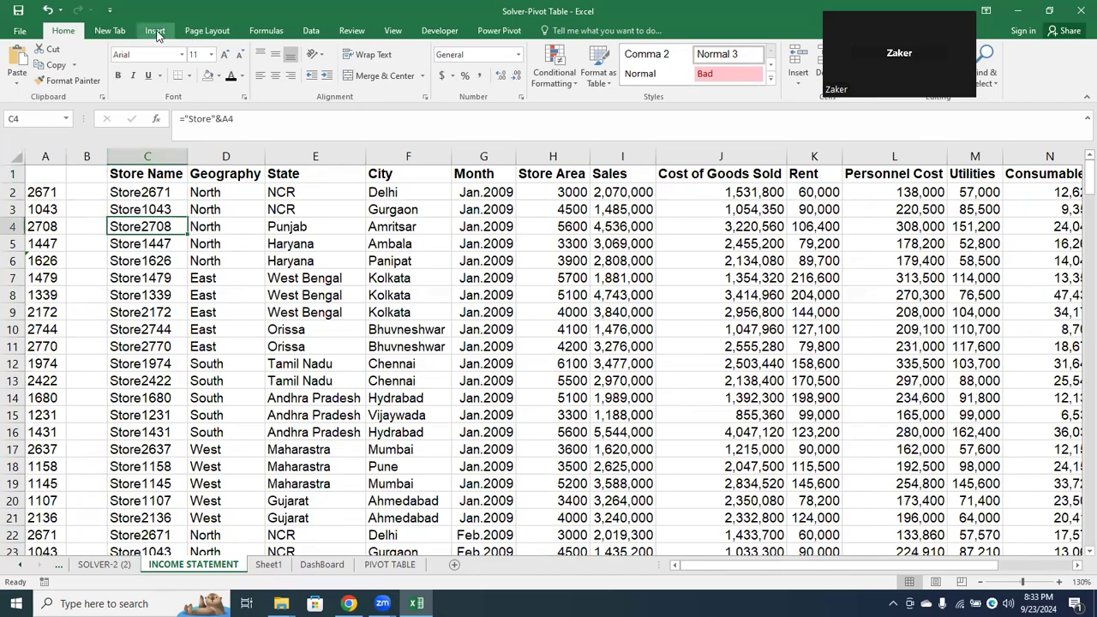
left_click(156, 30)
left_click(21, 76)
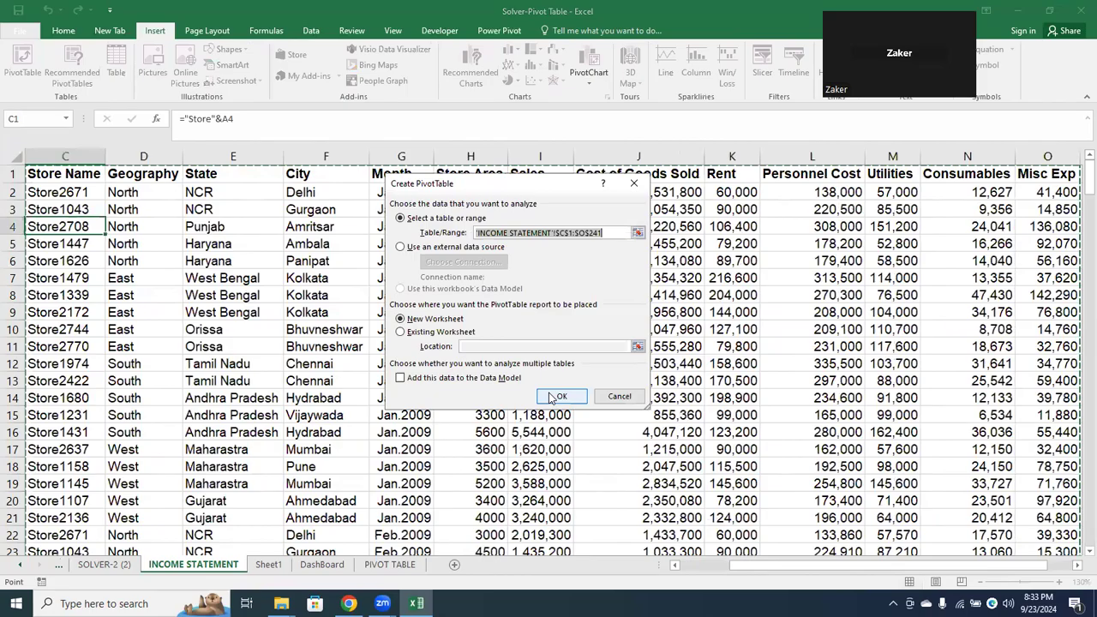
left_click(558, 396)
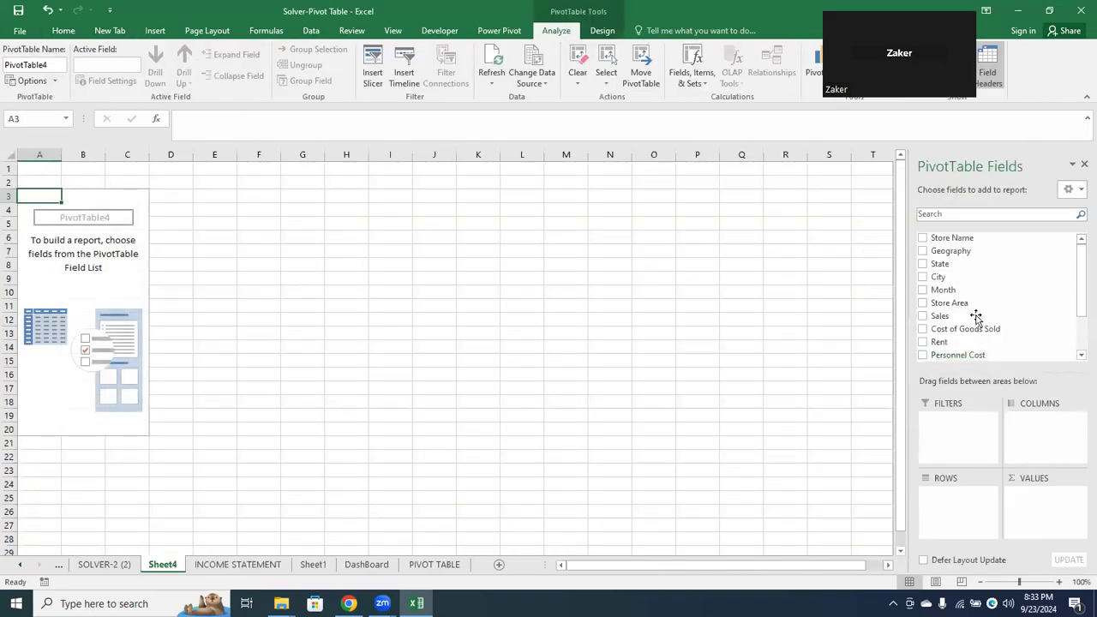
Try State as the row field and remove it, and add Sales to the PivotTable's values
left_click(924, 266)
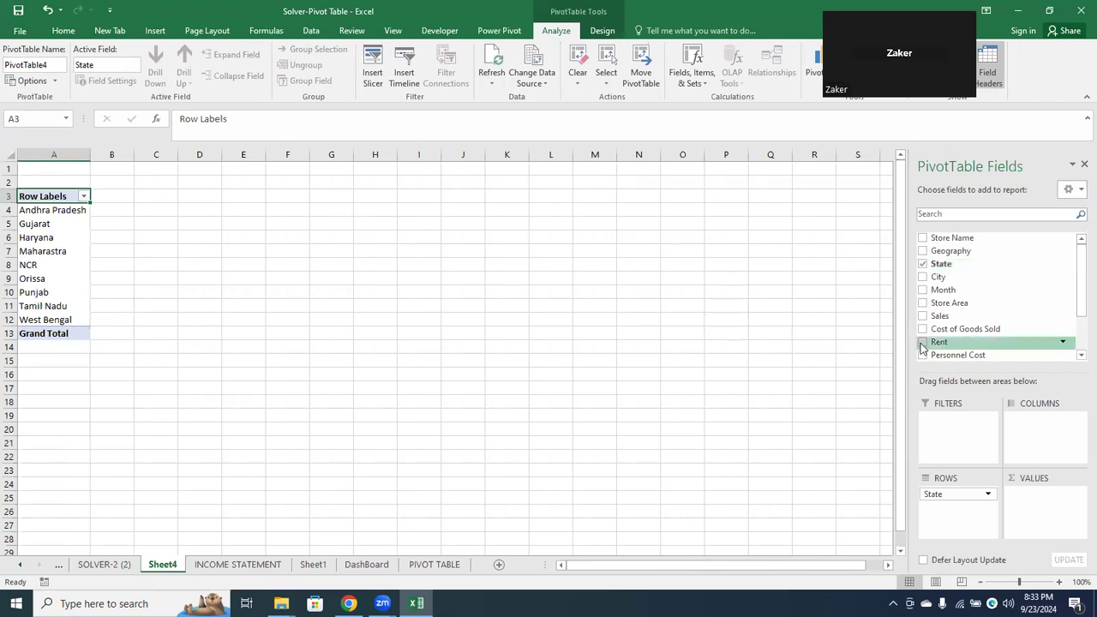
left_click(924, 266)
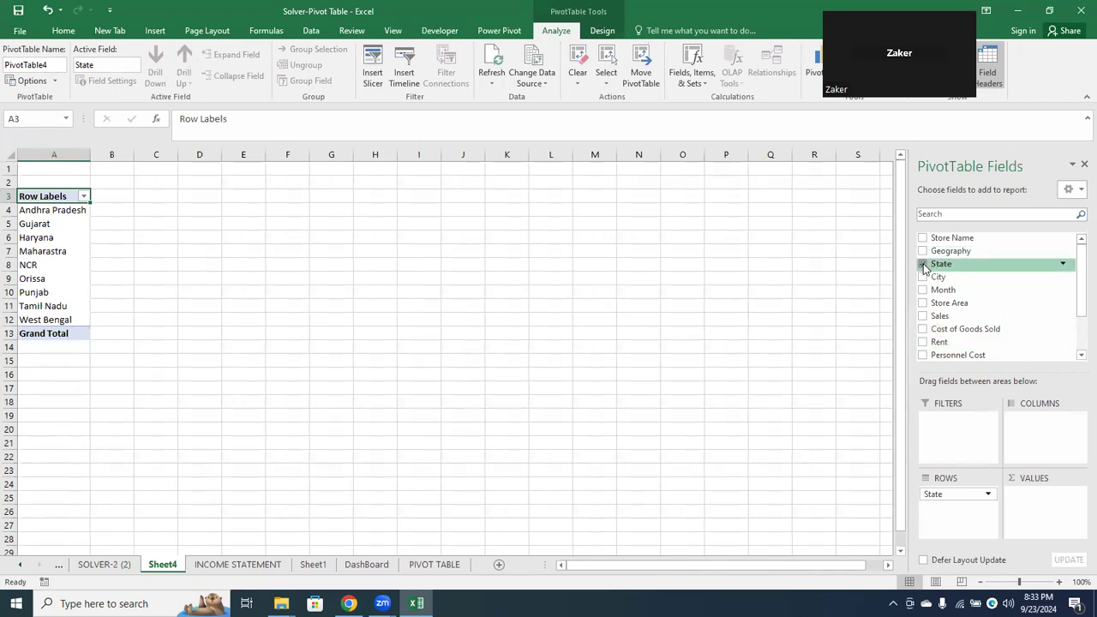
left_click(1077, 341)
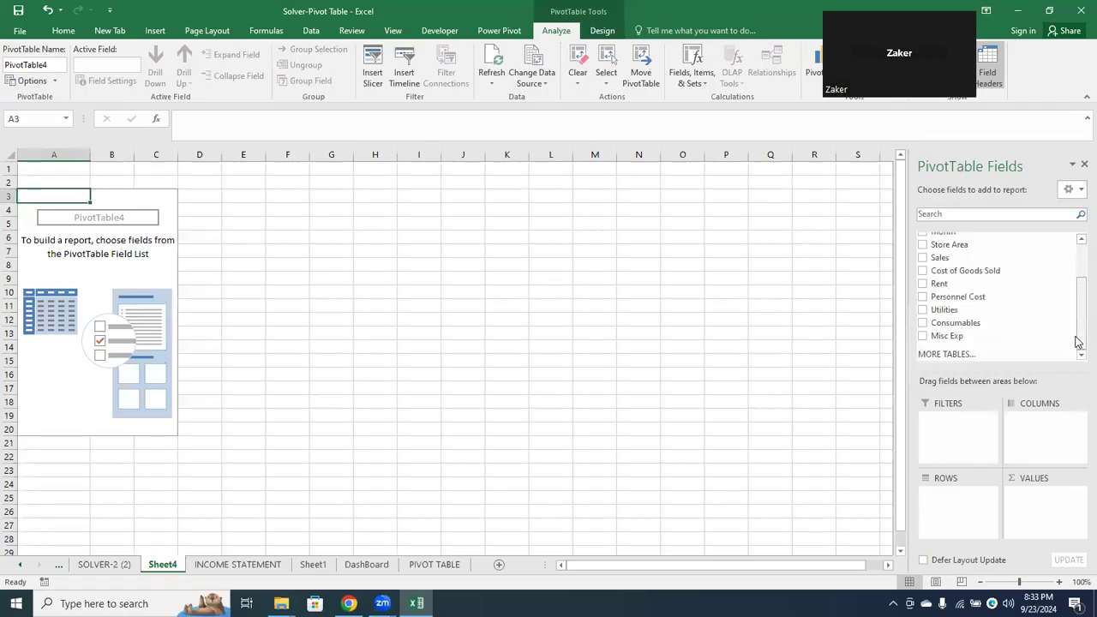
left_click_drag(1074, 319, 1068, 261)
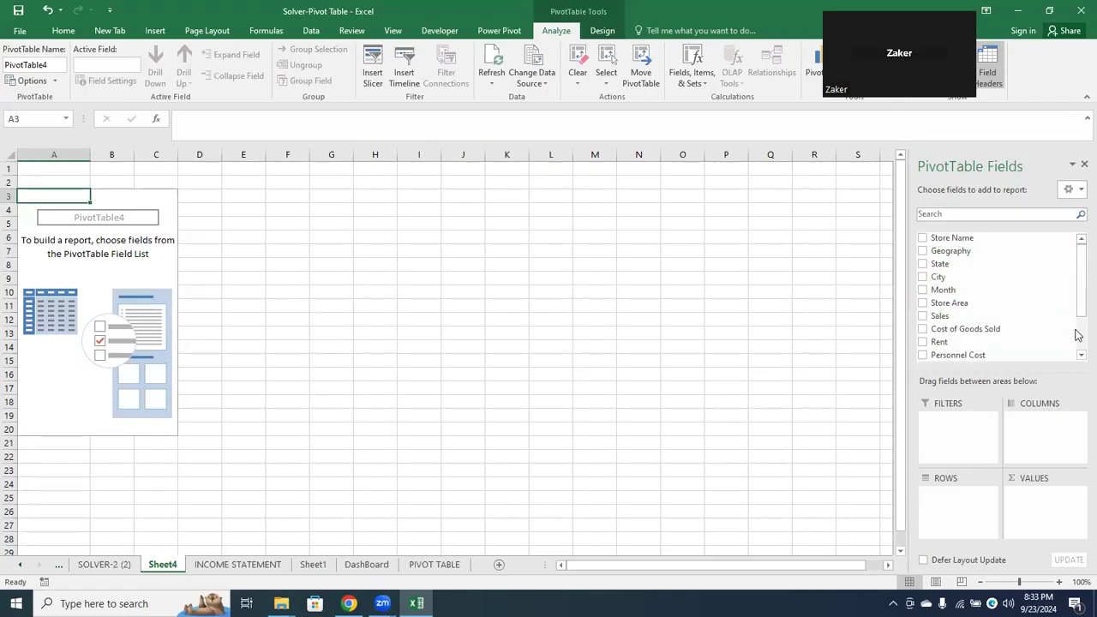
left_click(922, 317)
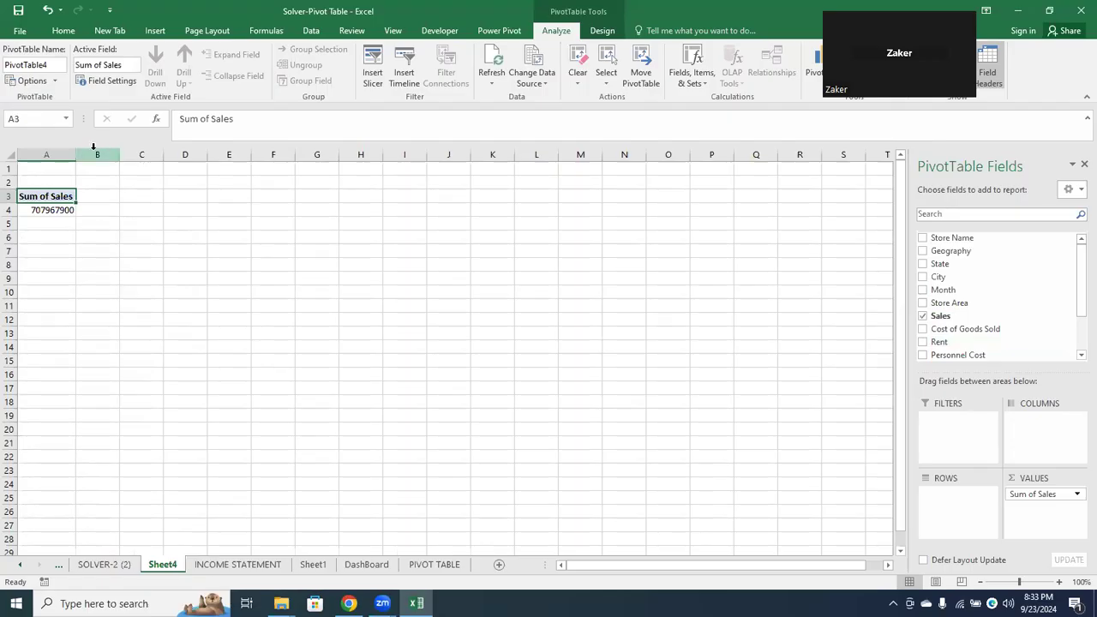
Format the whole sheet in comma style without decimals and autofit the width of column A
left_click(5, 153)
left_click(478, 76)
left_click(515, 76)
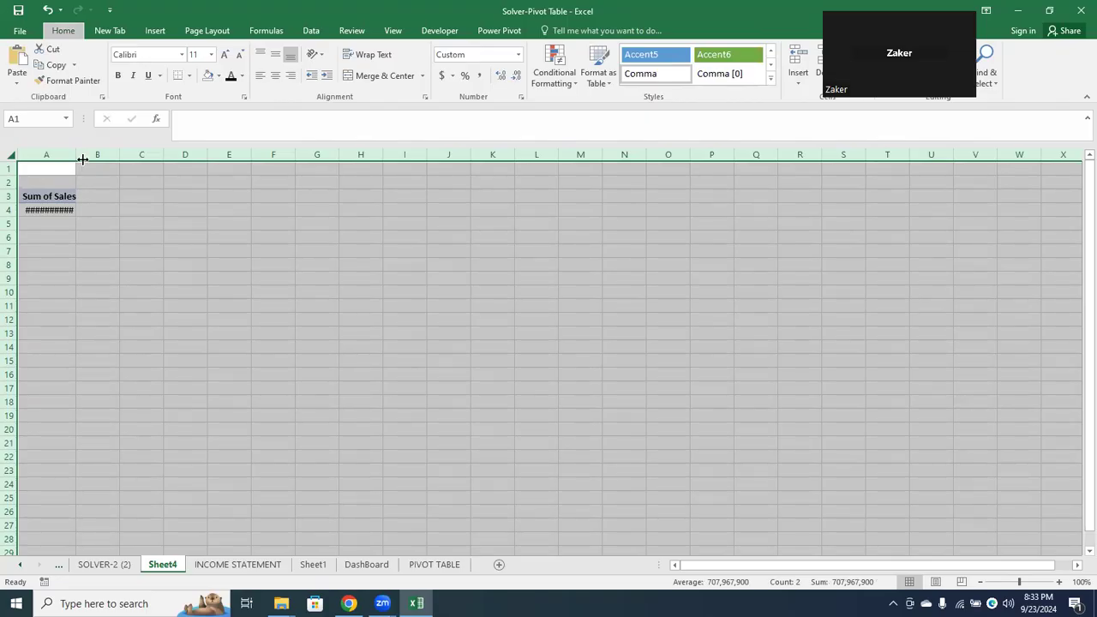
double_click(83, 160)
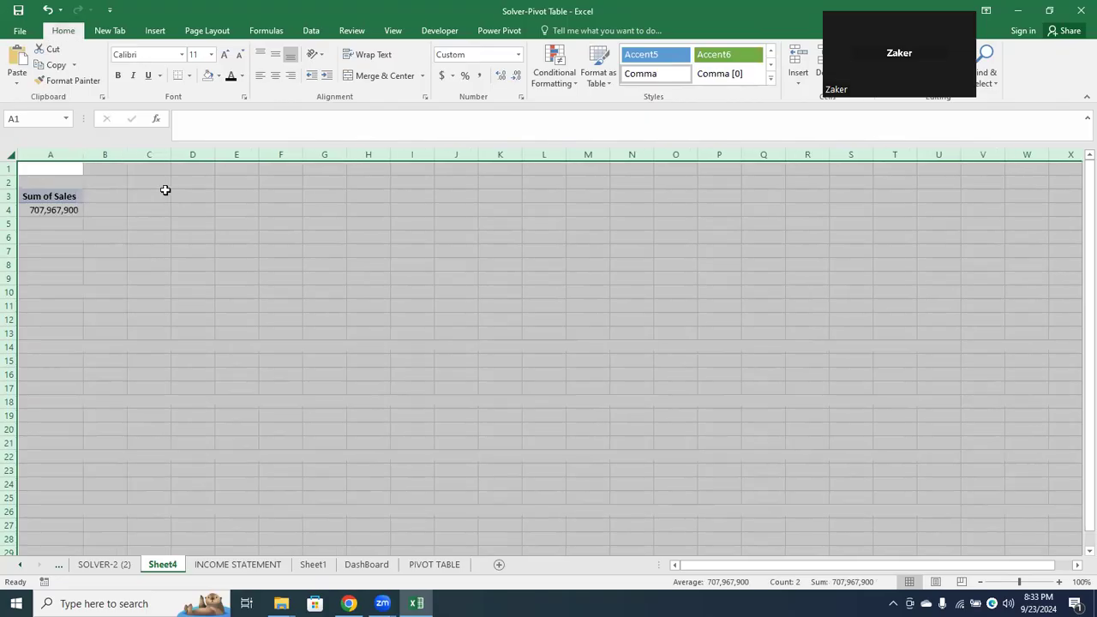
Add Cost of Goods Sold to the PivotTable's values and move the Values field from columns to rows
left_click(334, 274)
left_click(66, 200)
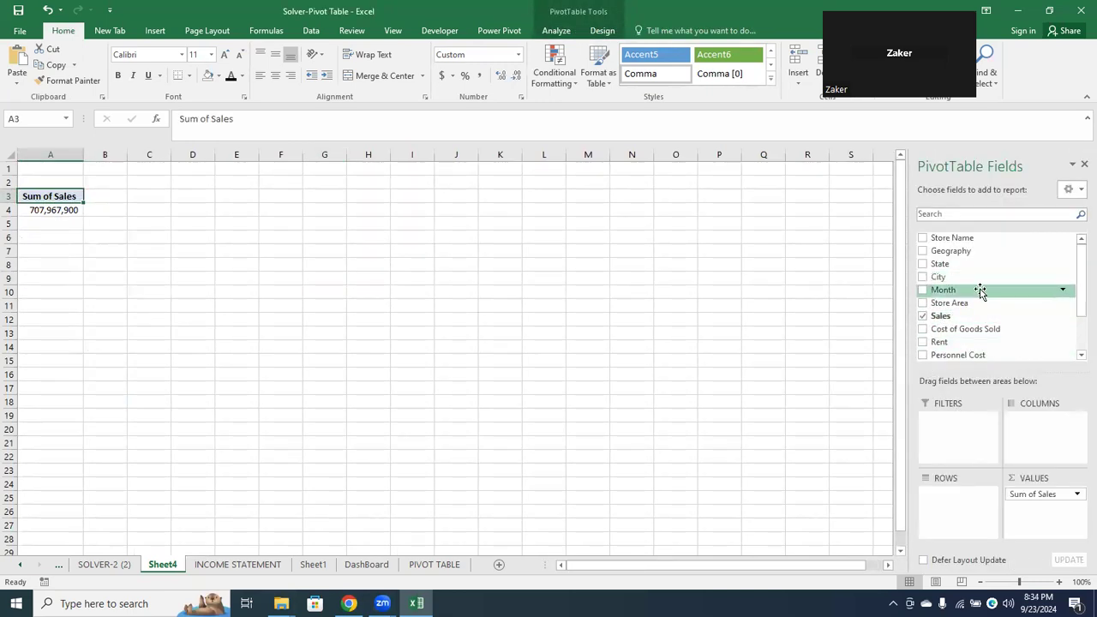
left_click(922, 329)
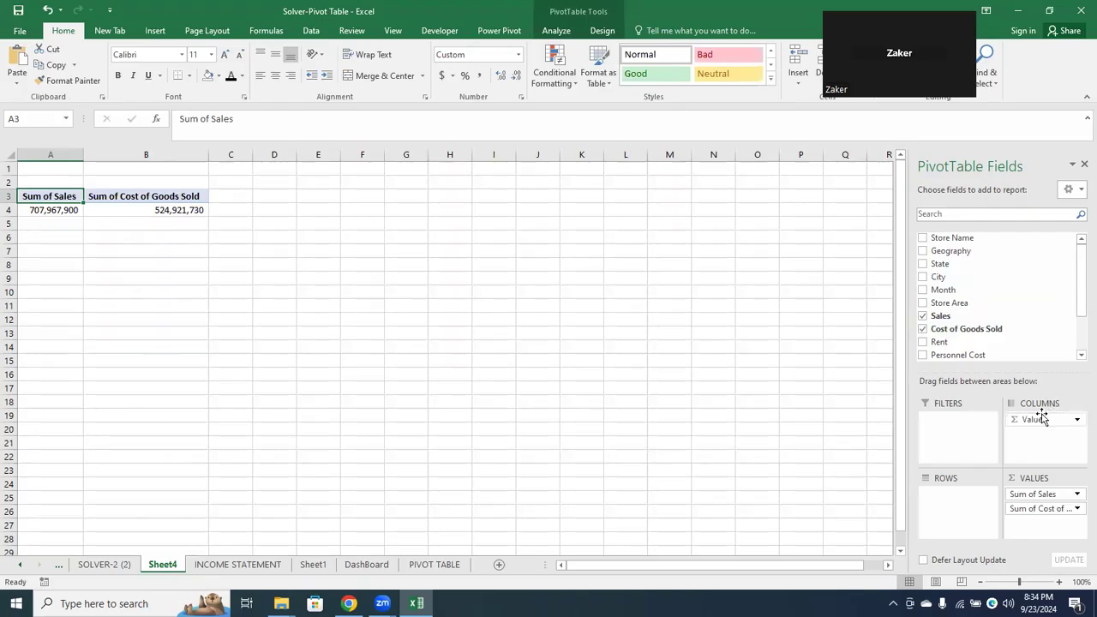
left_click_drag(1037, 420, 950, 505)
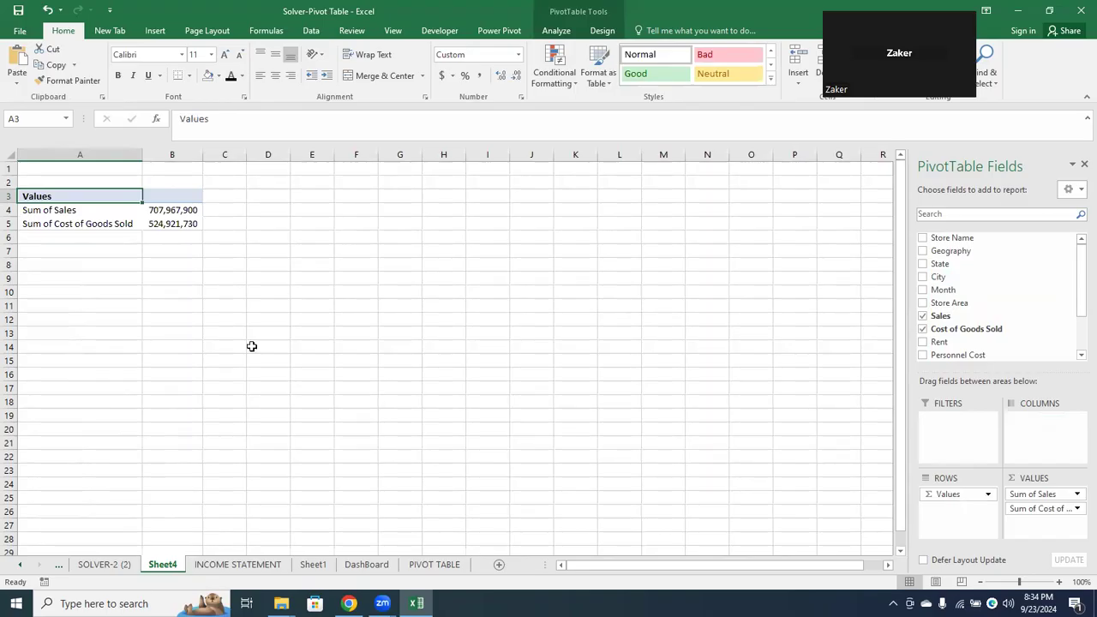
Start a new PivotTable calculated field and name it Gross Profit
left_click(171, 212)
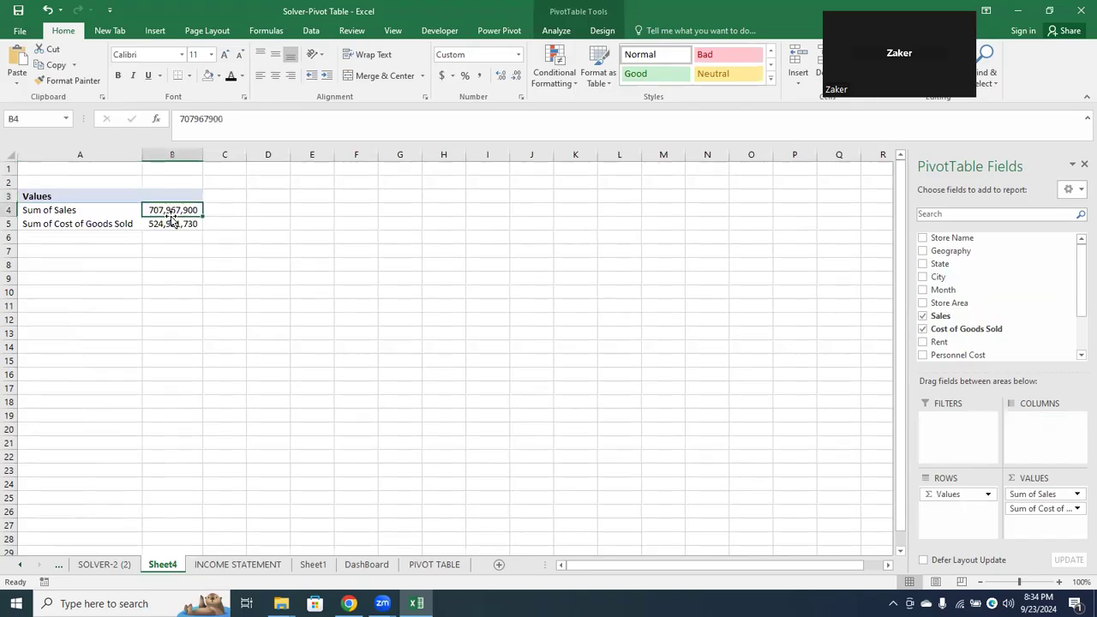
left_click(170, 223)
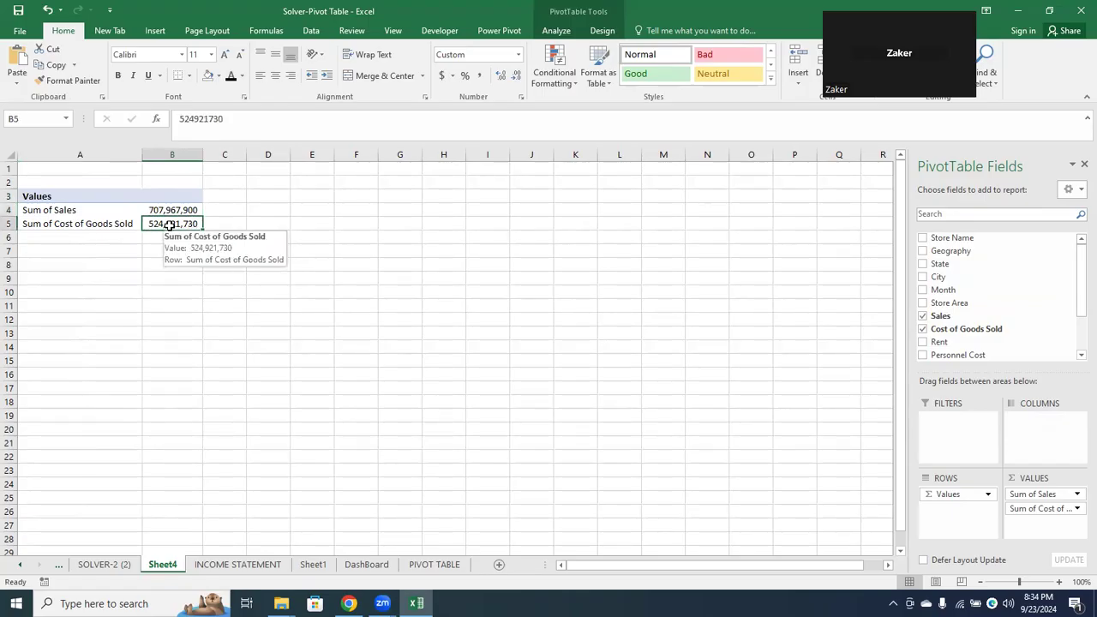
left_click(175, 210)
left_click(173, 223)
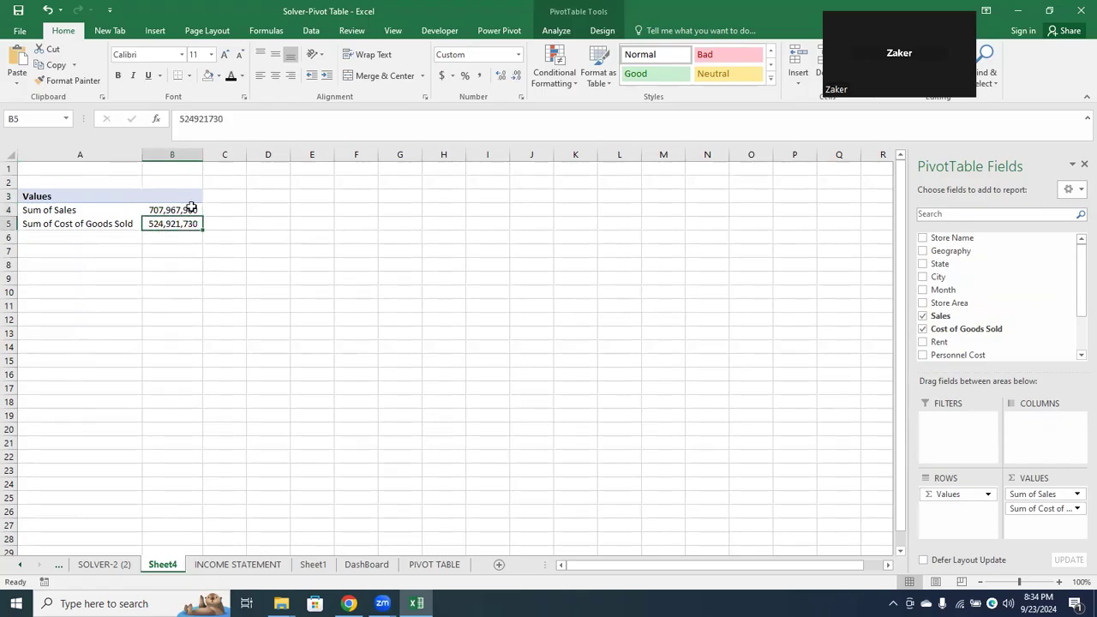
left_click(561, 30)
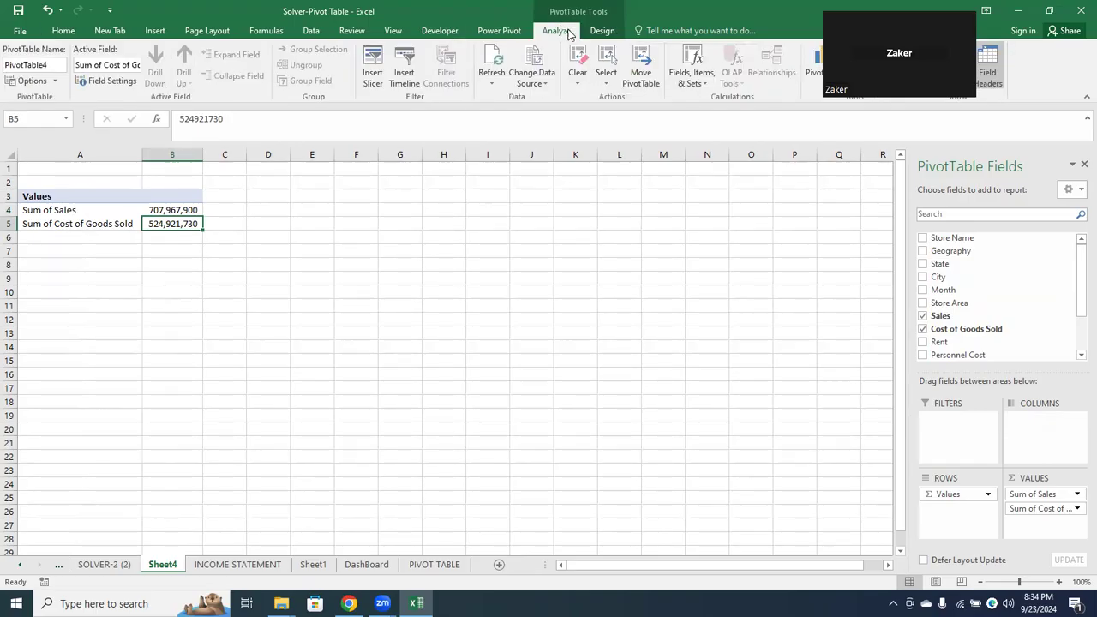
left_click(689, 60)
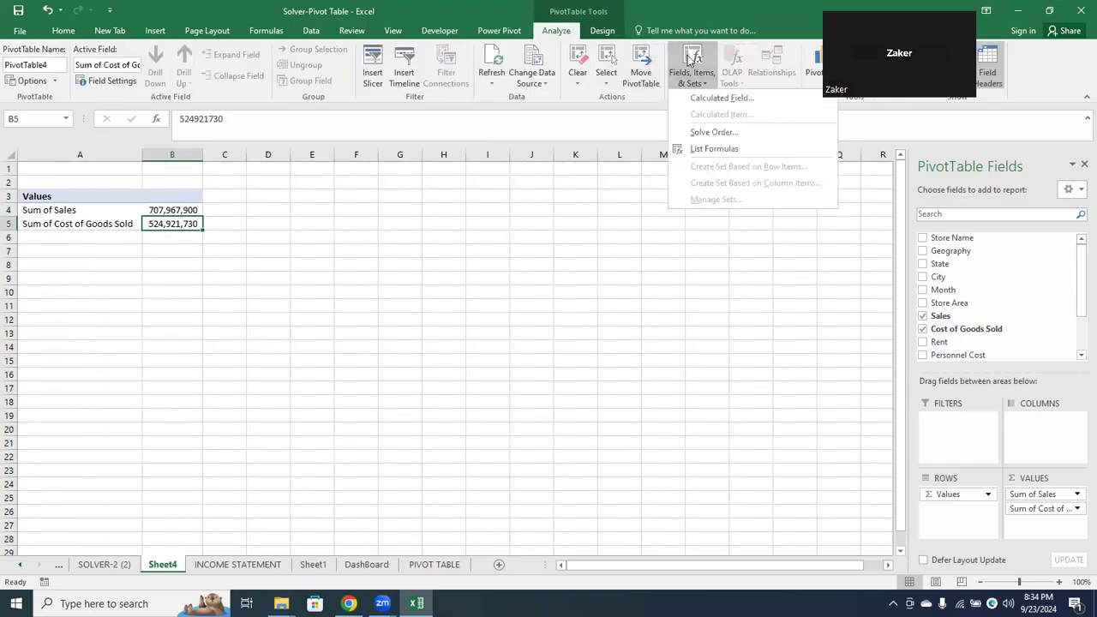
left_click(689, 98)
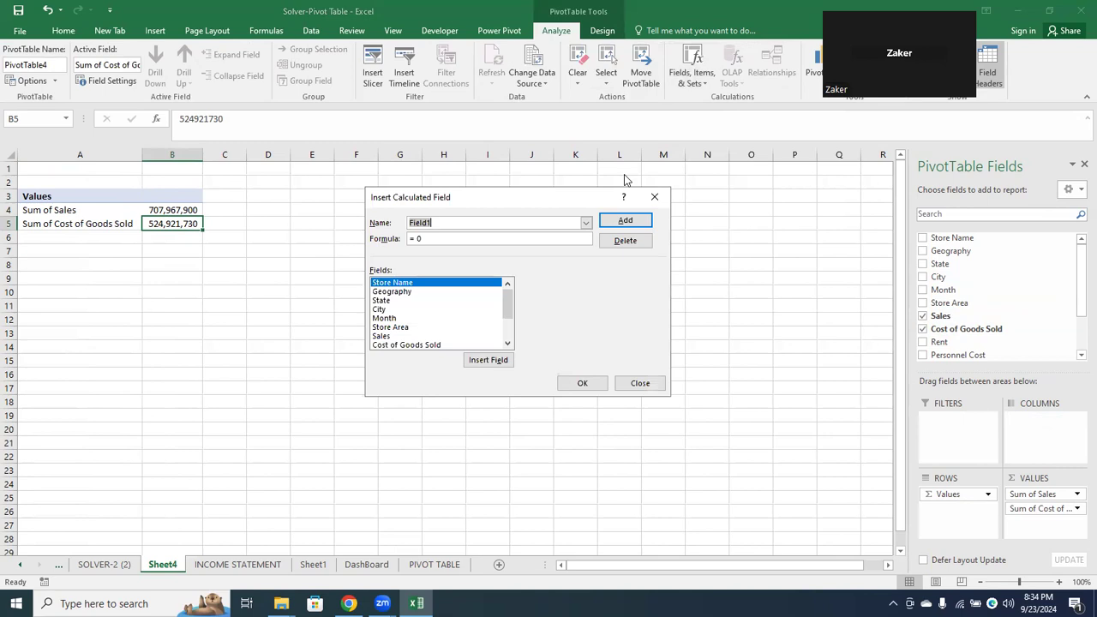
type("Gross Profit")
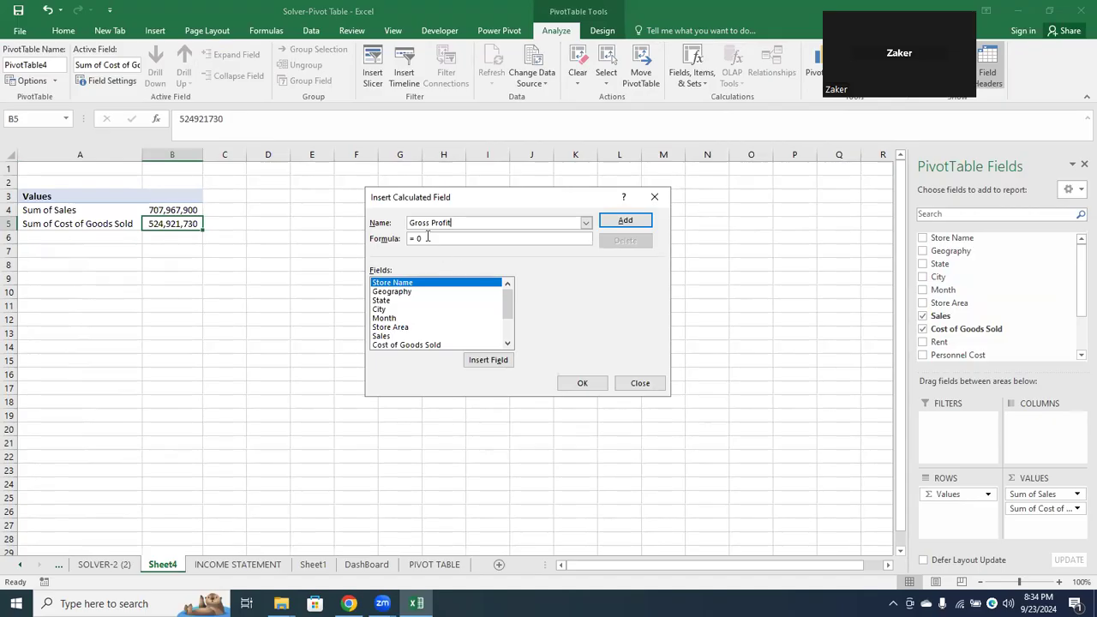
Set the Gross Profit formula to = Sales- 'Cost of Goods Sold' and add the field to the PivotTable
key("BackSpace")
key("BackSpace")
left_click(393, 337)
double_click(393, 338)
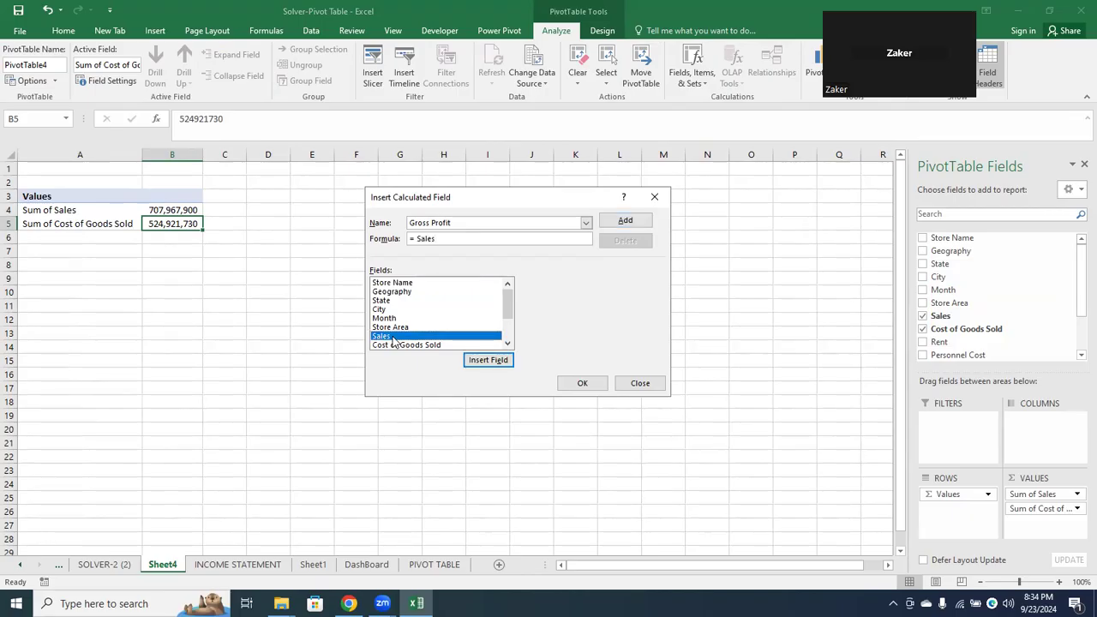
left_click(467, 239)
type("-")
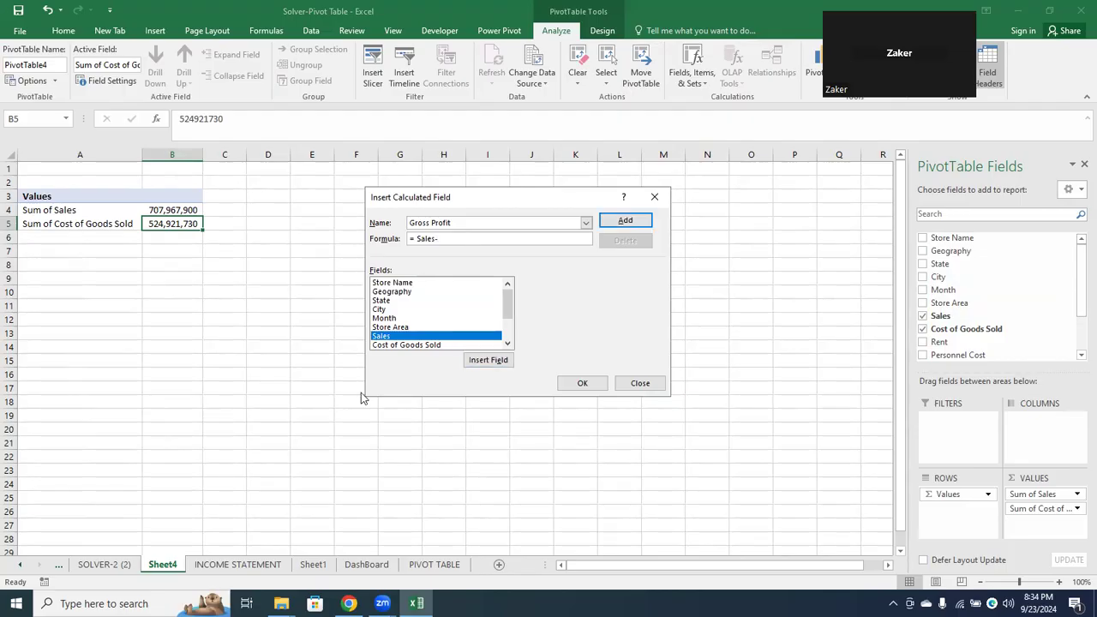
double_click(412, 346)
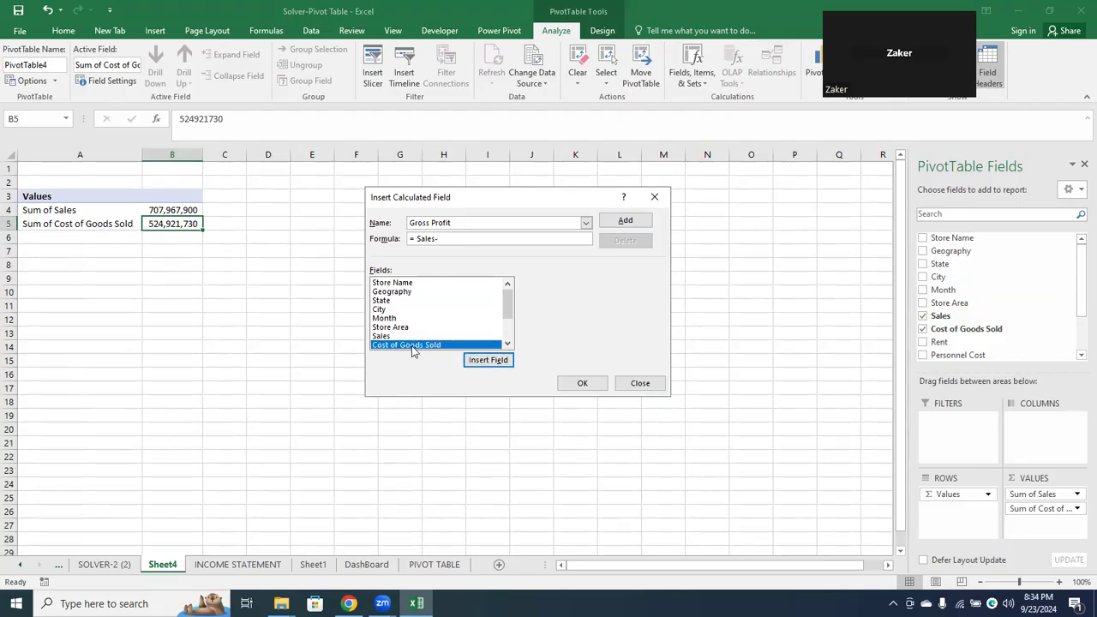
left_click(569, 386)
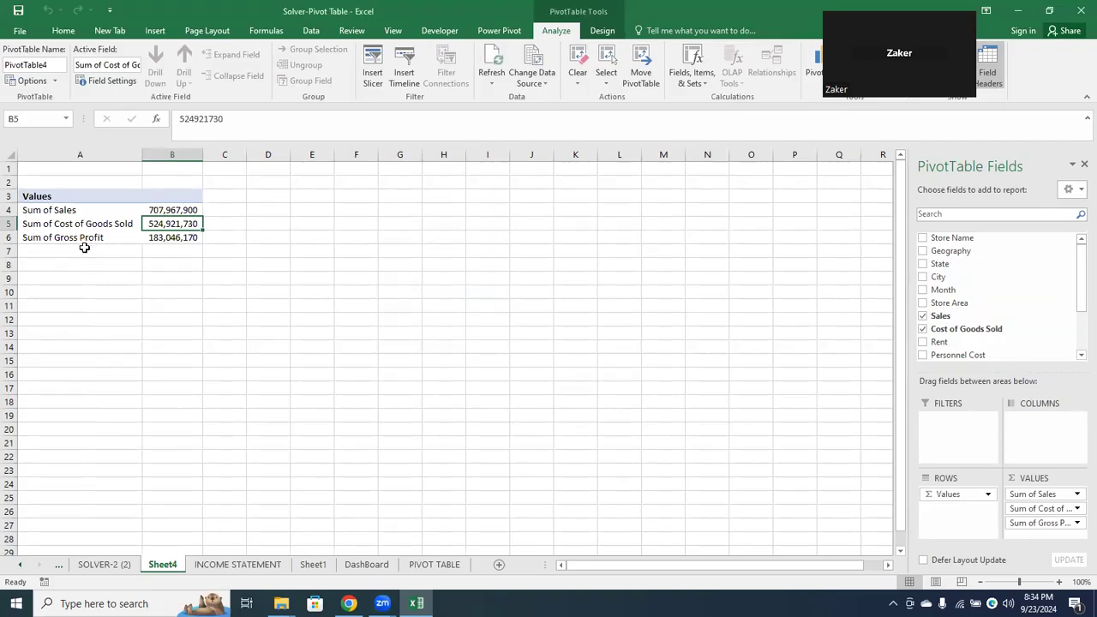
Add Rent, Personnel Cost, Utilities, Consumables and Misc Exp to the PivotTable's values
left_click(924, 345)
left_click(924, 355)
left_click(1079, 356)
left_click(1078, 356)
left_click(1079, 355)
left_click(1079, 356)
left_click(1079, 355)
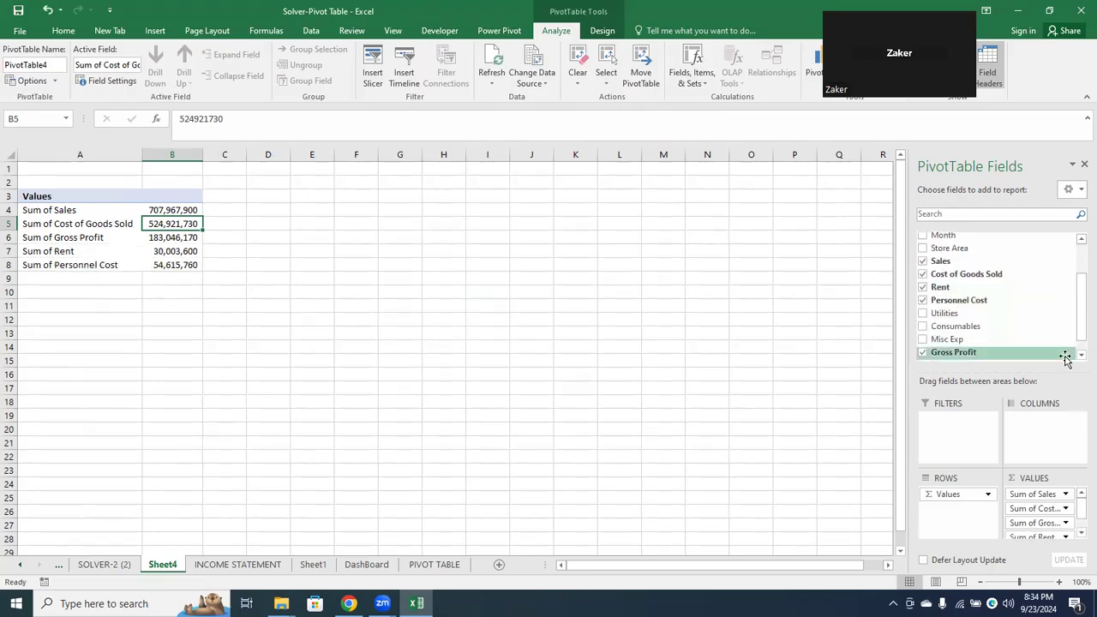
left_click(921, 315)
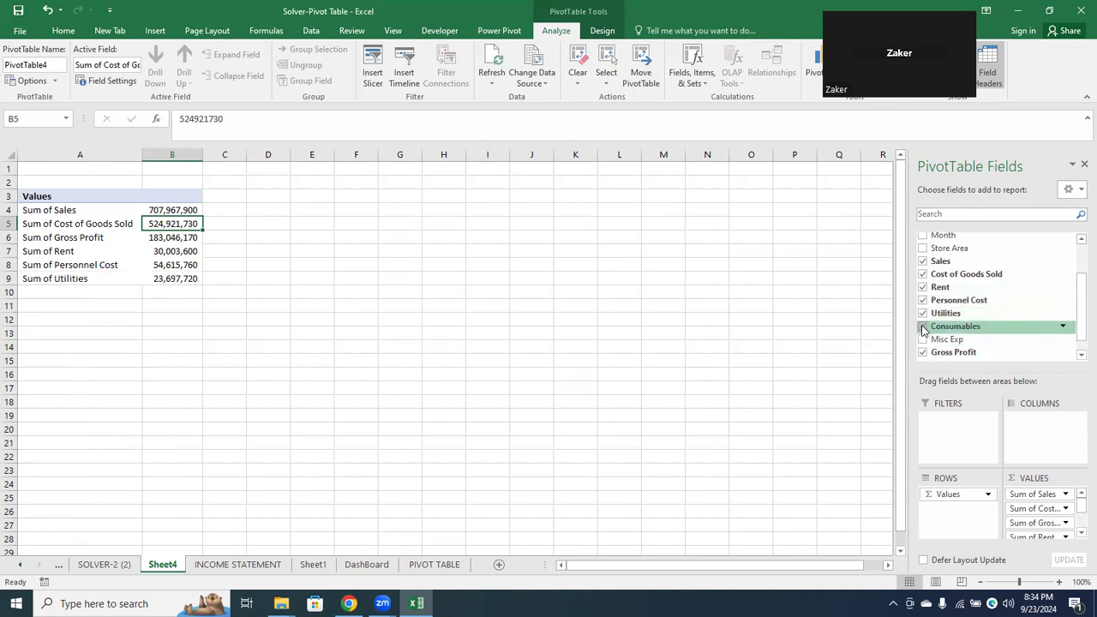
left_click(922, 326)
left_click(923, 340)
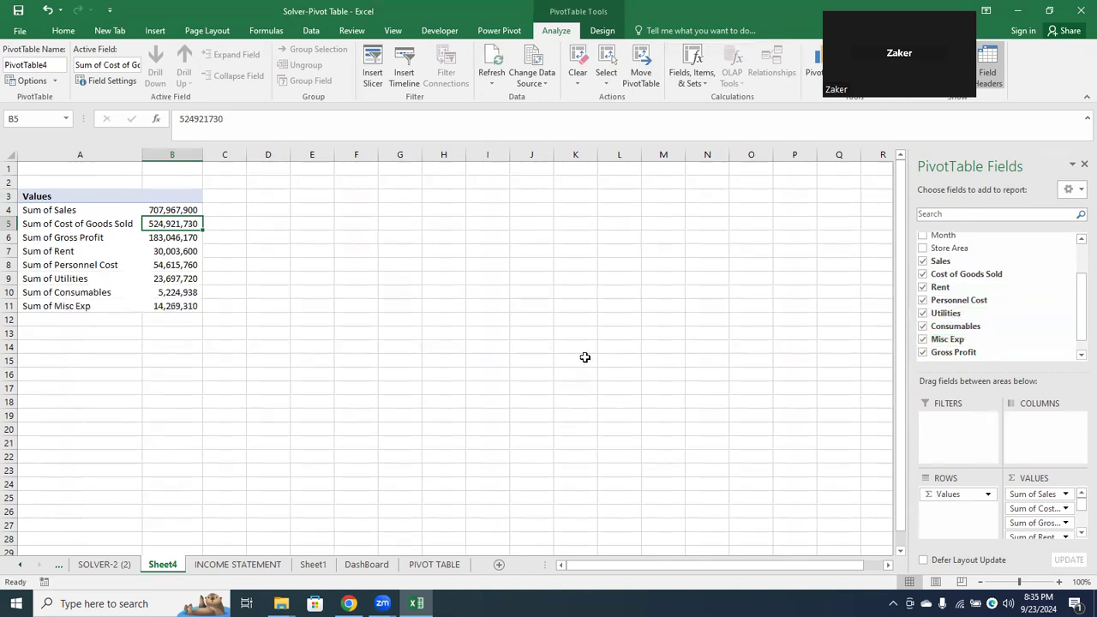
Start another PivotTable calculated field and name it Total Expenses
left_click(167, 307)
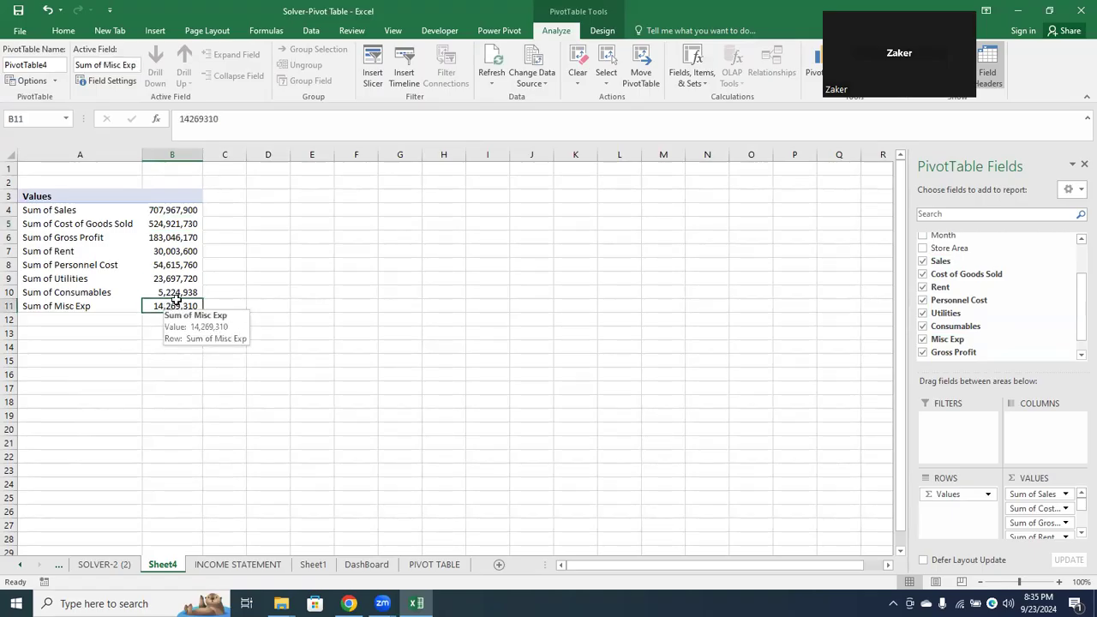
left_click(691, 72)
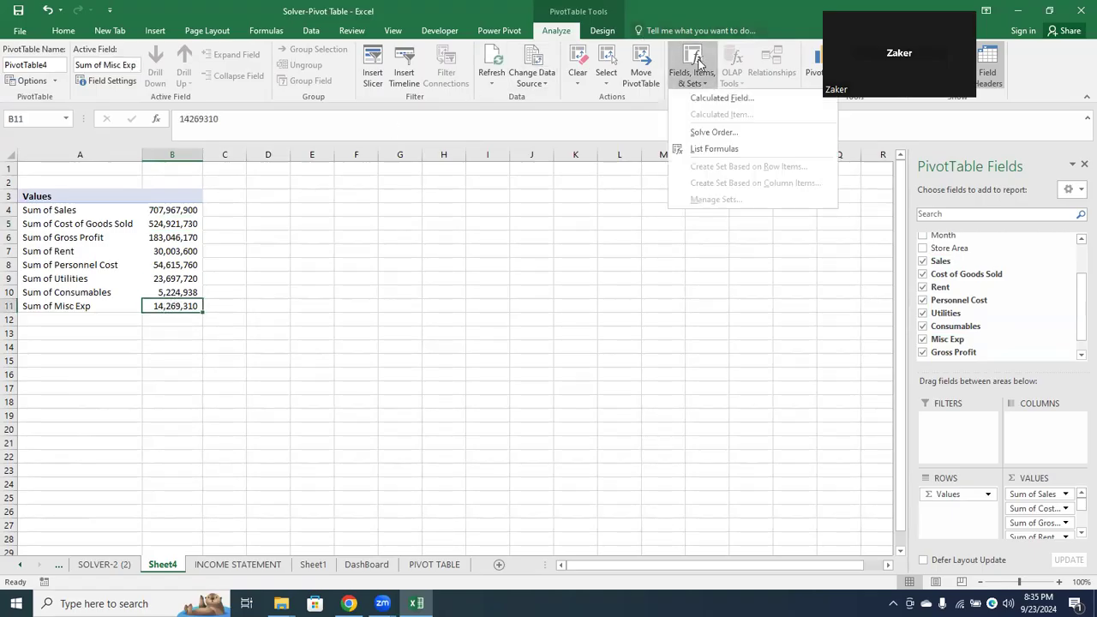
left_click(719, 99)
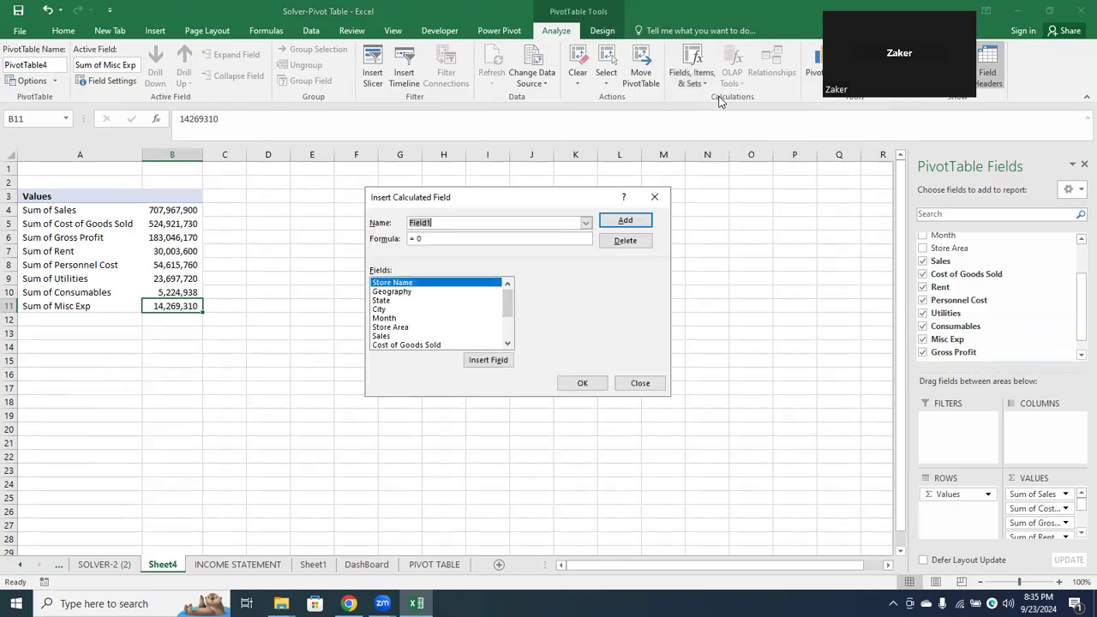
type("Total Expenses")
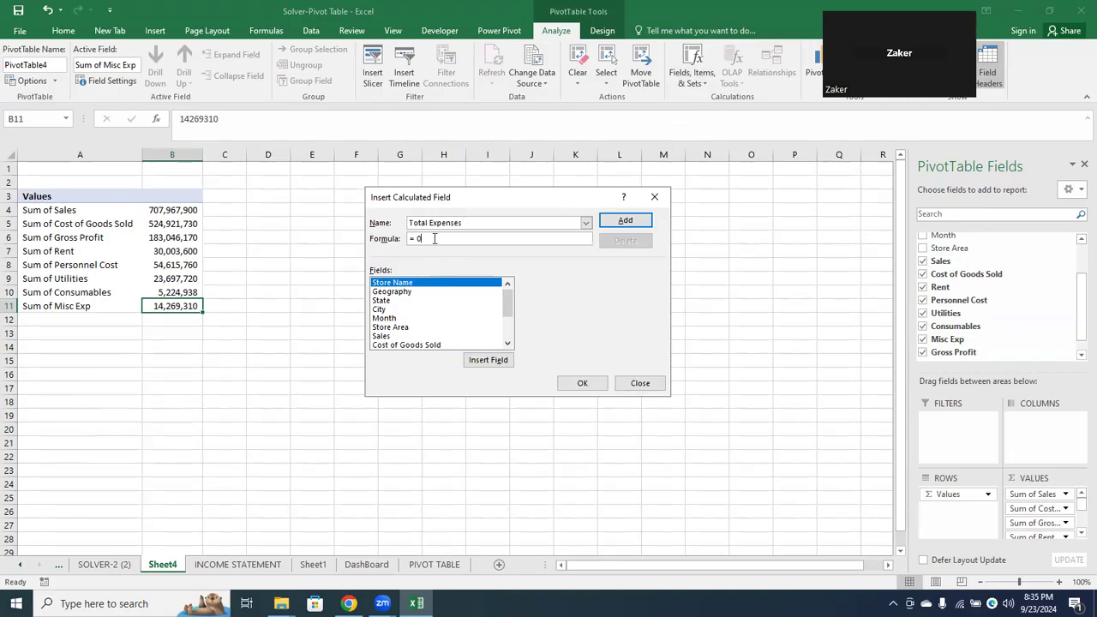
Replace the default Total Expenses formula with = Rent+ 'Personnel Cost', removing the duplicate Rent entry
key("BackSpace")
key("BackSpace")
left_click(507, 344)
left_click(507, 344)
left_click(508, 344)
left_click(507, 343)
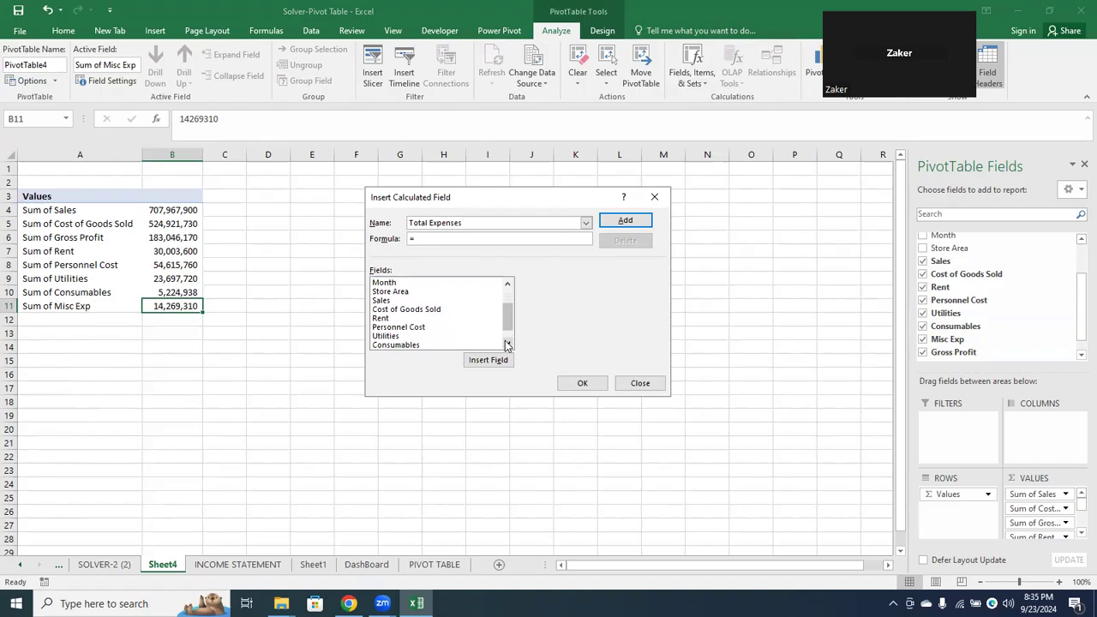
left_click(397, 318)
double_click(396, 318)
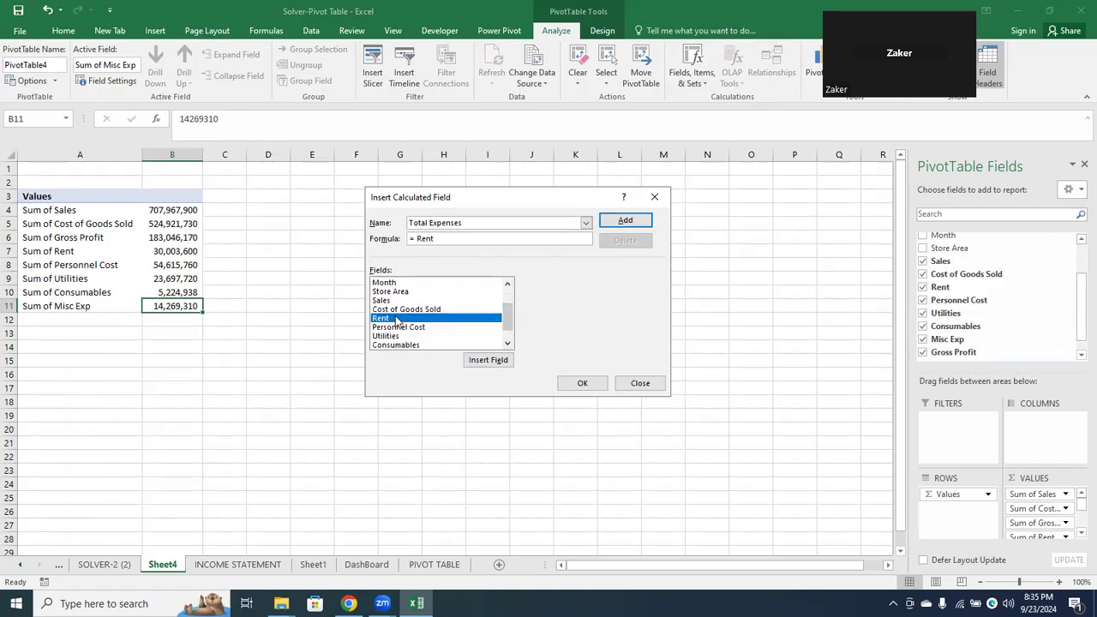
type("+")
double_click(396, 321)
left_click(395, 321)
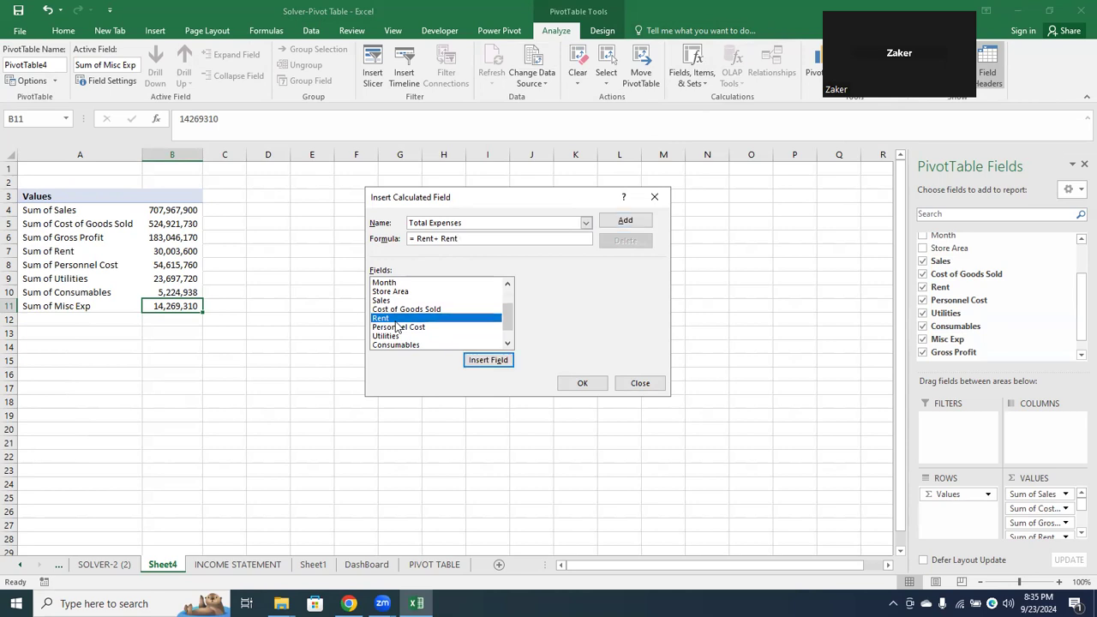
left_click(472, 237)
key("BackSpace")
key("BackSpace")
double_click(414, 327)
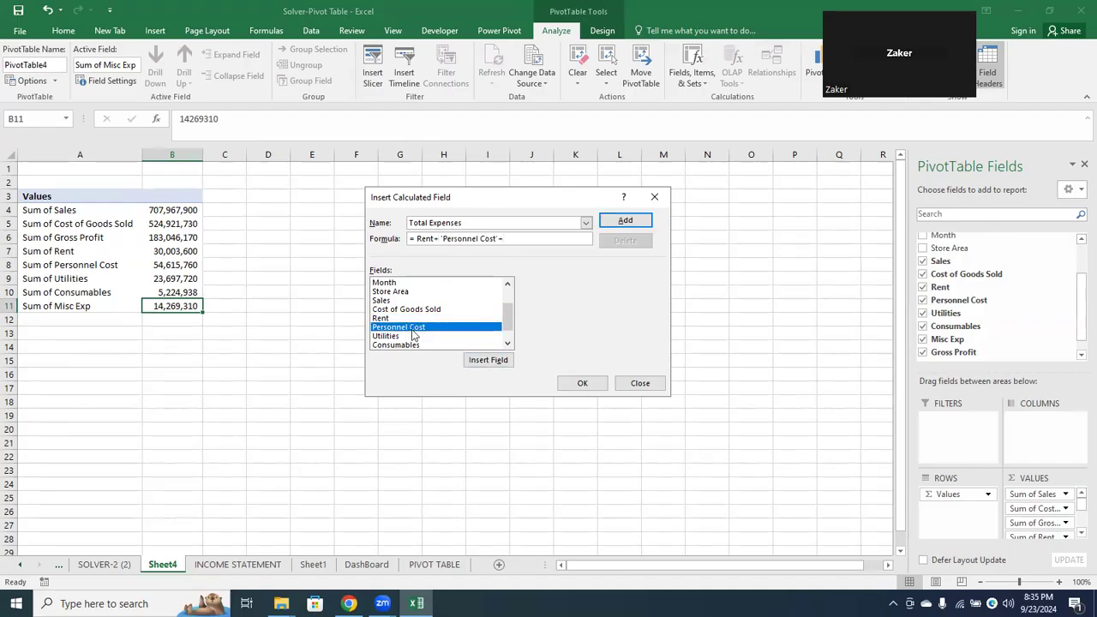
Extend the Total Expenses formula with + Utilities+ Consumables+ 'Misc Exp' and add the field to the PivotTable
type("+")
double_click(406, 336)
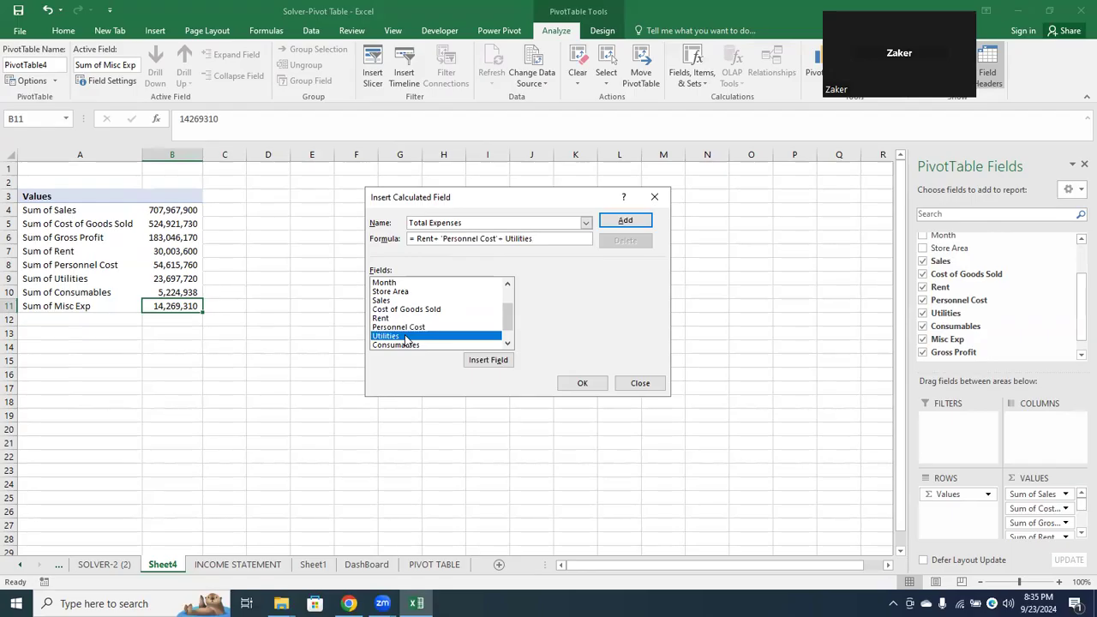
type("+")
double_click(393, 345)
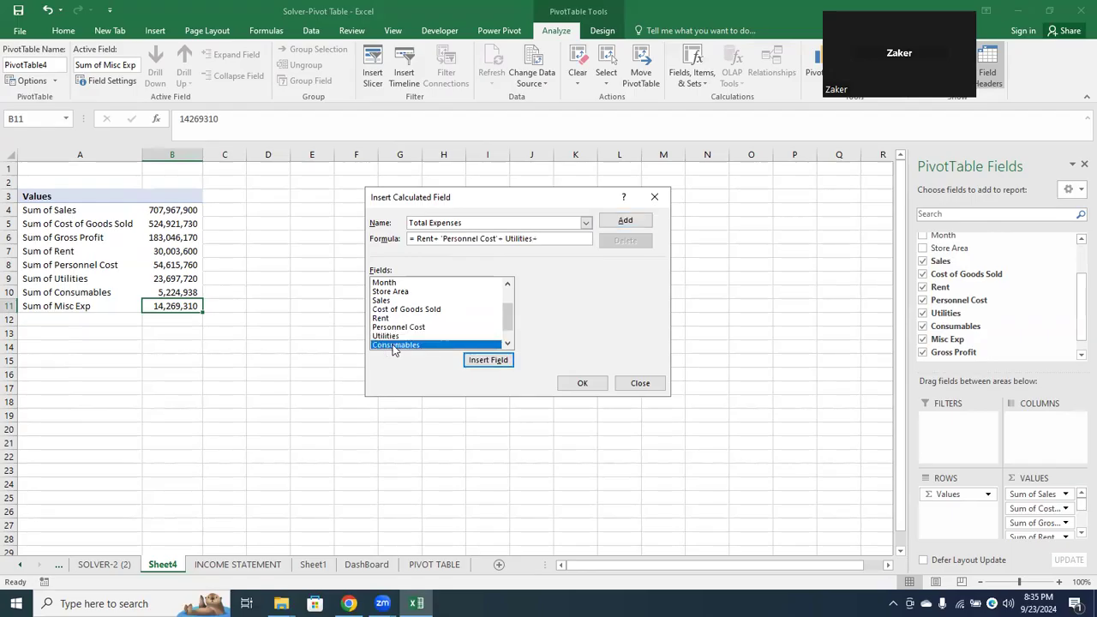
type("+")
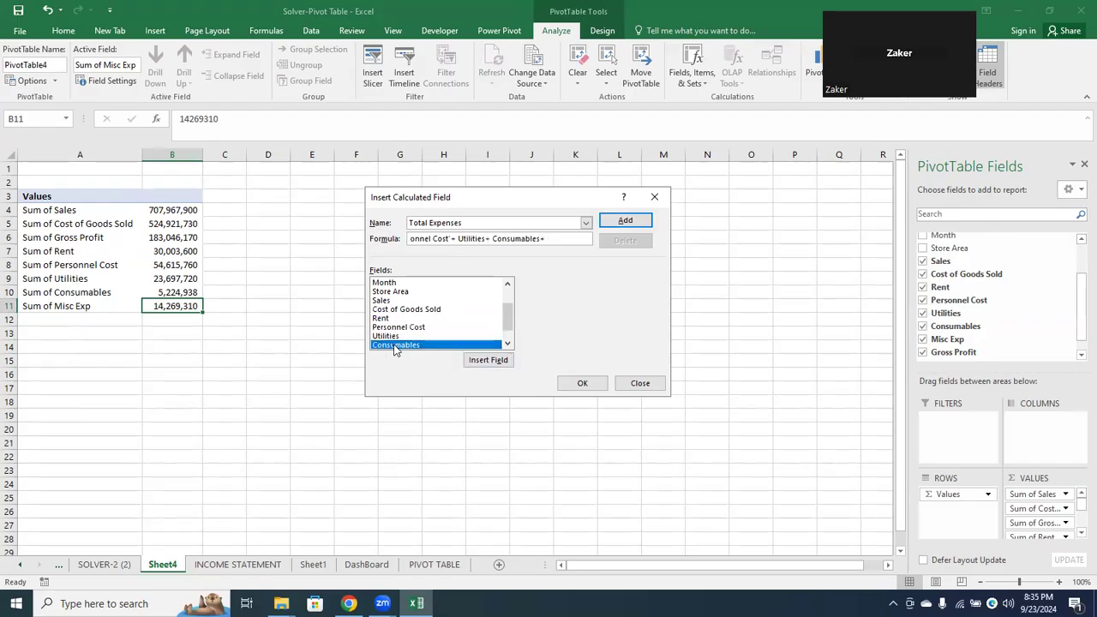
left_click(507, 344)
left_click(508, 344)
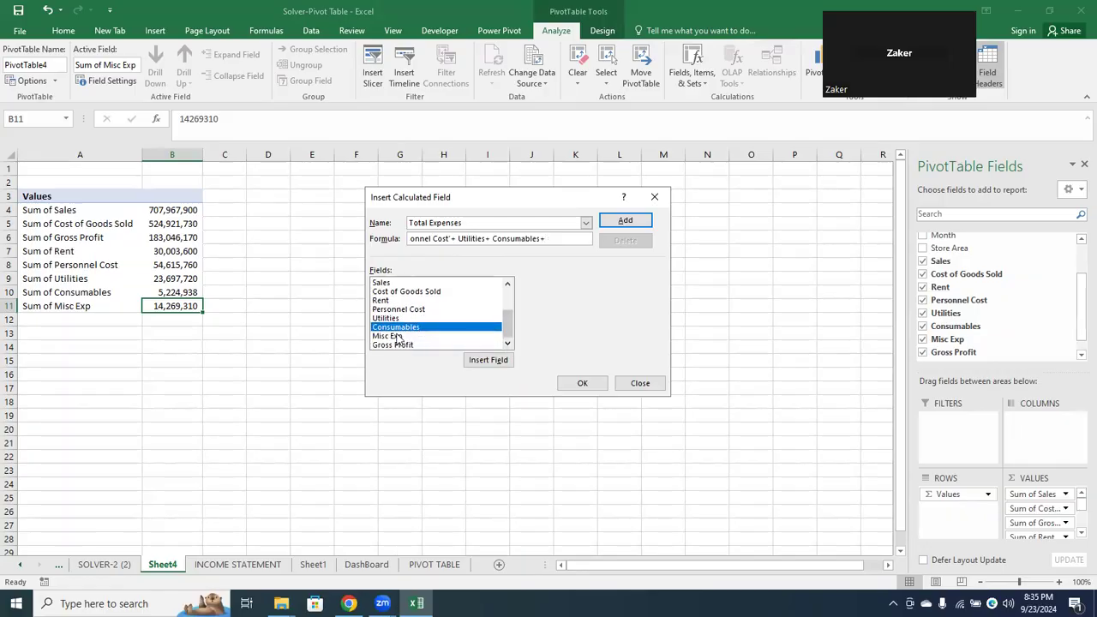
double_click(396, 336)
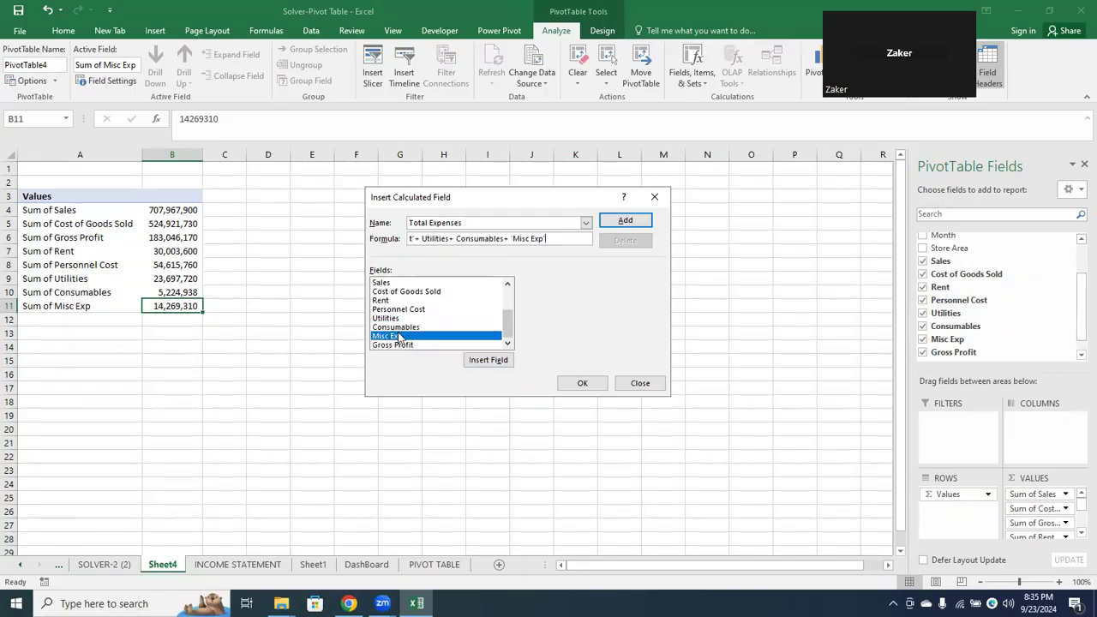
left_click(582, 385)
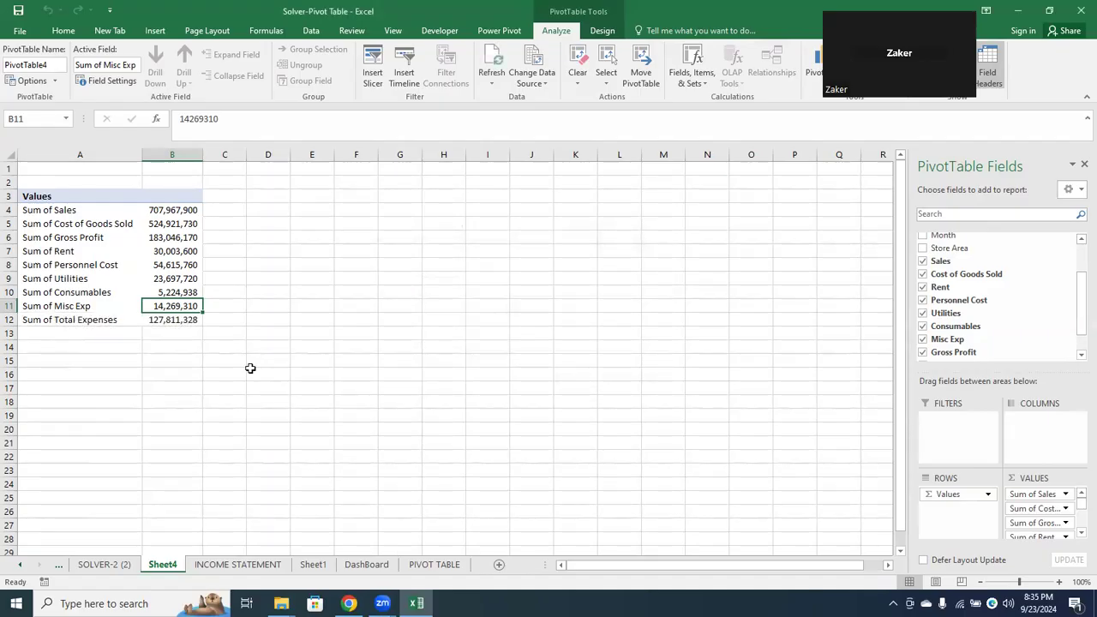
Start a new calculated field in the PivotTable and name it Net Proft
left_click(160, 320)
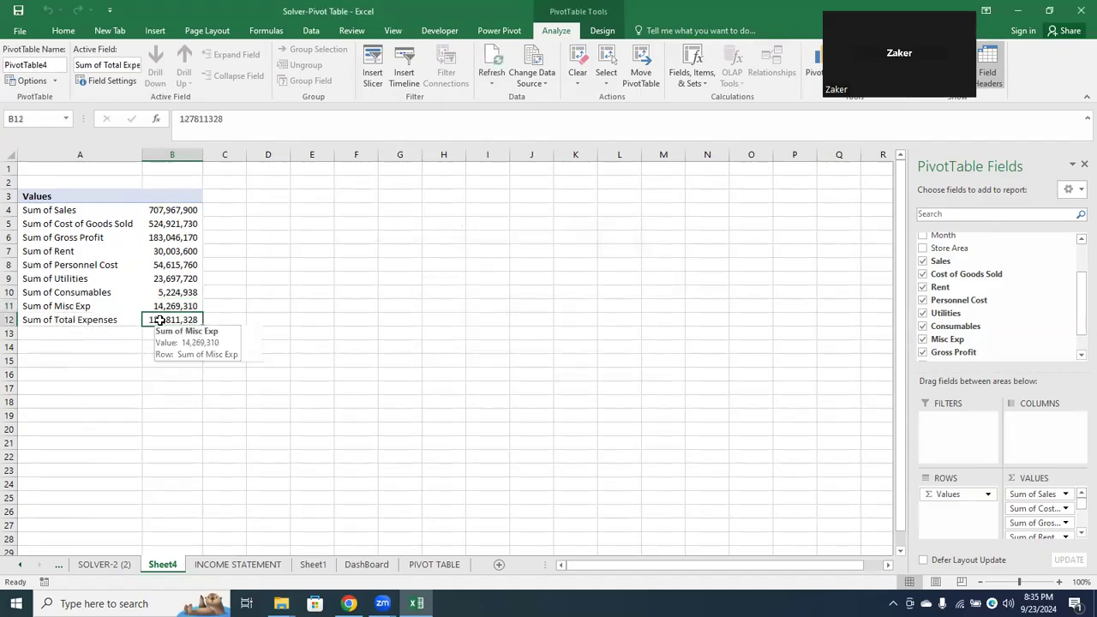
left_click(80, 346)
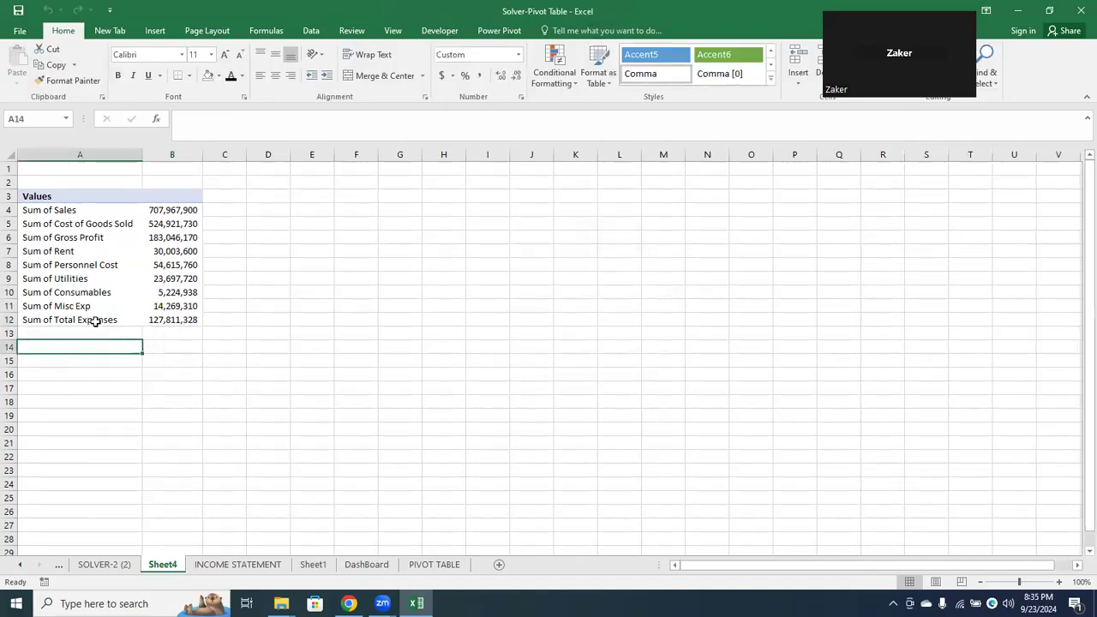
left_click(96, 319)
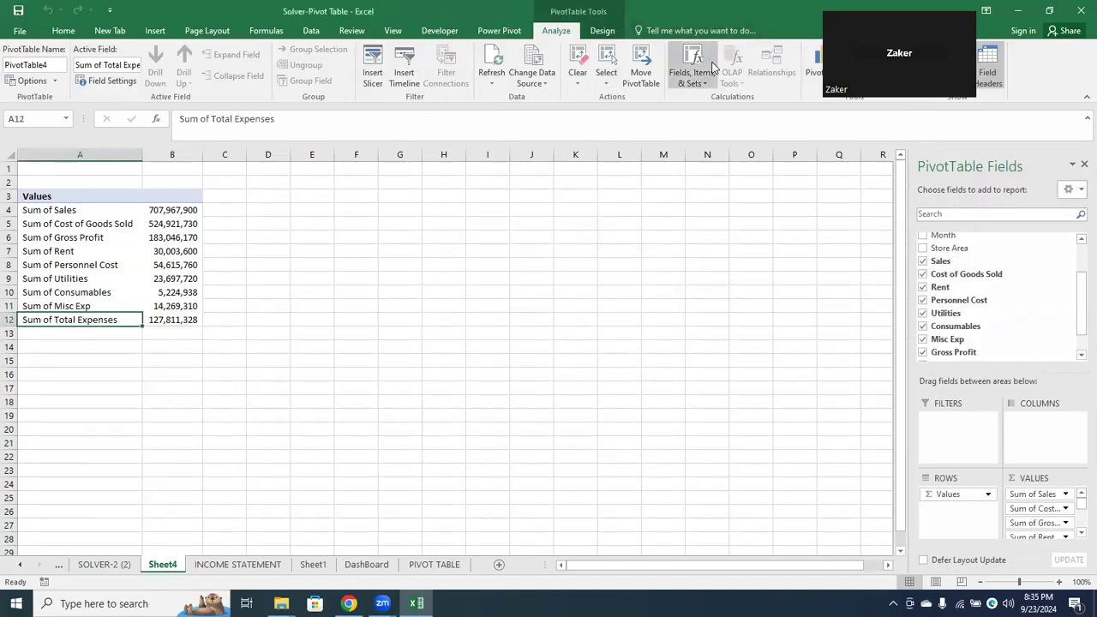
left_click(701, 76)
left_click(698, 97)
type("Net Proft")
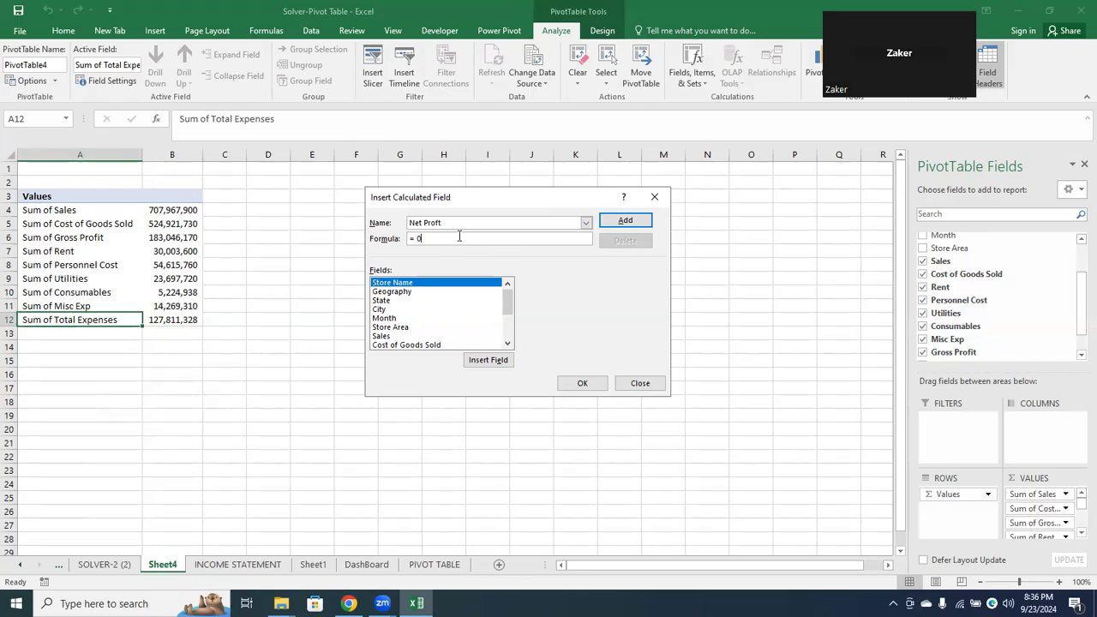
Set the Net Proft formula to = 'Gross Profit'- 'Total Expenses' and add the field to the PivotTable
left_click(503, 339)
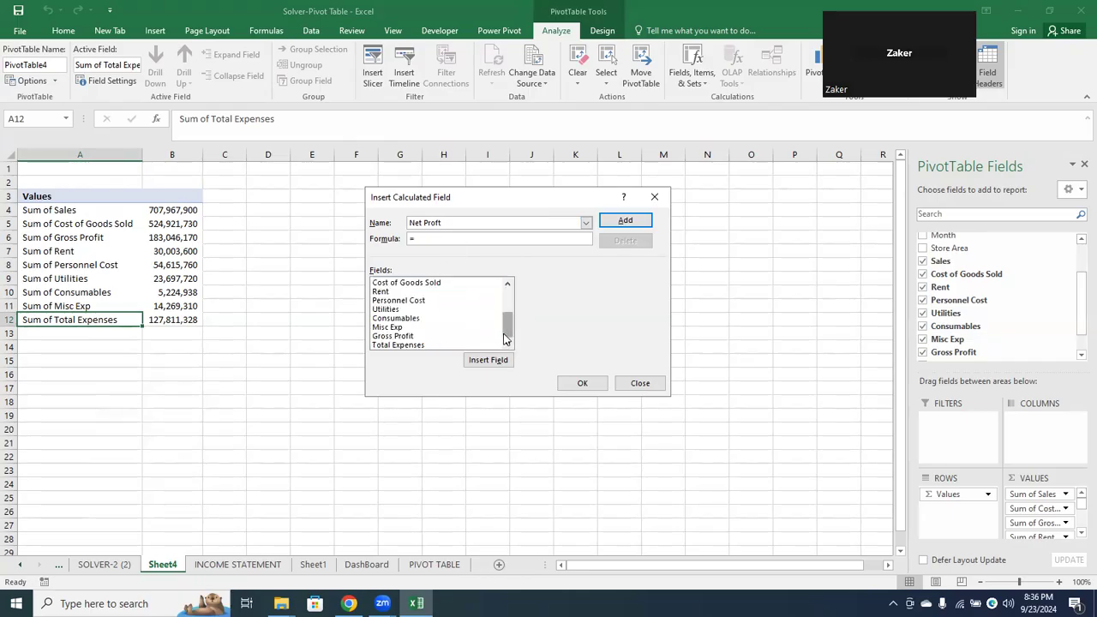
double_click(403, 336)
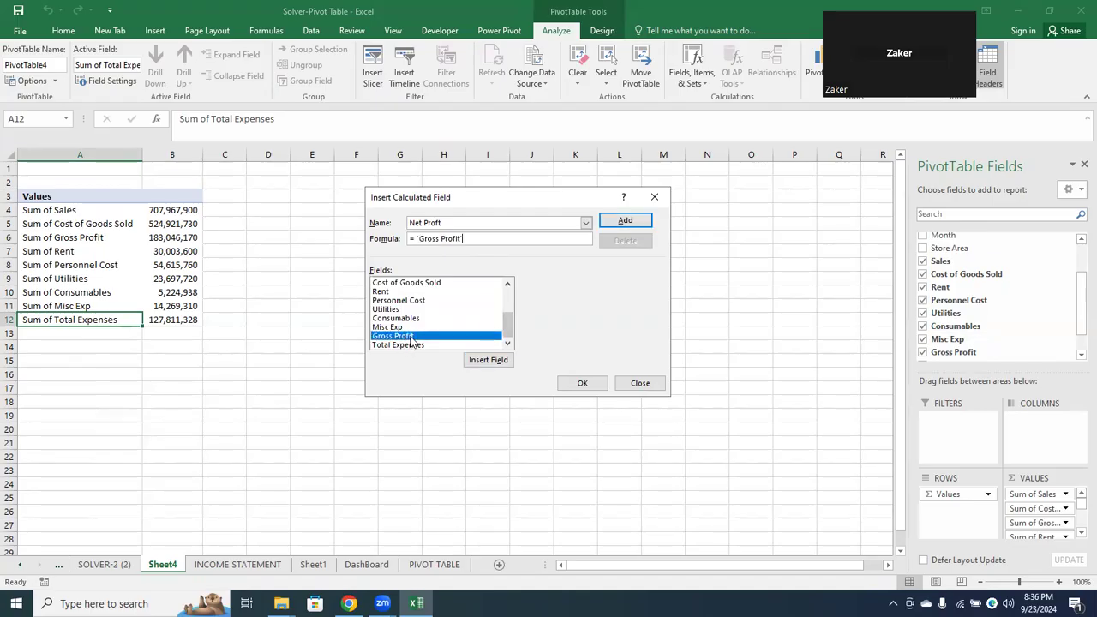
double_click(411, 345)
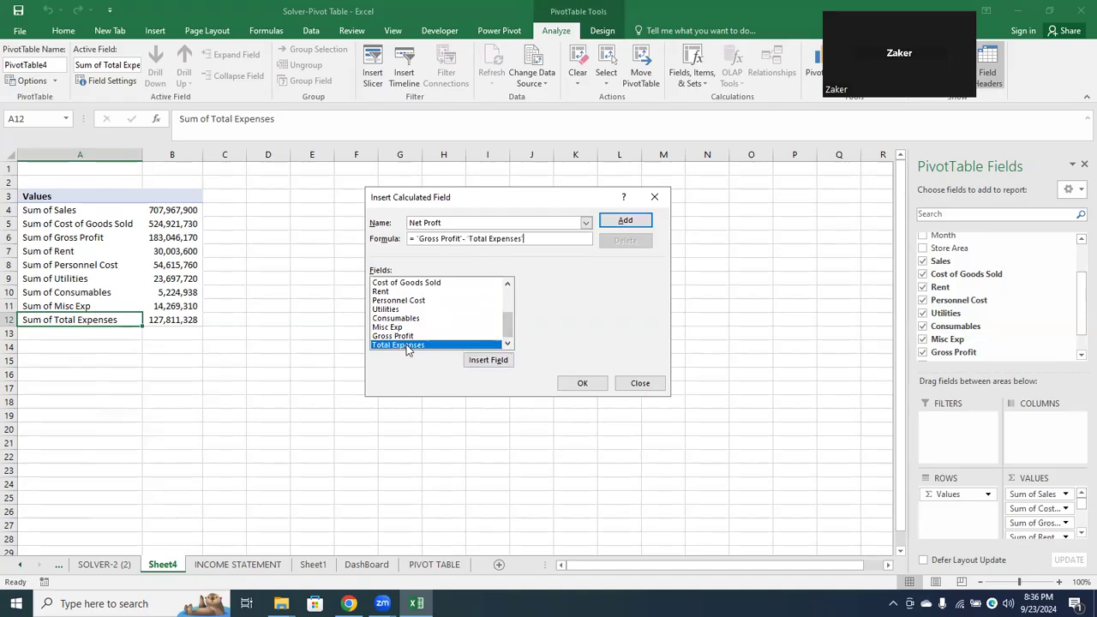
left_click(582, 383)
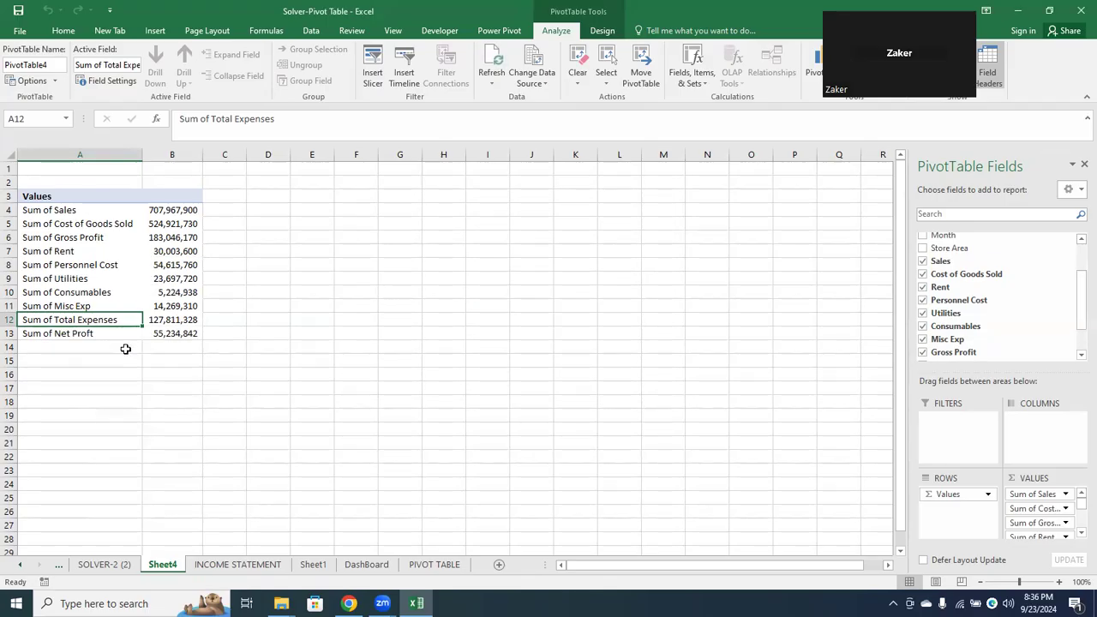
Start another PivotTable calculated field and name it Net Profit %
left_click(157, 332)
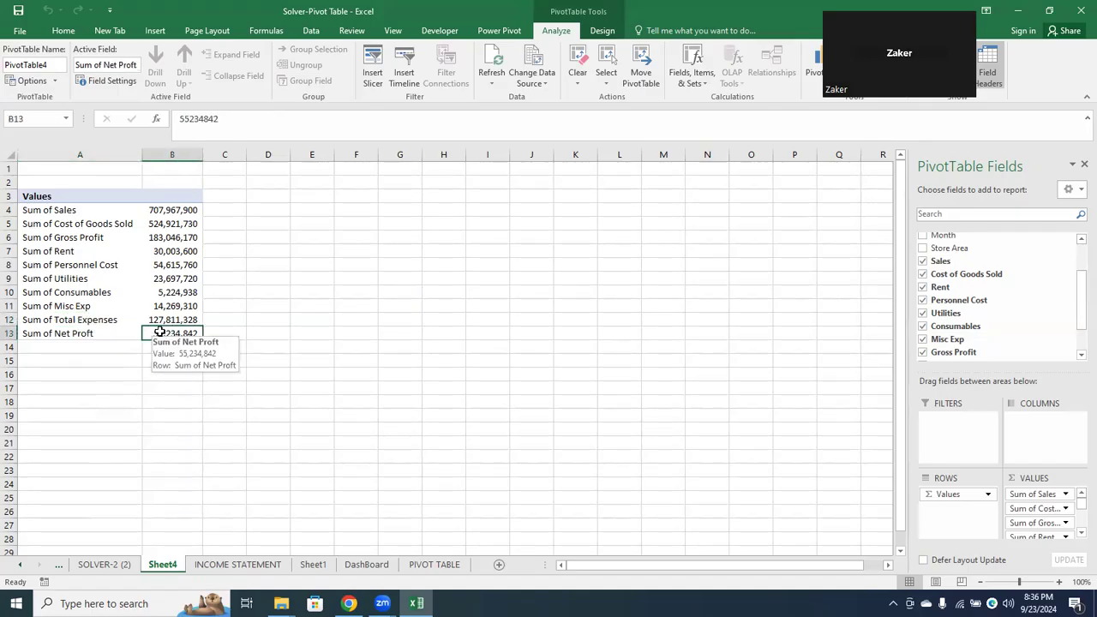
left_click(690, 82)
left_click(719, 98)
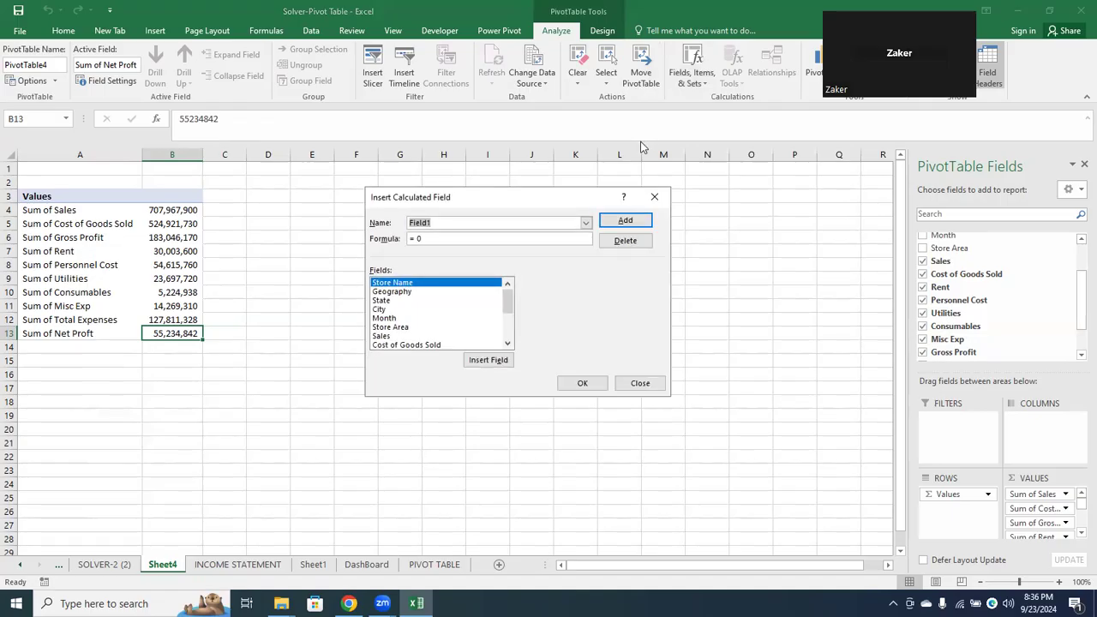
type("Net P")
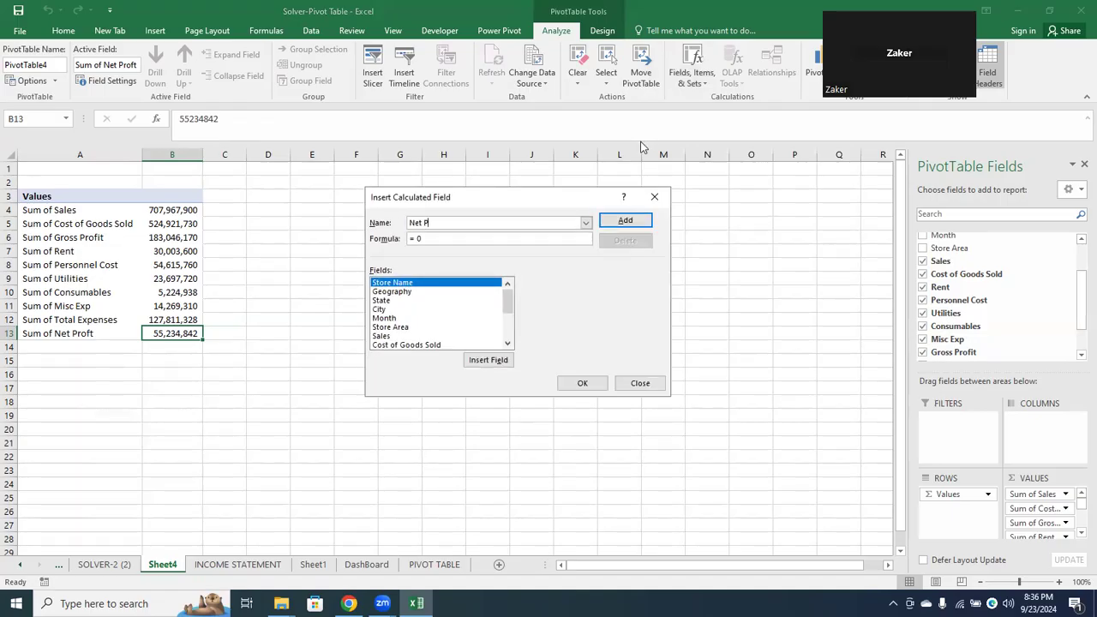
type("rofit %")
Set the Net Profit % formula to = 'Net Proft'/ Sales and create the field
scroll(475, 311, "down", 3)
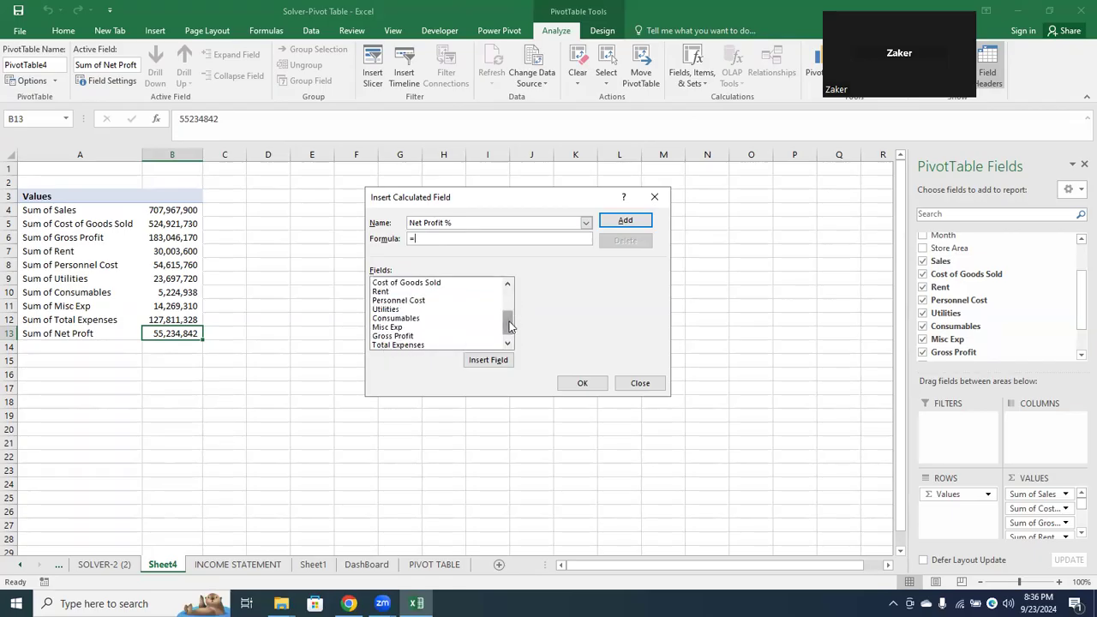
left_click_drag(508, 327, 508, 337)
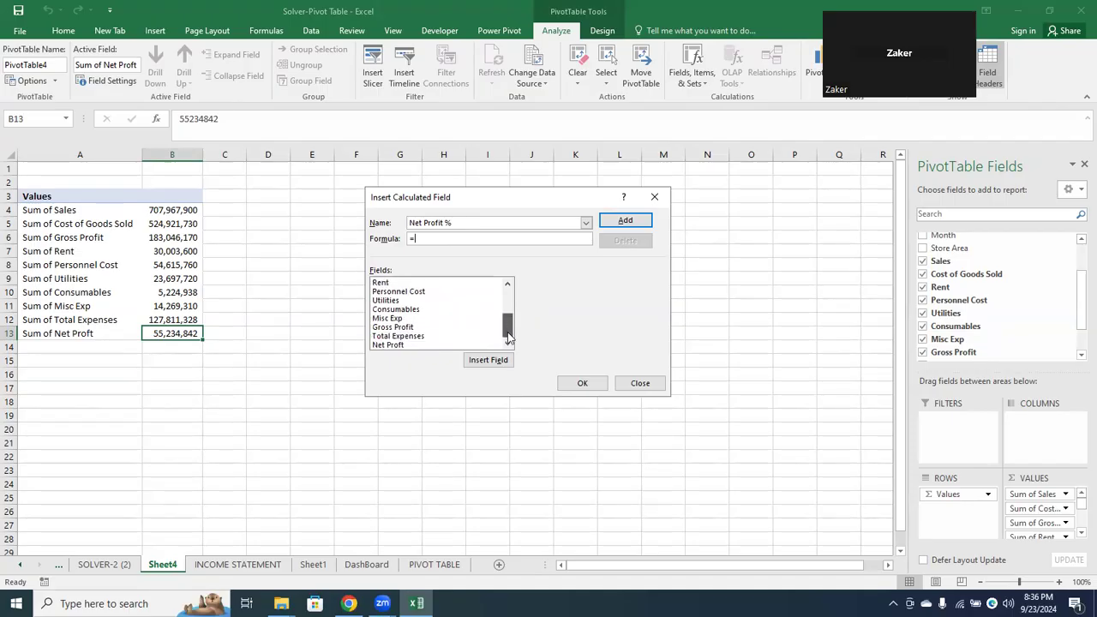
left_click(410, 345)
double_click(410, 345)
type("/")
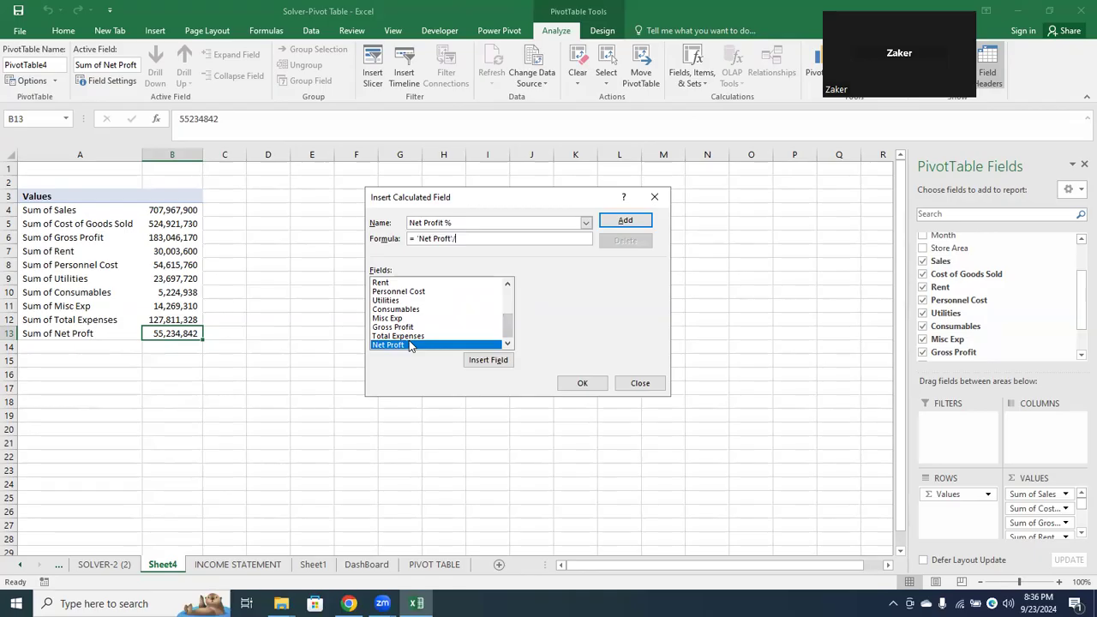
left_click(507, 299)
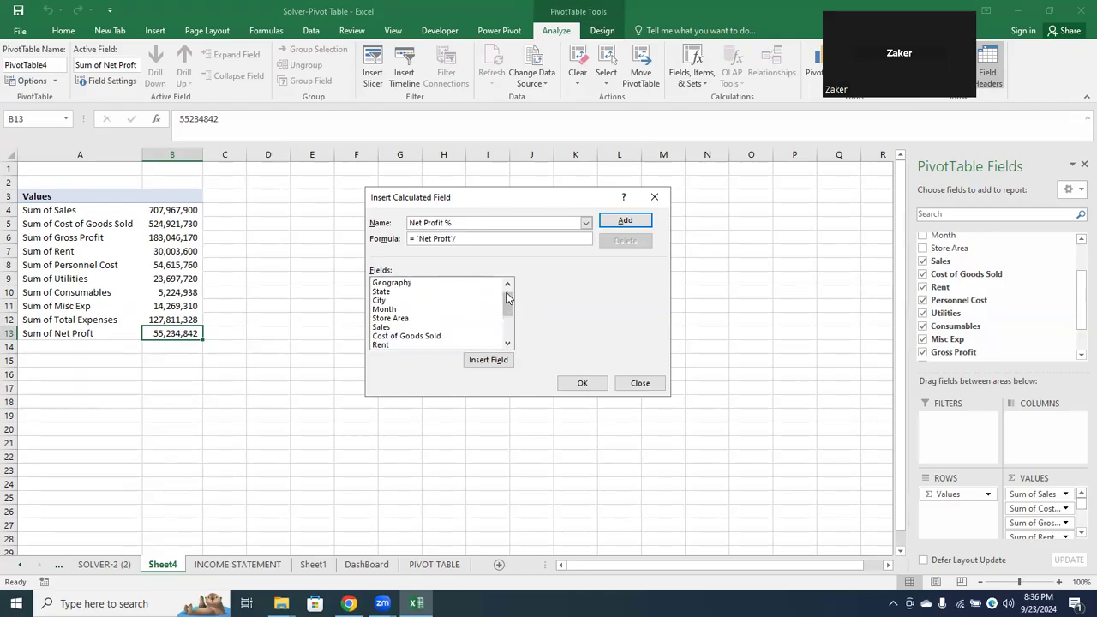
left_click(382, 327)
left_click(487, 360)
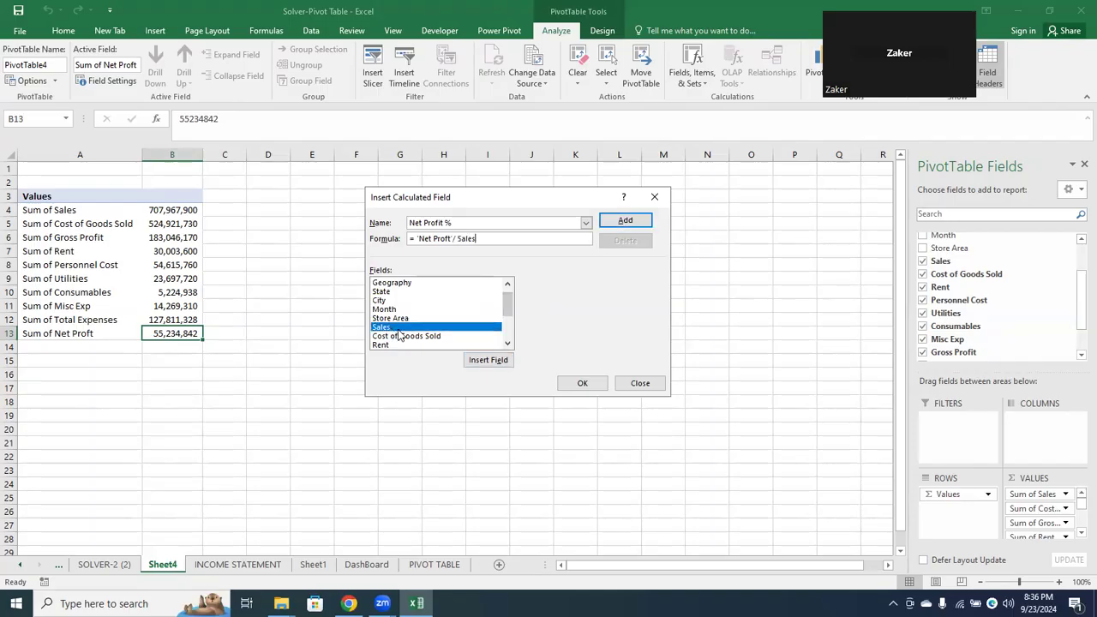
left_click(582, 383)
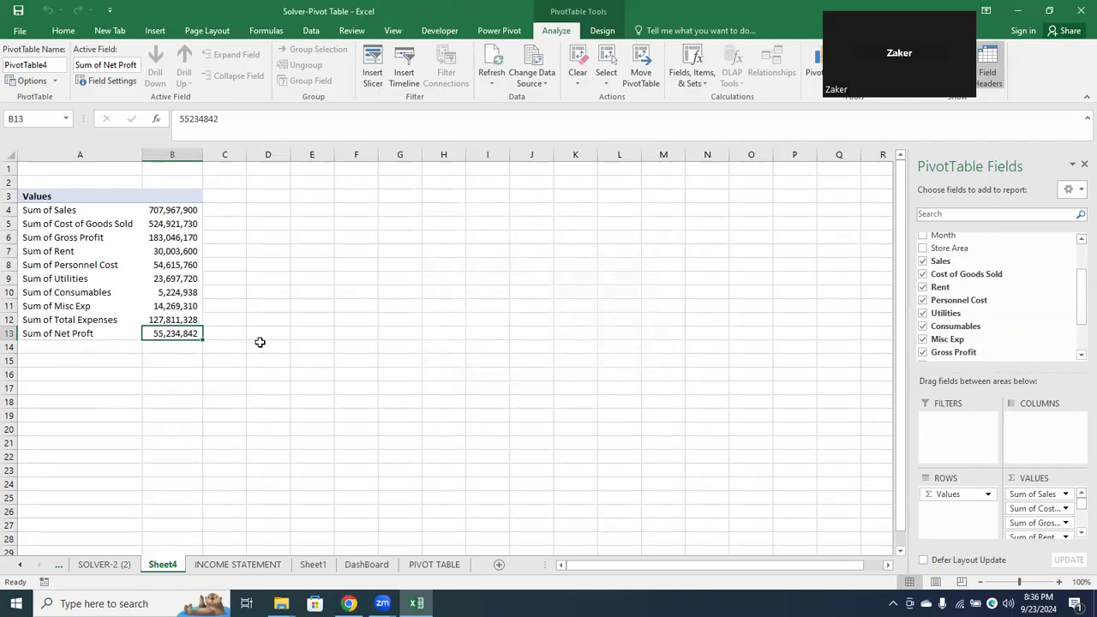
Add Net Profit % to the PivotTable's values and format its value in B14 as a percentage
scroll(1077, 347, "down", 2)
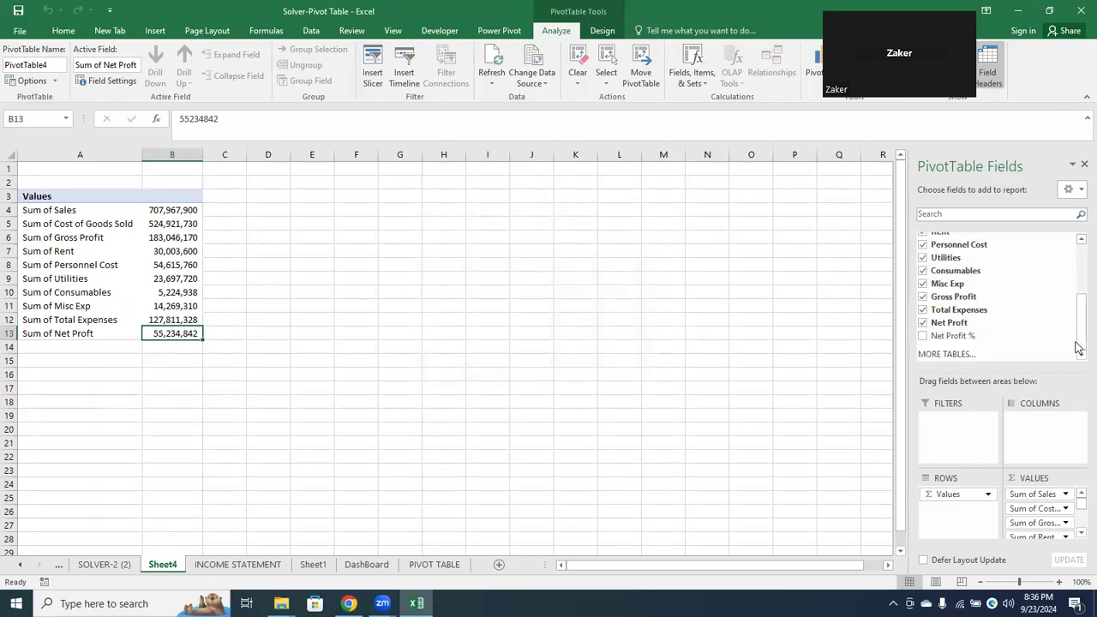
left_click(923, 337)
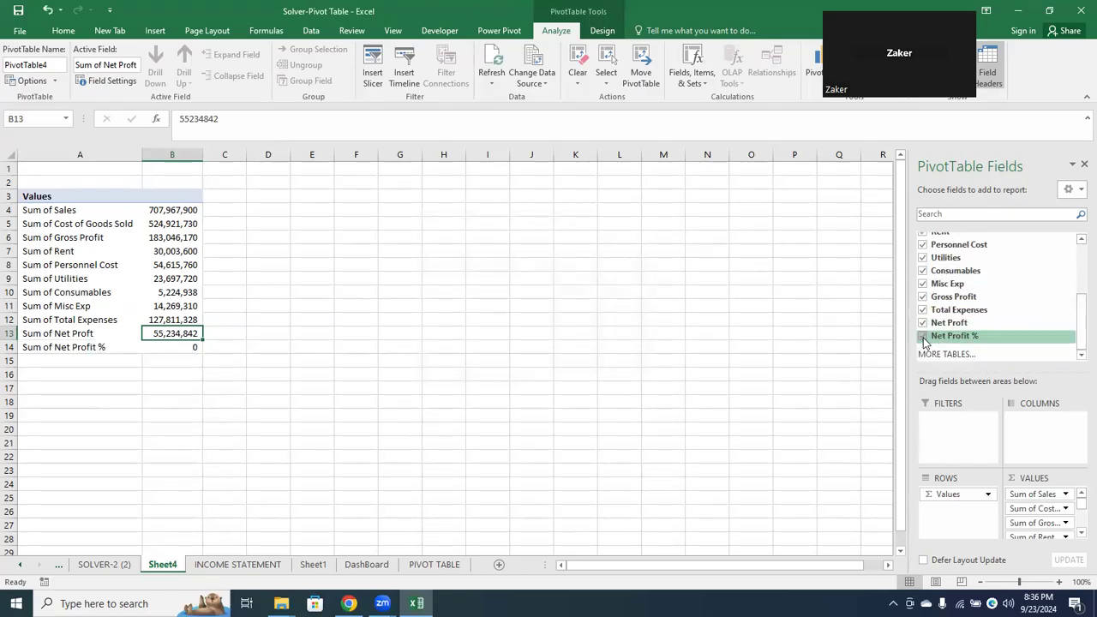
left_click(162, 346)
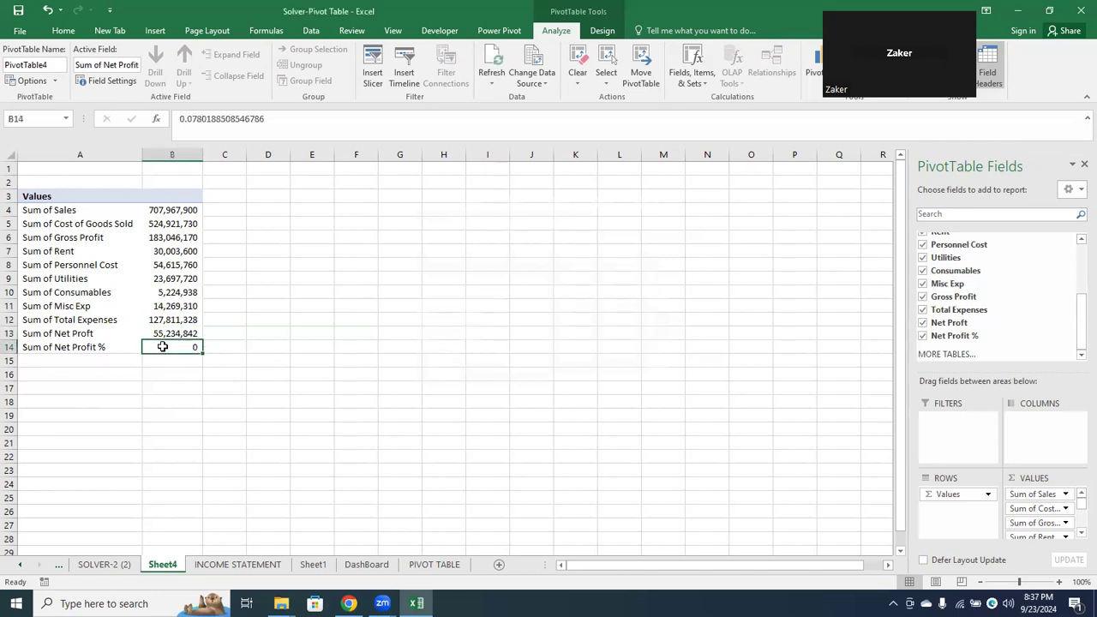
left_click(64, 30)
left_click(465, 75)
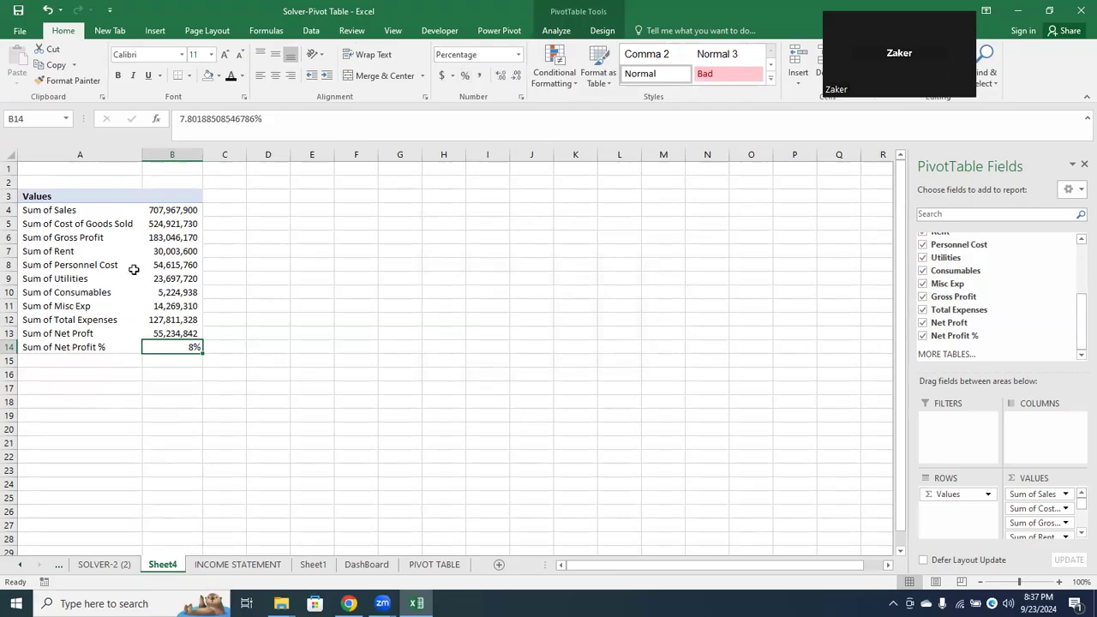
Outline the Sales and Cost of Goods Sold values with a thick outside border and make the Gross Profit value bold
left_click_drag(170, 212, 170, 224)
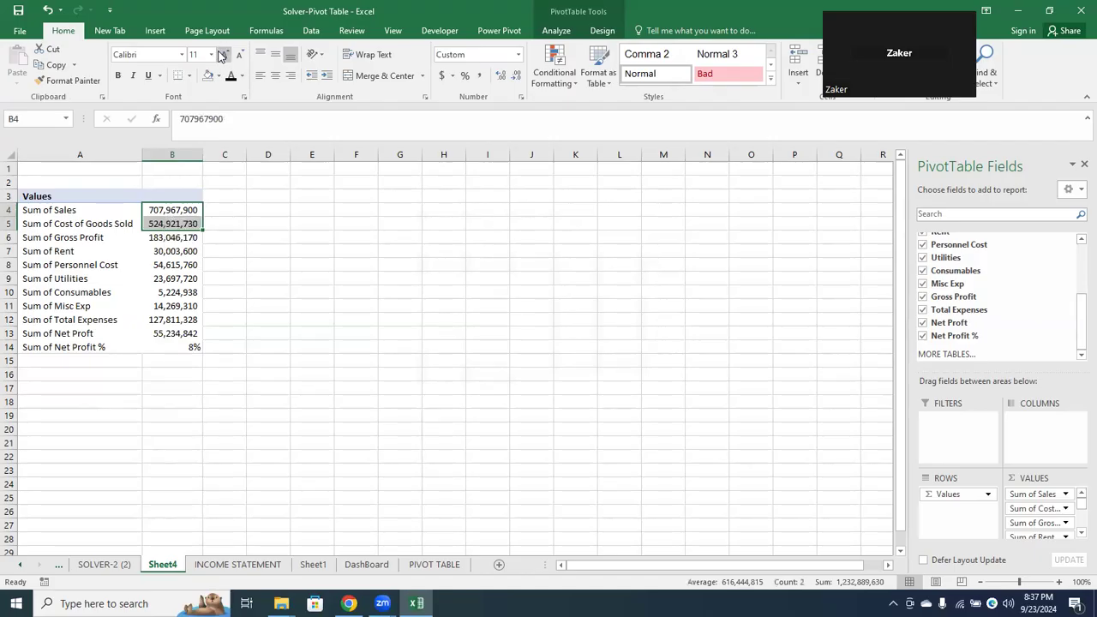
left_click(190, 75)
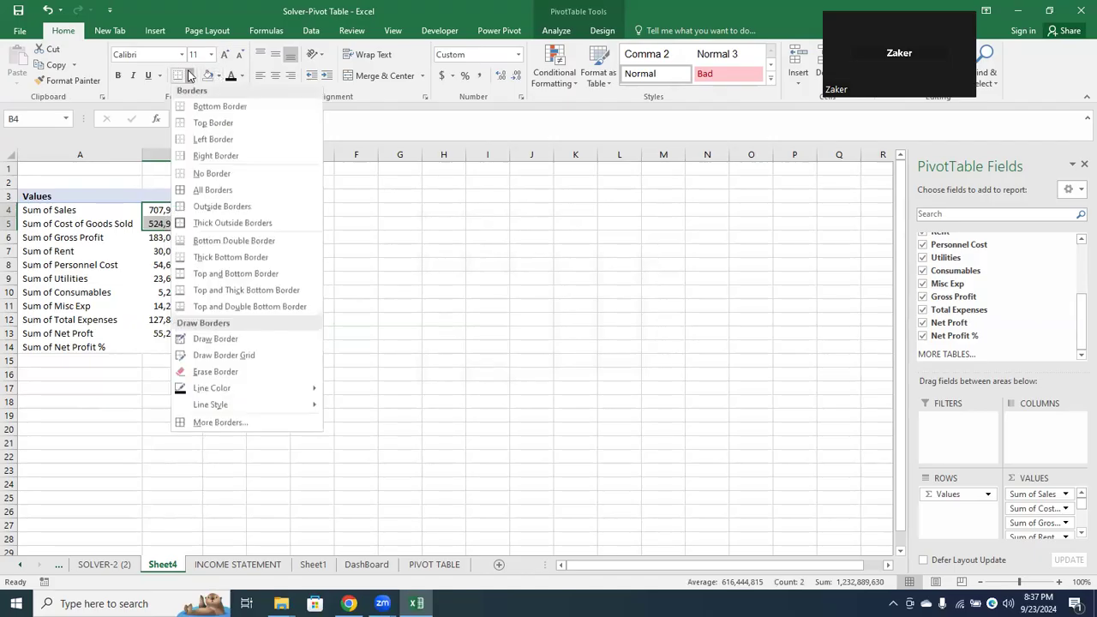
left_click(214, 224)
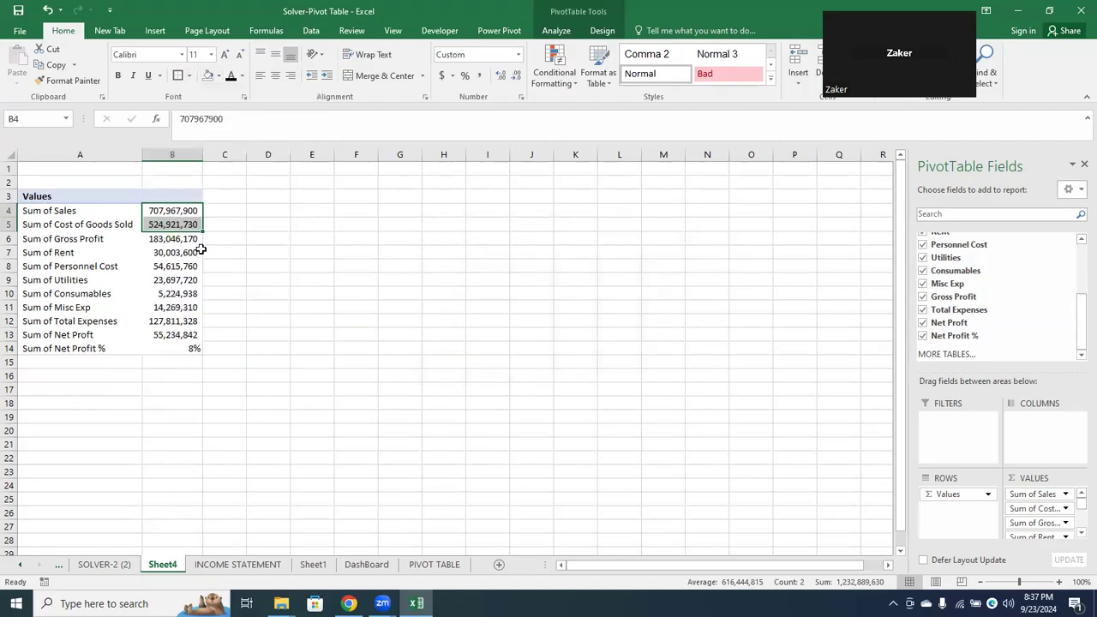
left_click(154, 291)
left_click(165, 235)
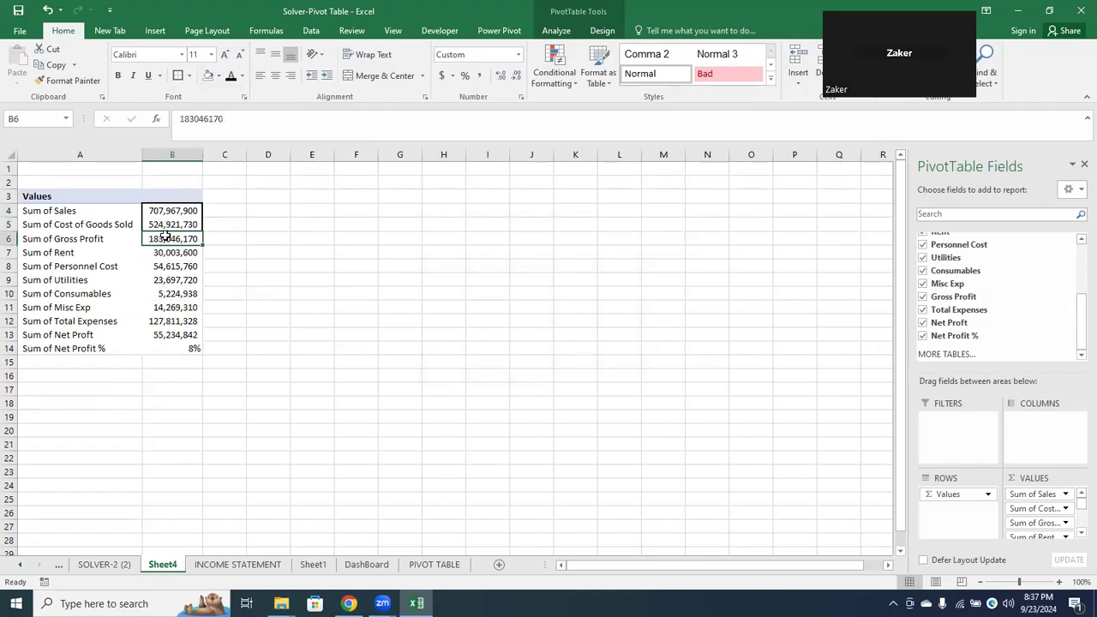
left_click(119, 76)
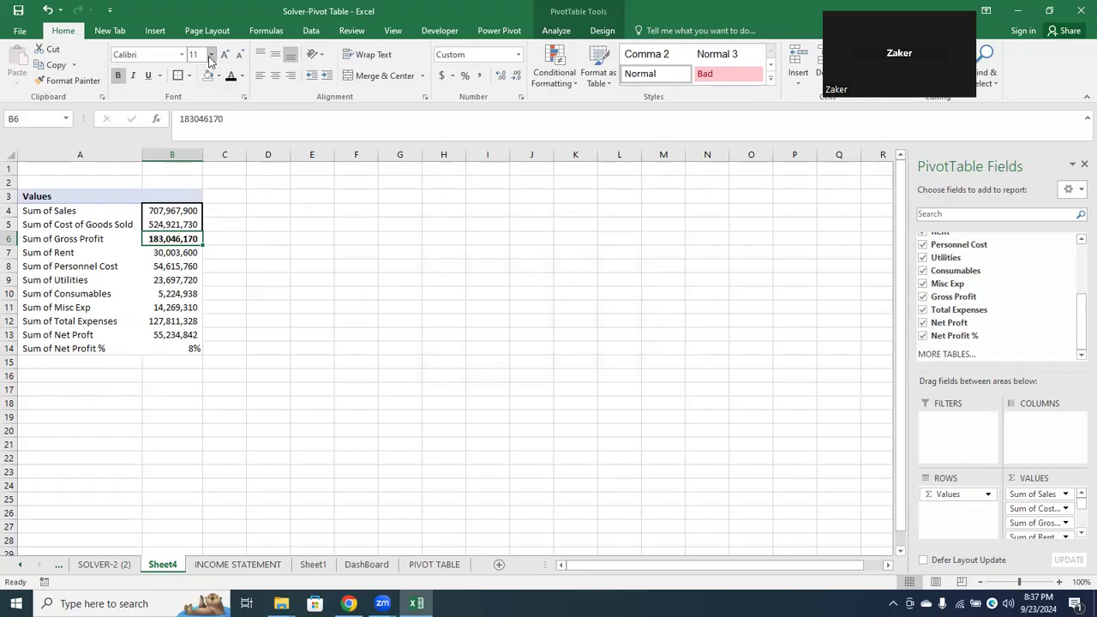
Outline the Rent to Misc Exp values with a thick outside border and make the Total Expenses value bold
left_click_drag(158, 254, 155, 300)
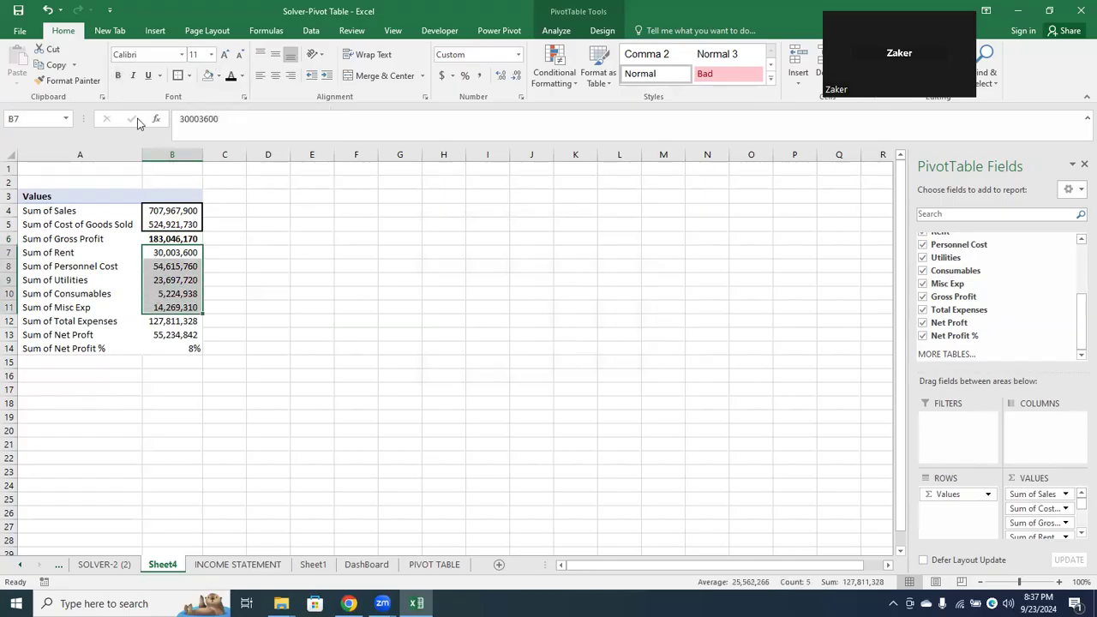
left_click(178, 76)
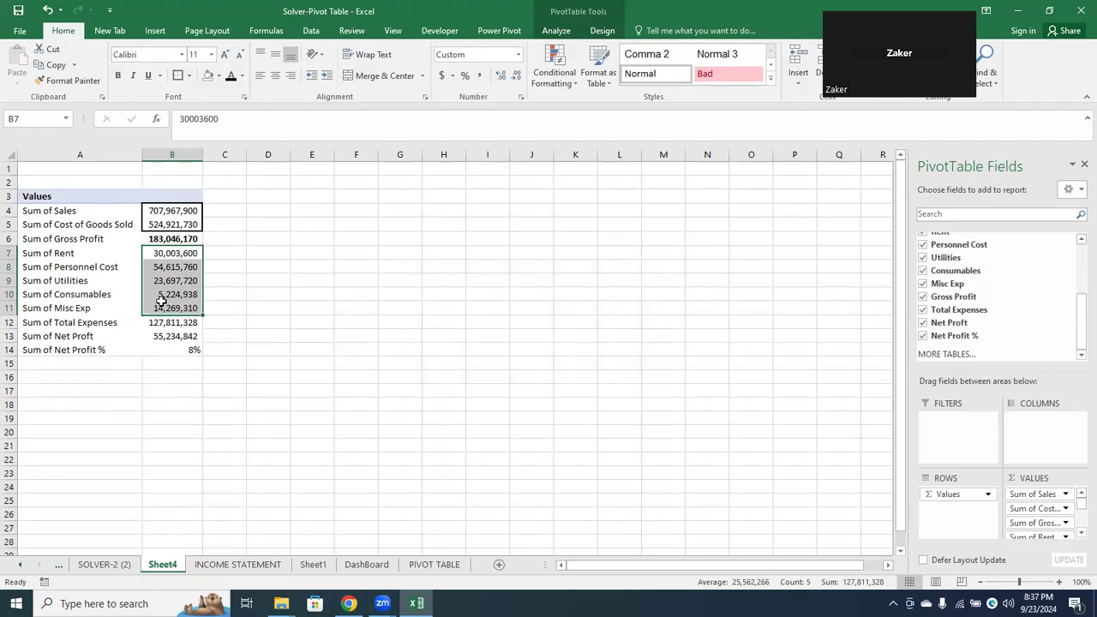
left_click(165, 326)
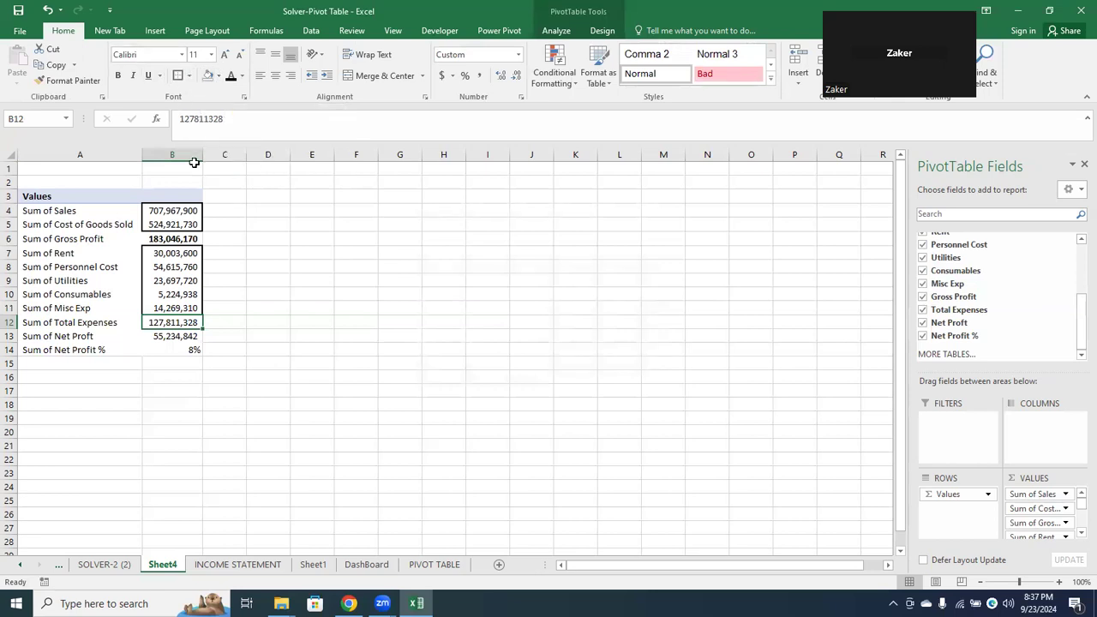
left_click(113, 76)
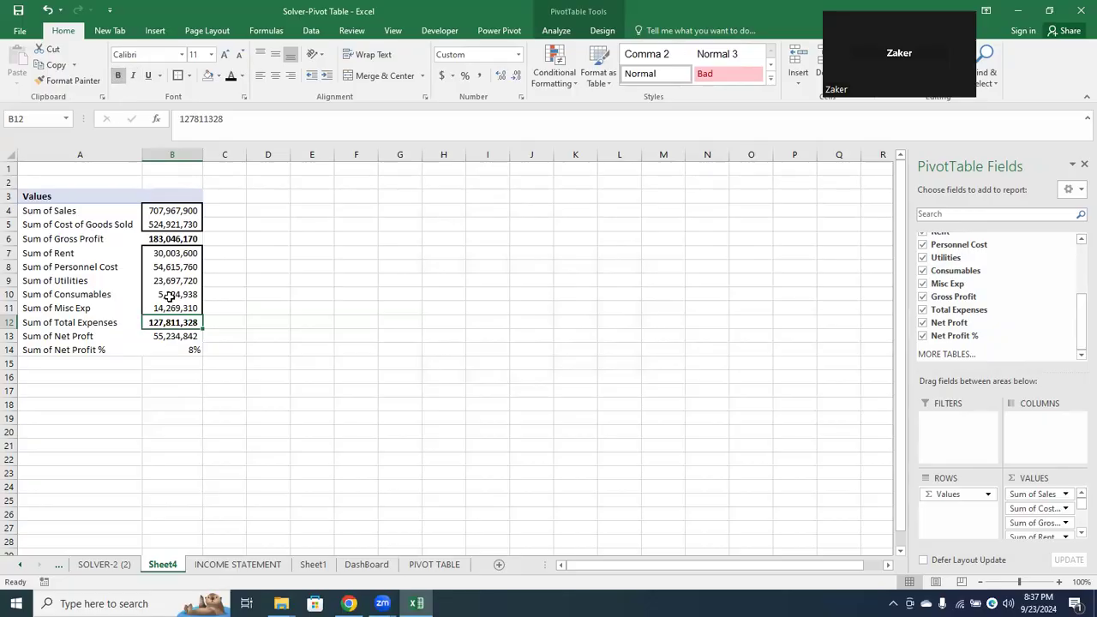
Give the Net Proft value in B13 a top and double bottom border and make it bold
left_click(172, 338)
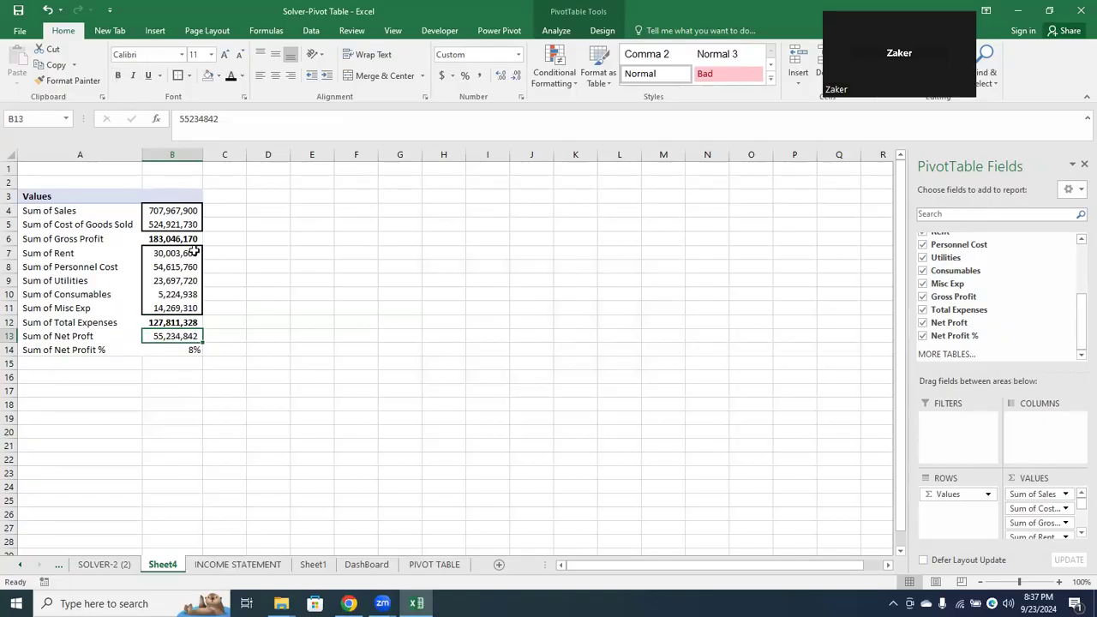
left_click(190, 77)
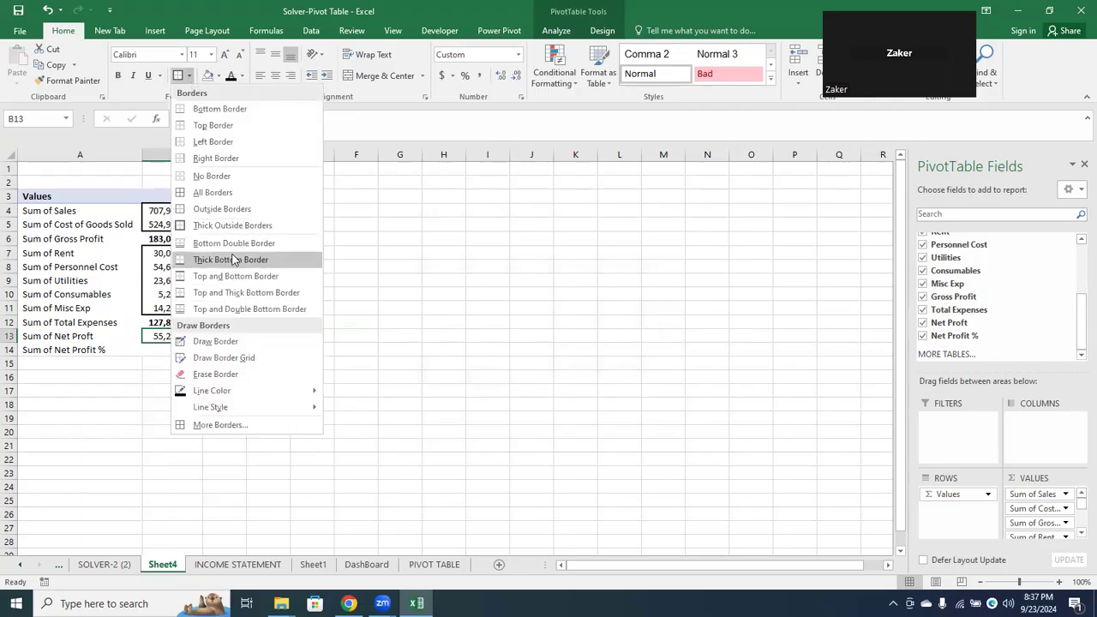
left_click(230, 309)
left_click(226, 430)
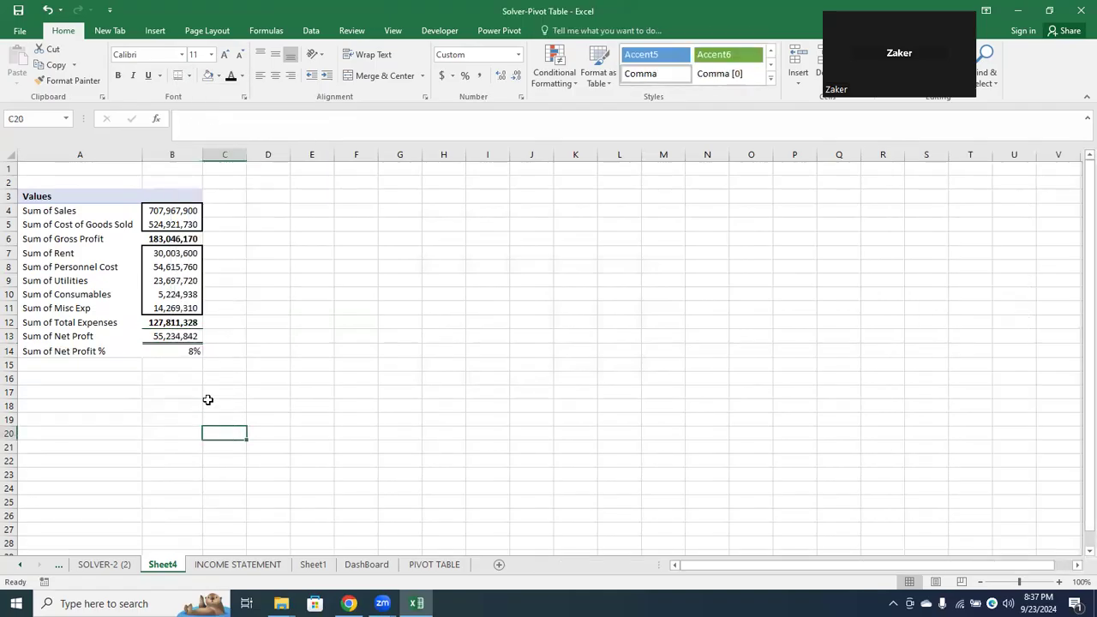
left_click(184, 336)
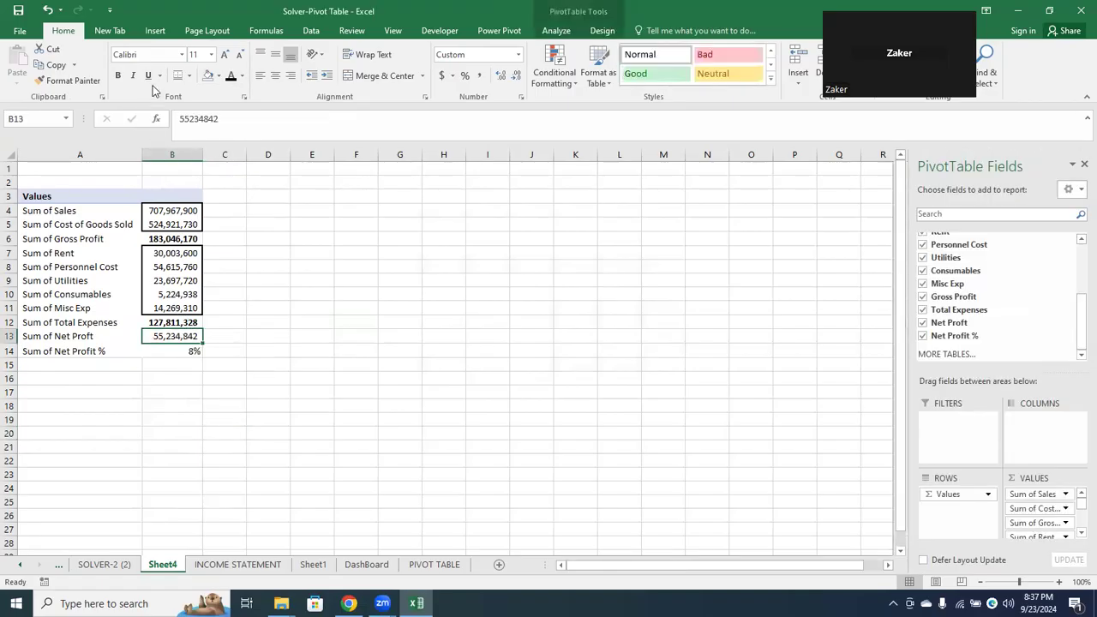
left_click(118, 75)
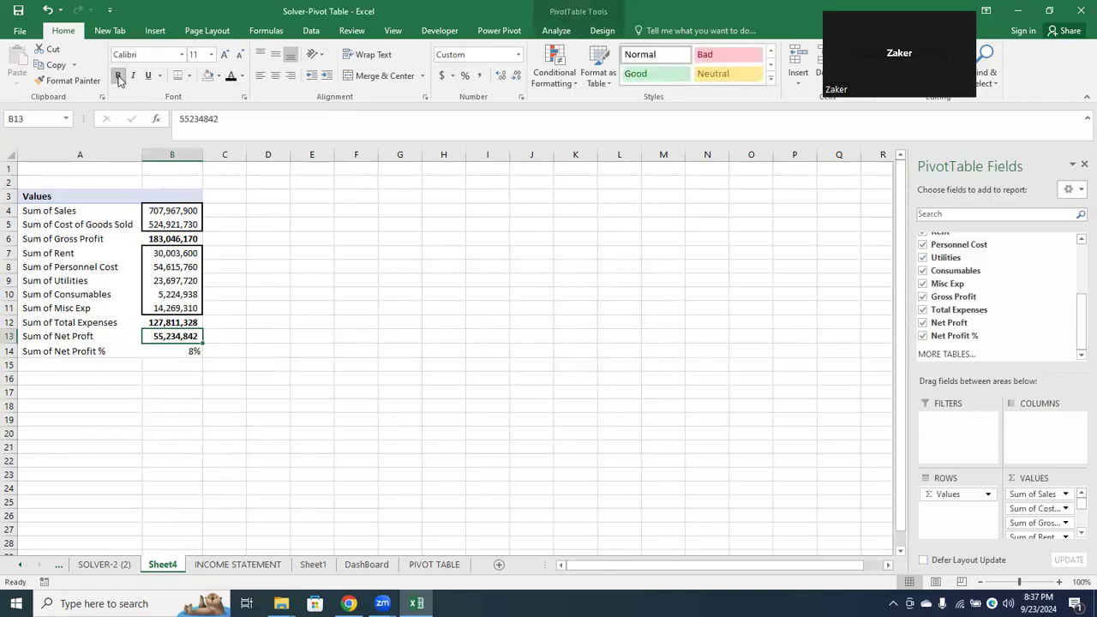
Set the Net Proft value in B13 to font size 12 and make the Net Profit % value bold
left_click(211, 54)
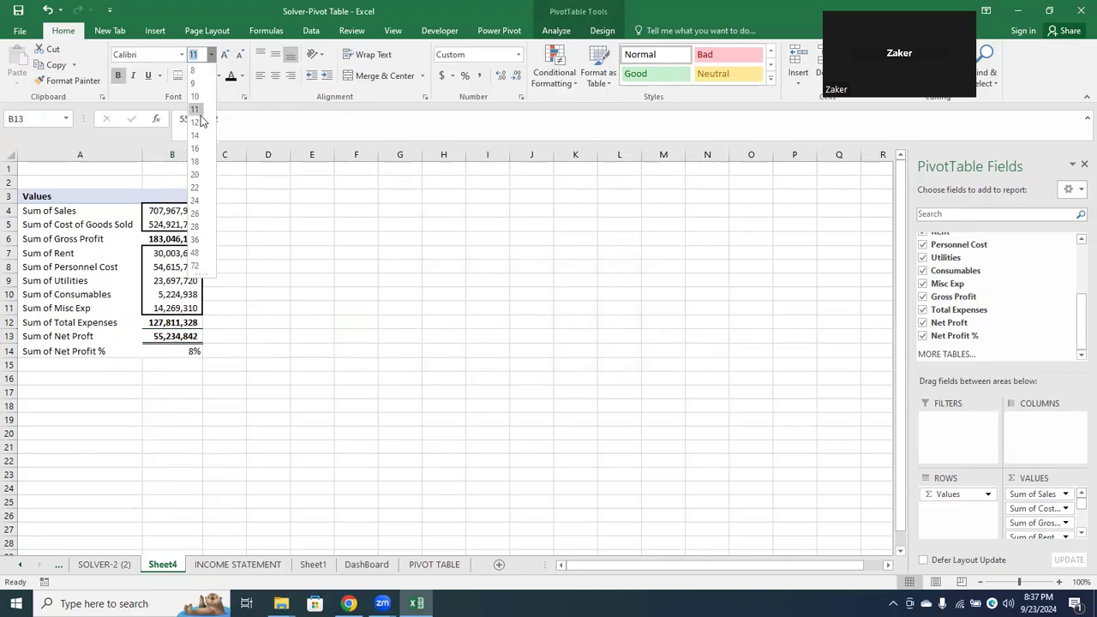
key("Escape")
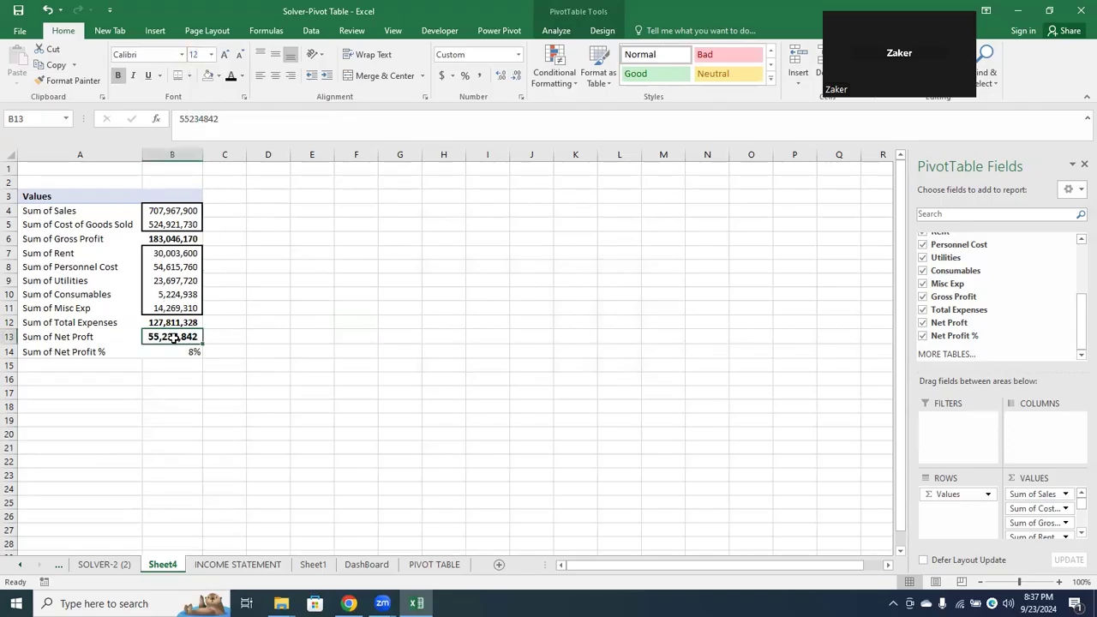
left_click(173, 352)
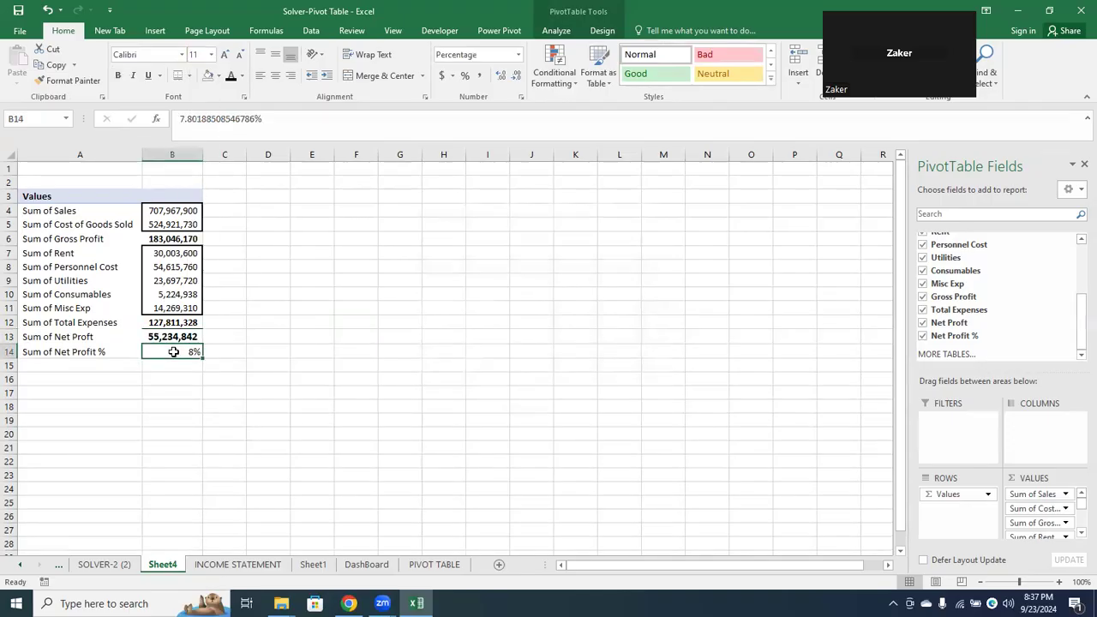
left_click(119, 75)
left_click(243, 353)
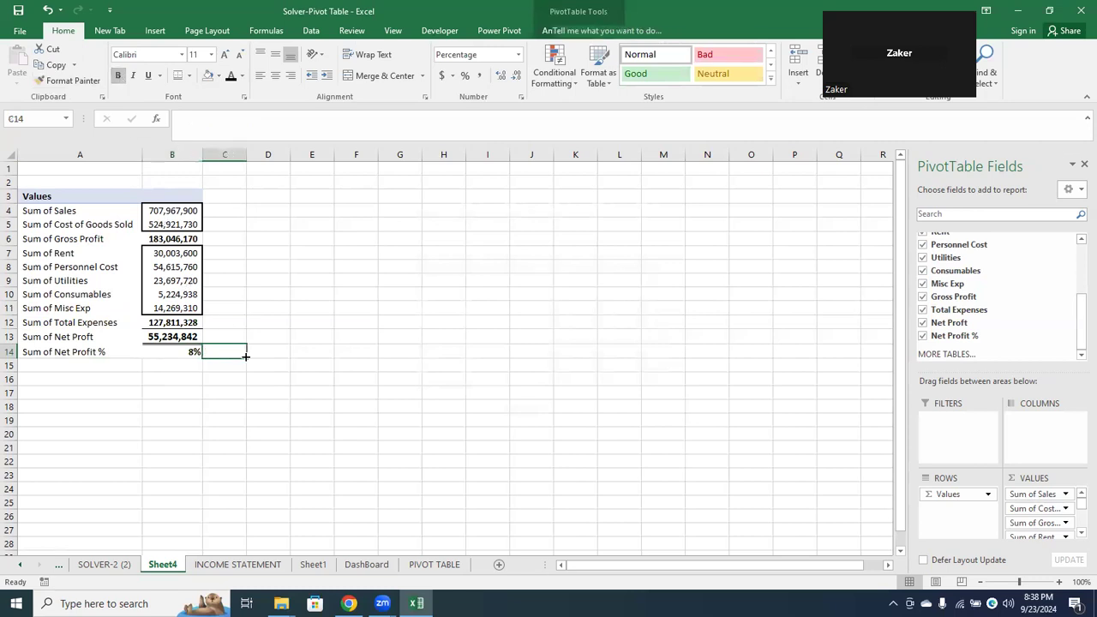
Rename the PivotTable's Values heading in A3 as Income Statement
left_click(52, 200)
left_click_drag(215, 118, 146, 127)
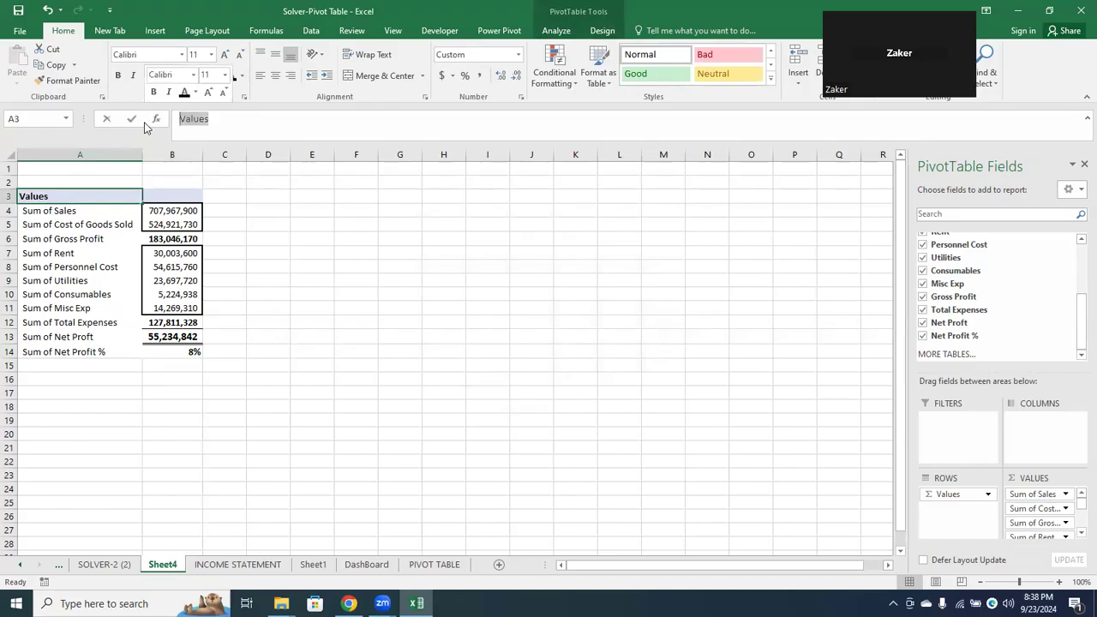
type("Income")
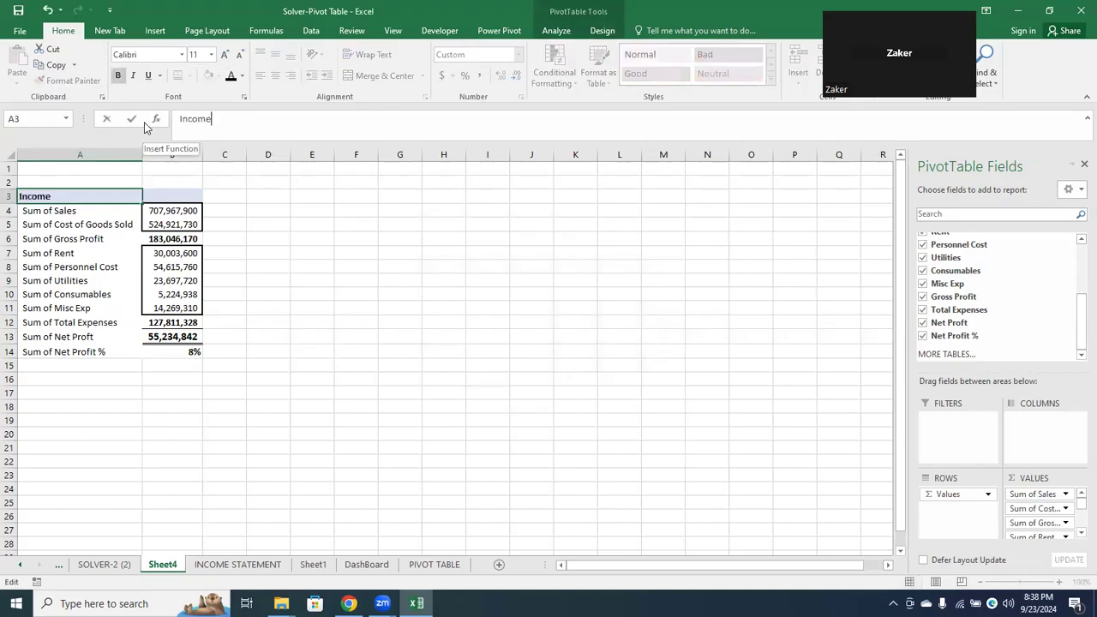
type(" Statement")
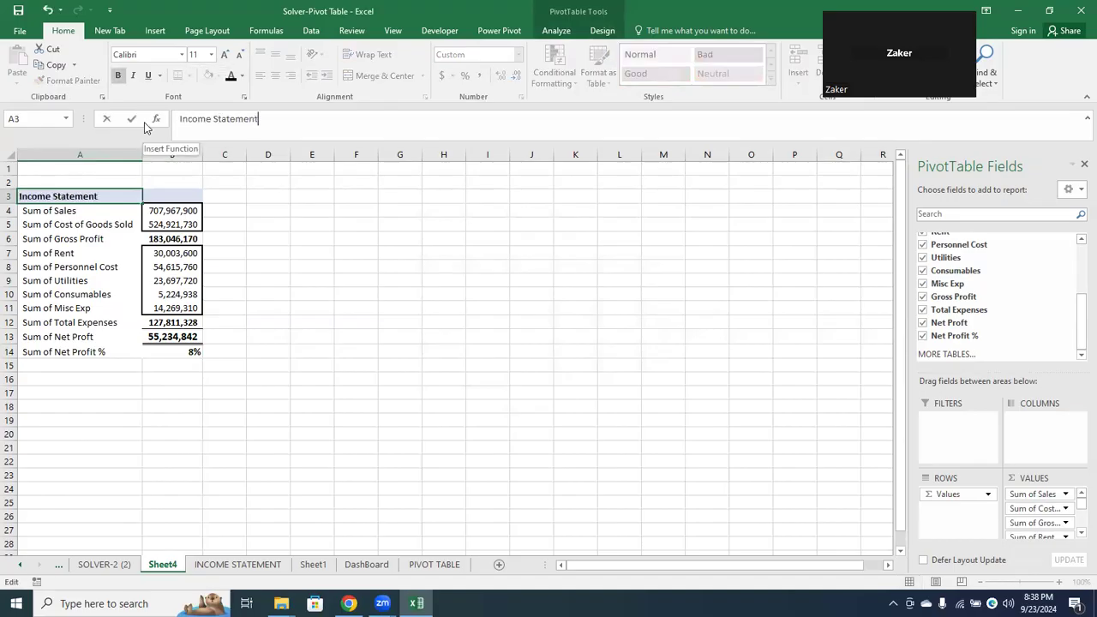
key("Return")
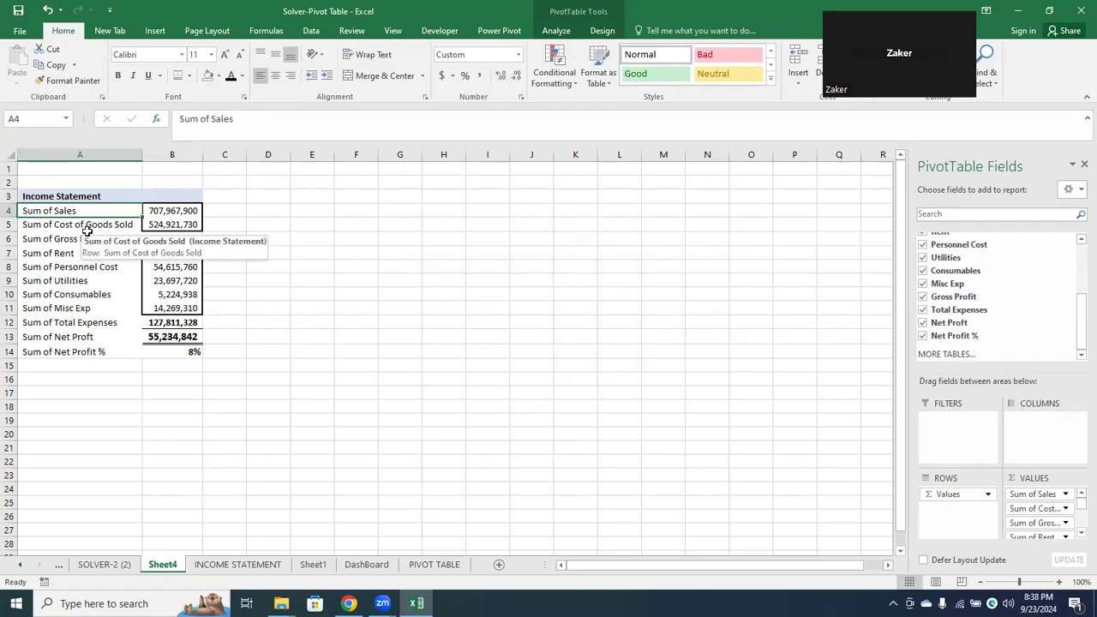
Strip the text "Sum of" from all row labels in A4:A14 by replacing it with nothing
key("shift+Down")
key("shift+Down")
key("shift+Down")
key("shift+Down")
key("shift+Down")
key("shift+Down")
key("shift+Down")
key("shift+Down")
key("shift+Down")
key("shift+Down")
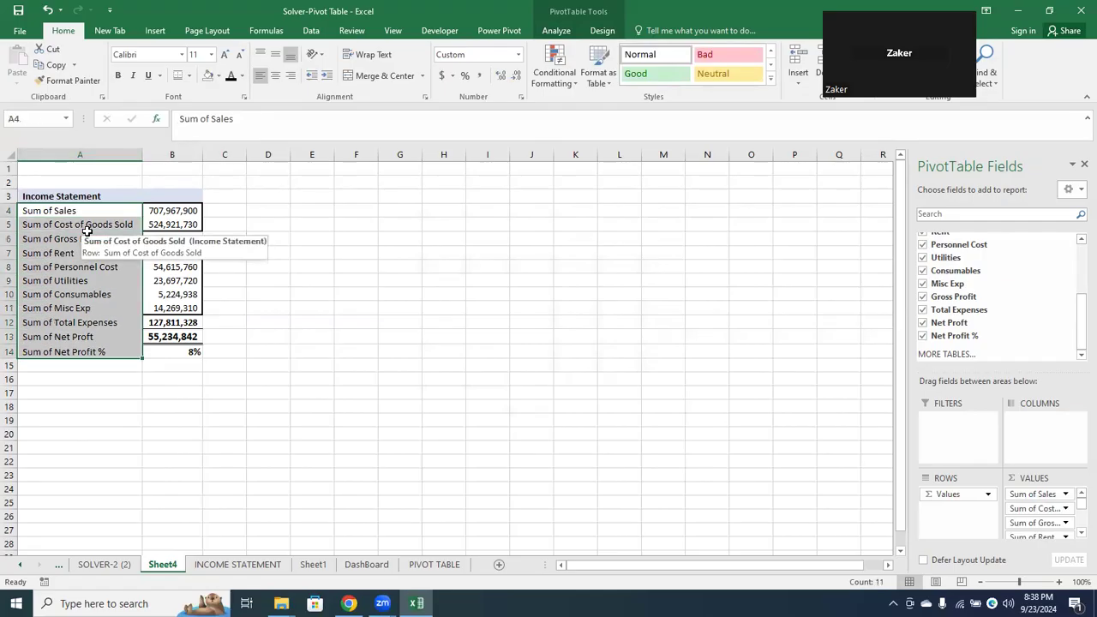
key("ctrl+h")
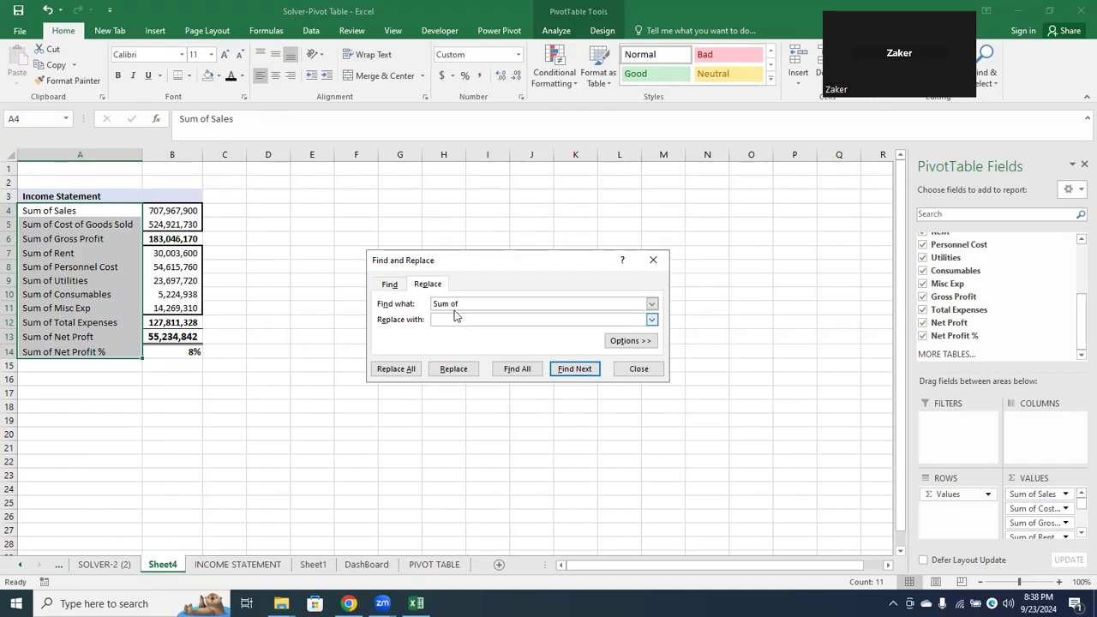
left_click(397, 375)
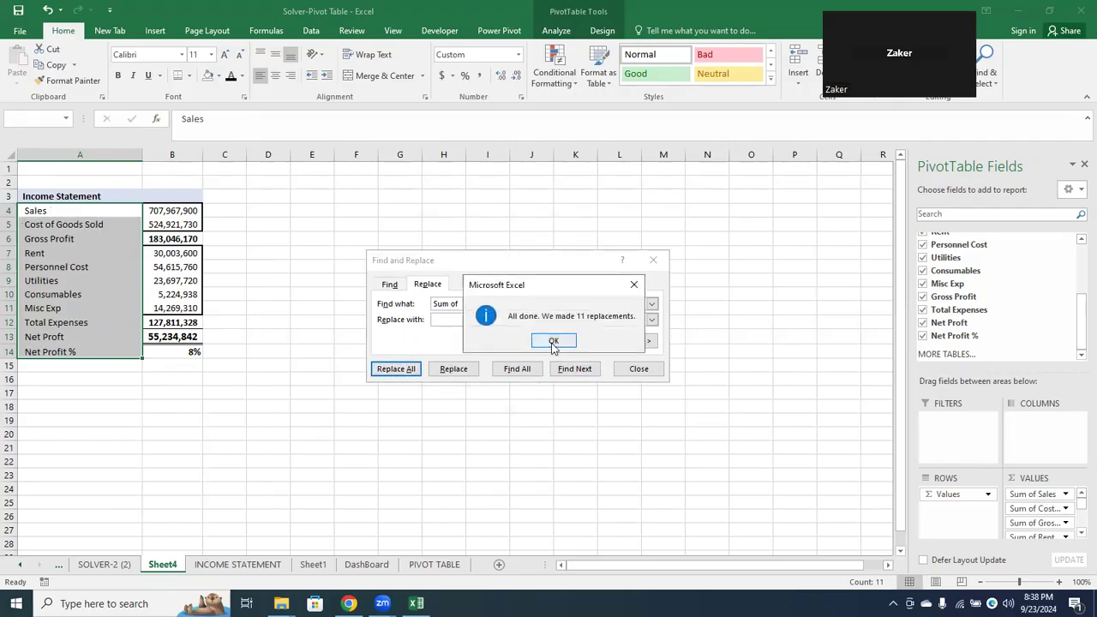
left_click(553, 340)
left_click(638, 371)
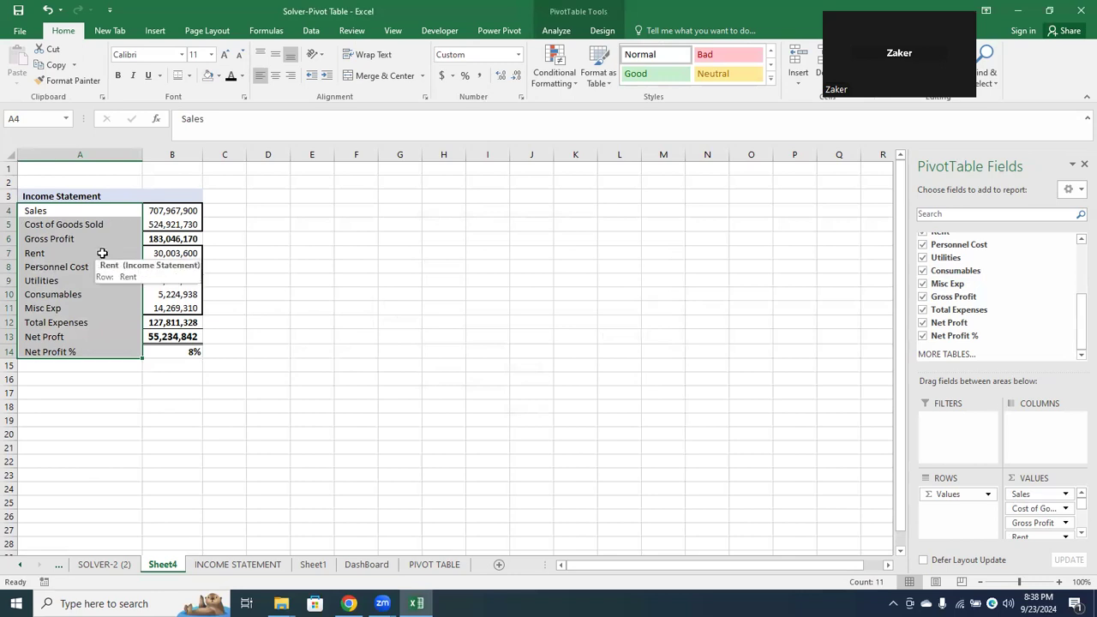
Apply the first grey style of the Dark group to the Income Statement PivotTable
left_click(103, 196)
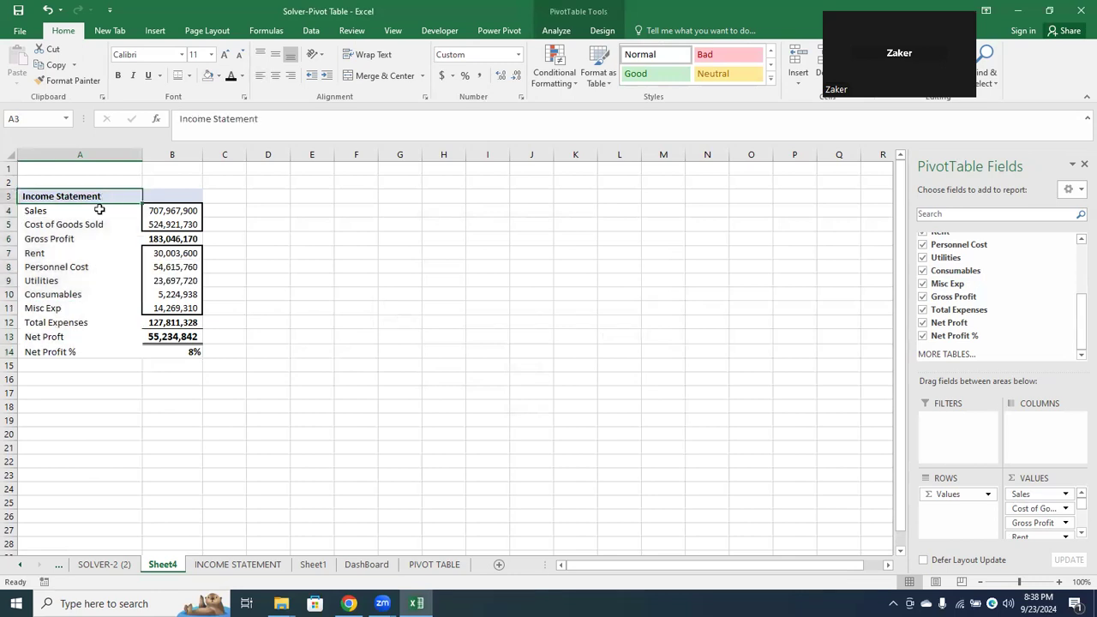
left_click(598, 34)
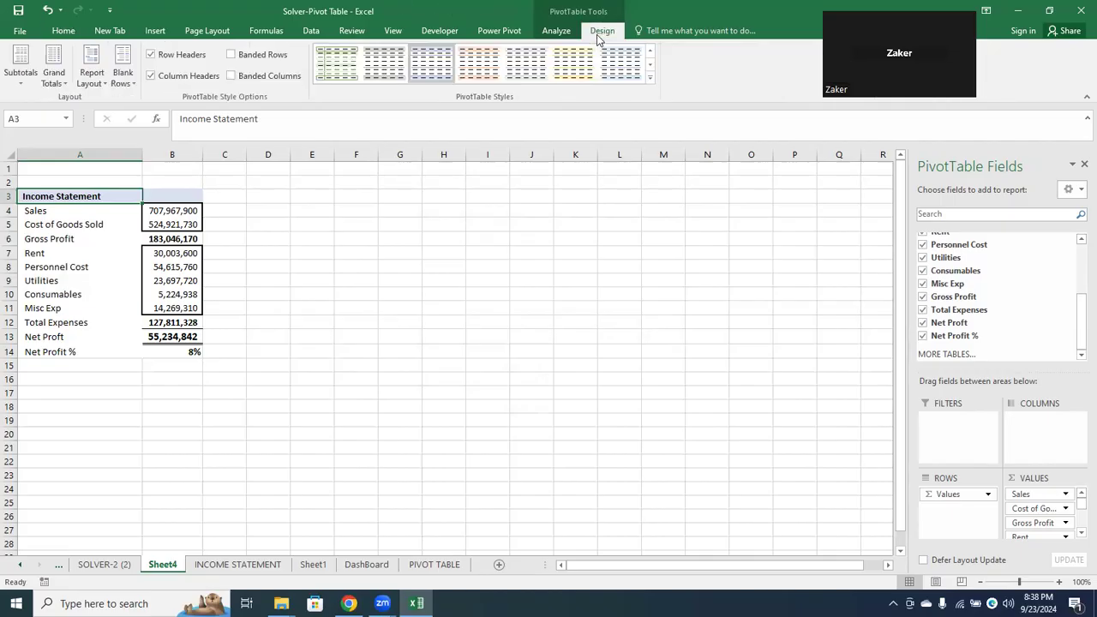
left_click(649, 80)
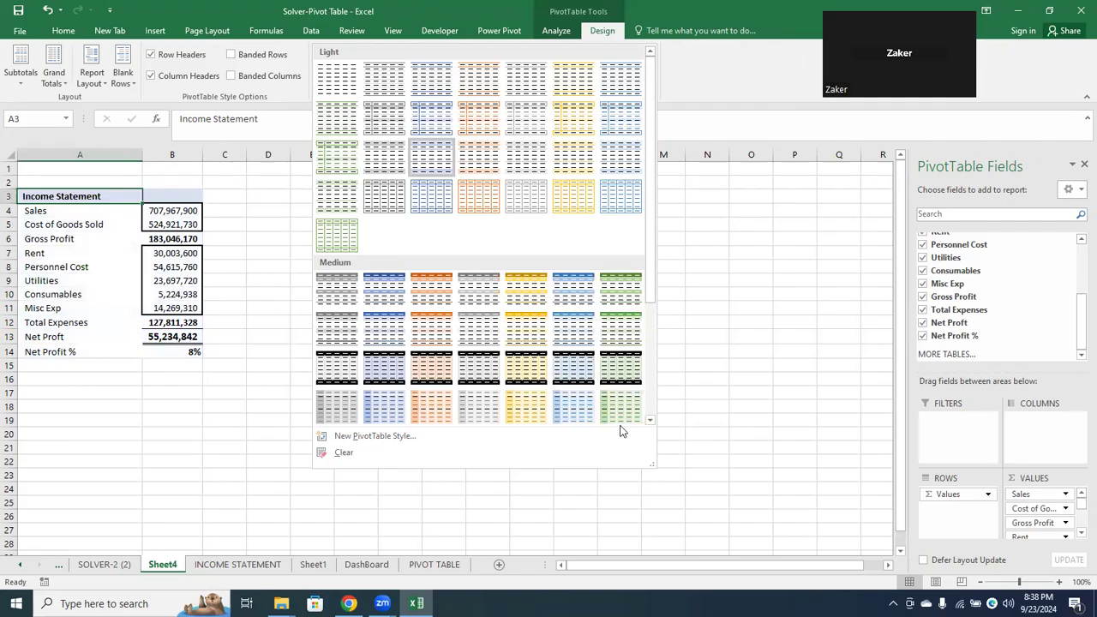
left_click(649, 420)
left_click(649, 421)
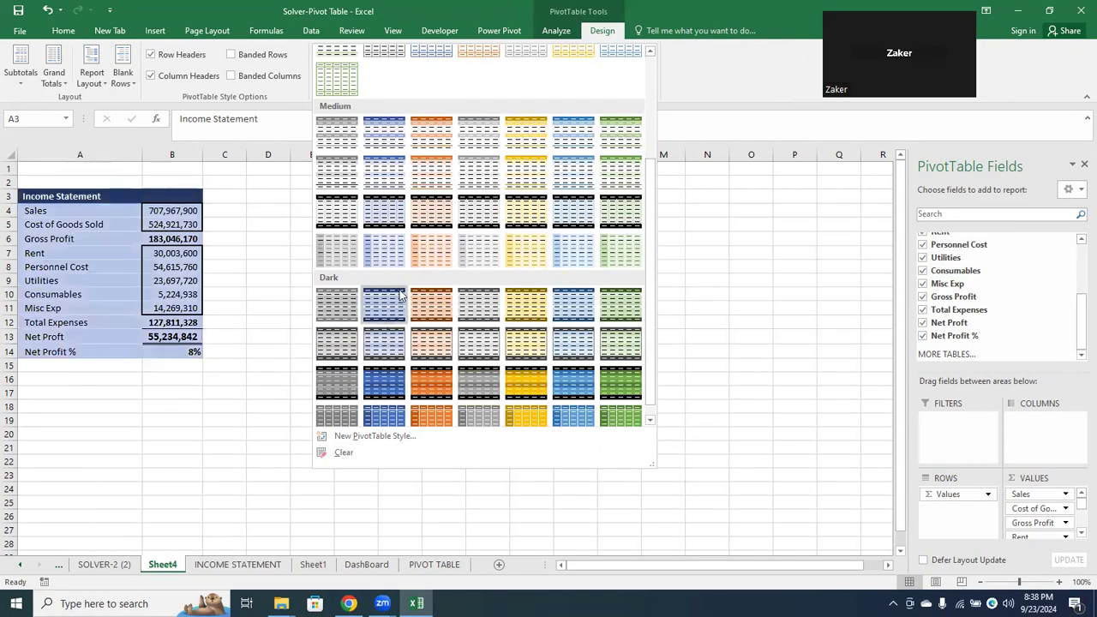
left_click(337, 300)
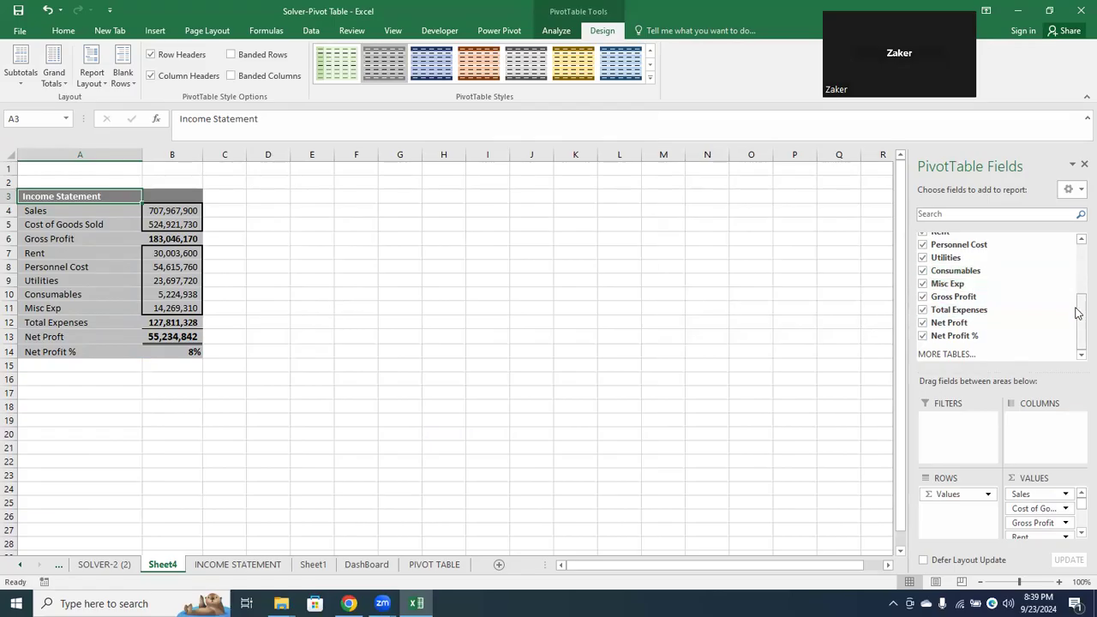
Check the source columns on the INCOME STATEMENT sheet, then split Sheet4's PivotTable by Geography across the columns and remove that field again
left_click_drag(1078, 313, 1076, 245)
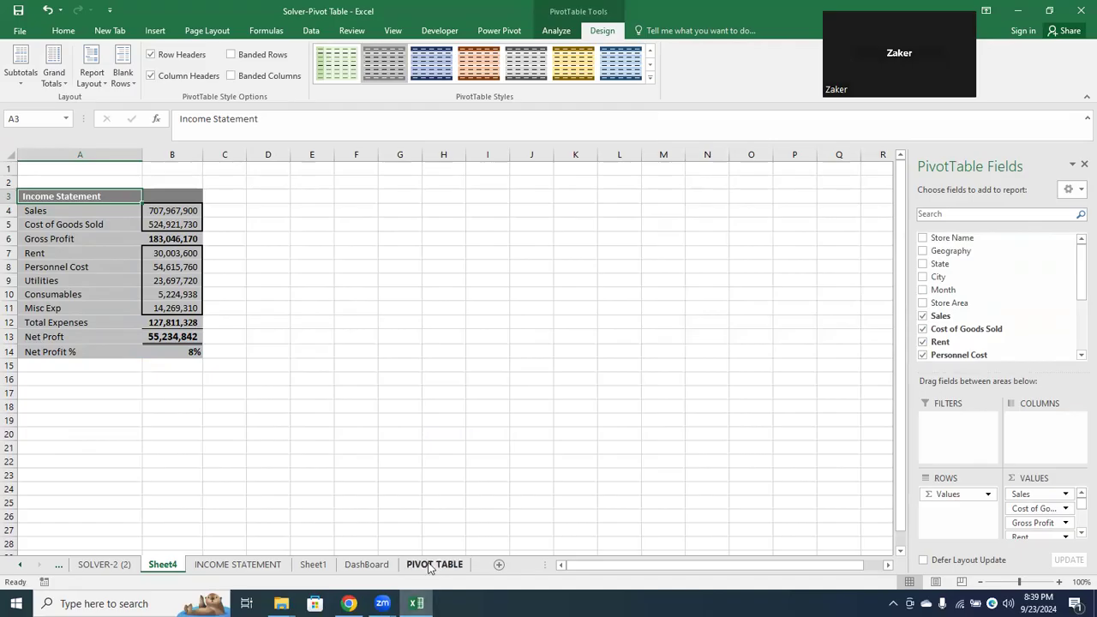
left_click(276, 567)
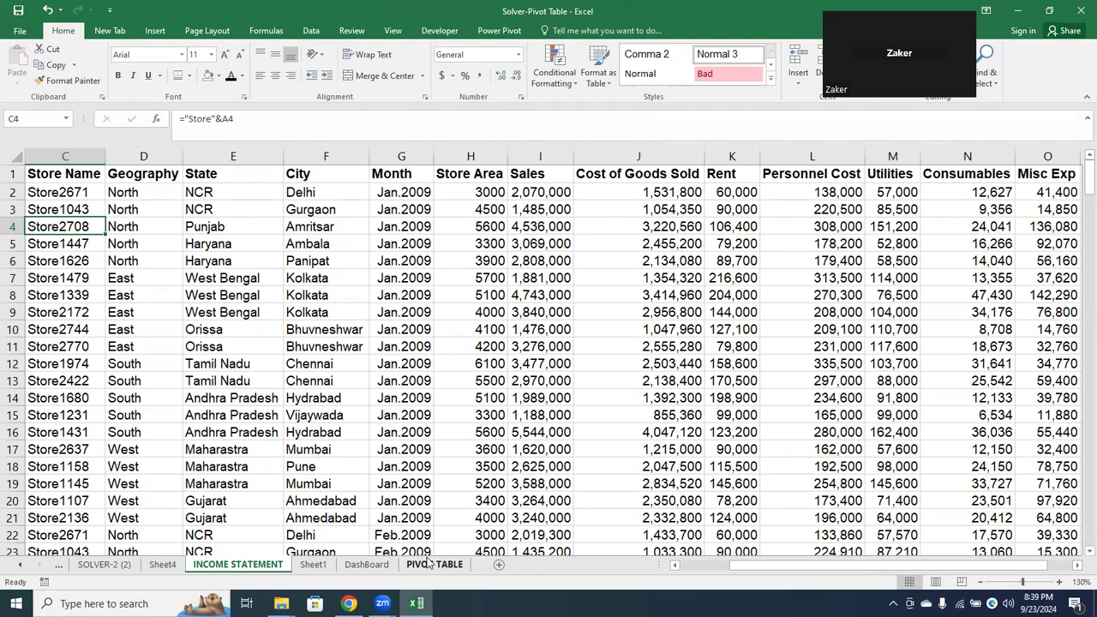
left_click(314, 565)
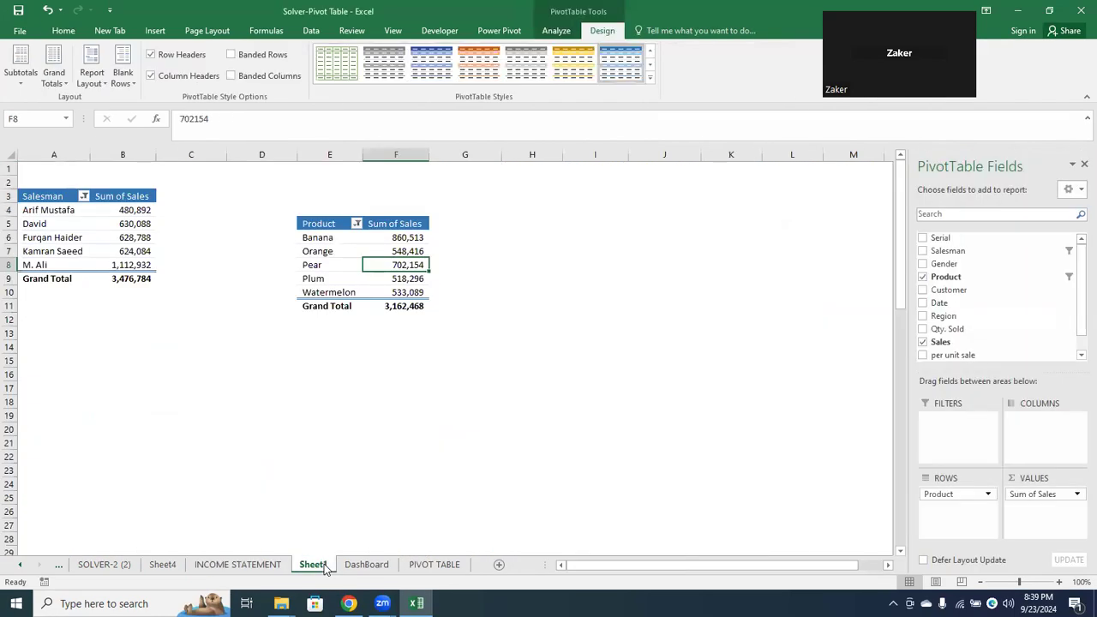
left_click(244, 565)
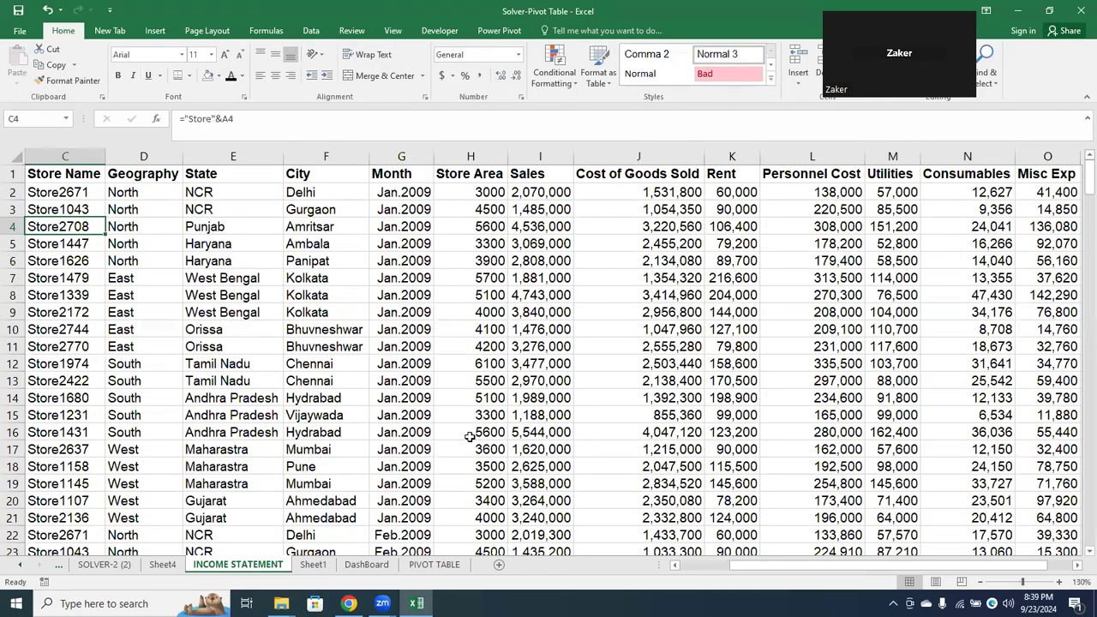
left_click(163, 564)
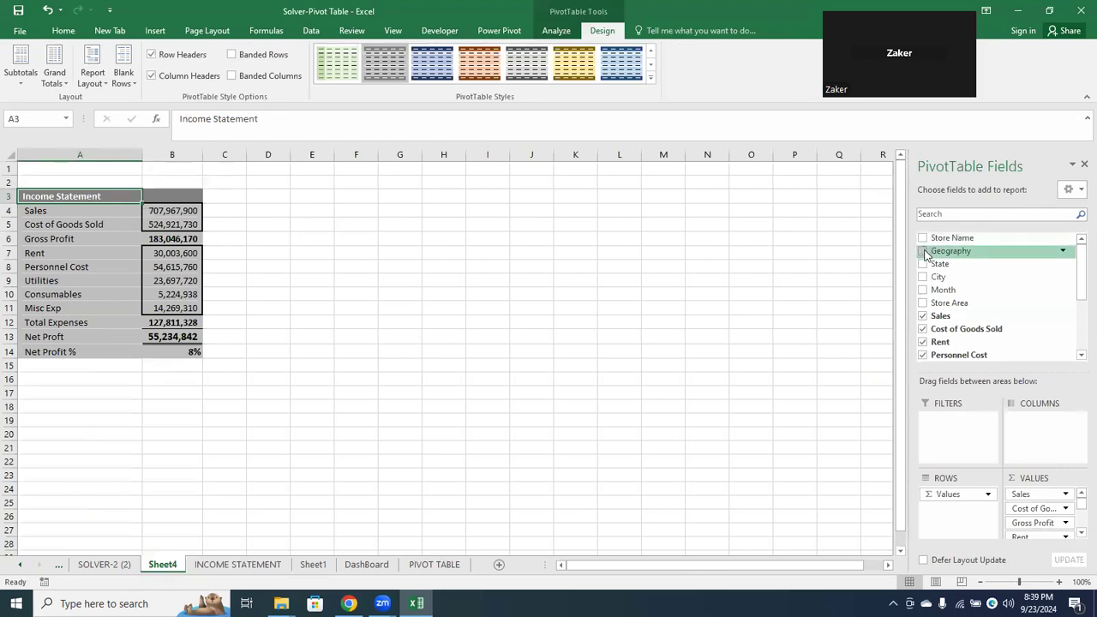
left_click_drag(925, 255, 1043, 428)
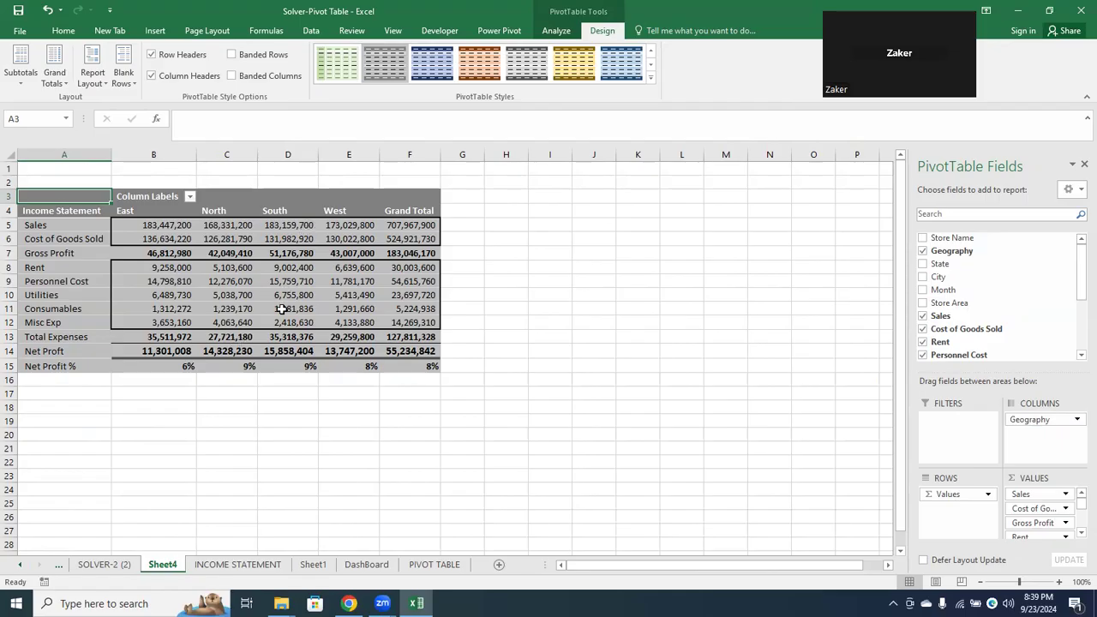
mouse_move(347, 221)
left_click_drag(1044, 422, 778, 309)
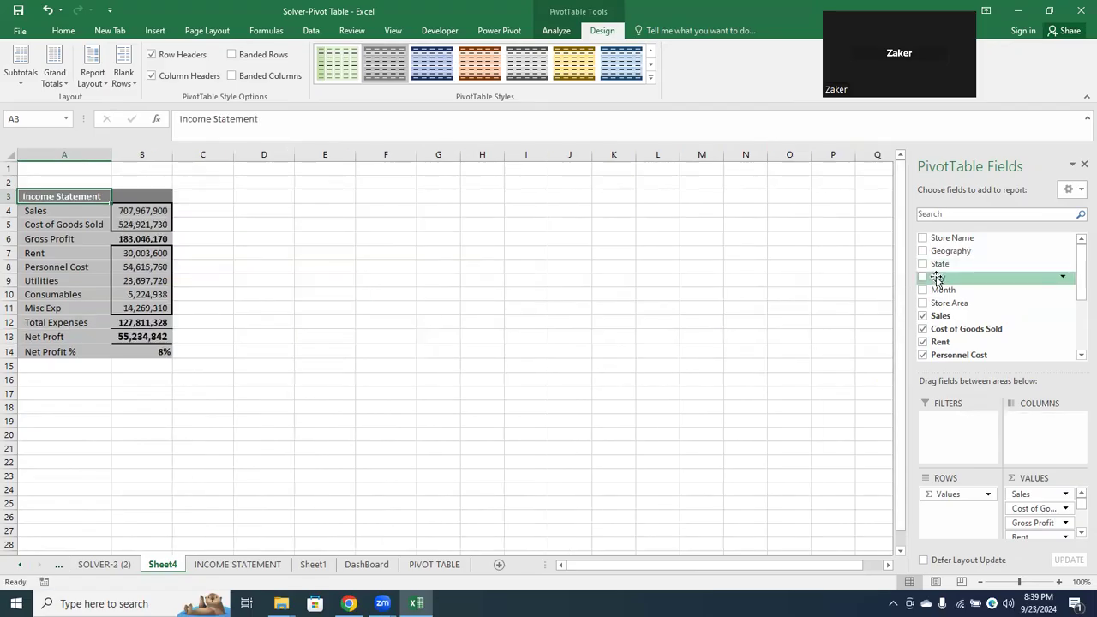
Split the income statement by City and then by Month across the columns, removing each field again
left_click_drag(938, 278, 1035, 431)
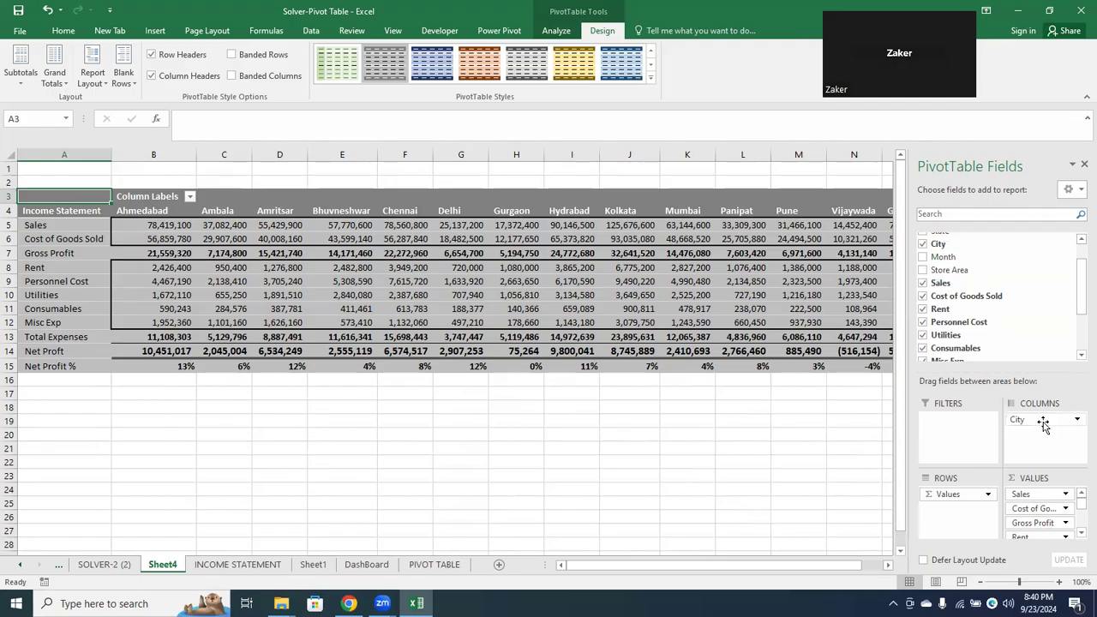
left_click_drag(1044, 424, 819, 385)
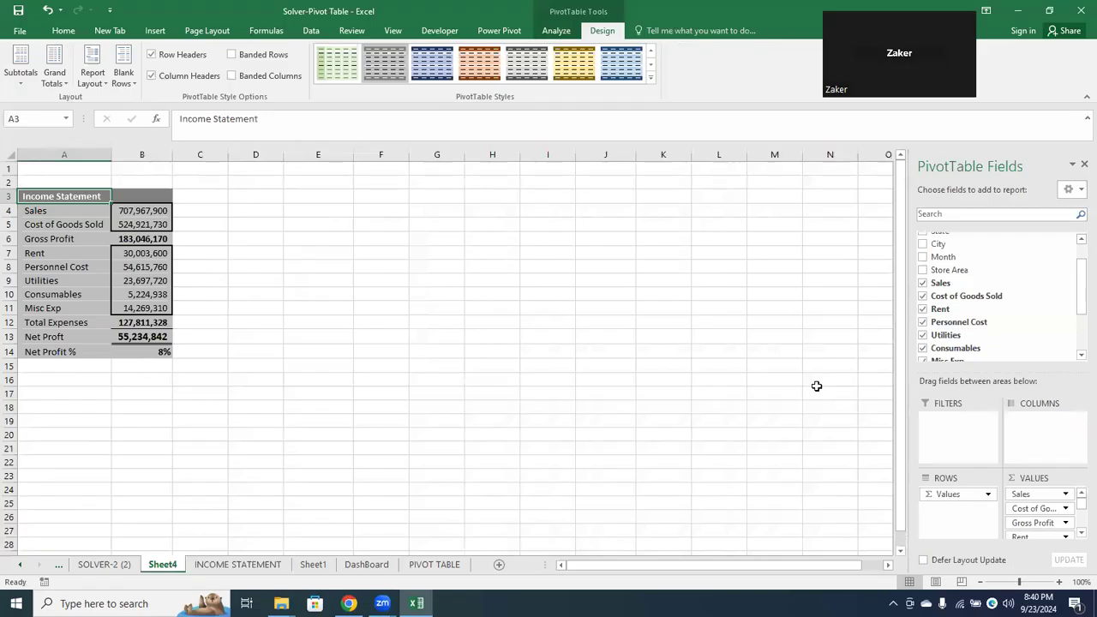
left_click_drag(940, 259, 1044, 429)
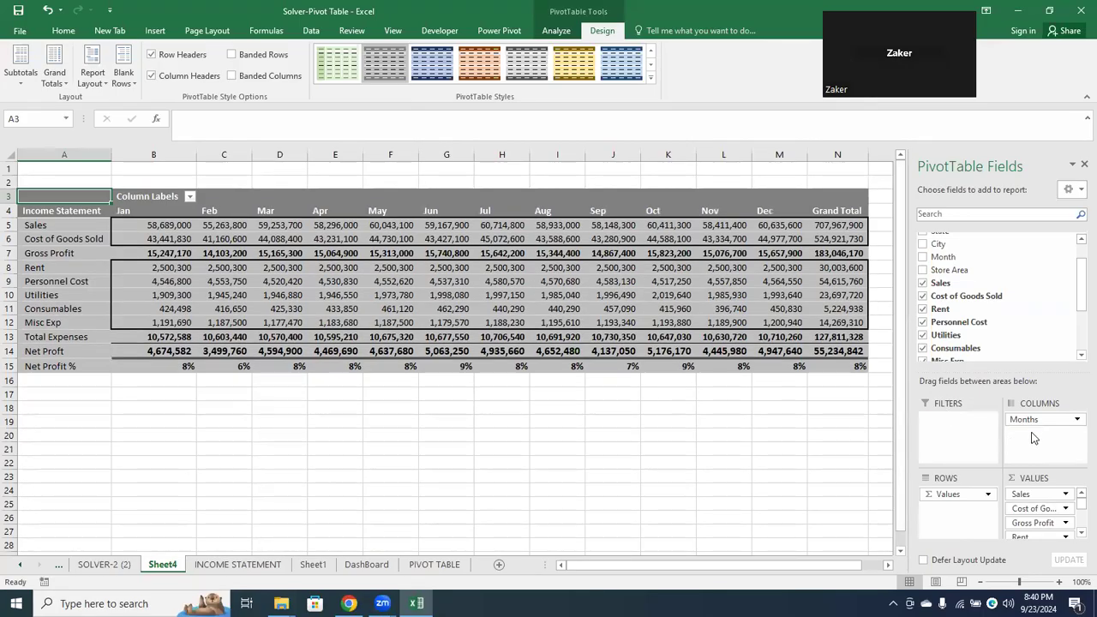
left_click_drag(1039, 419, 766, 433)
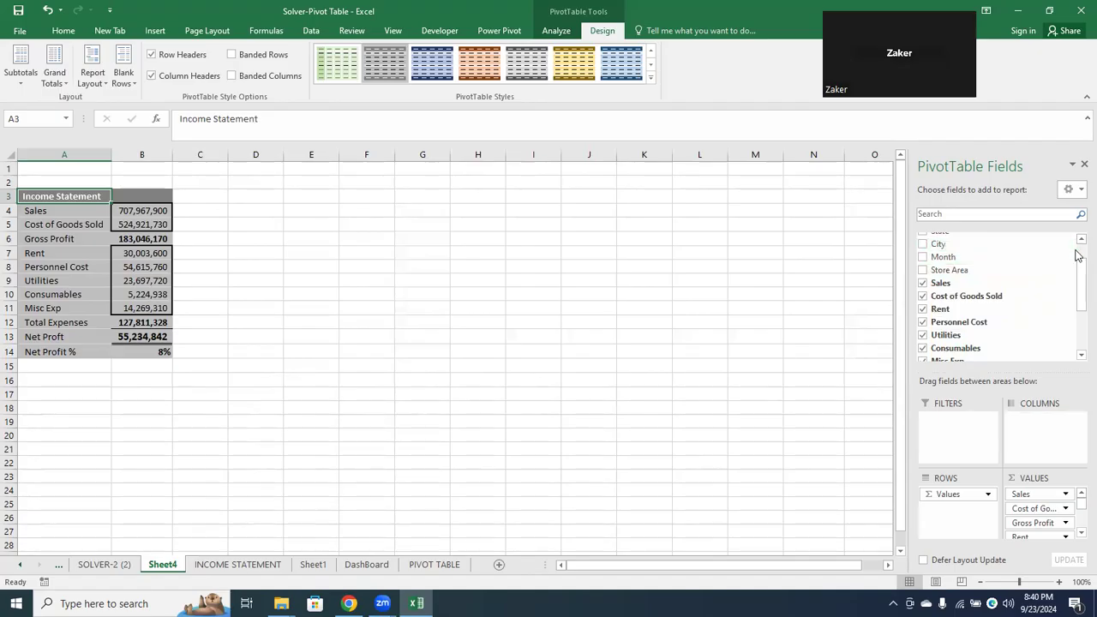
Add Store Name to the PivotTable, move it from the rows to the columns, and remove it again
scroll(1077, 255, "up", 1)
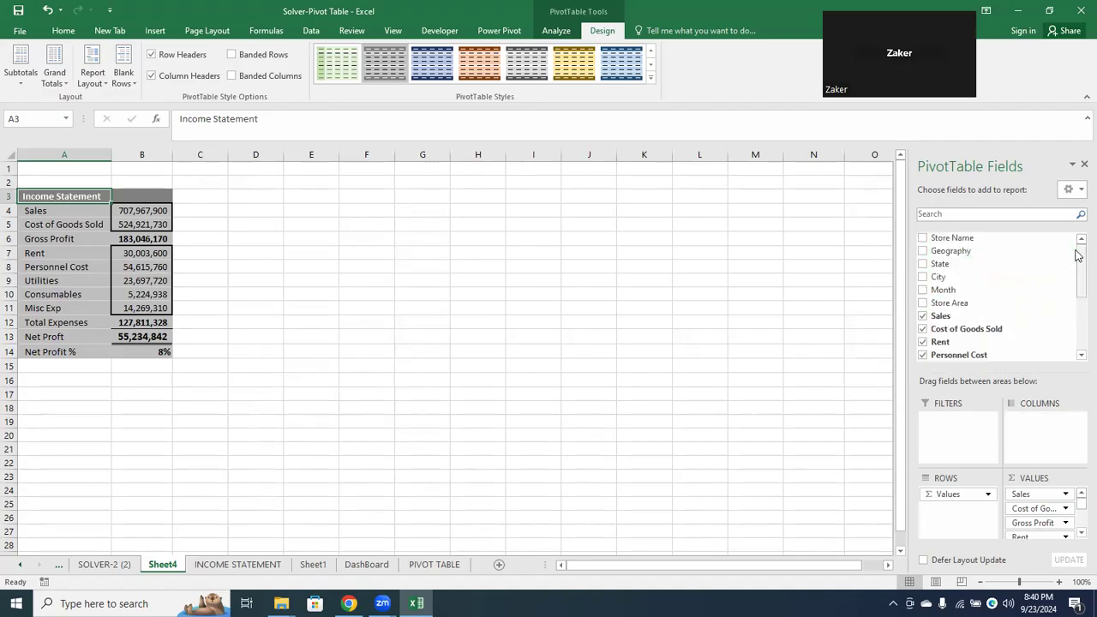
left_click(923, 240)
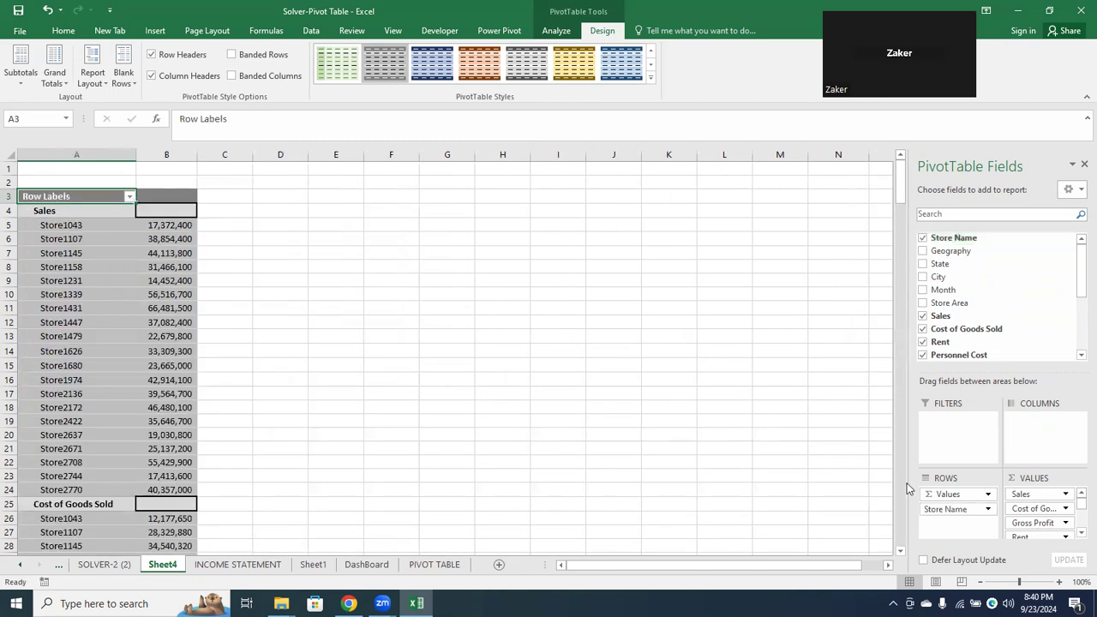
left_click_drag(936, 510, 1042, 427)
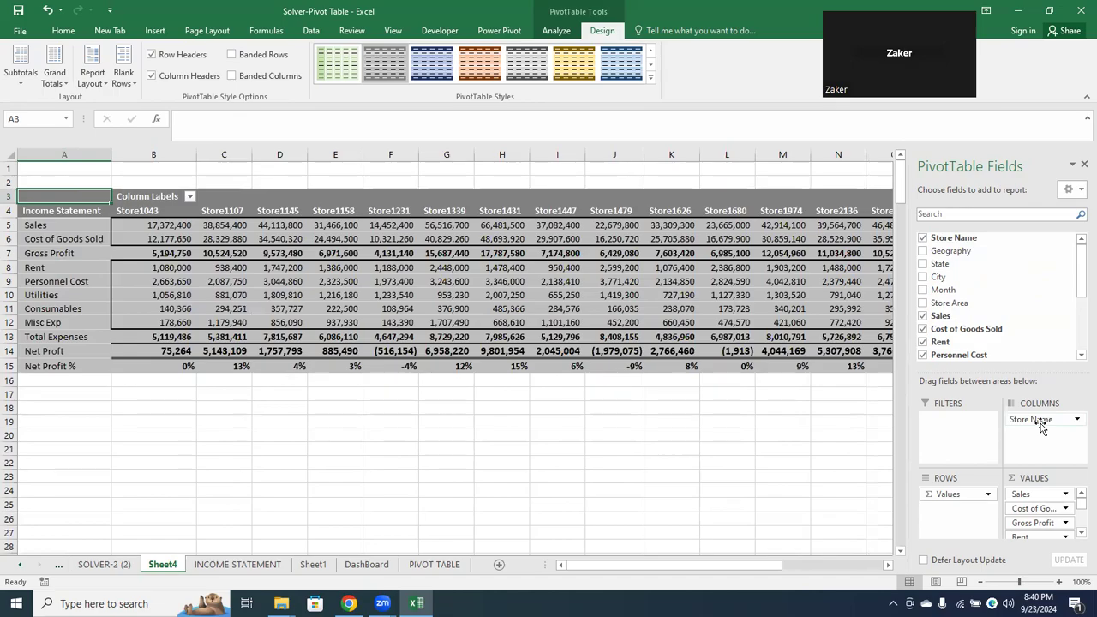
left_click_drag(1028, 419, 730, 471)
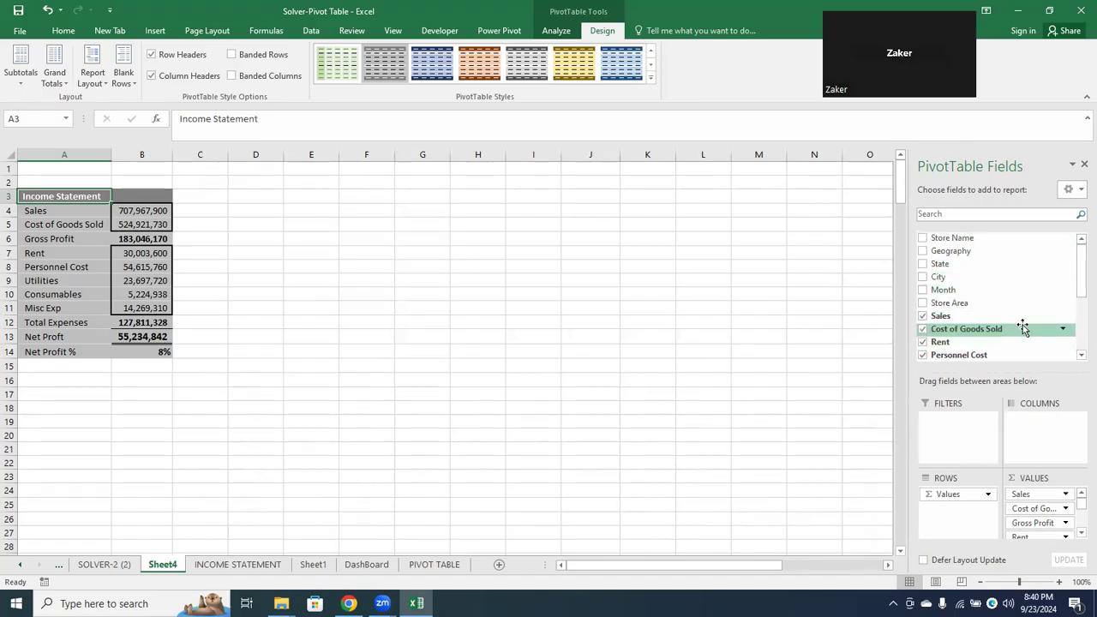
Split the income statement by Store Area across the columns
left_click_drag(971, 308, 1030, 443)
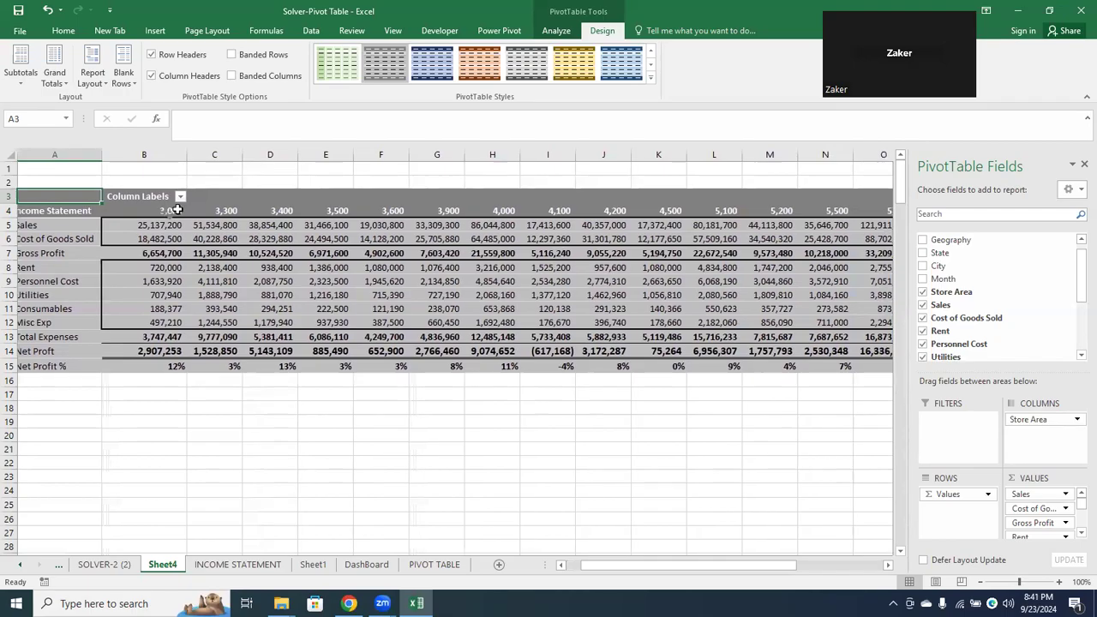
scroll(176, 211, "right", 2)
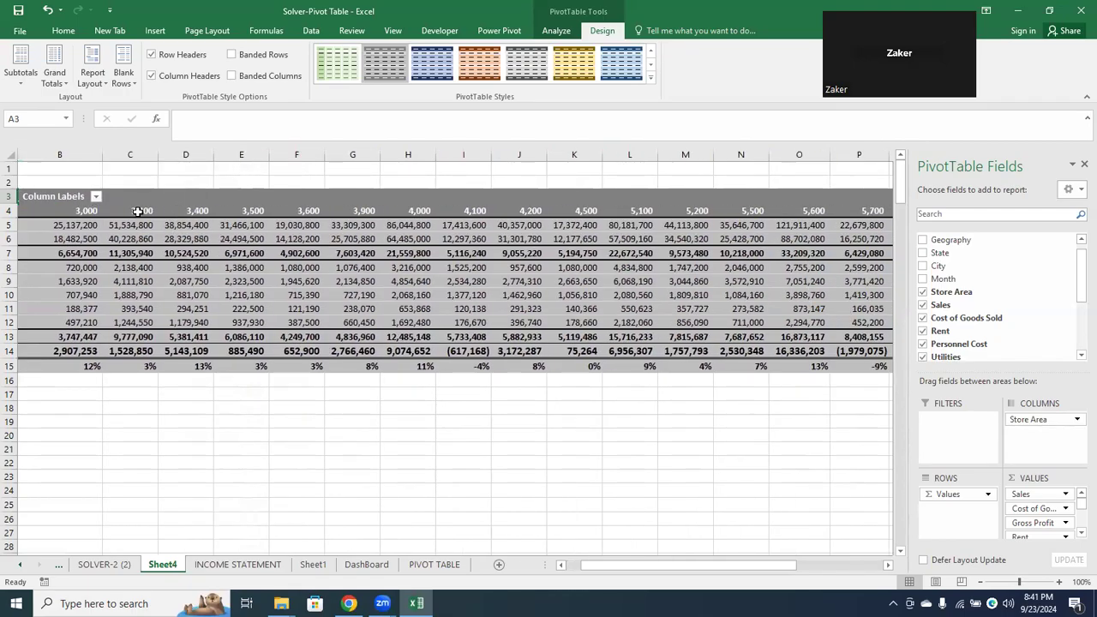
double_click(138, 211)
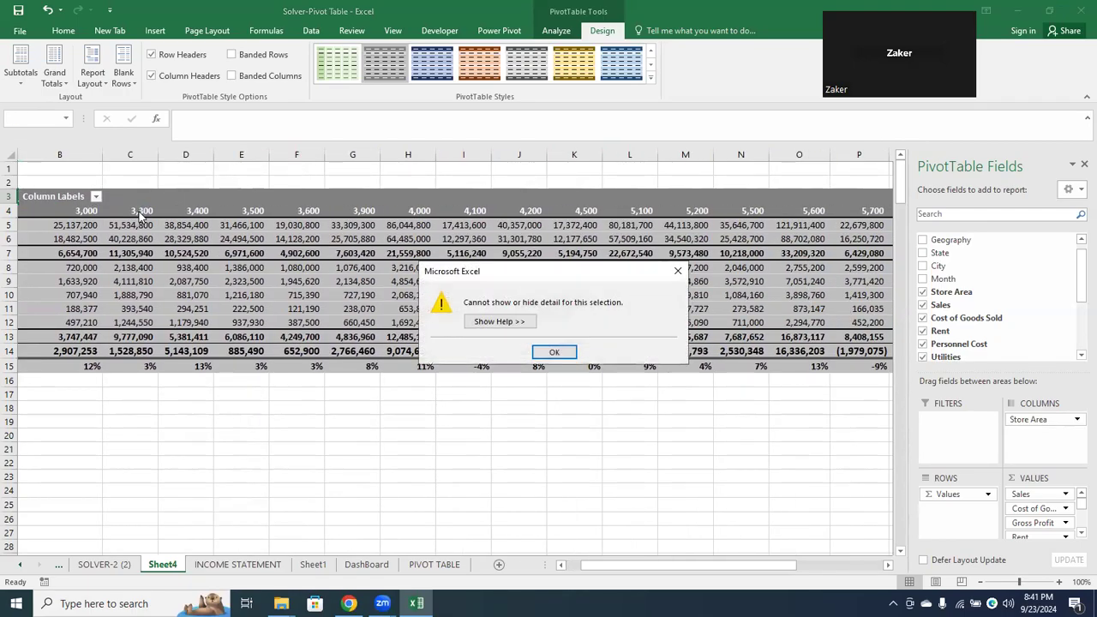
left_click(550, 351)
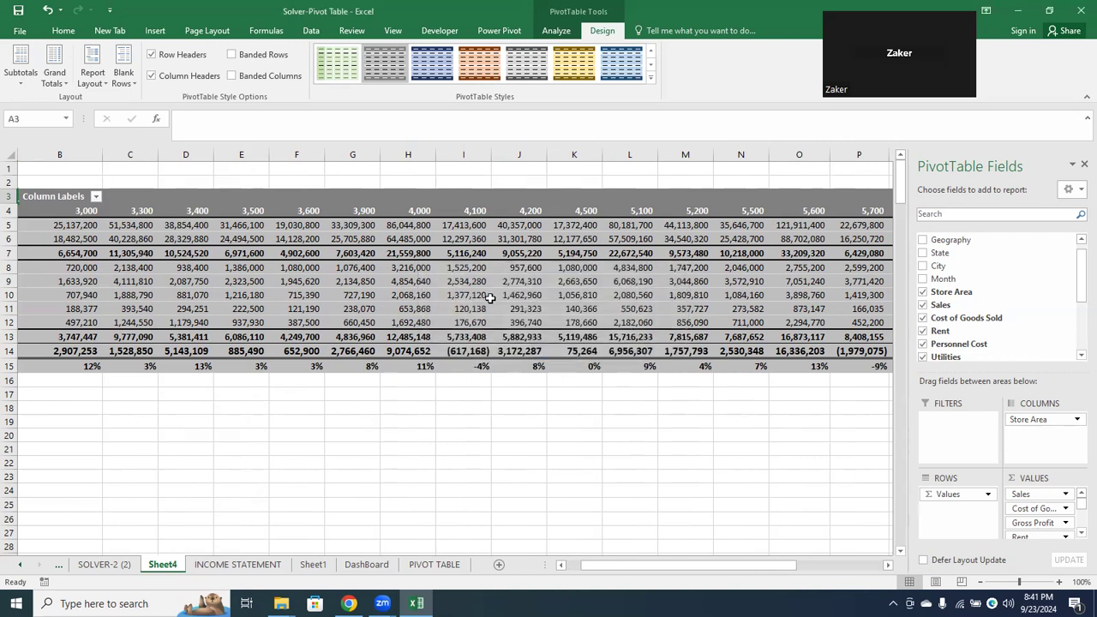
left_click(469, 211)
right_click(471, 213)
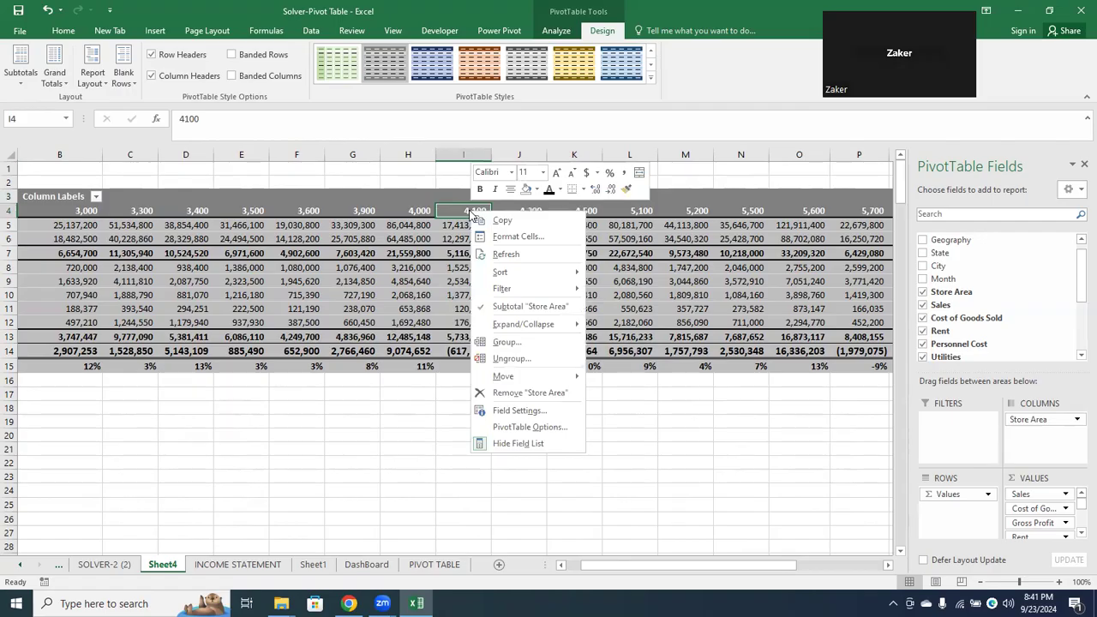
left_click(471, 214)
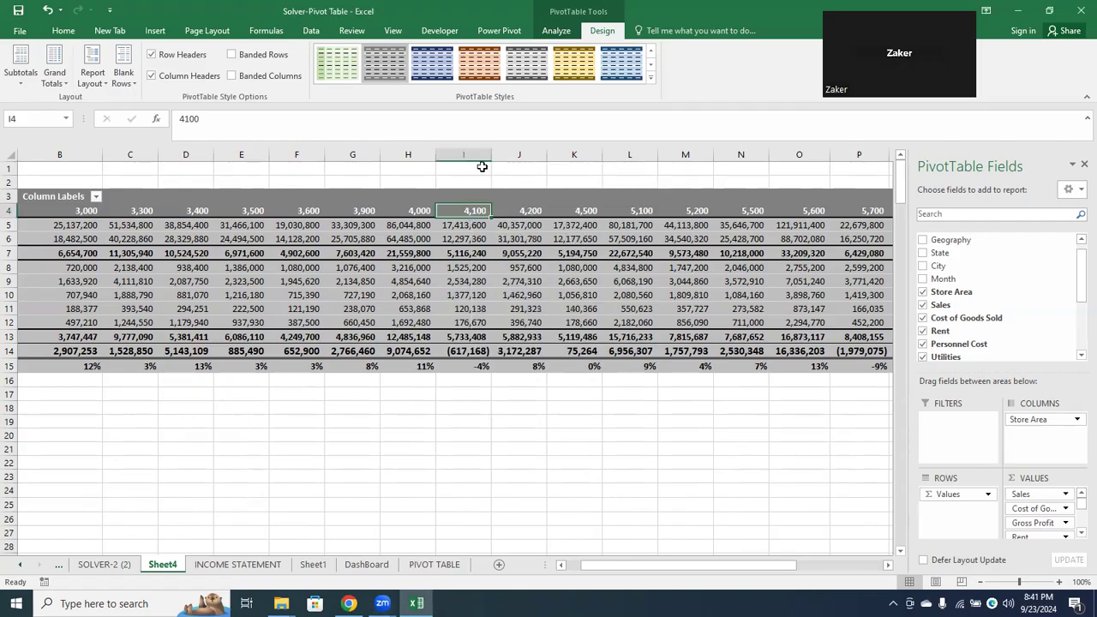
right_click(462, 210)
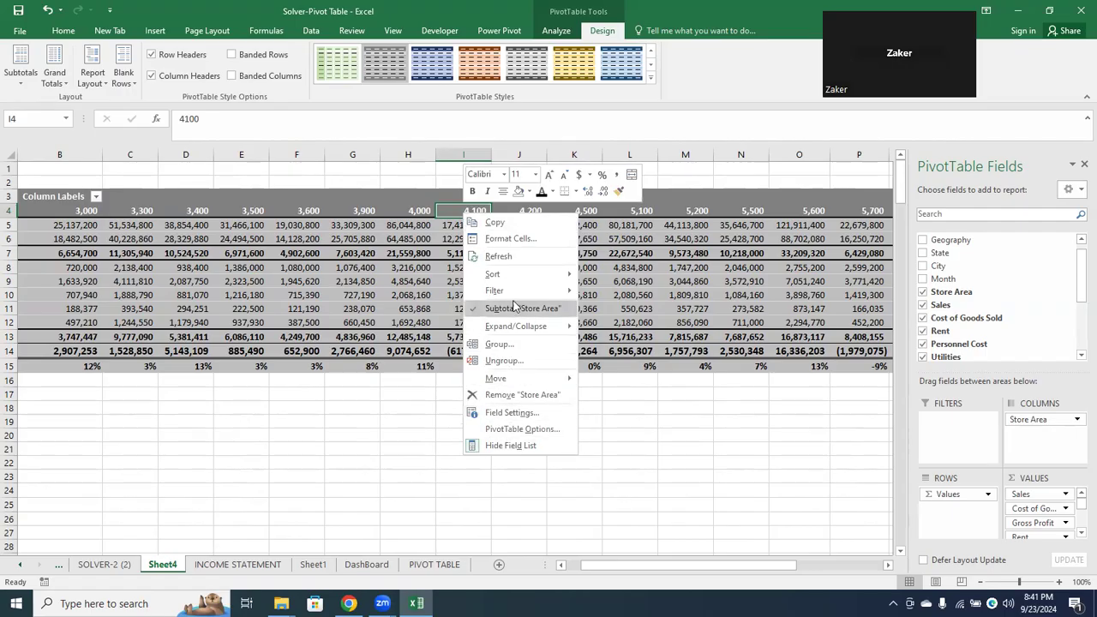
mouse_move(515, 332)
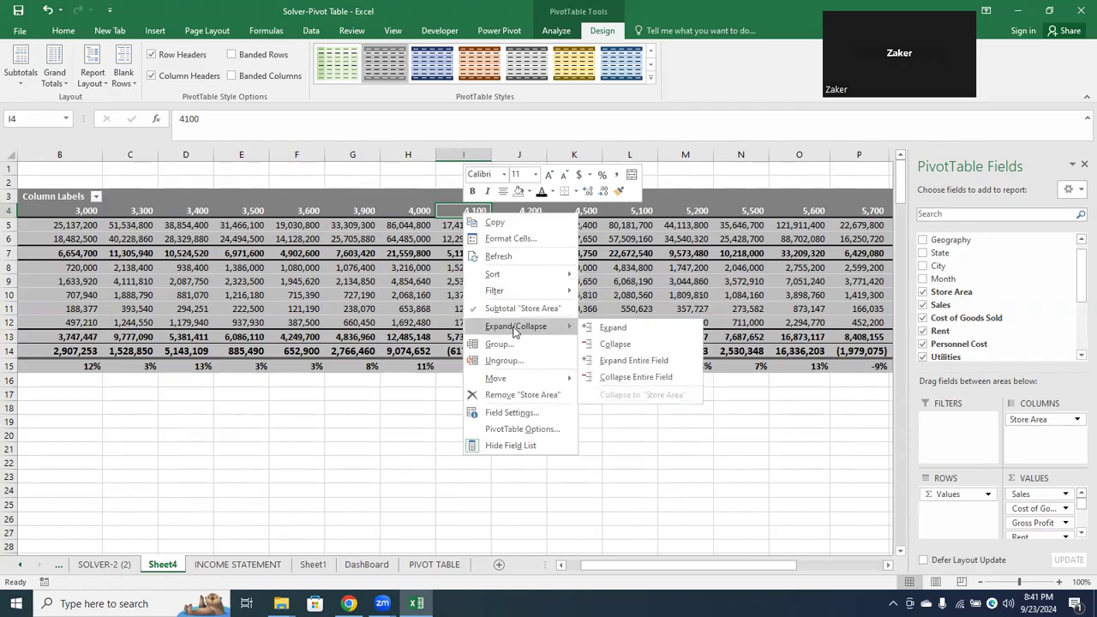
left_click(608, 344)
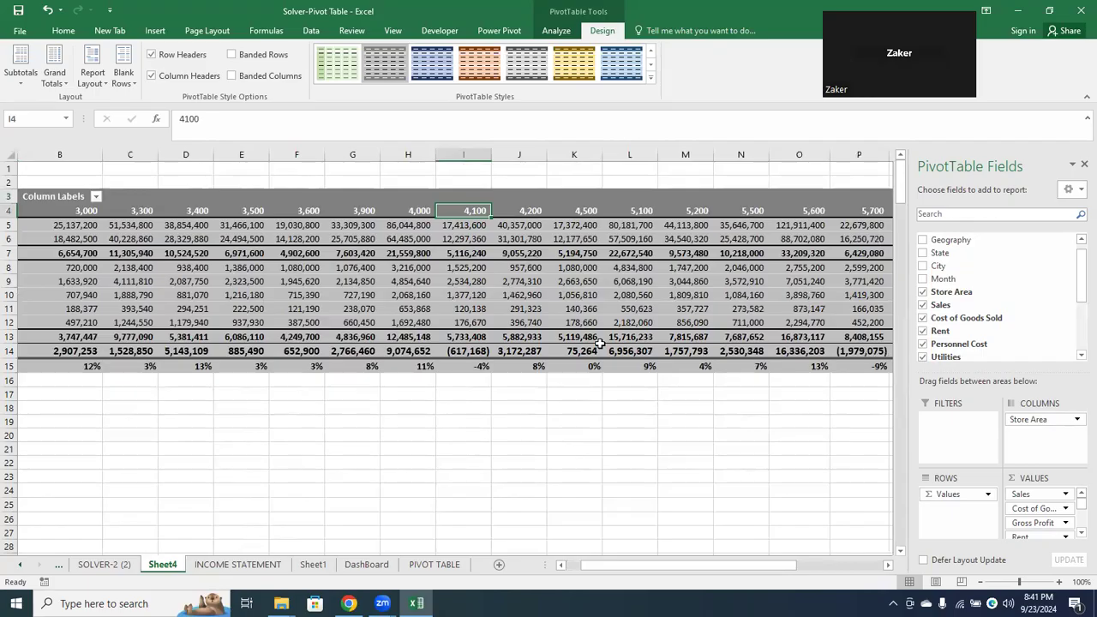
right_click(470, 211)
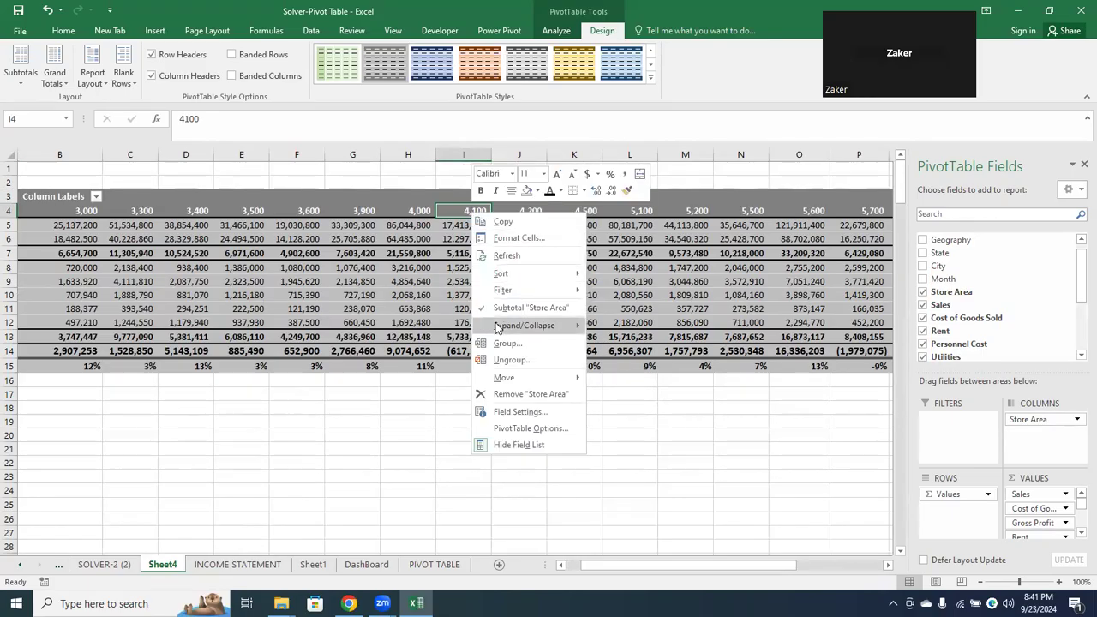
mouse_move(498, 327)
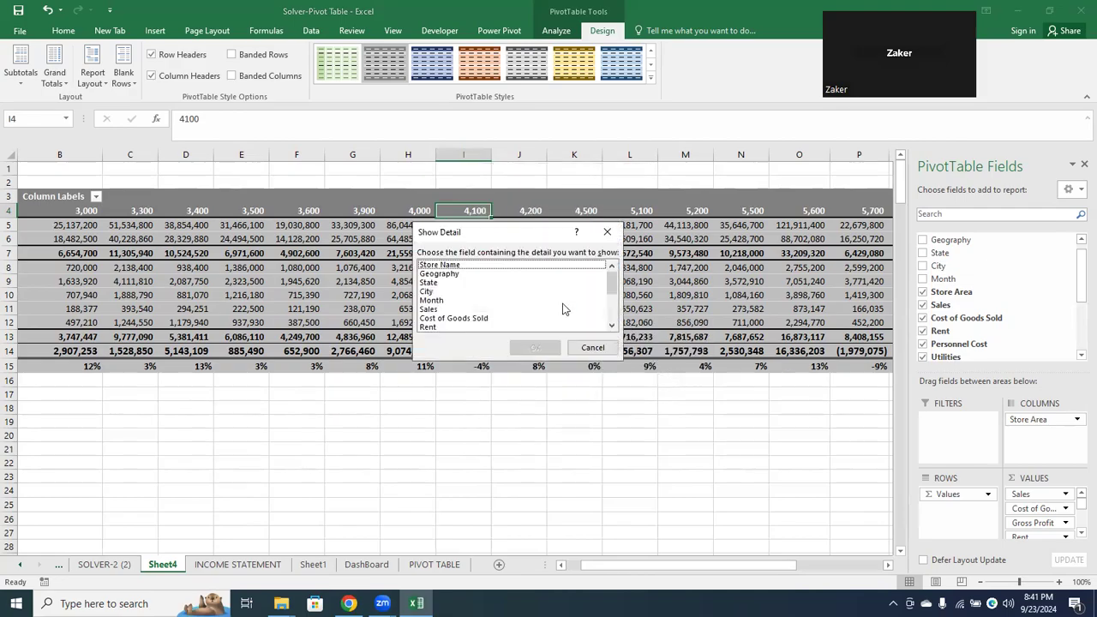
left_click(586, 348)
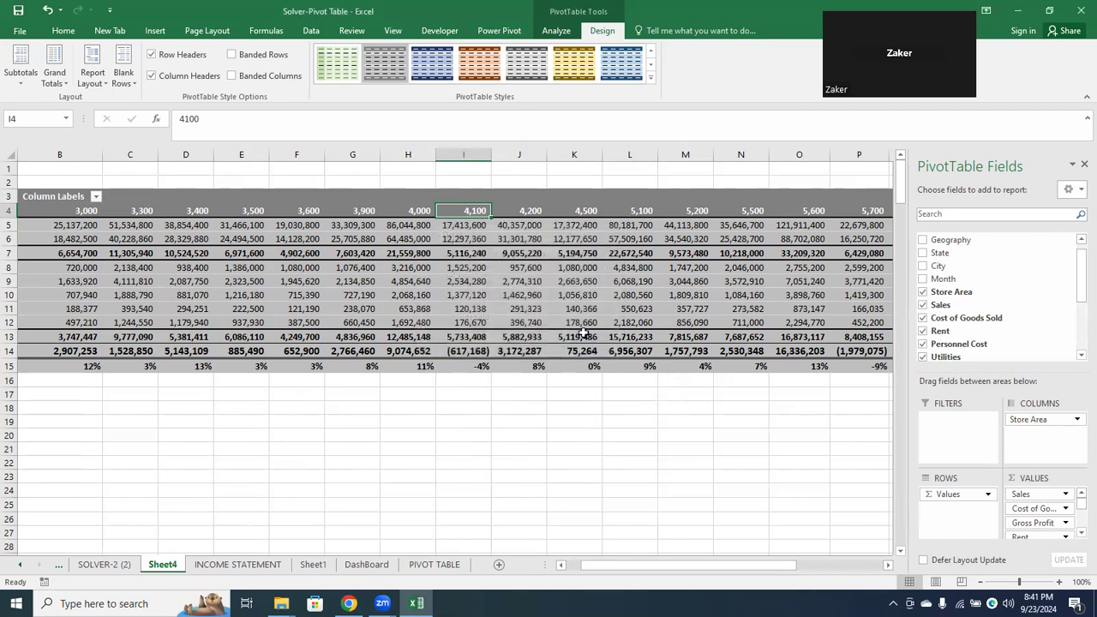
right_click(465, 209)
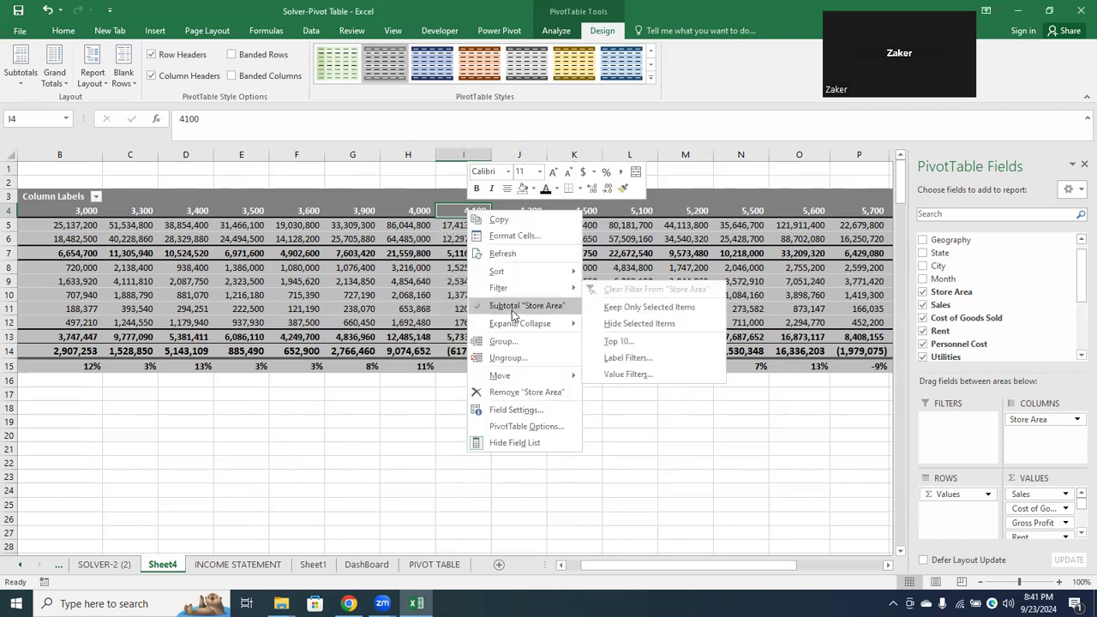
mouse_move(514, 323)
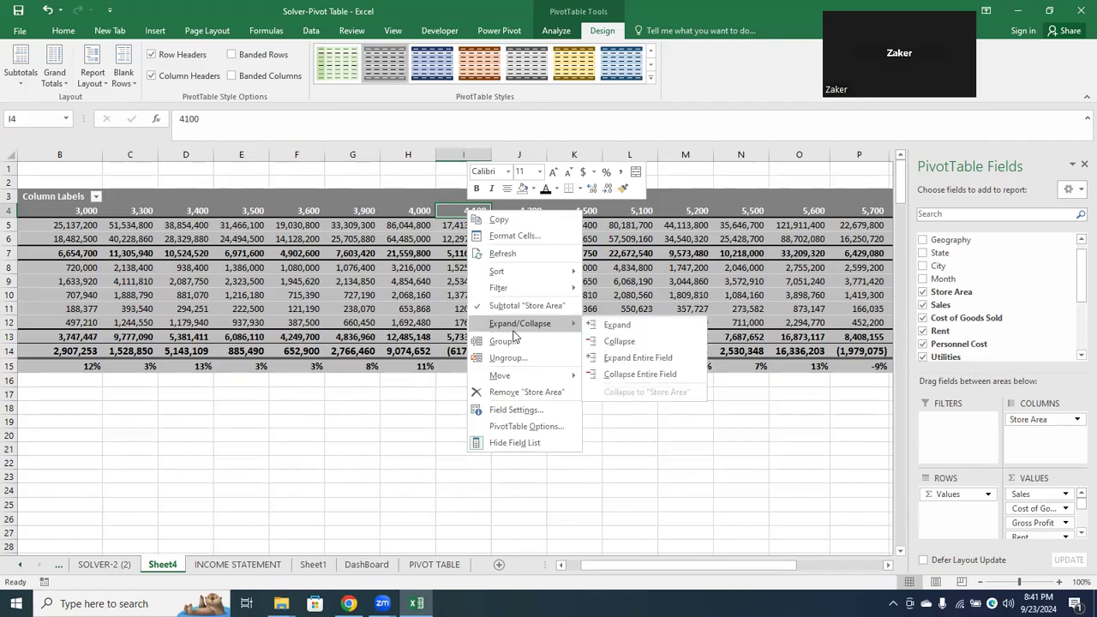
left_click(631, 361)
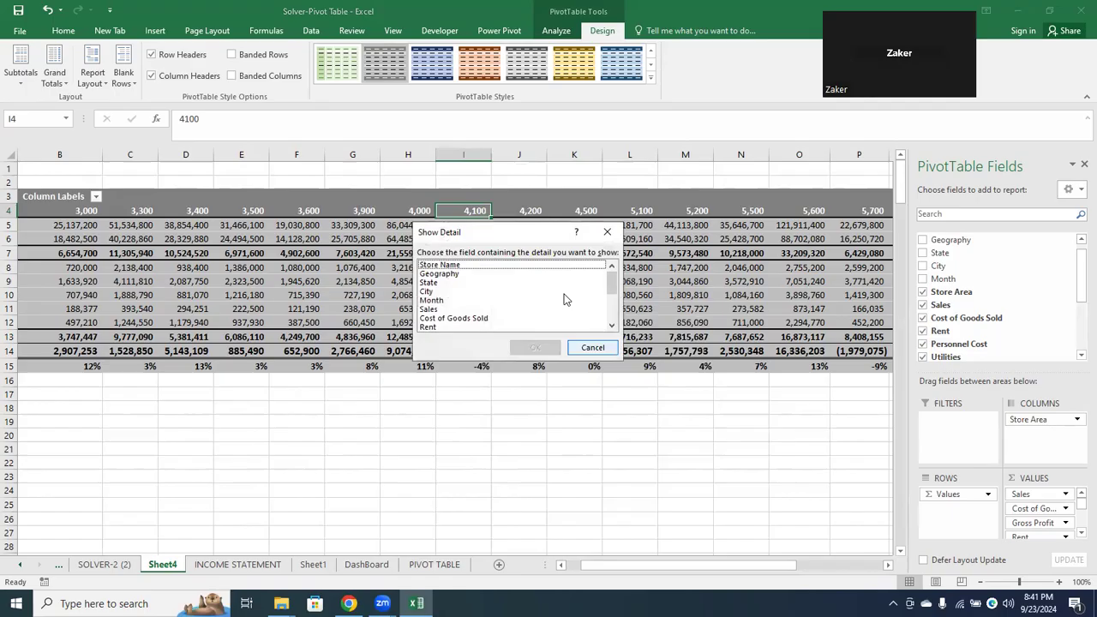
left_click(592, 348)
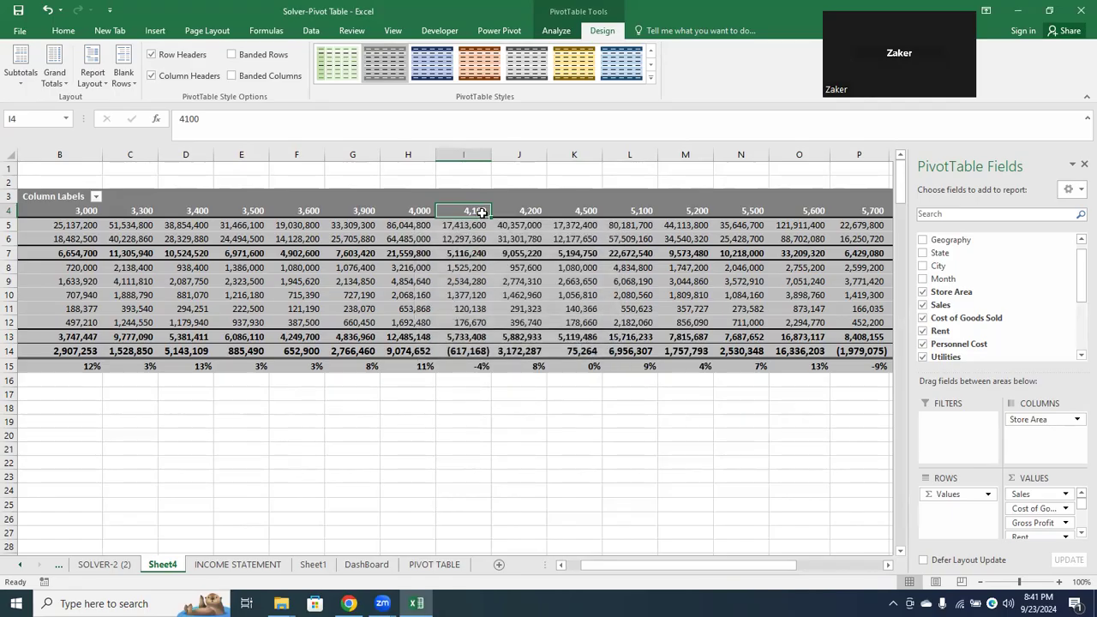
right_click(485, 218)
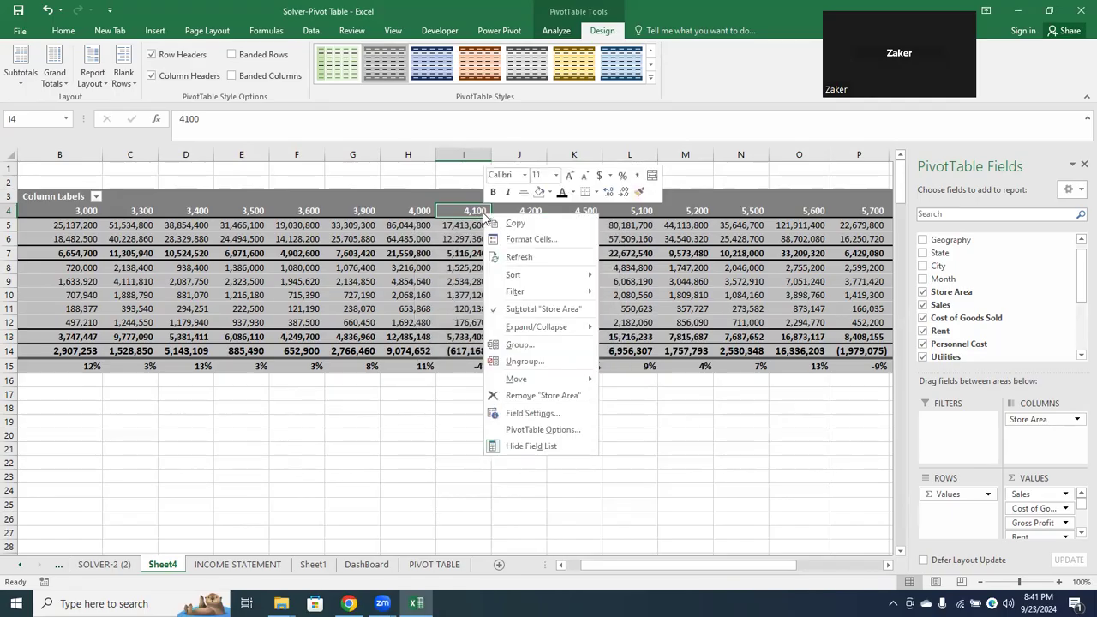
left_click(541, 414)
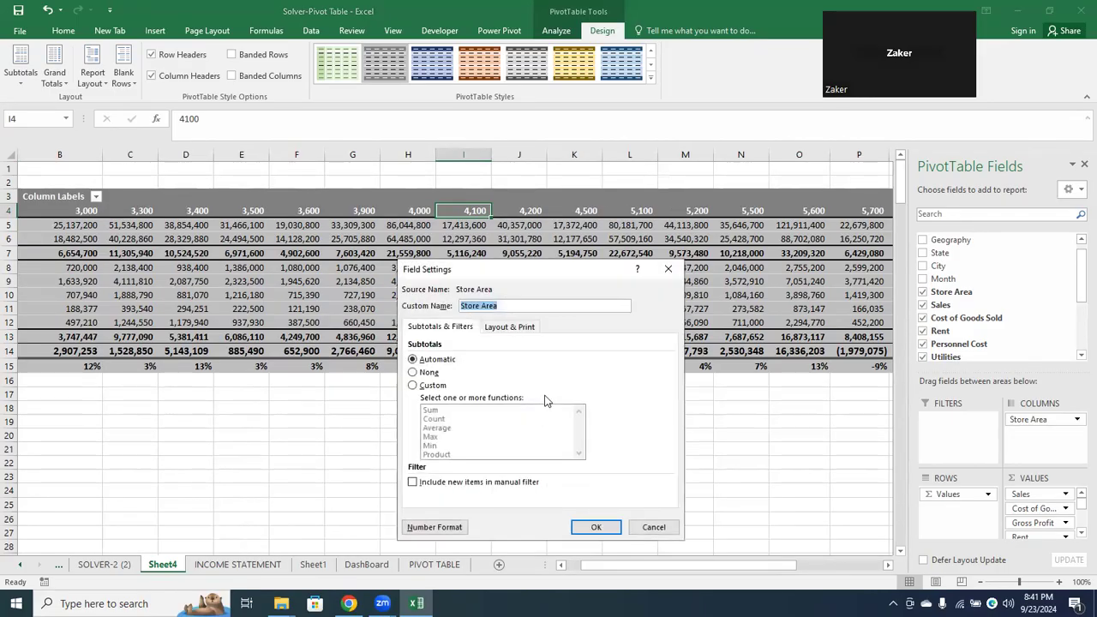
left_click(654, 527)
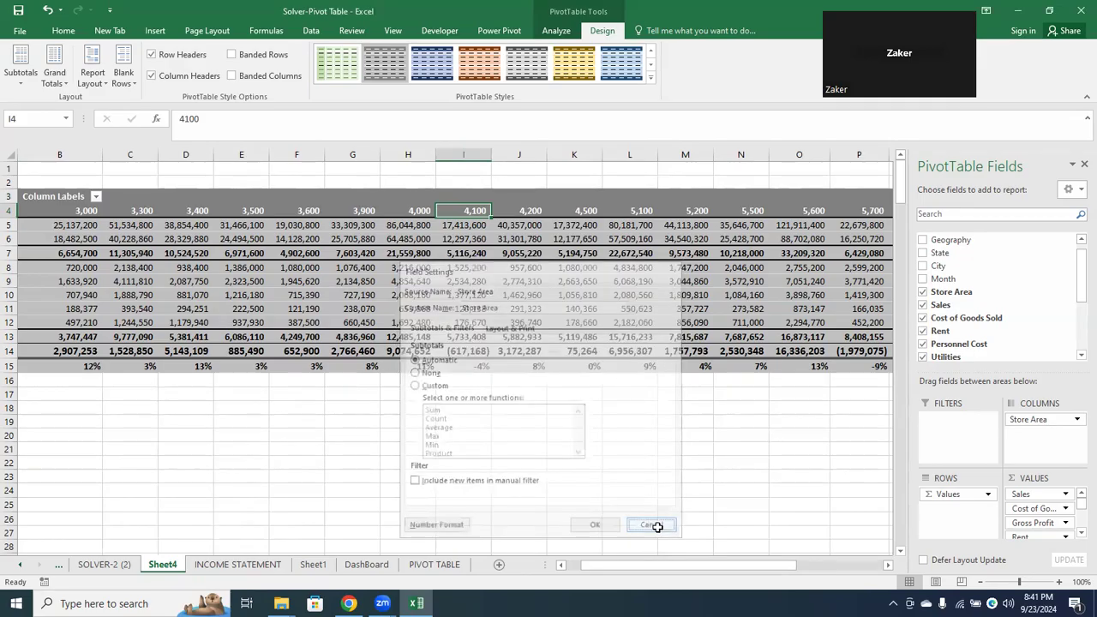
Group the Store Area column labels from 3000 to 6100 in intervals of 300
right_click(475, 212)
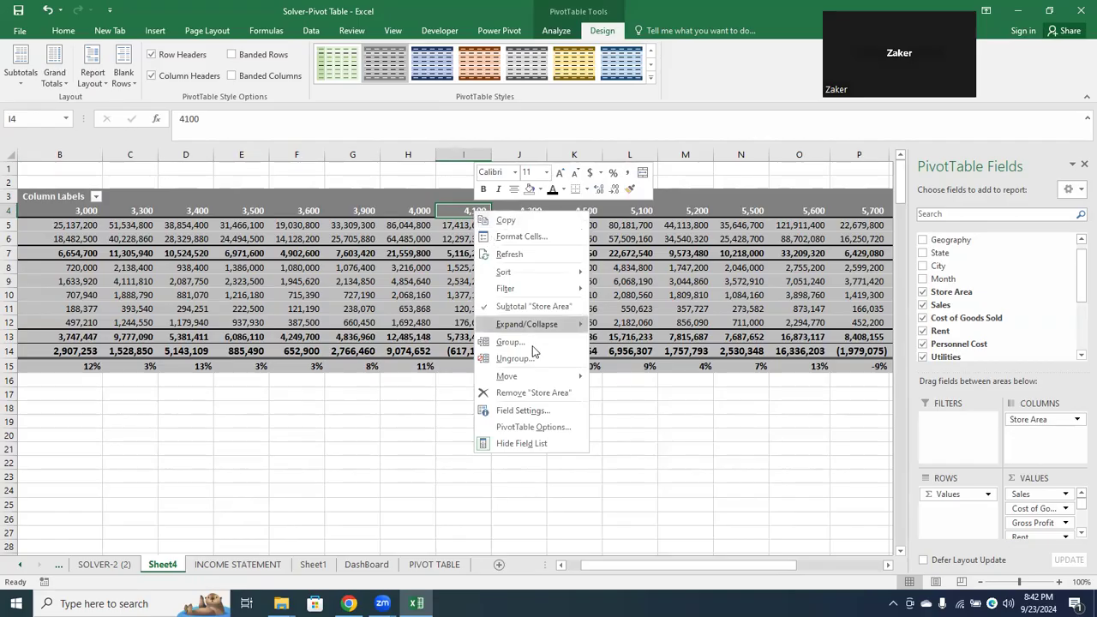
mouse_move(550, 318)
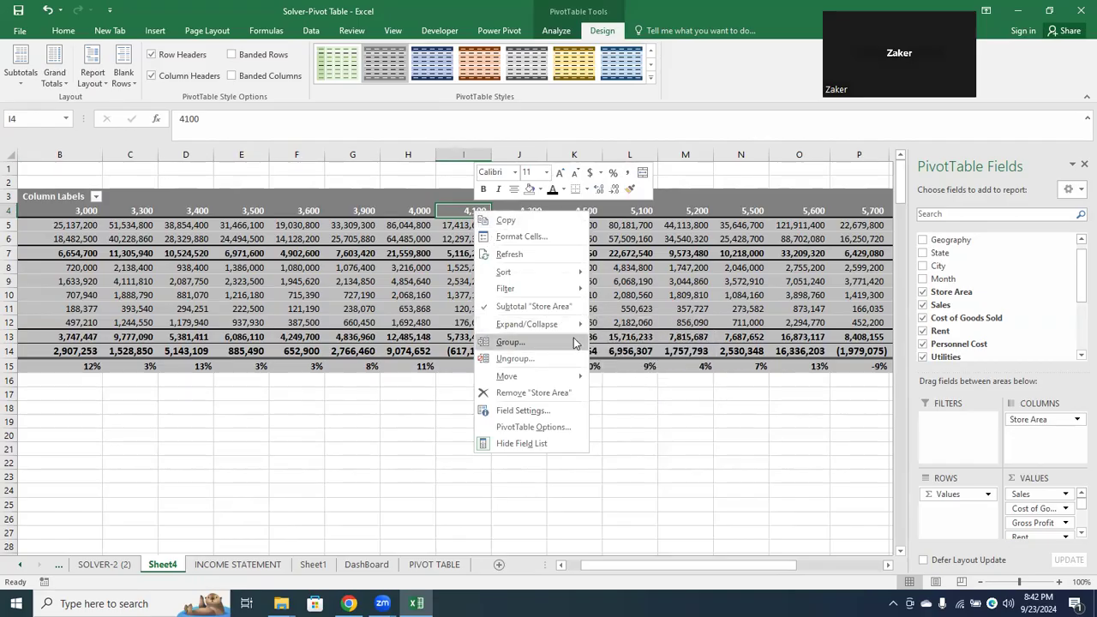
left_click(574, 342)
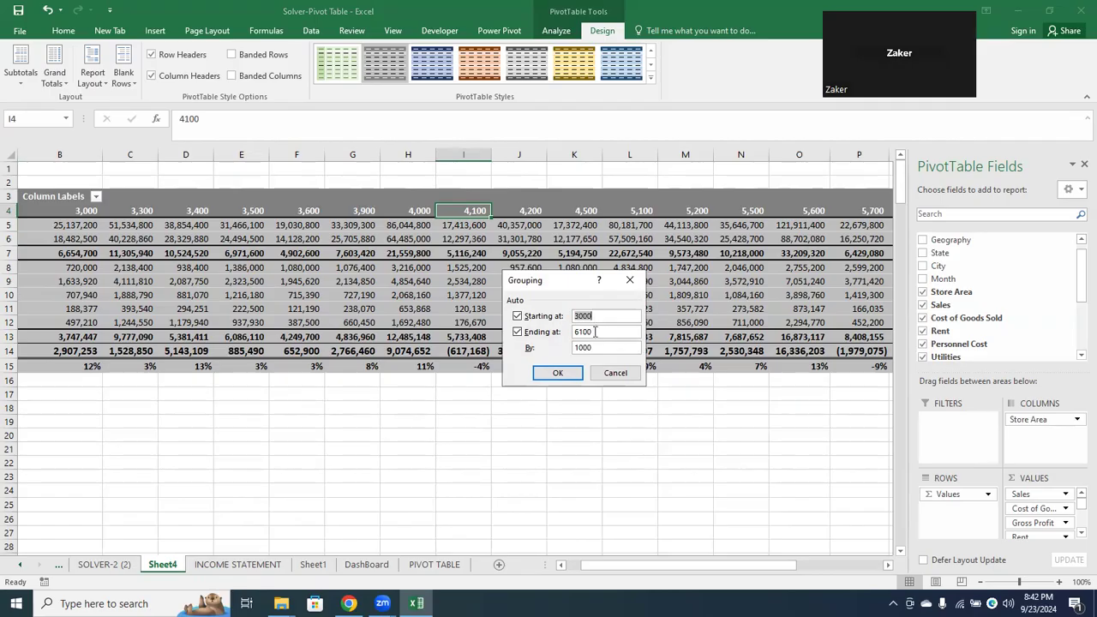
left_click(597, 334)
key("BackSpace")
key("BackSpace")
key("BackSpace")
key("BackSpace")
type("33")
type("00")
left_click(607, 347)
key("BackSpace")
key("BackSpace")
key("BackSpace")
key("BackSpace")
type("300")
left_click(517, 332)
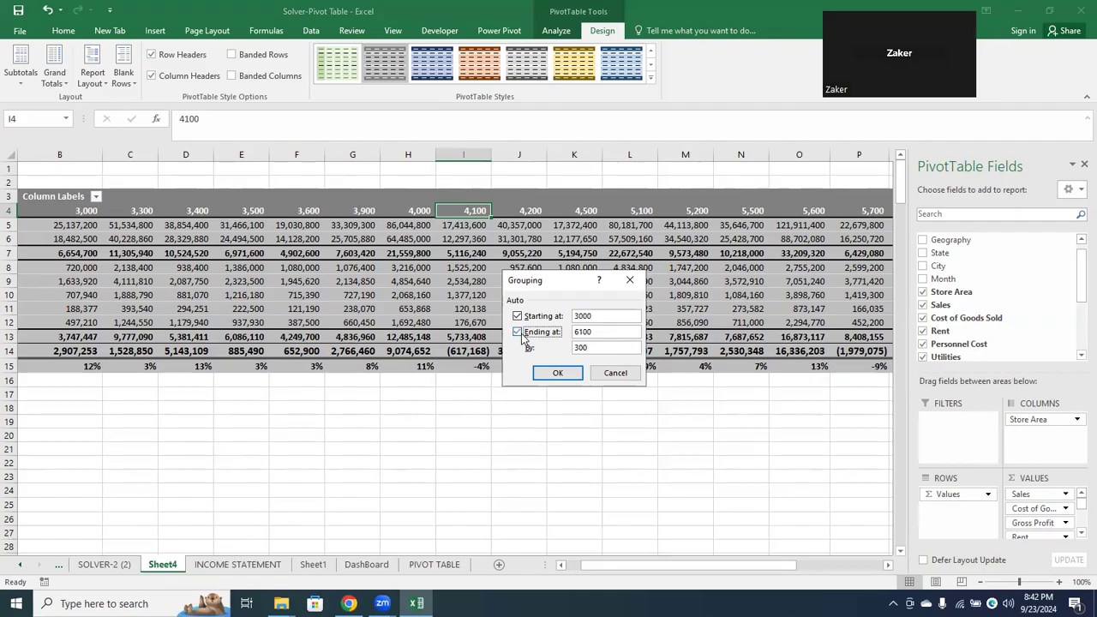
left_click(557, 374)
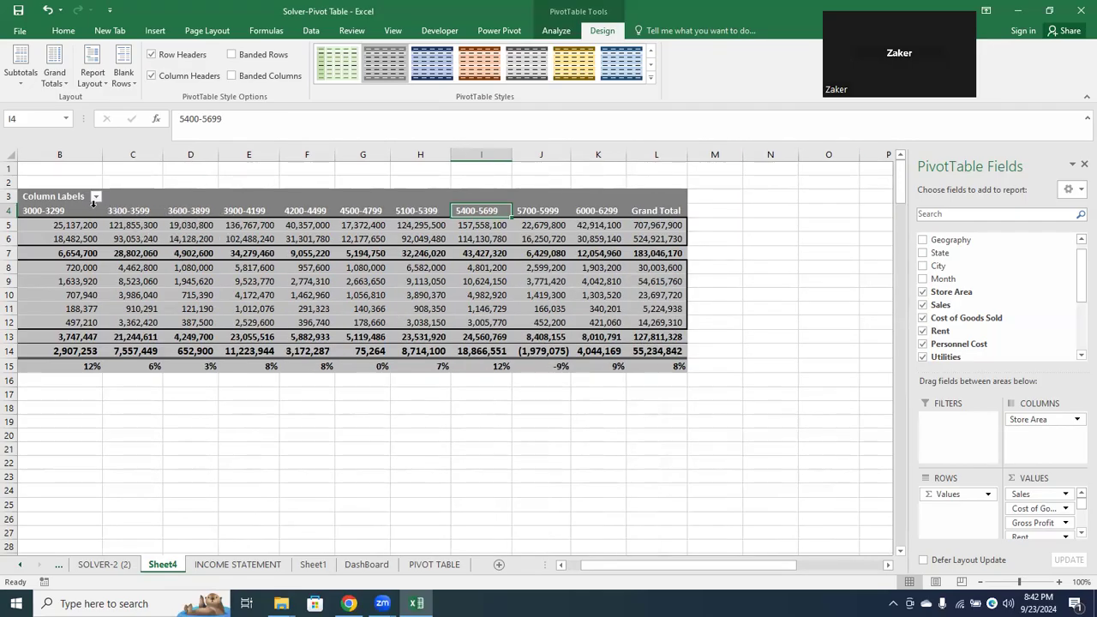
Try a blue Dark style on the PivotTable, followed by light blue, gold and grey styles from the Medium group
left_click(572, 564)
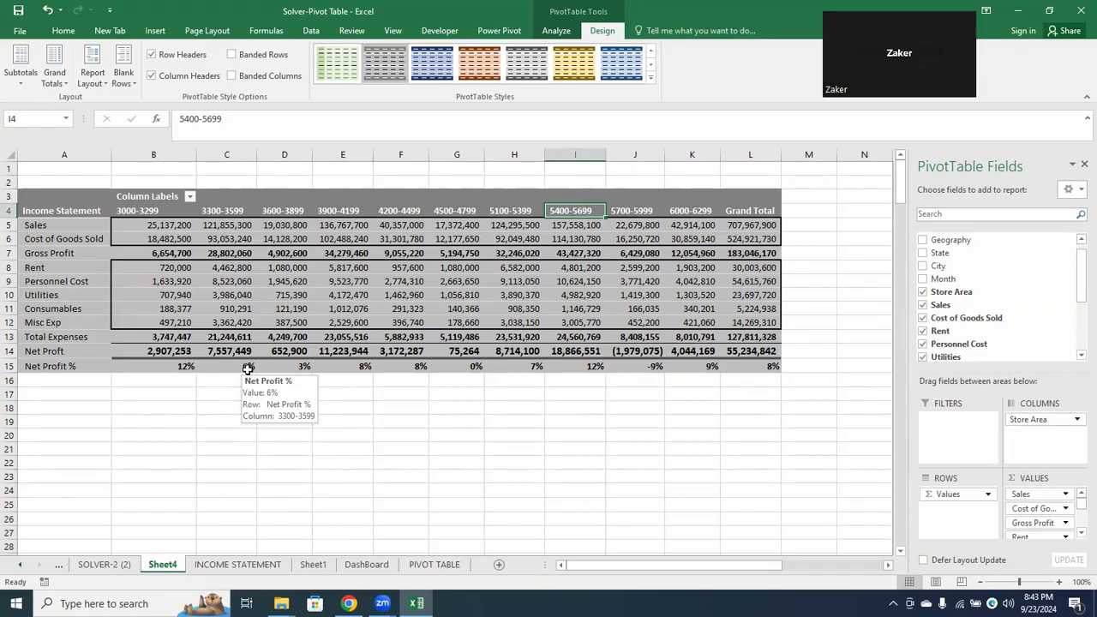
left_click(304, 210)
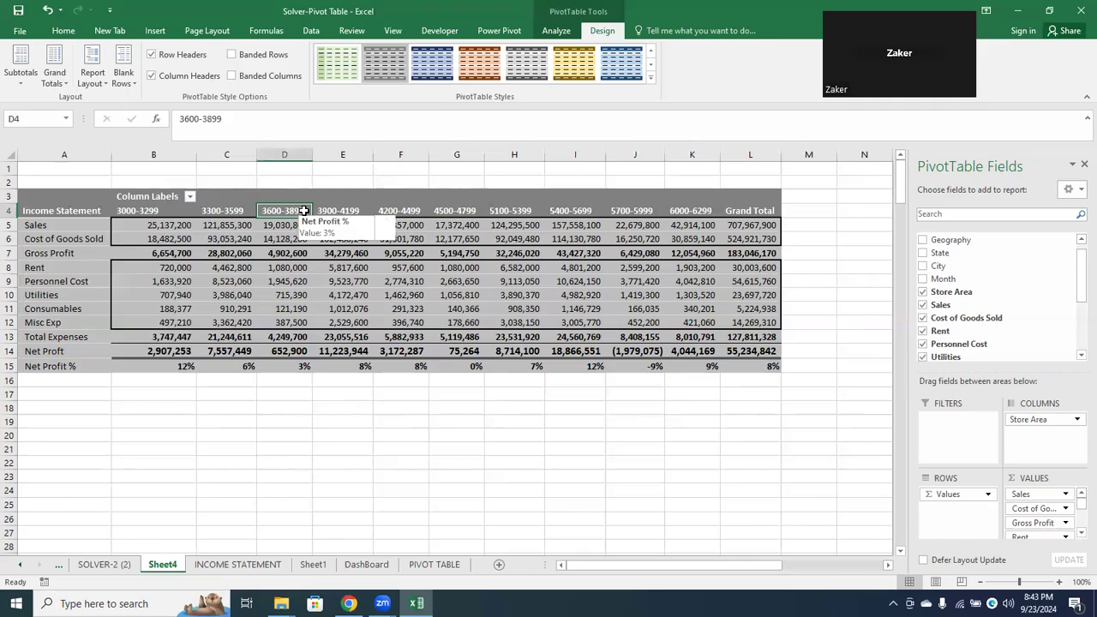
left_click(625, 60)
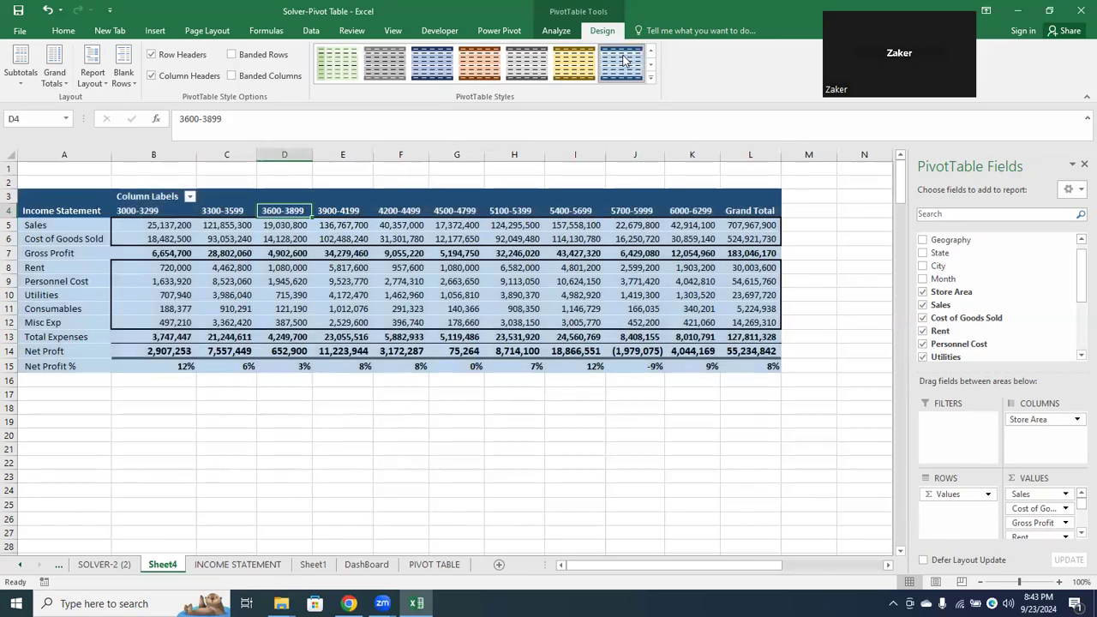
left_click(652, 79)
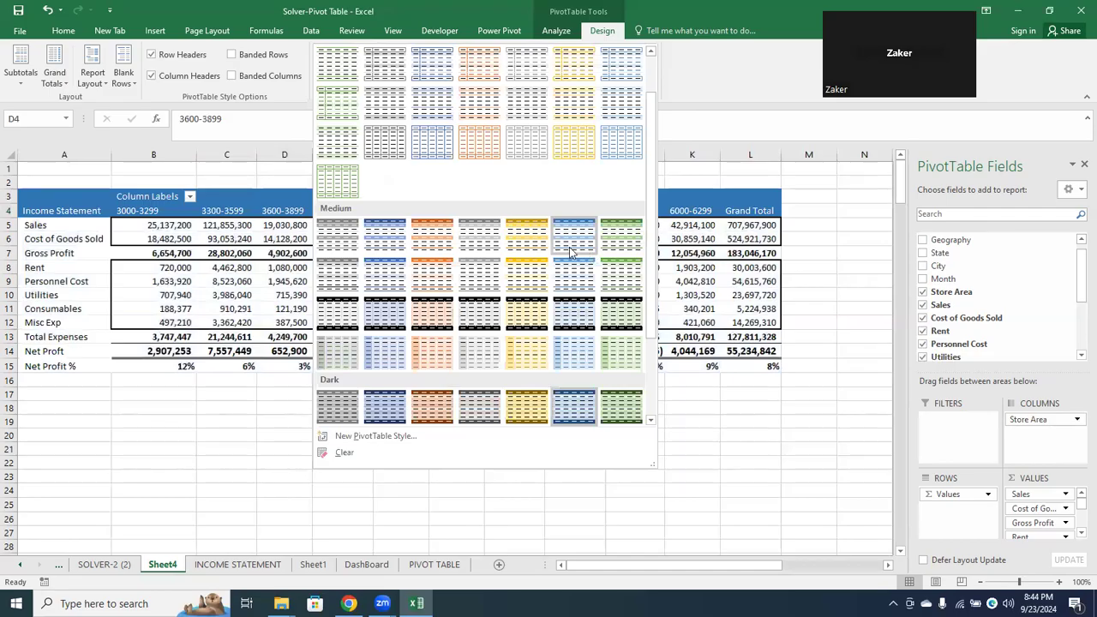
left_click(566, 297)
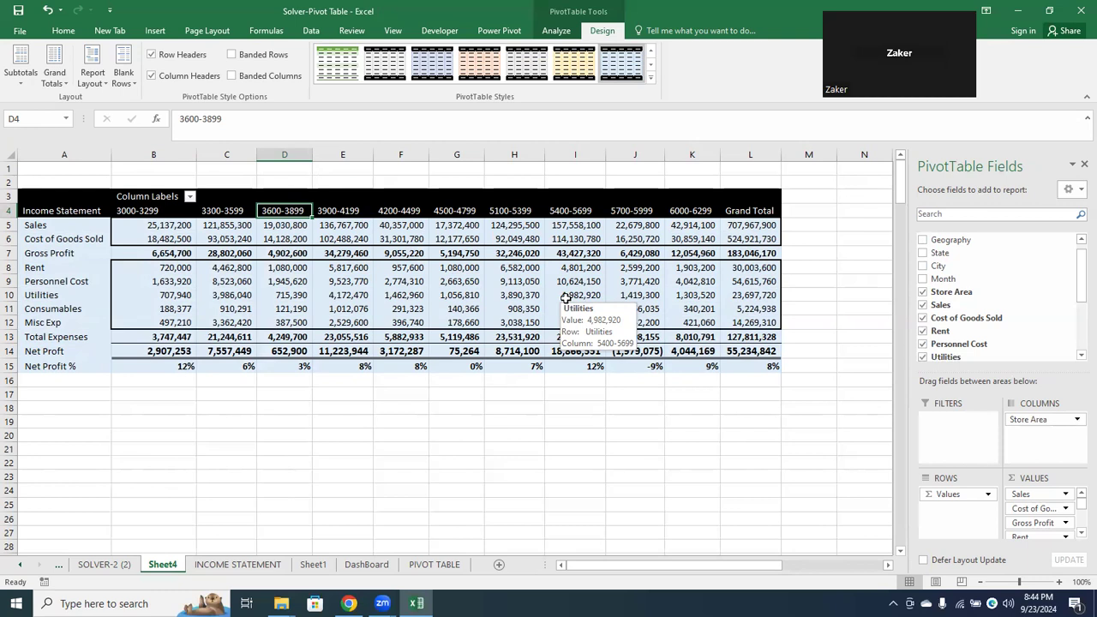
left_click(594, 63)
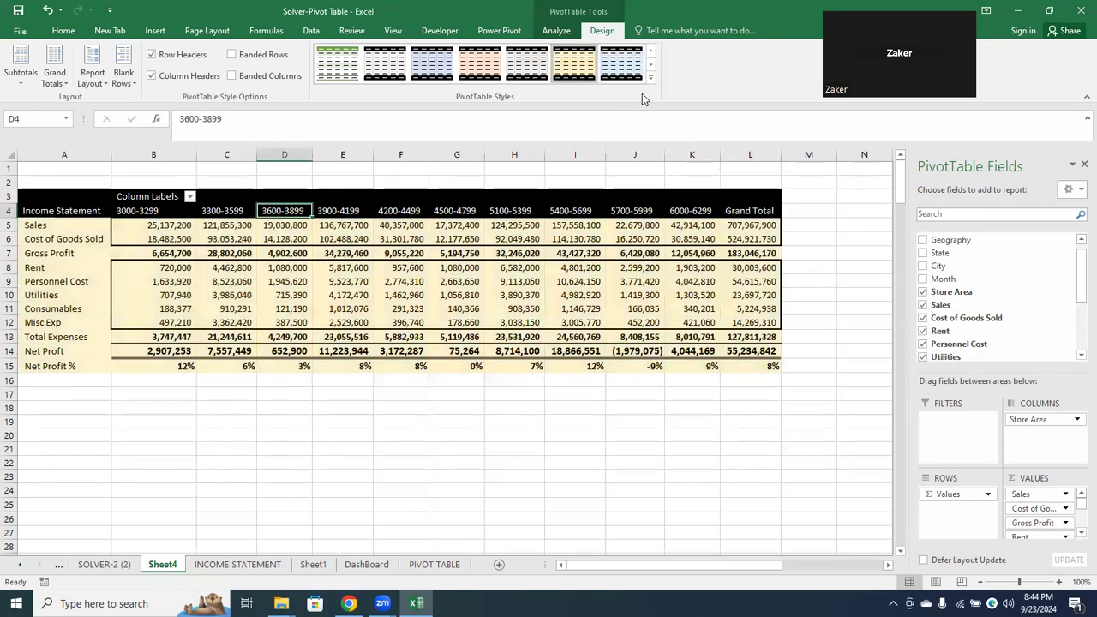
left_click(651, 78)
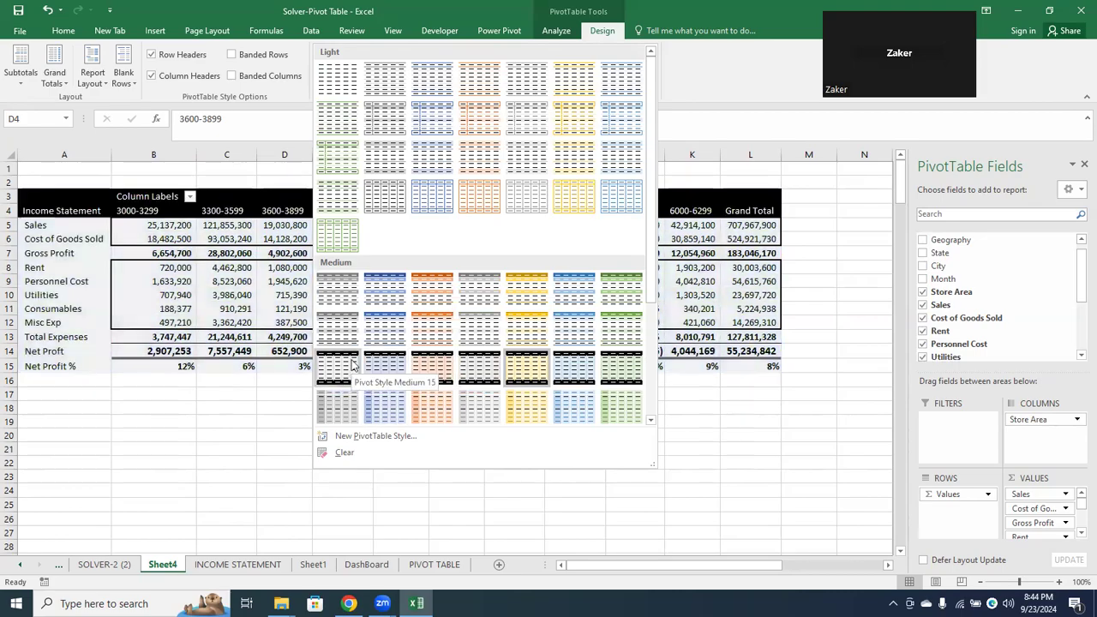
left_click(341, 334)
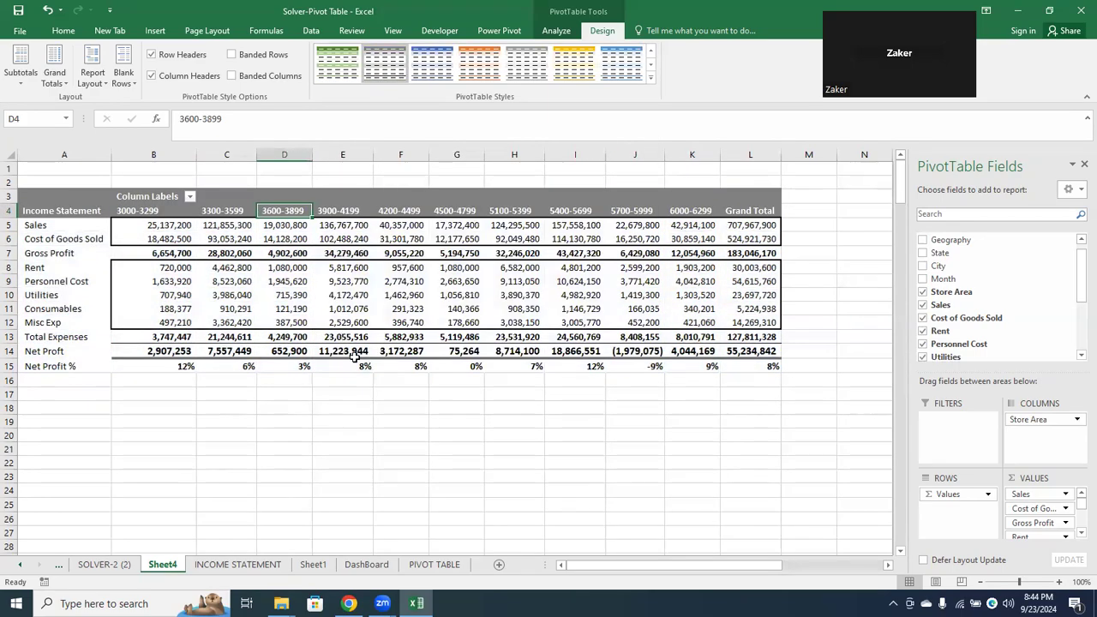
left_click(650, 76)
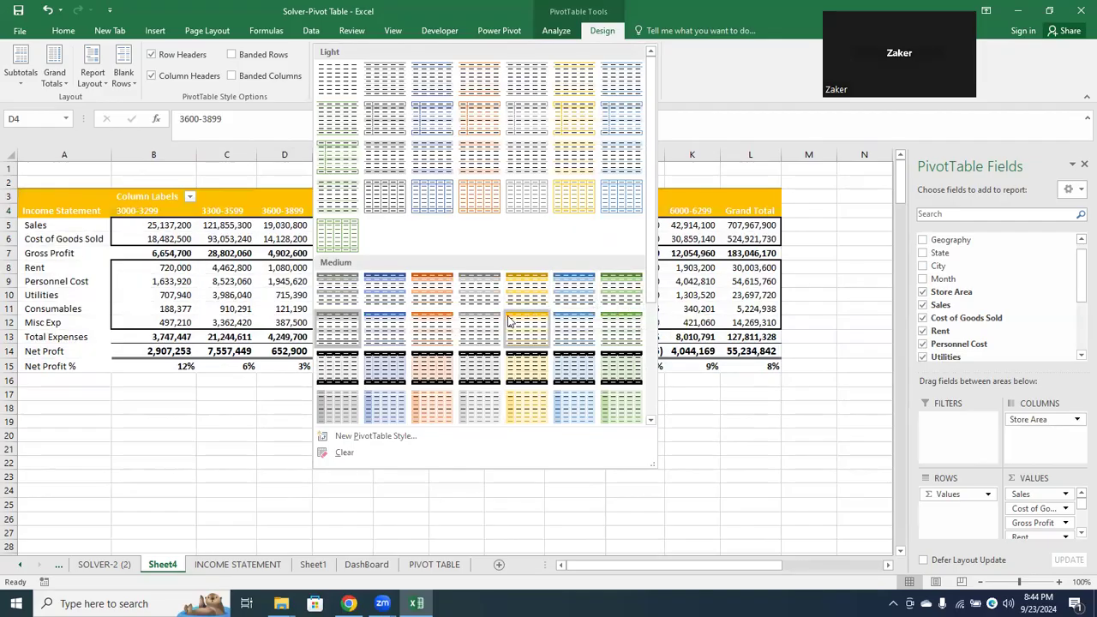
left_click(533, 367)
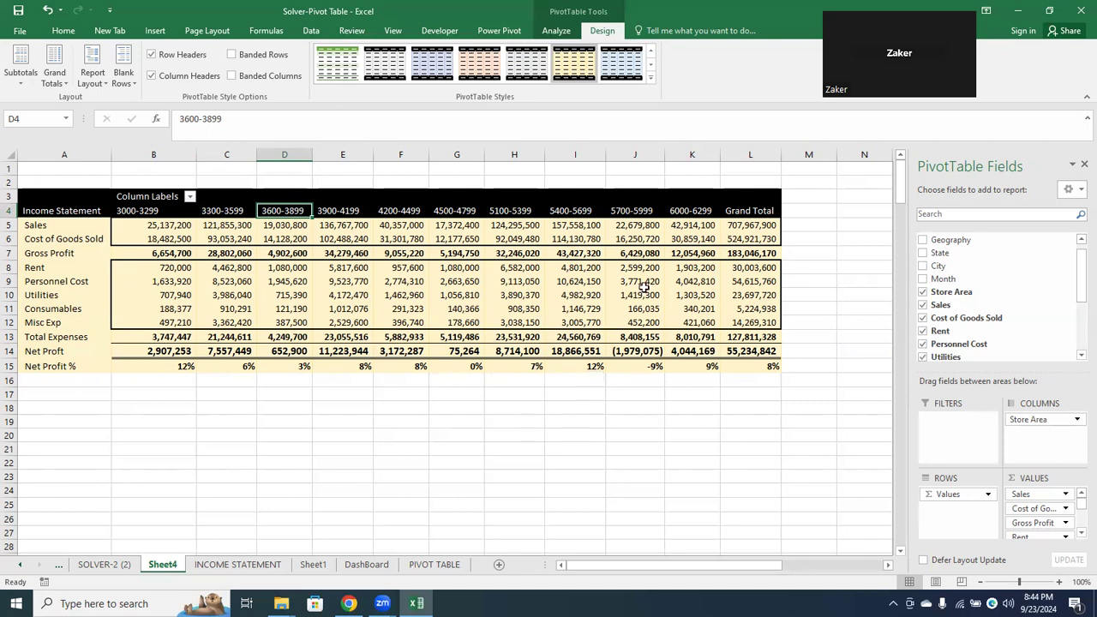
Apply the green style from the first row of the Medium group to the PivotTable
left_click(650, 77)
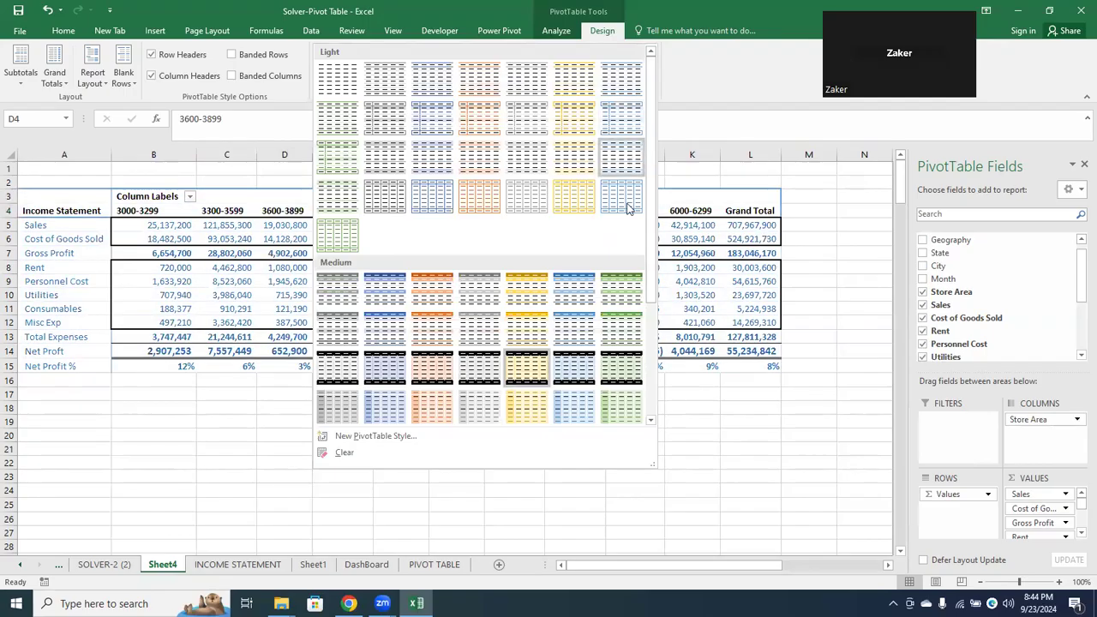
left_click(629, 297)
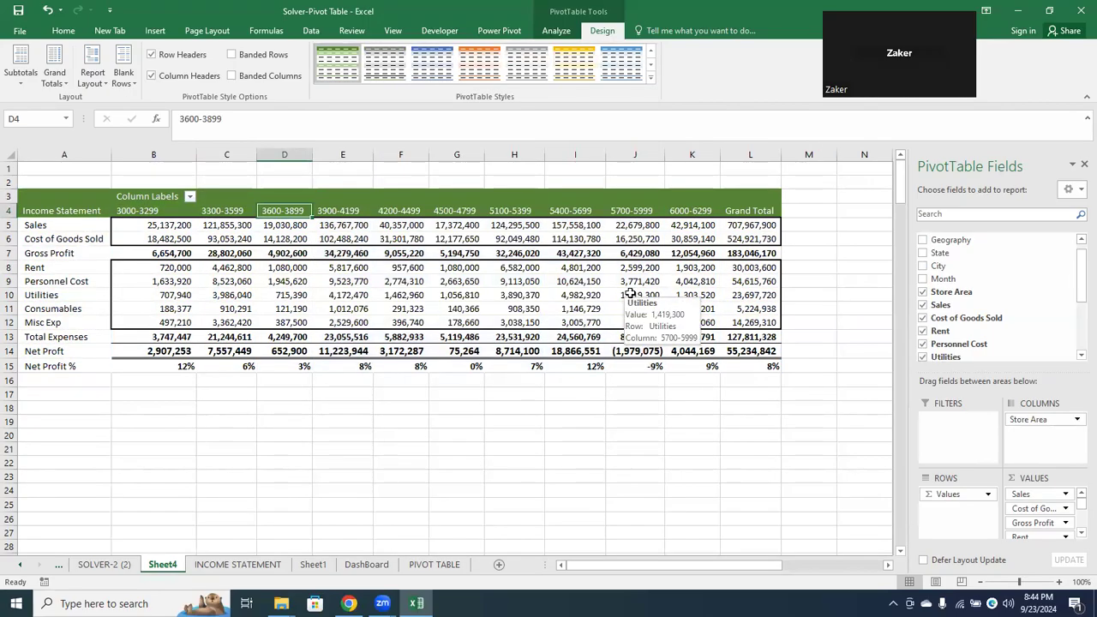
left_click(588, 406)
left_click(628, 252)
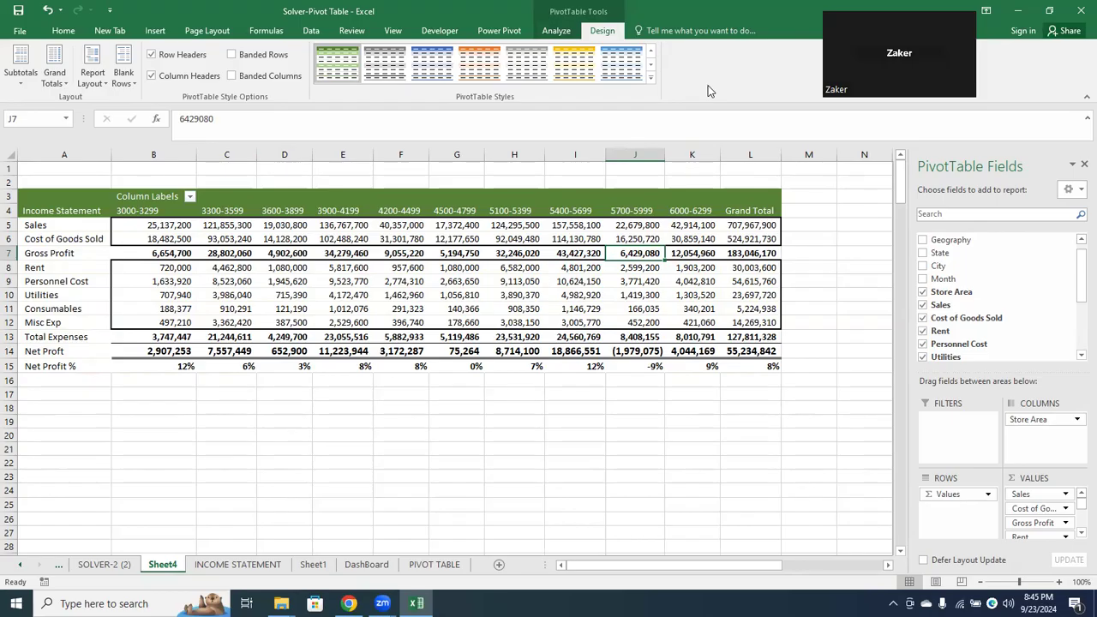
left_click(1077, 34)
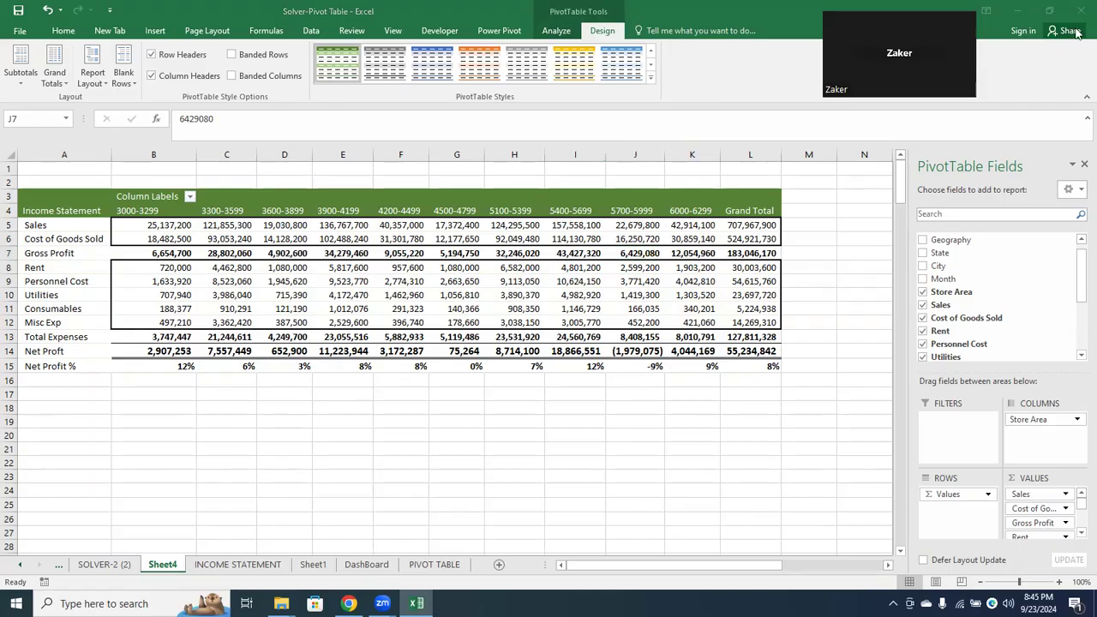